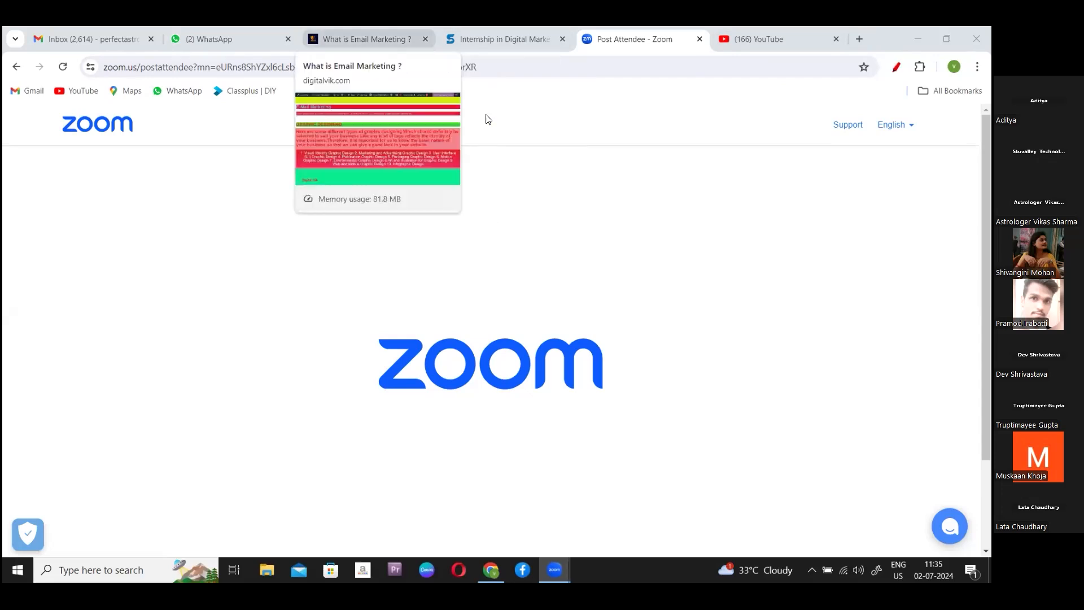
- Switch to the 'What is Email Marketing ?' page and scroll through its sections and map footer
click(367, 39)
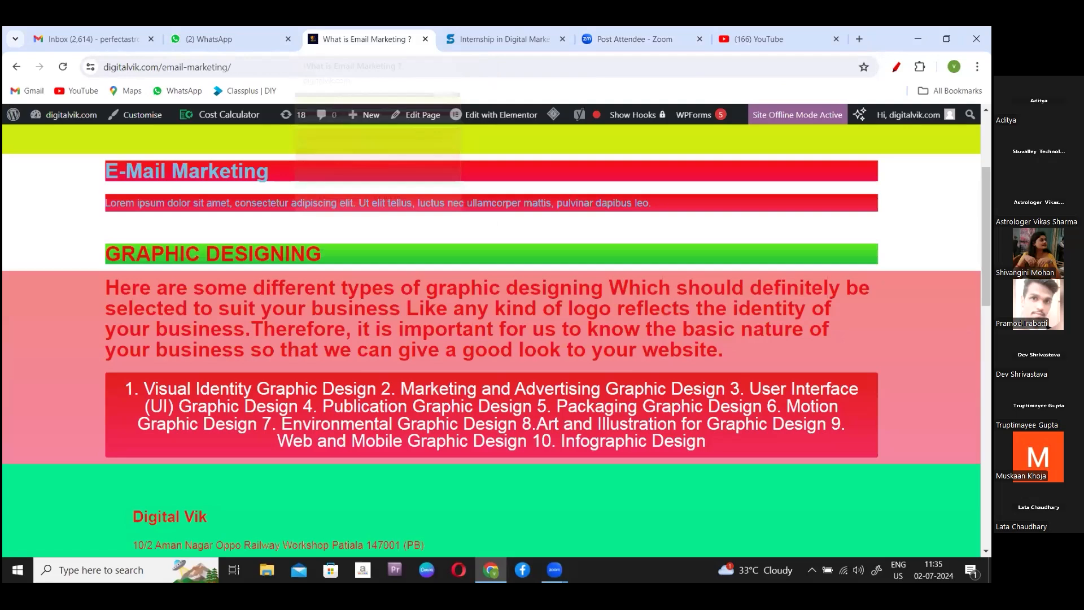
scroll(735, 152, up, 3)
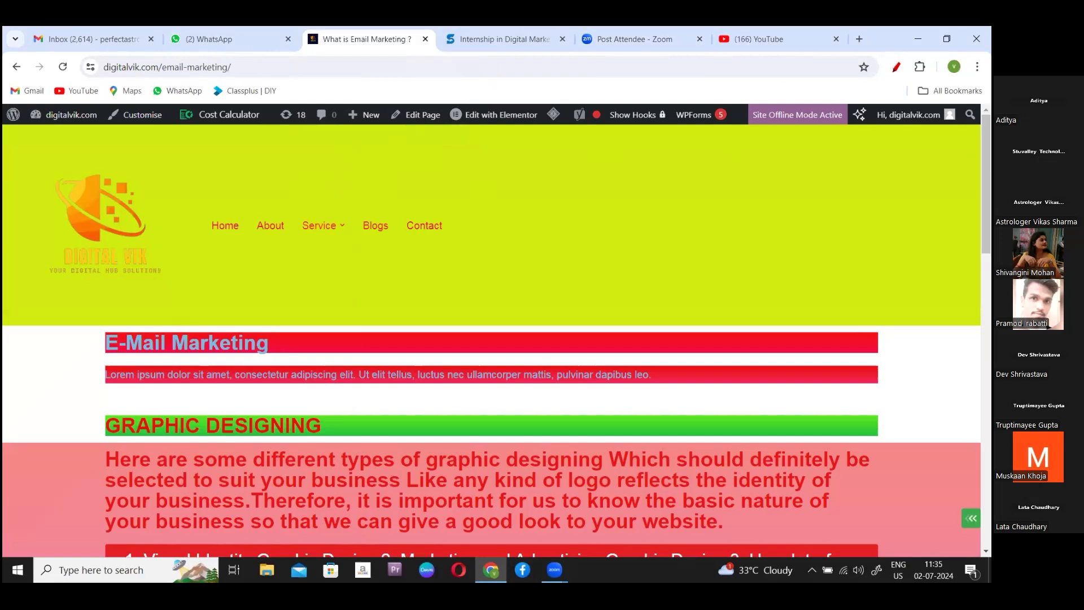
scroll(491, 338, down, 9)
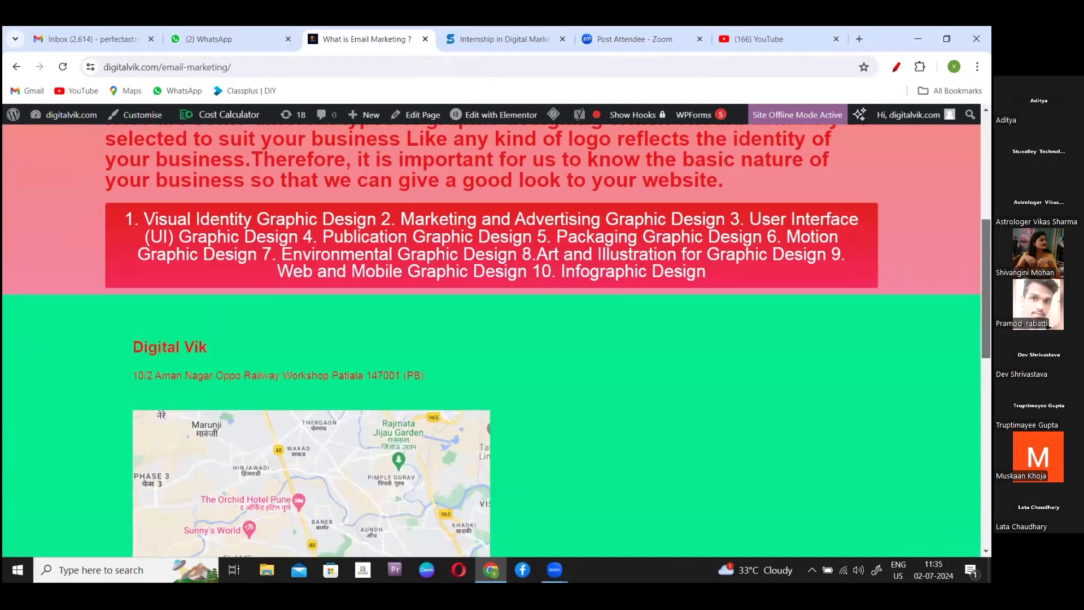
scroll(491, 339, up, 7)
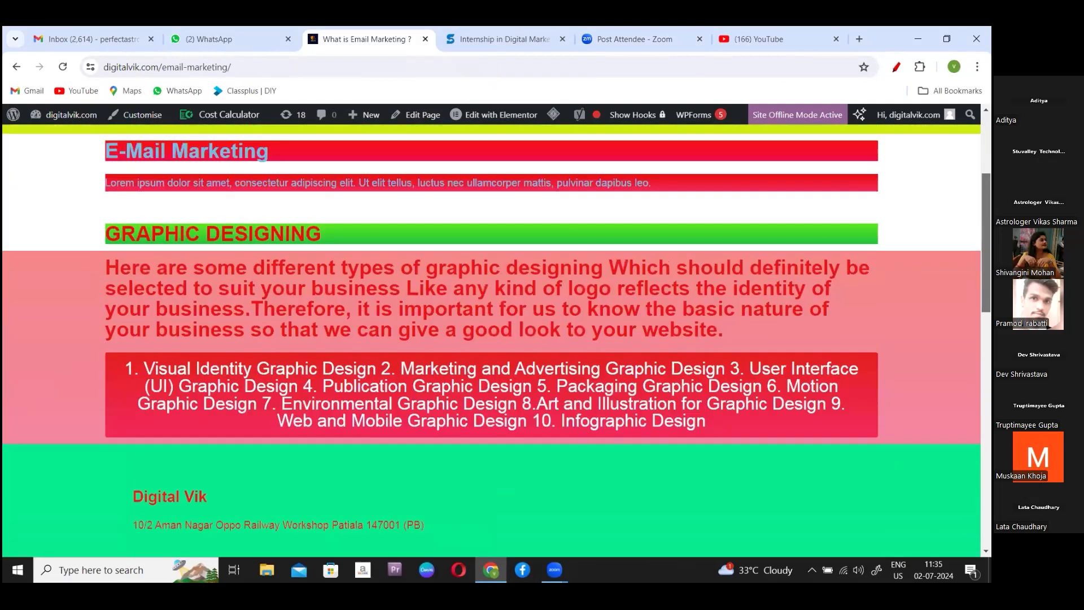
scroll(492, 339, down, 2)
scroll(491, 339, down, 4)
scroll(491, 339, up, 9)
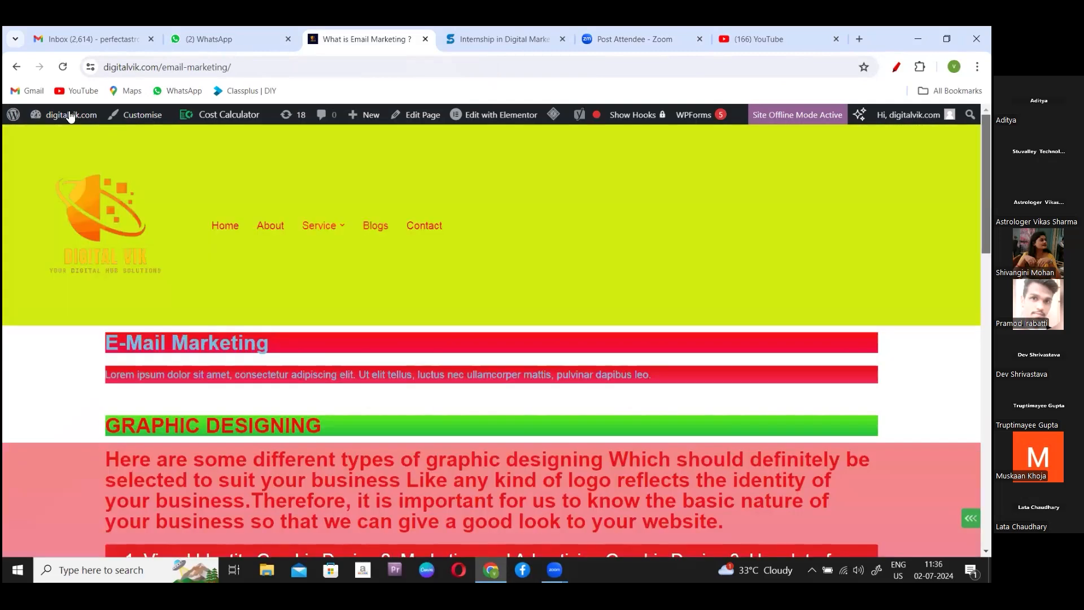
- Go to the digitalvik.com admin Dashboard and scroll down toward Plugins in the sidebar
click(58, 134)
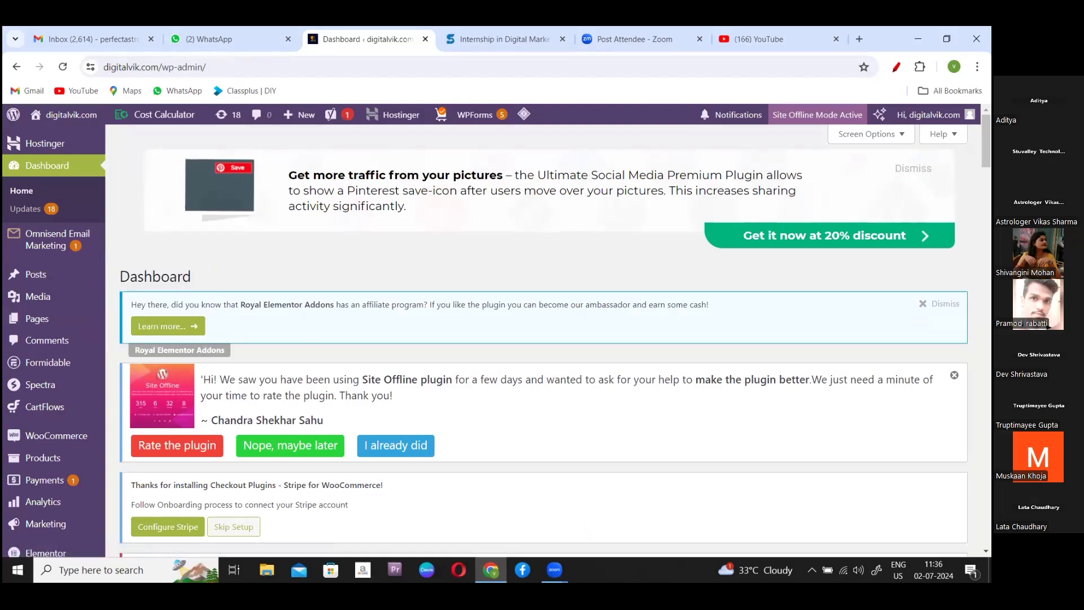
scroll(542, 338, down, 5)
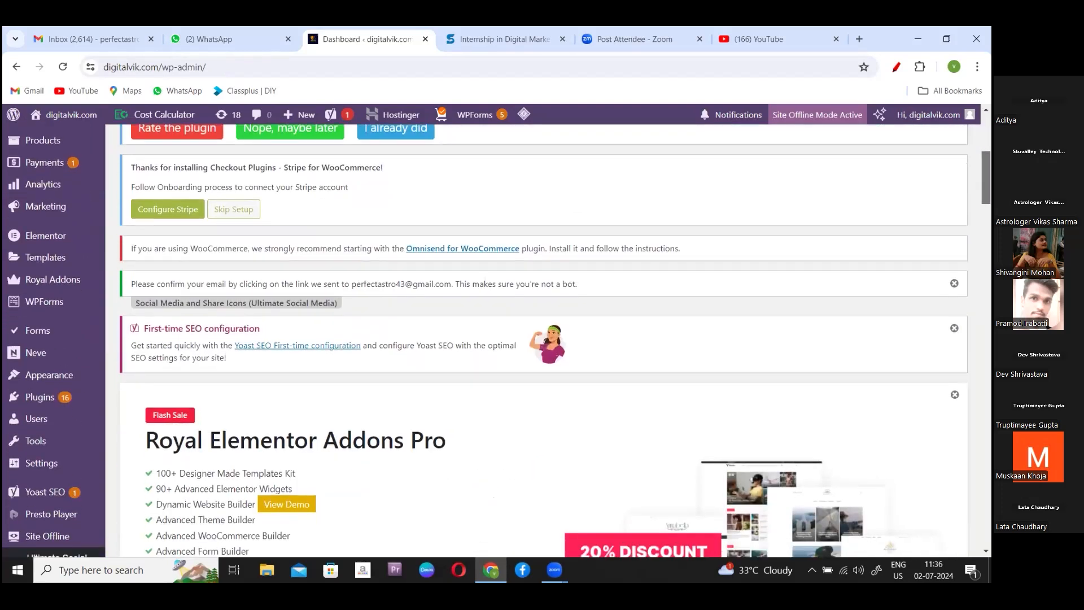
scroll(183, 335, down, 1)
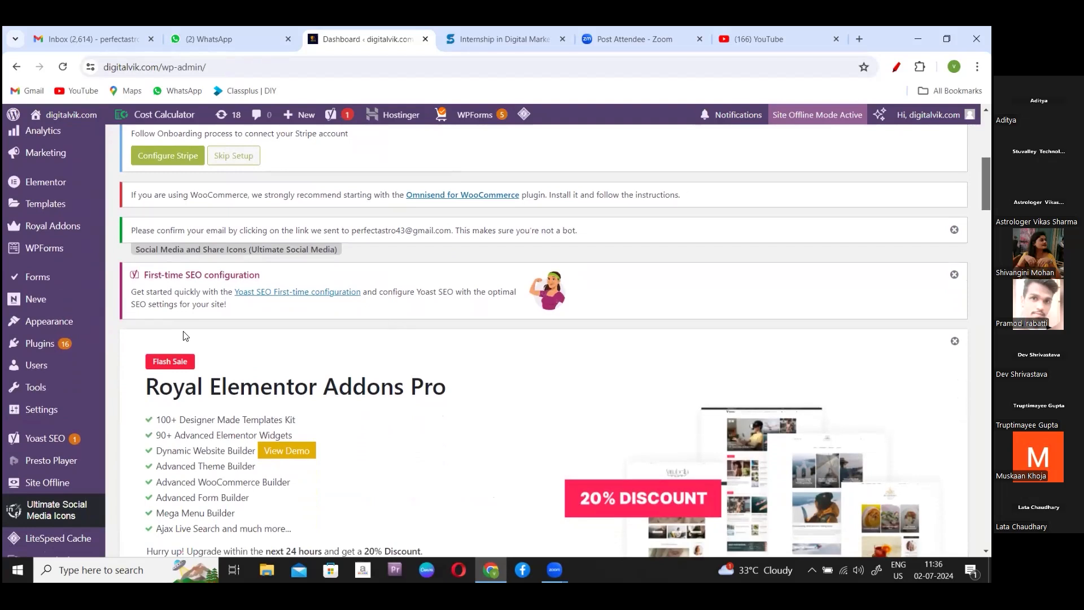
mouse_move(55, 344)
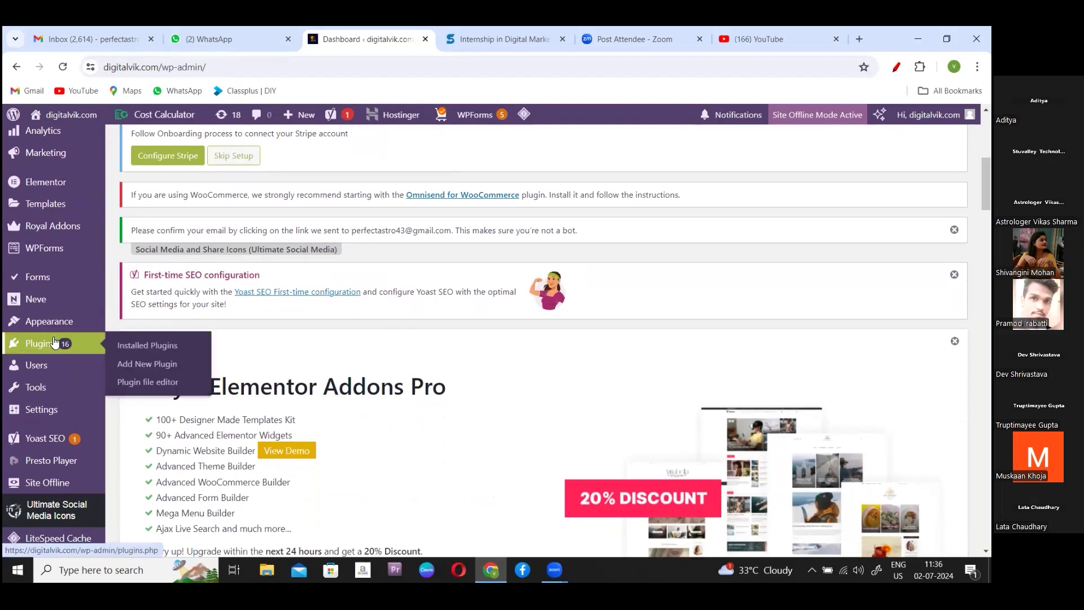
- Open Installed Plugins and scroll the 24-plugin list down to WPForms Lite and Yoast SEO
click(173, 344)
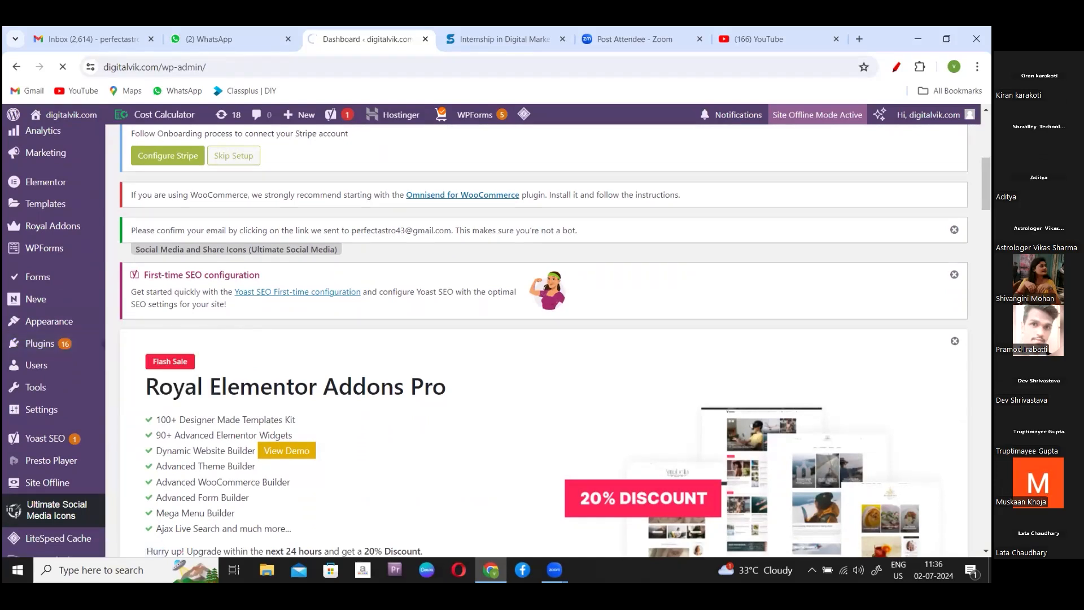
scroll(542, 338, down, 10)
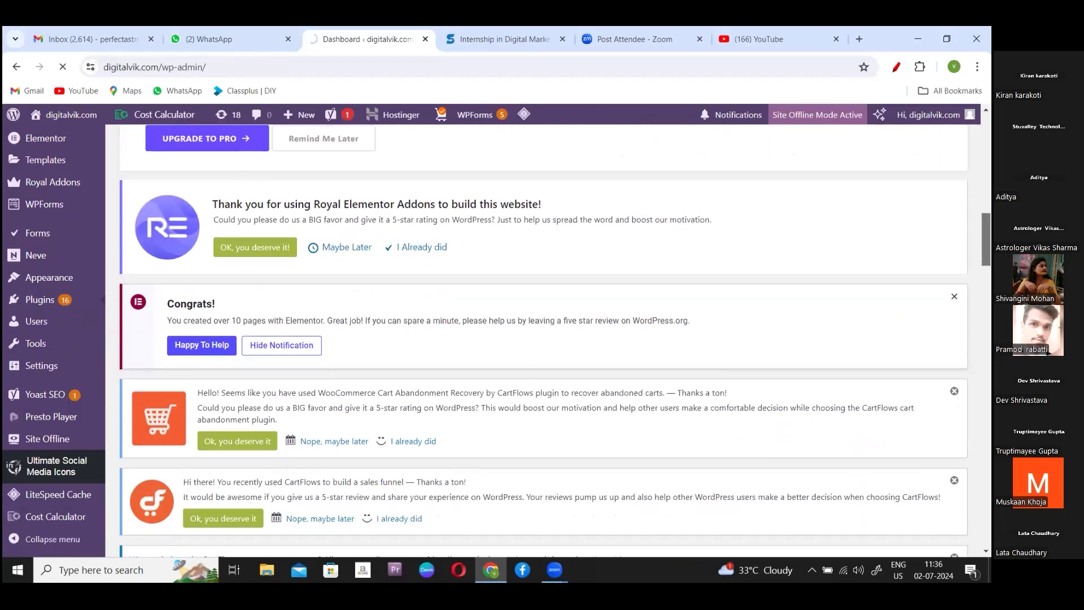
scroll(542, 339, down, 7)
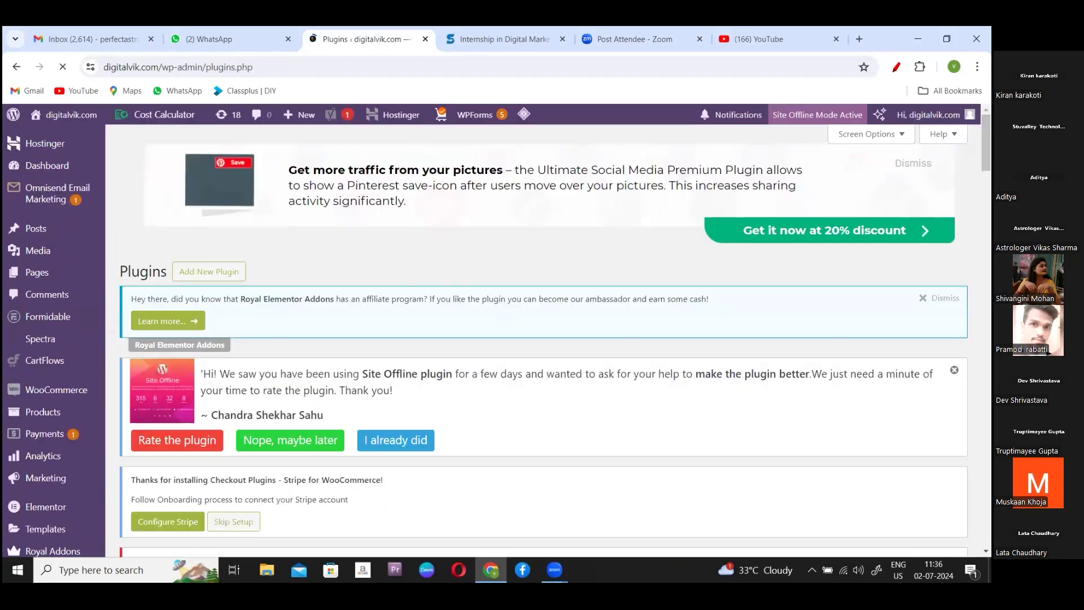
scroll(542, 338, down, 15)
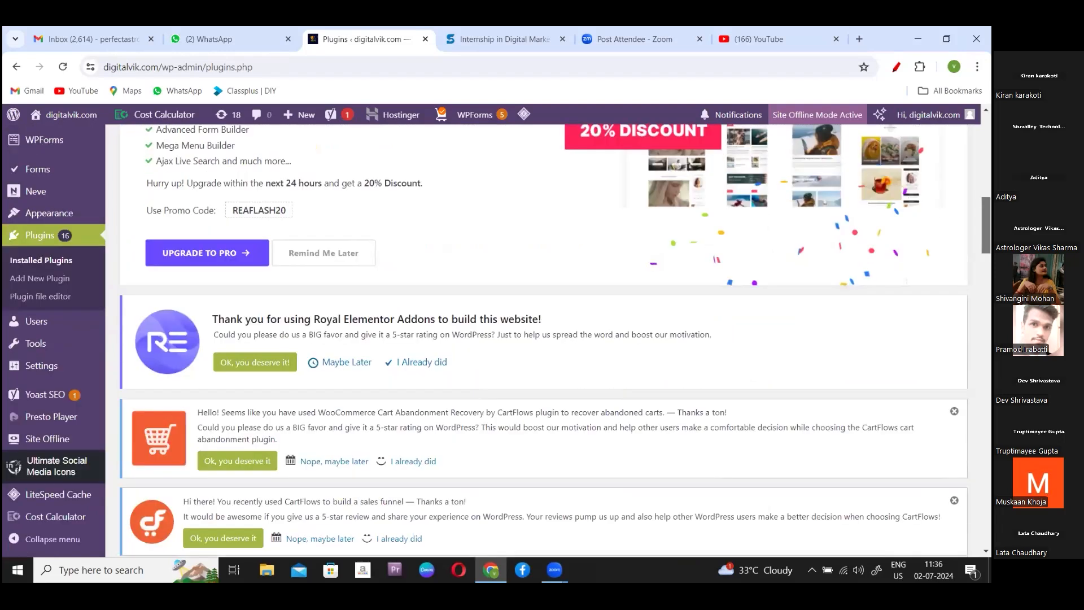
scroll(542, 338, down, 5)
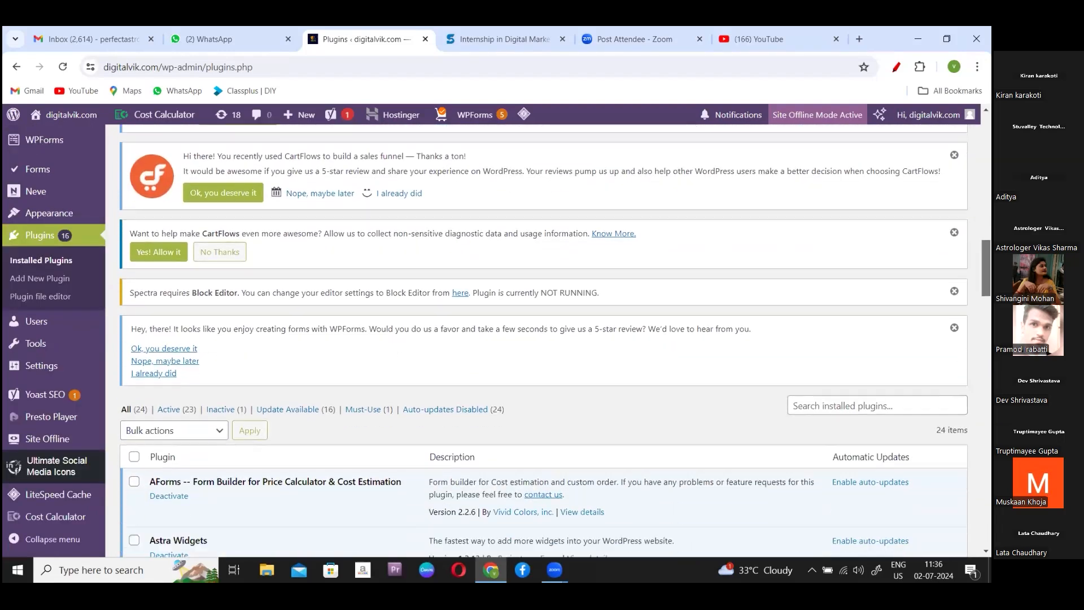
scroll(542, 338, down, 4)
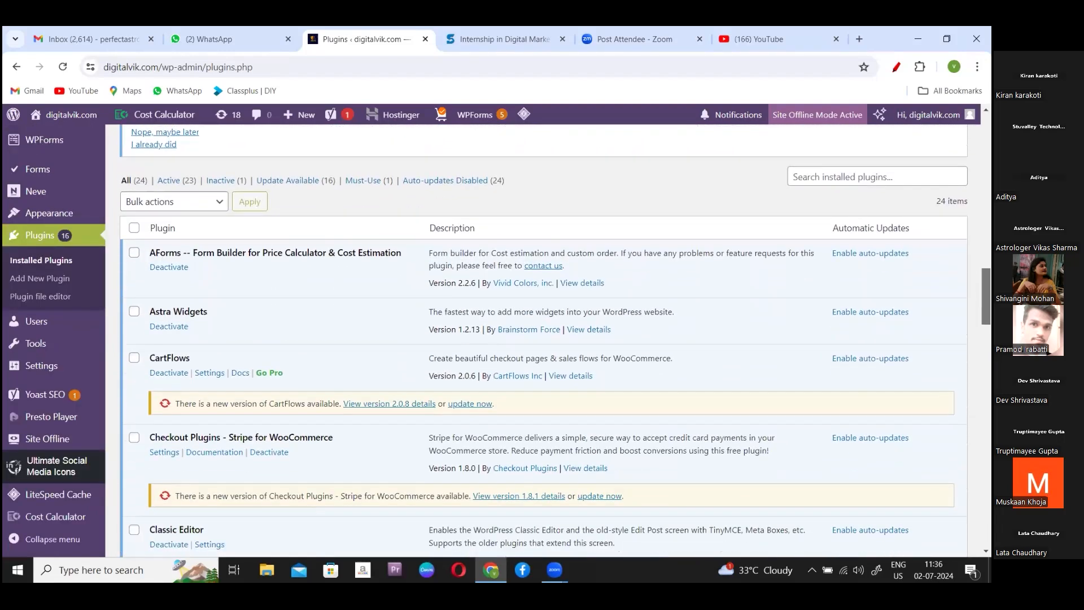
scroll(542, 339, down, 1)
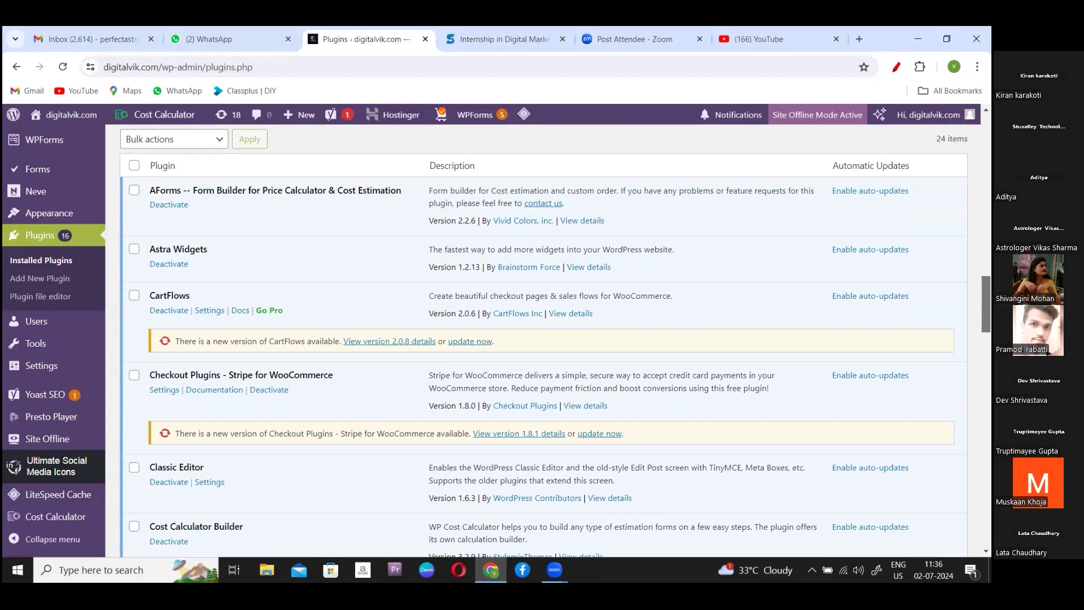
scroll(542, 339, down, 2)
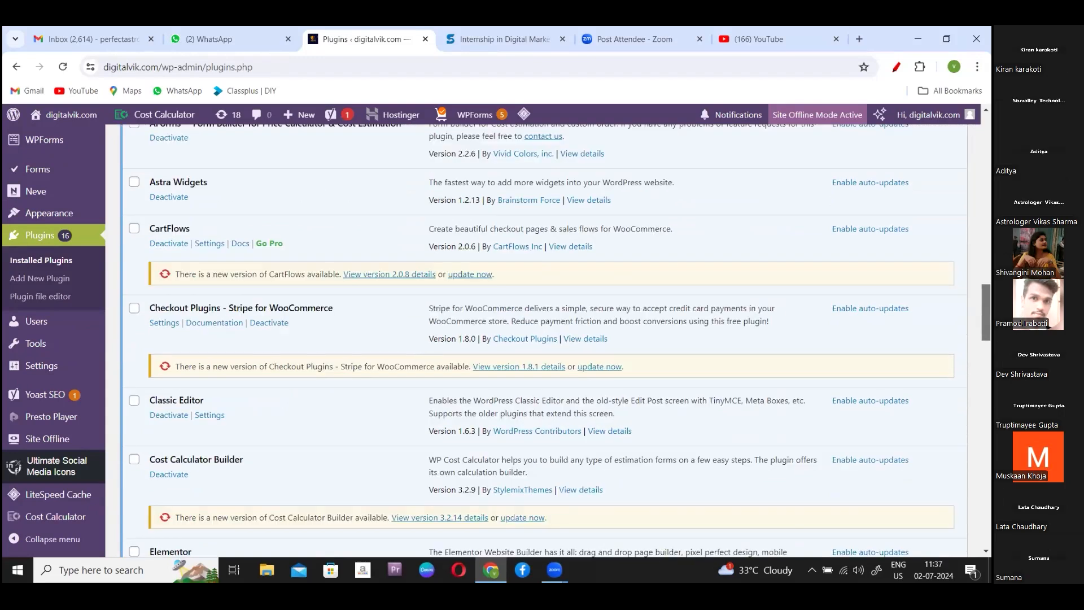
scroll(541, 339, down, 5)
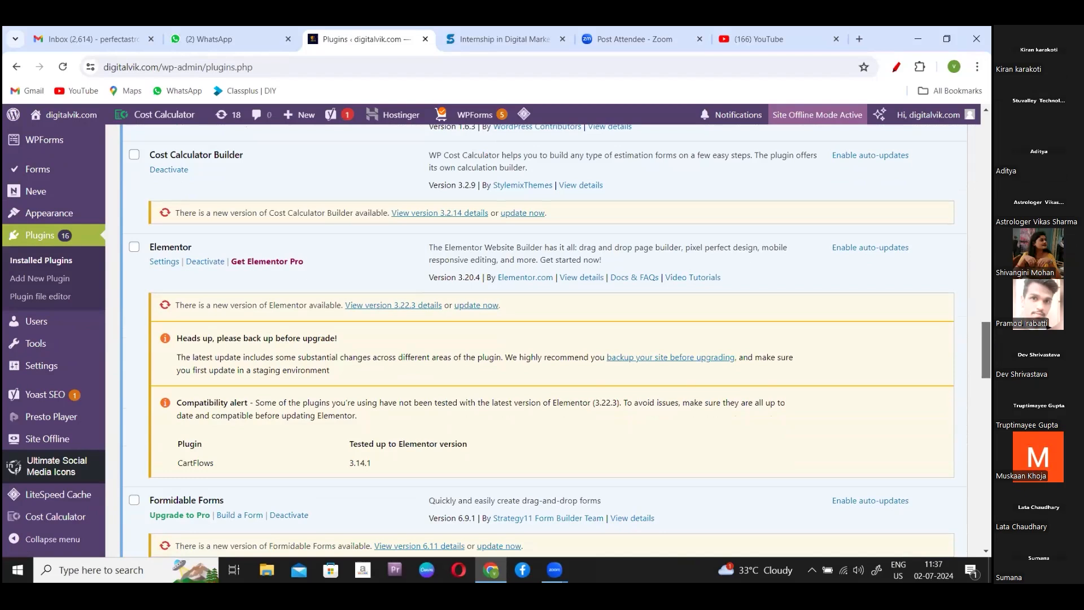
scroll(542, 339, down, 3)
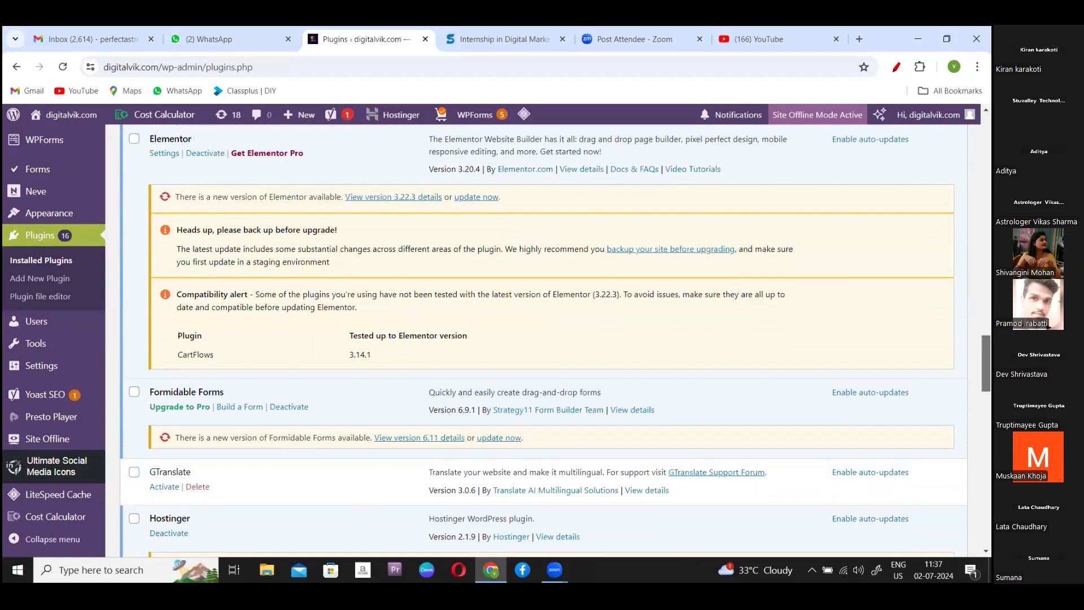
scroll(542, 339, down, 2)
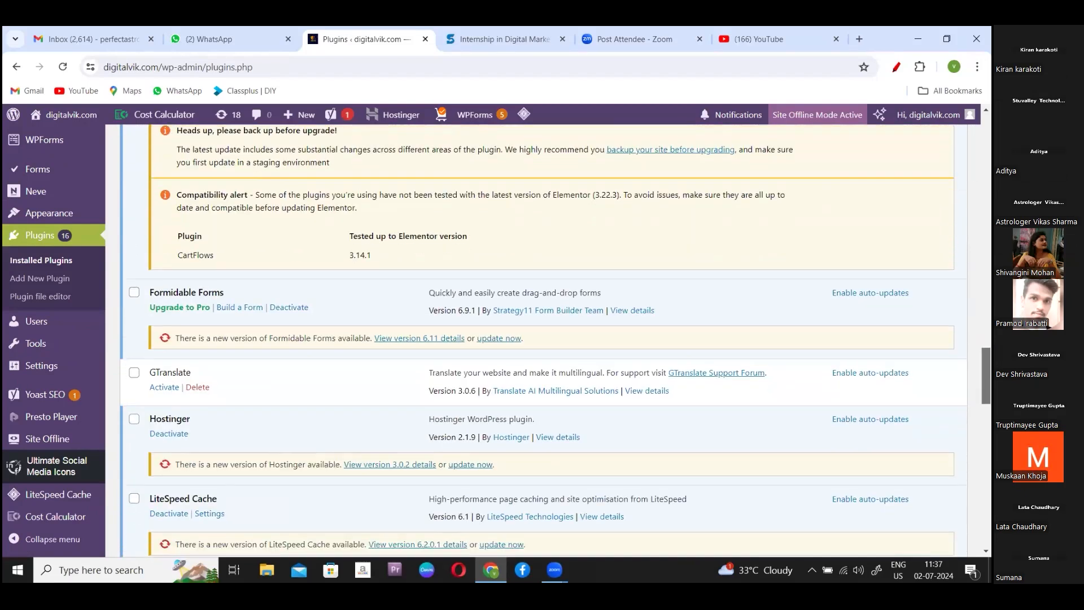
scroll(542, 339, down, 1)
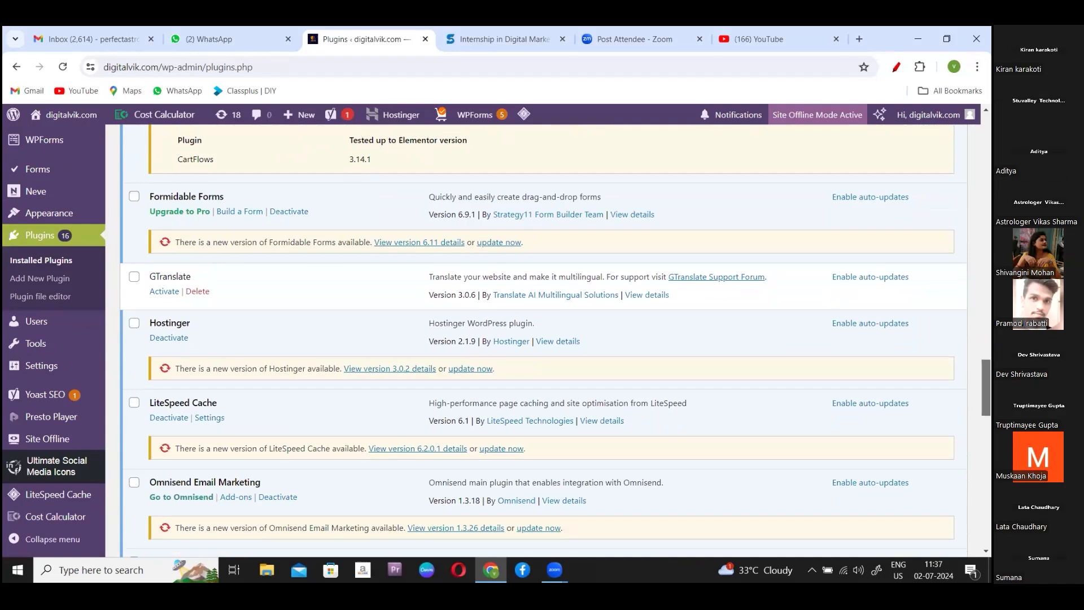
scroll(542, 338, down, 3)
scroll(542, 339, down, 4)
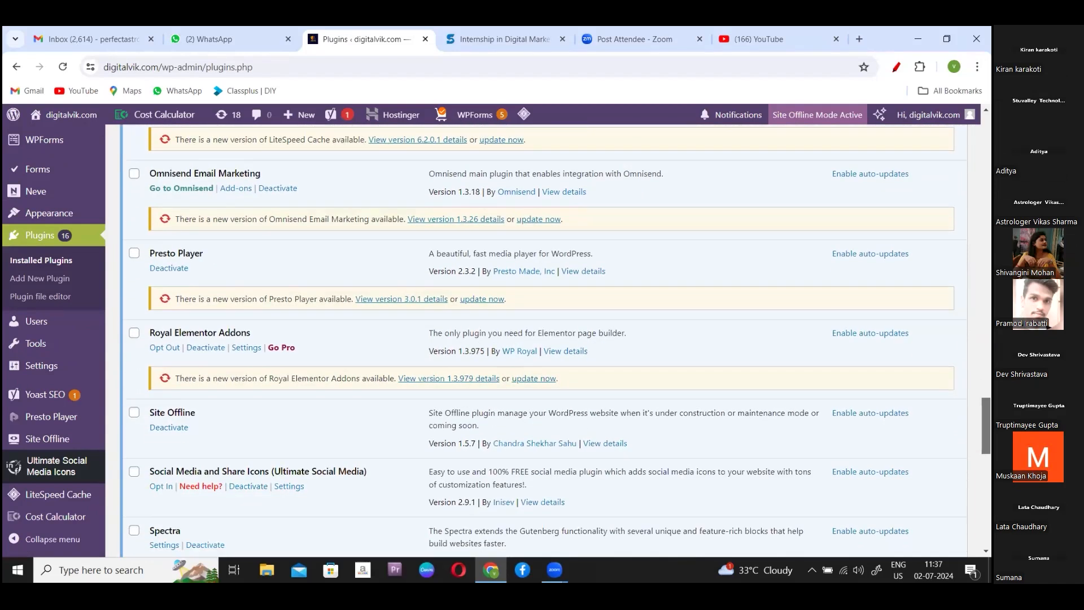
scroll(542, 338, down, 2)
scroll(542, 338, down, 3)
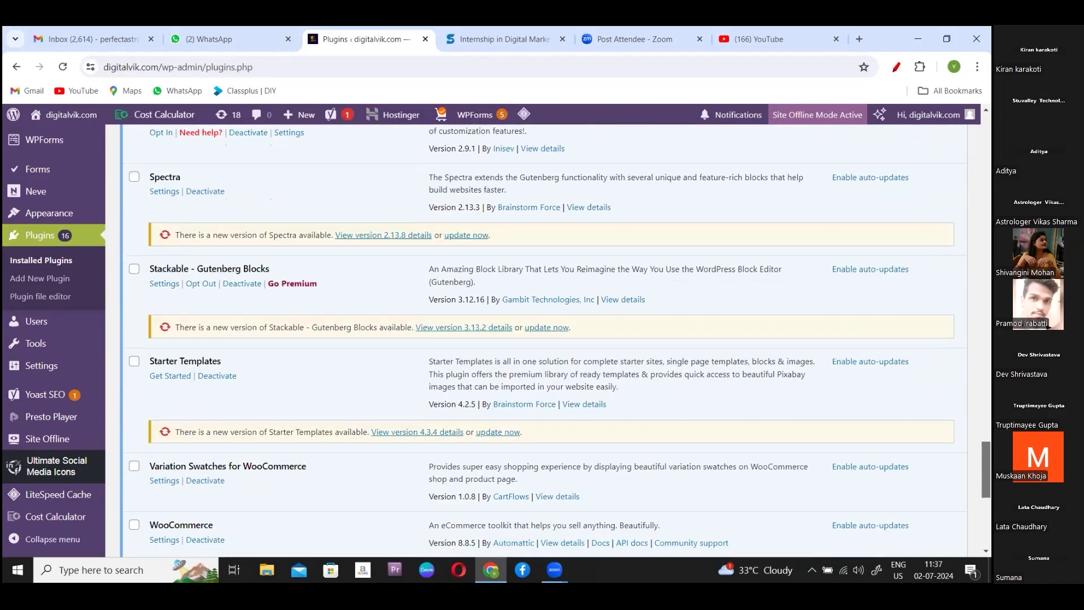
scroll(542, 339, down, 4)
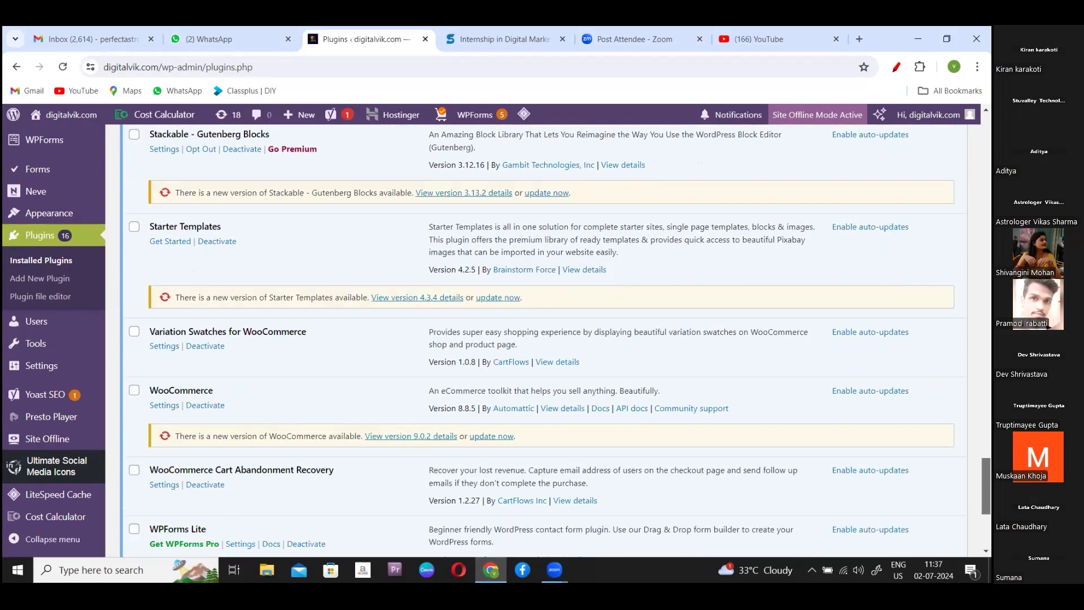
scroll(542, 339, down, 3)
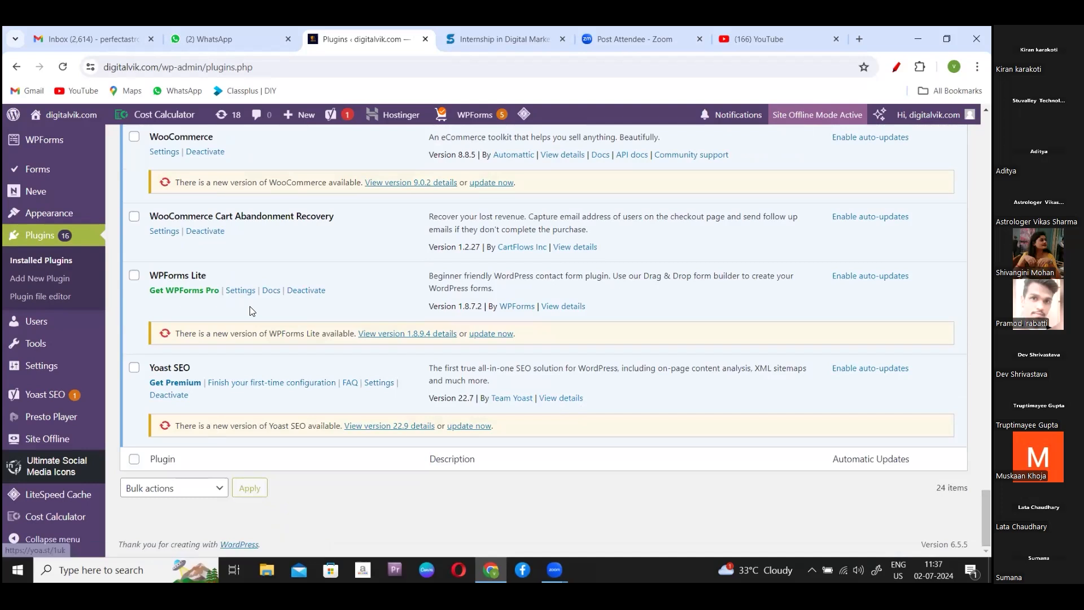
- Go to the Add New Plugin page and scroll through the featured plugins
click(57, 277)
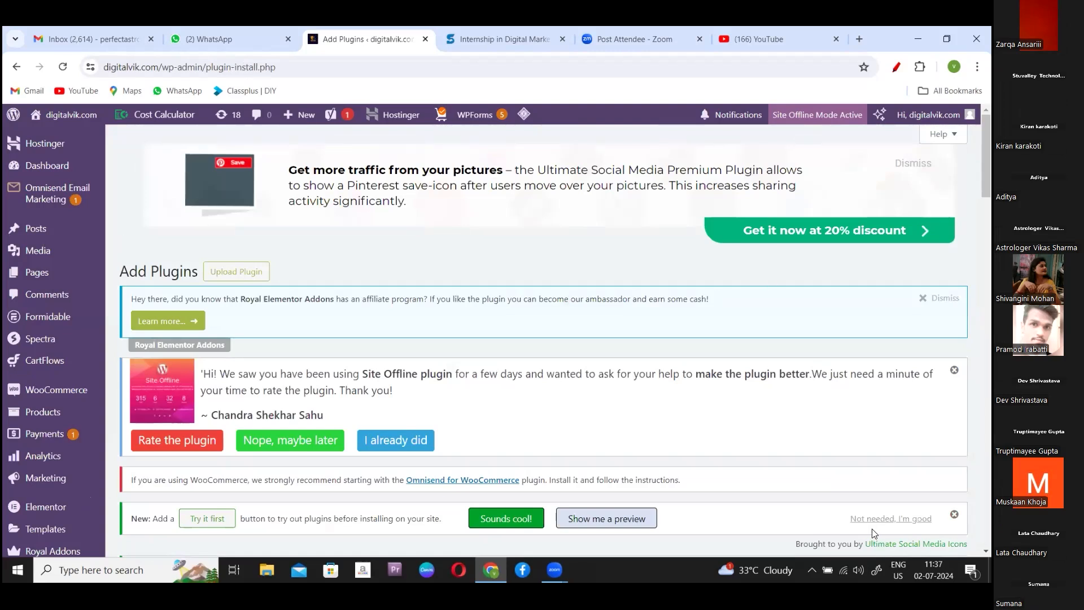
scroll(542, 338, down, 3)
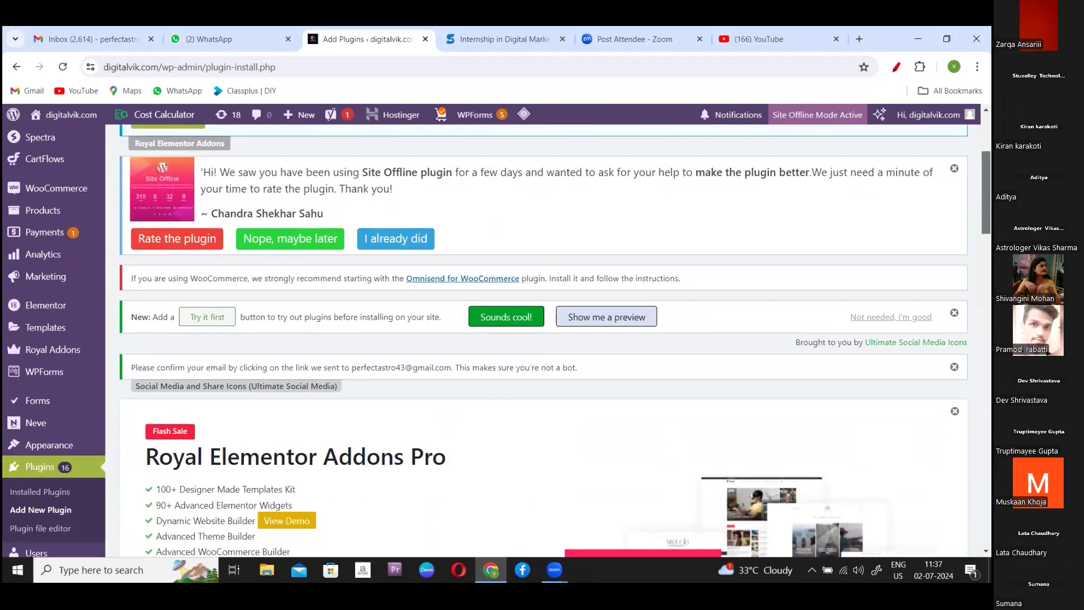
scroll(541, 339, down, 5)
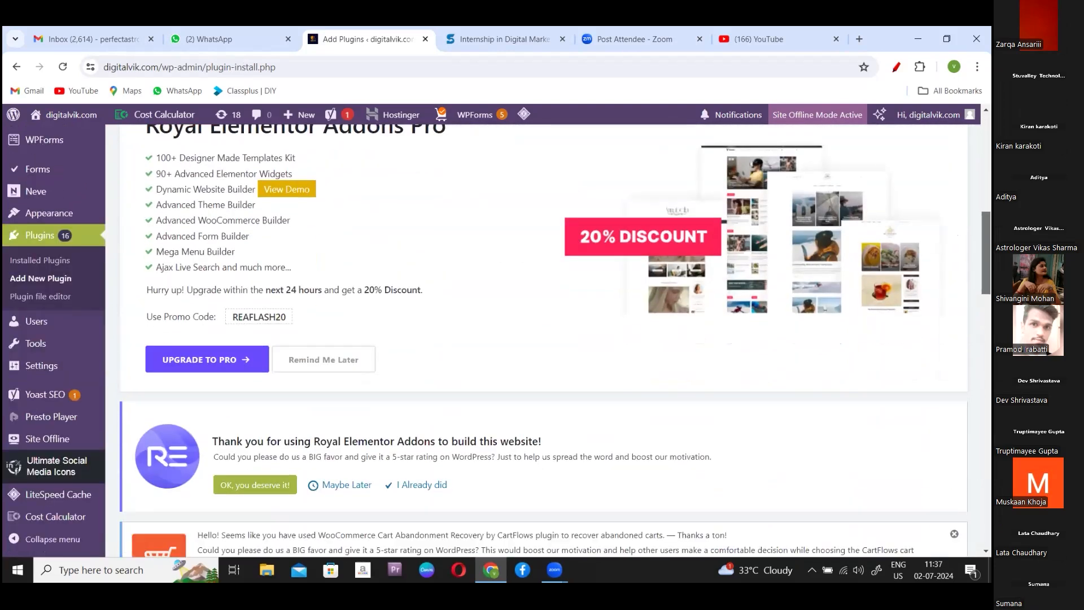
scroll(542, 339, down, 5)
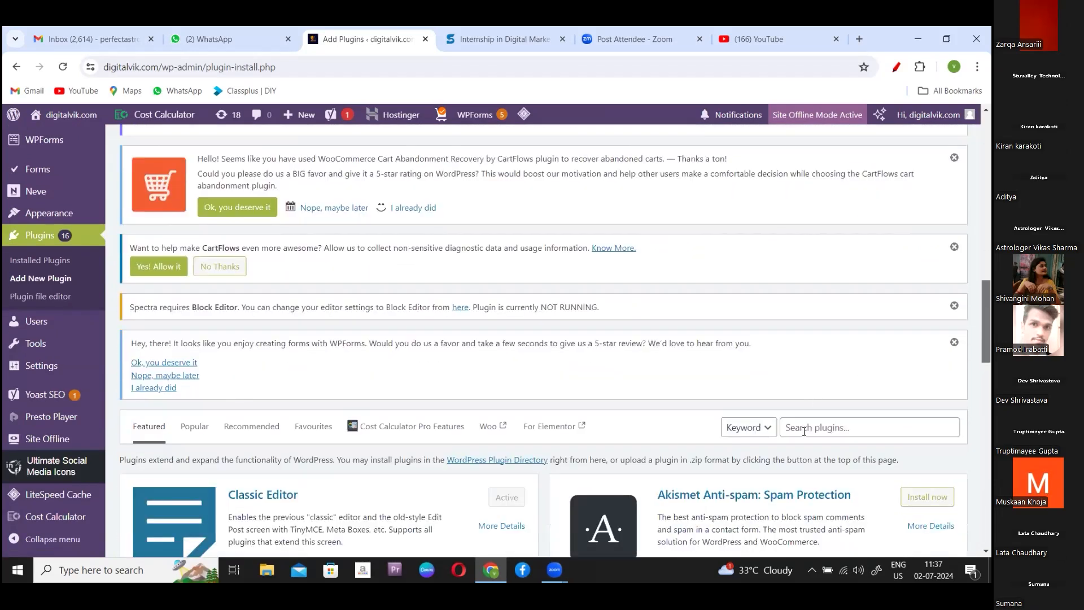
- Search the plugin directory for 'my sticky menu' and review the results
click(804, 431)
text(my sticky m)
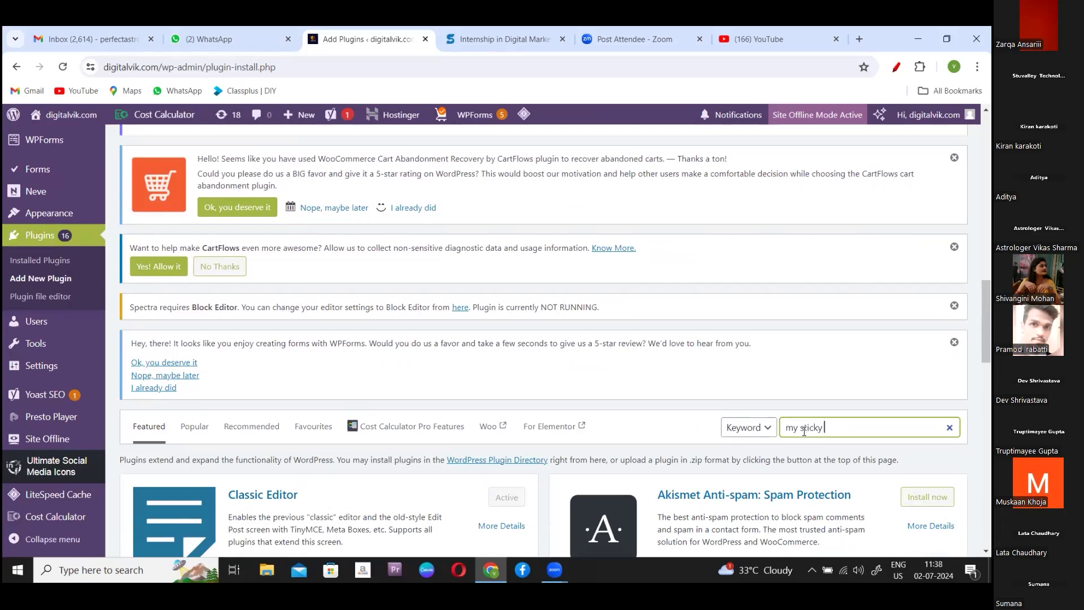
text(enu)
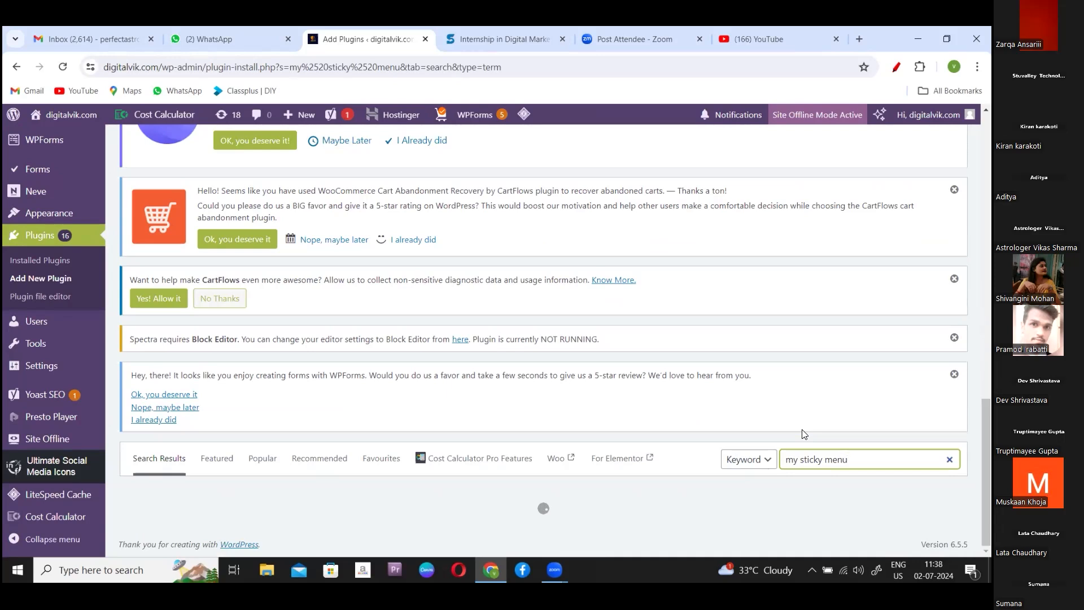
scroll(543, 341, down, 5)
scroll(543, 340, up, 1)
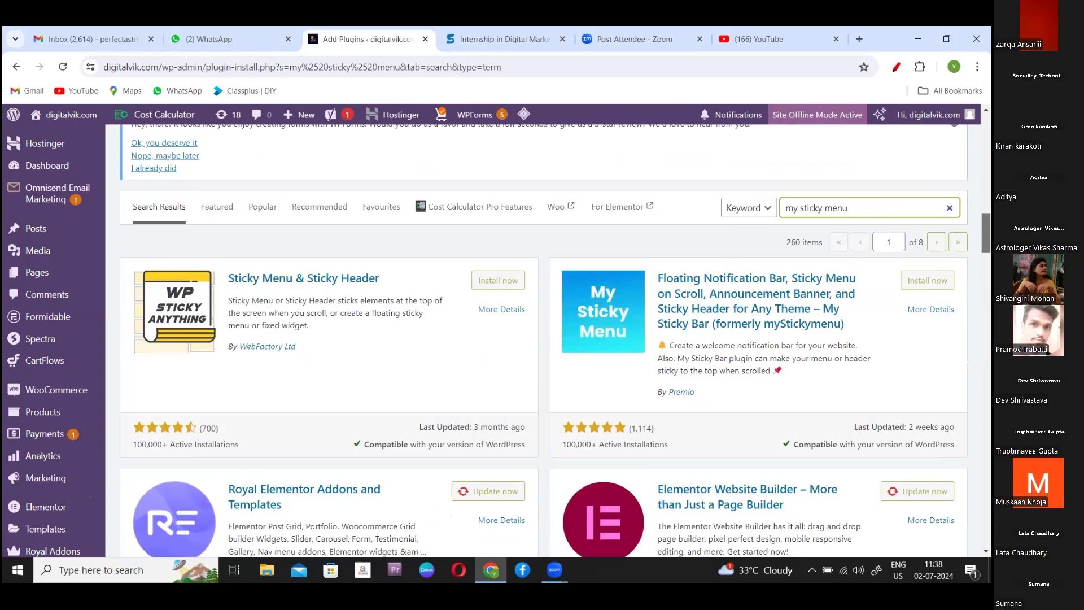
- Install Sticky Menu & Sticky Header, then My Sticky Bar (formerly myStickymenu)
click(499, 281)
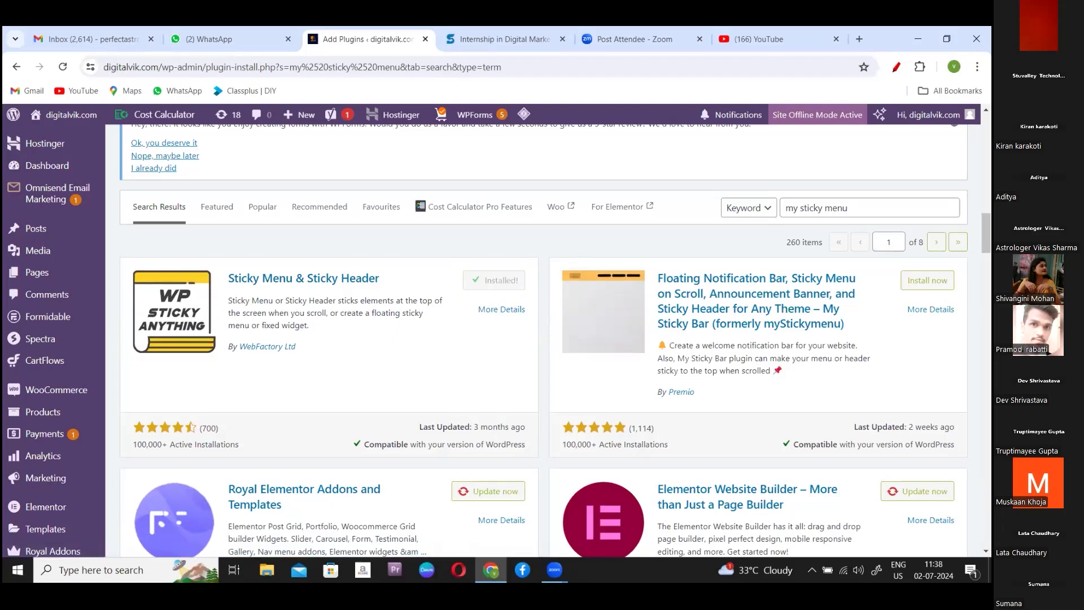
click(927, 280)
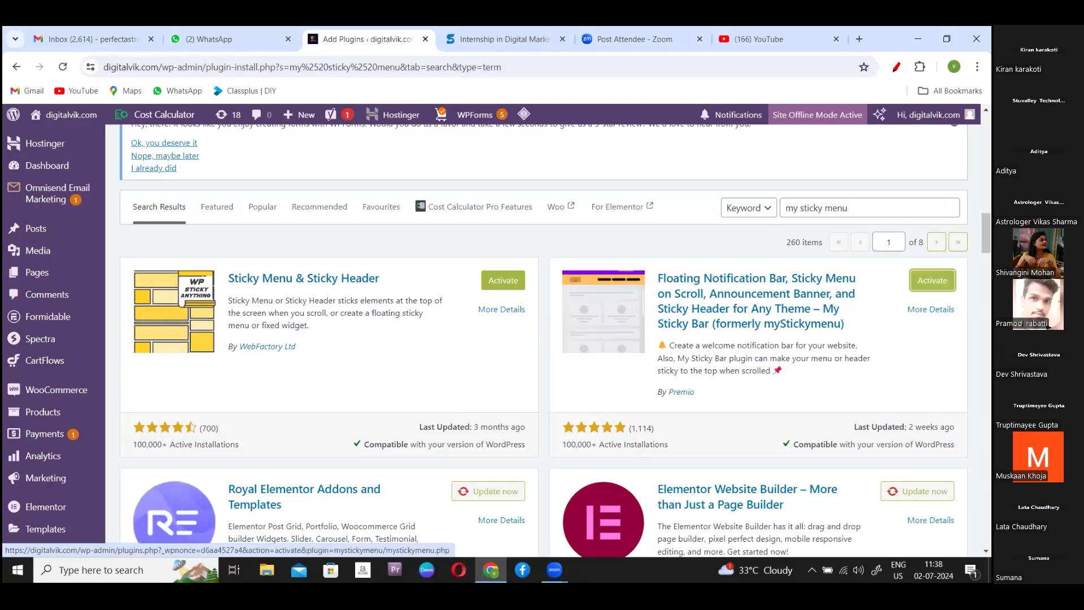
- Activate the My Sticky Bar plugin
click(931, 281)
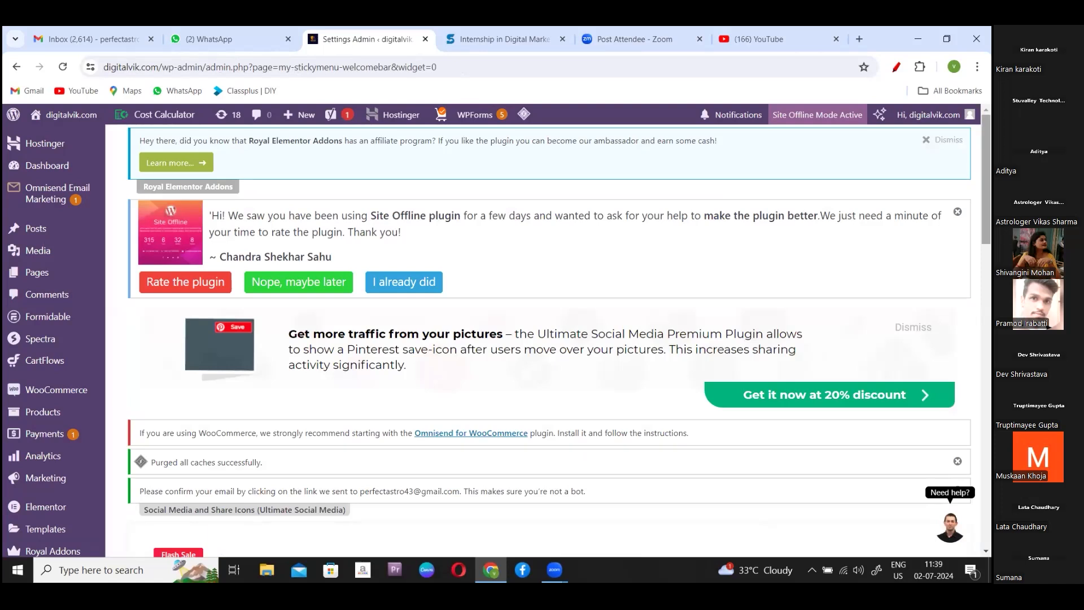
scroll(498, 336, down, 1)
scroll(498, 336, down, 1)
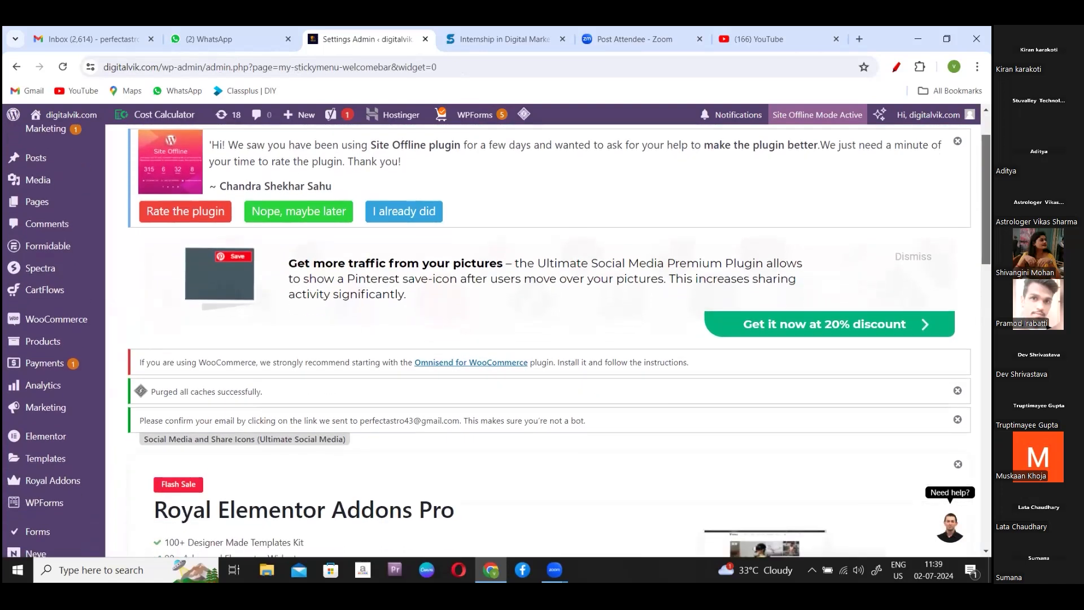
scroll(499, 336, down, 2)
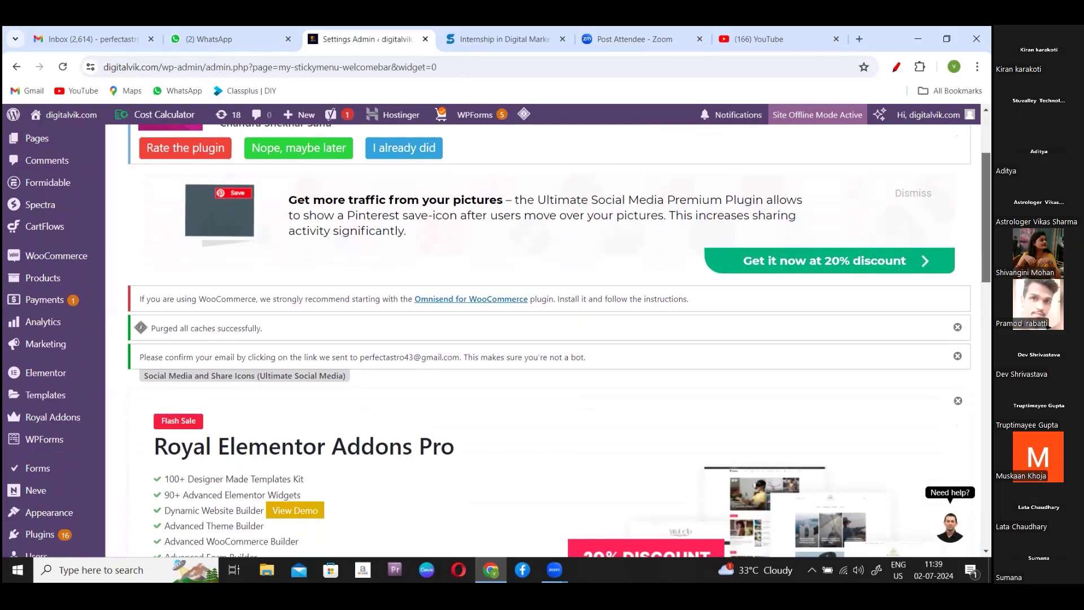
scroll(499, 336, down, 3)
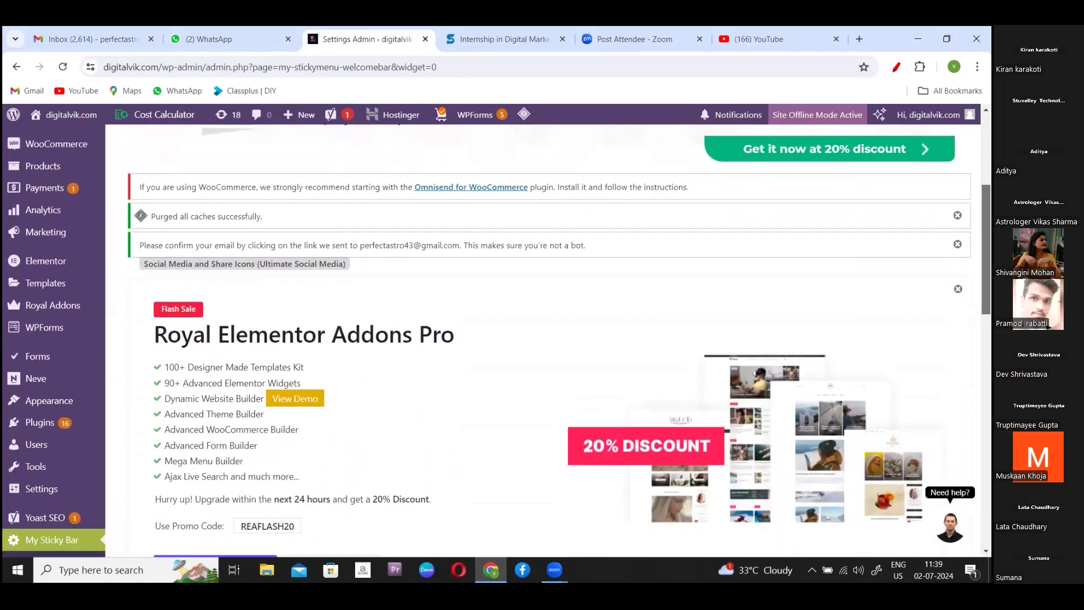
scroll(429, 316, down, 3)
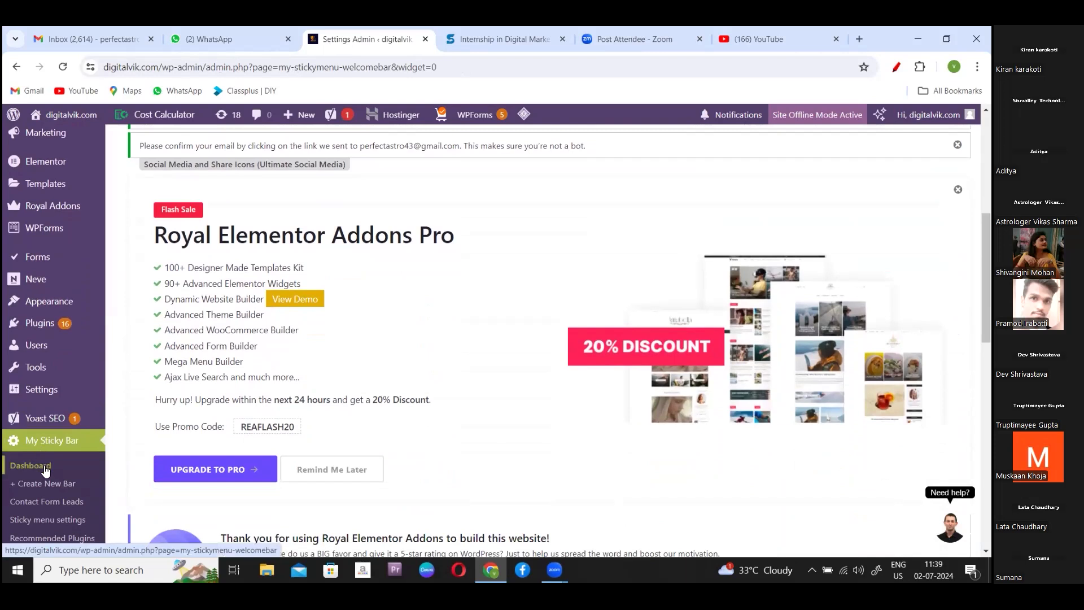
- Open My Sticky Bar's Sticky menu settings and skip the signup with 'No, I will do it later'
click(58, 520)
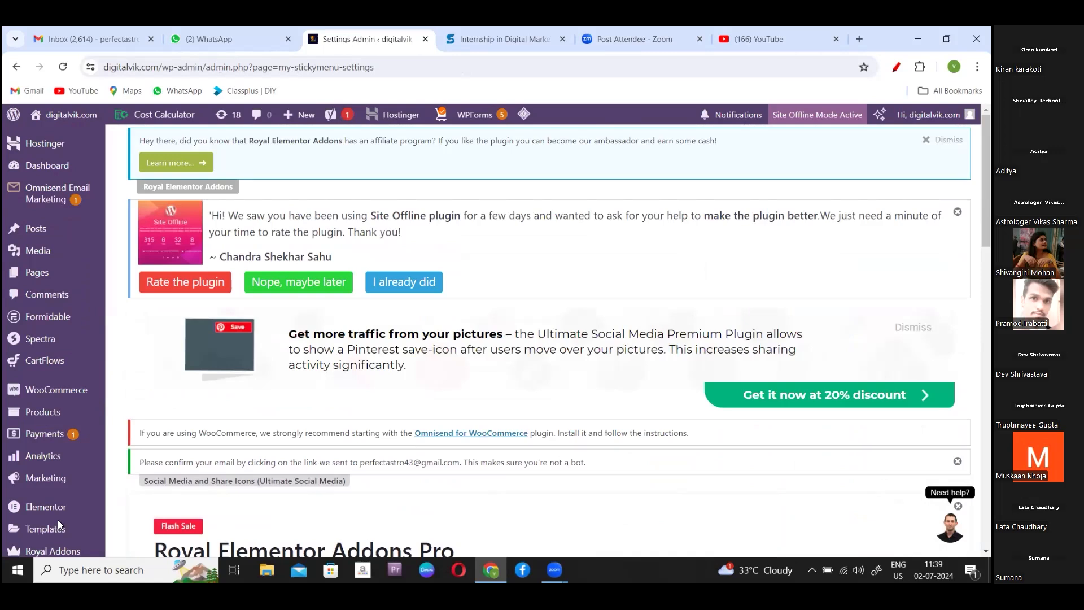
scroll(57, 519, down, 1)
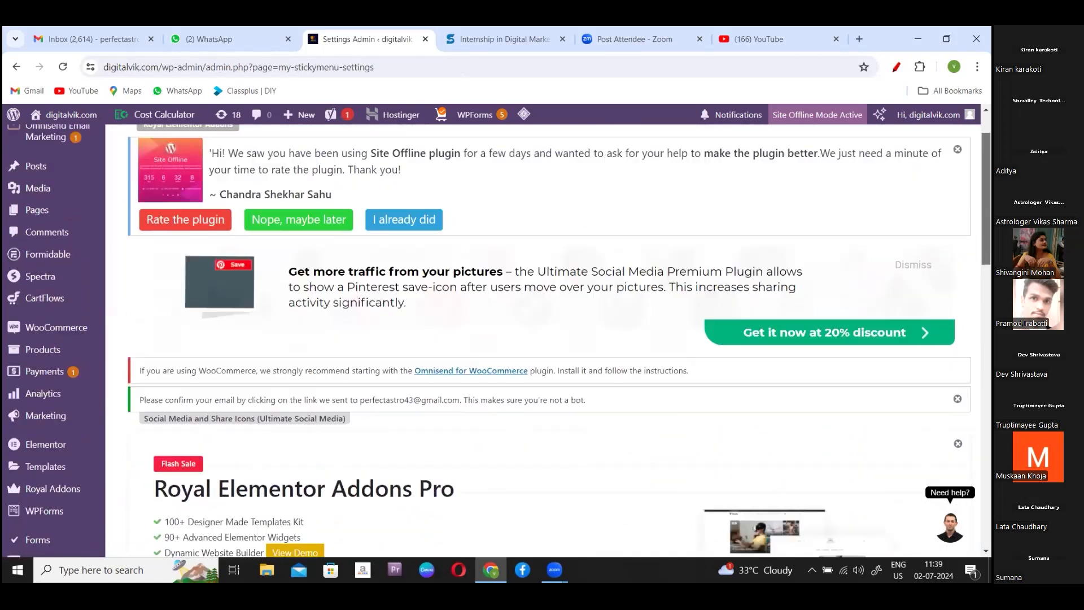
scroll(498, 340, down, 3)
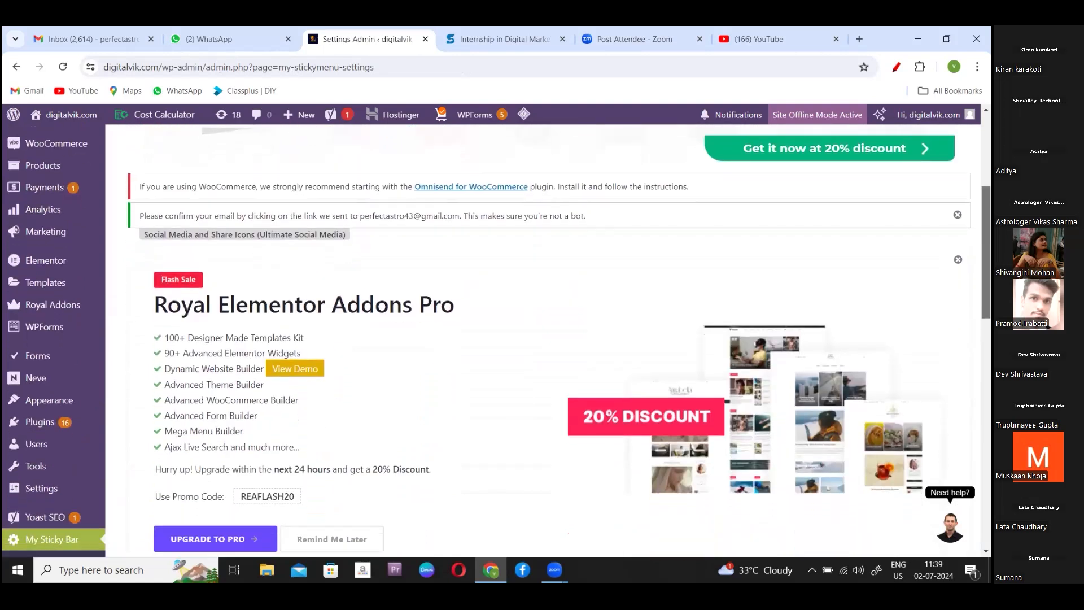
scroll(499, 340, down, 3)
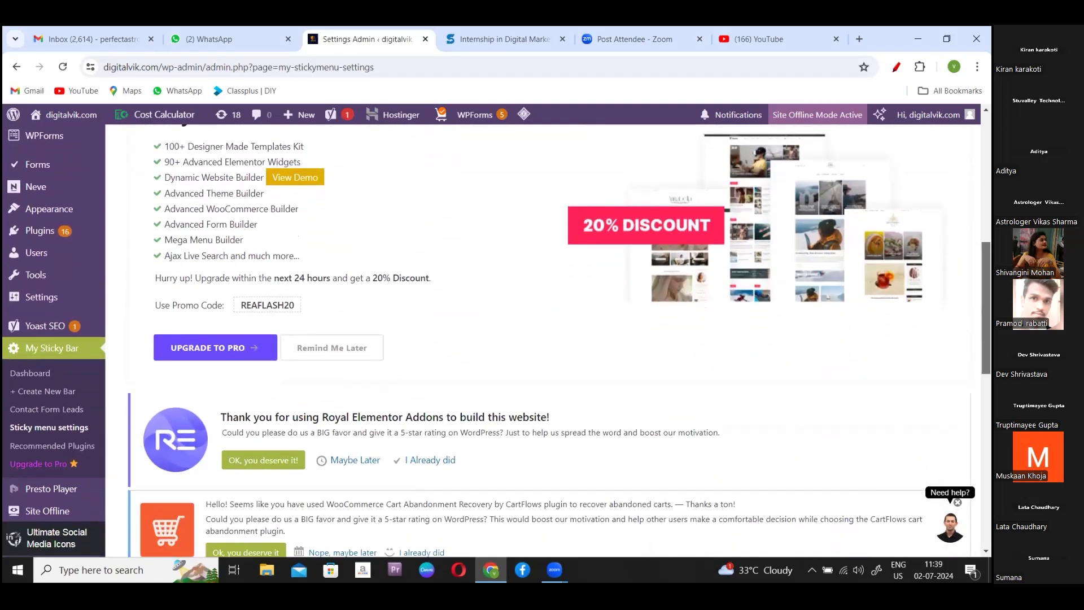
scroll(498, 341, down, 4)
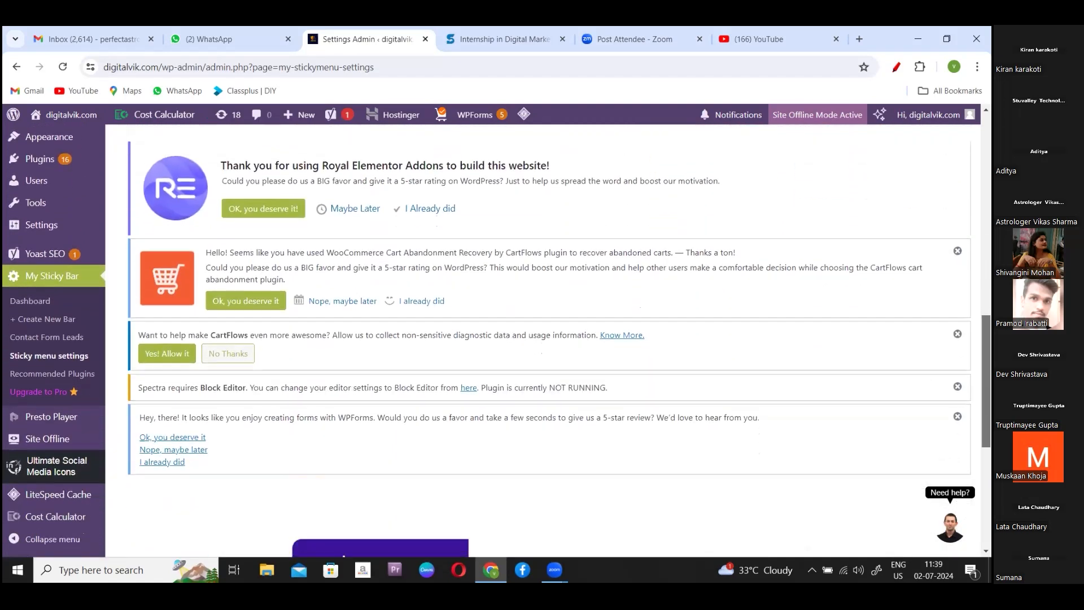
scroll(542, 338, down, 5)
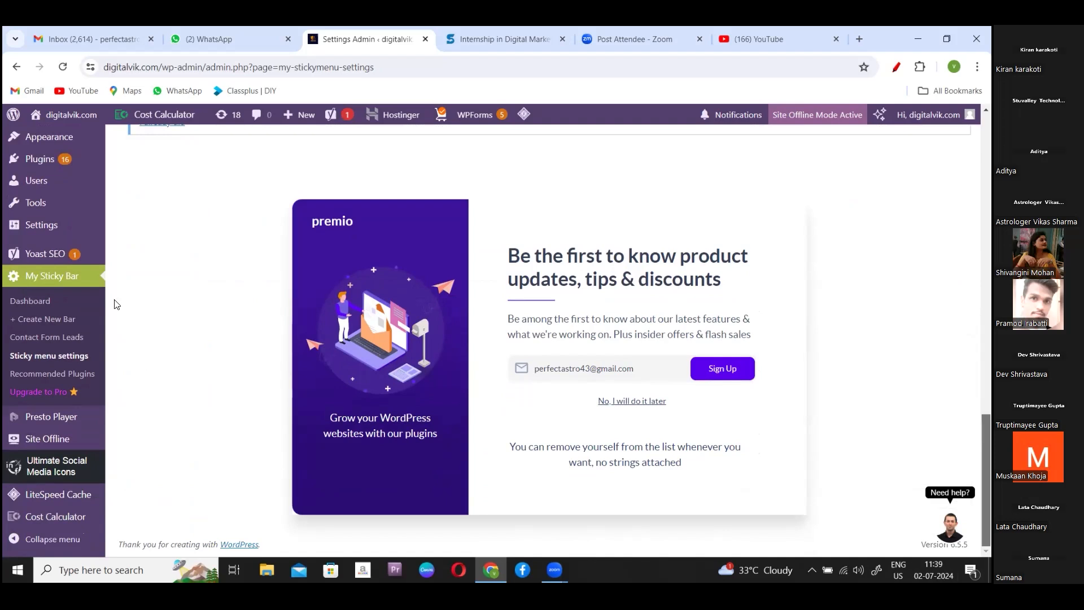
click(68, 356)
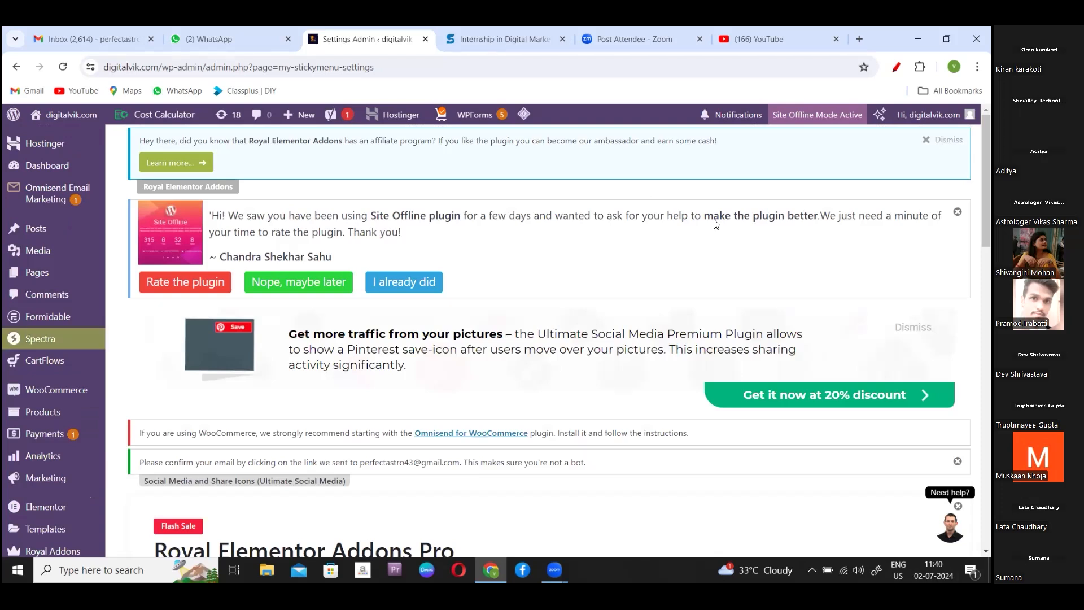
scroll(499, 335, down, 3)
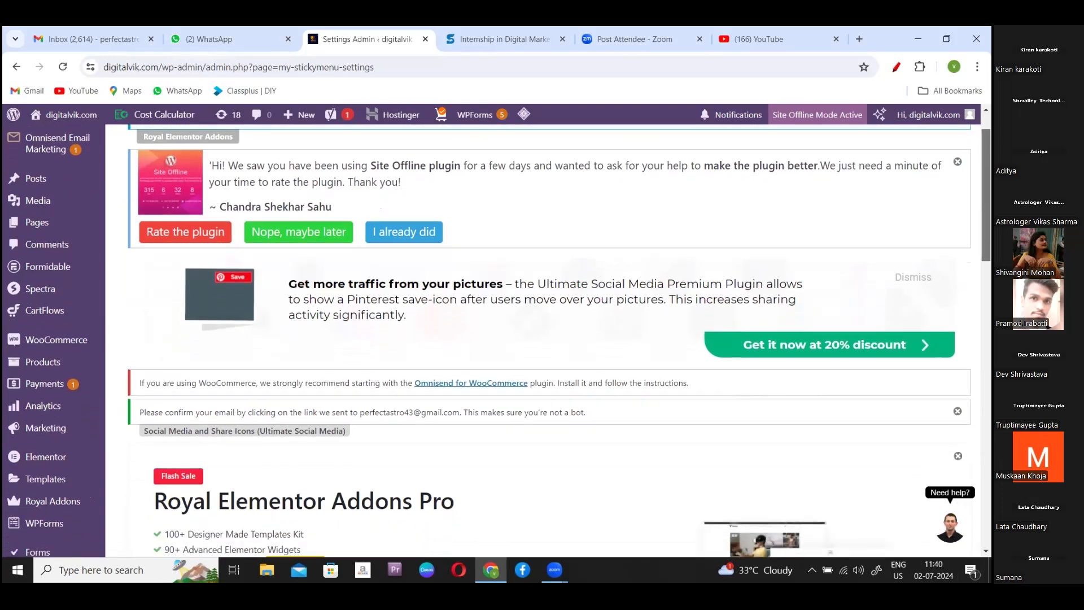
scroll(496, 341, down, 6)
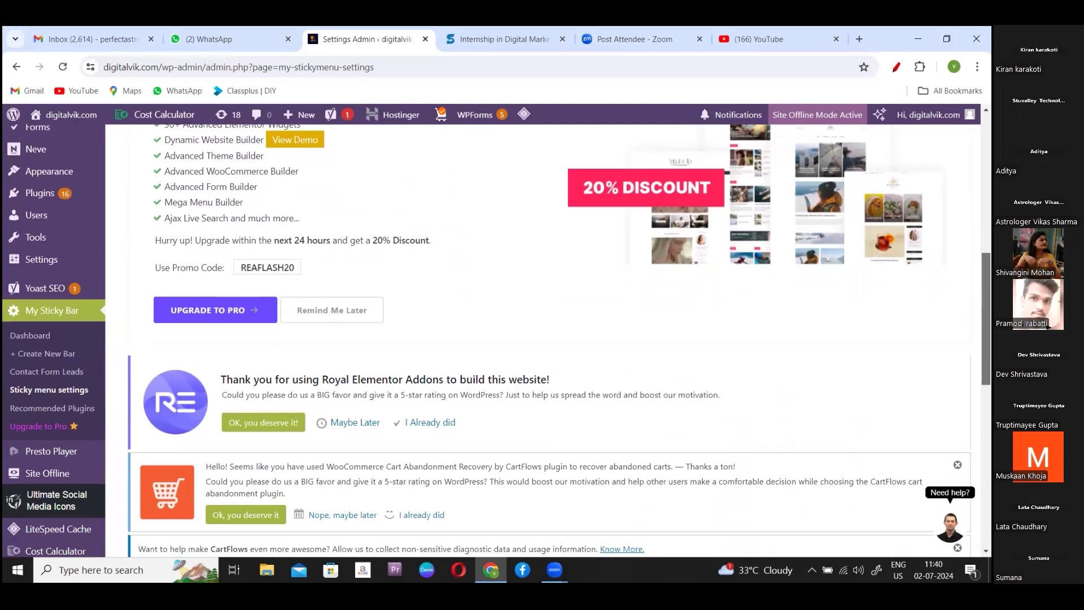
scroll(678, 411, down, 10)
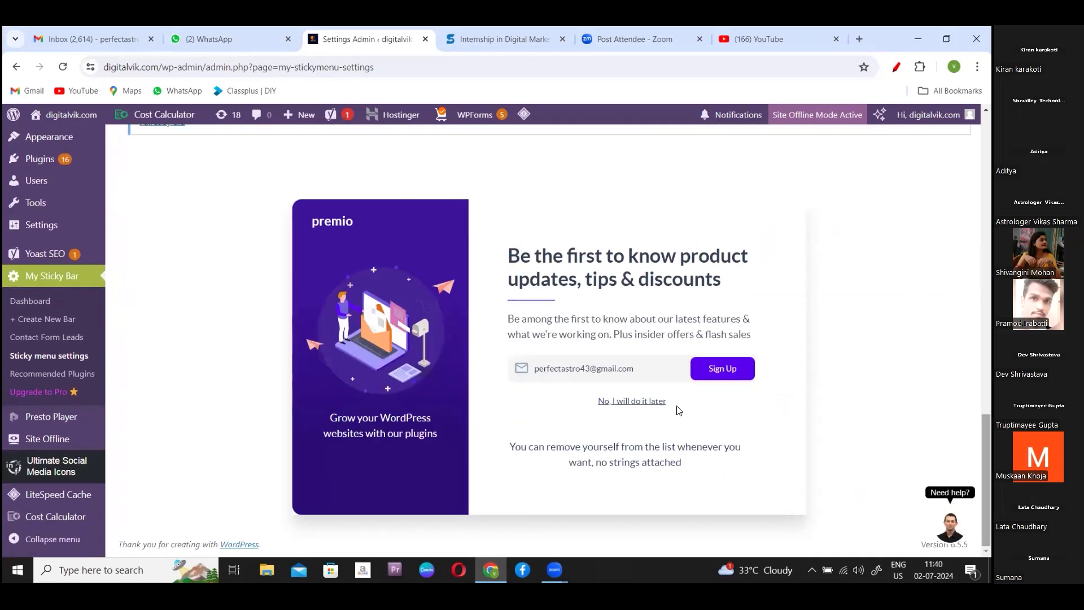
click(630, 402)
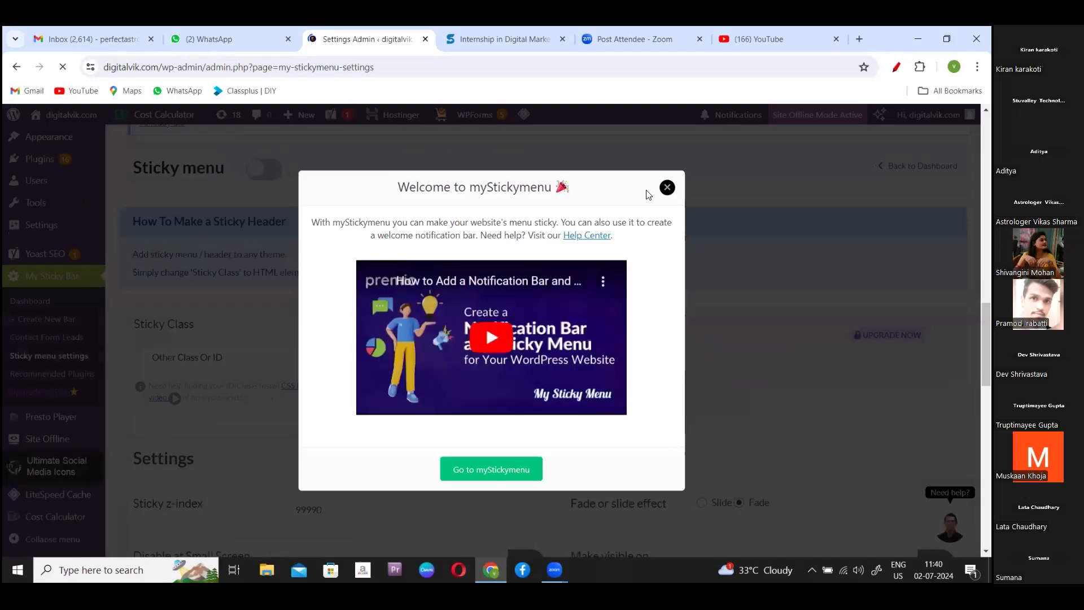
- Dismiss the welcome message, set Sticky Class to Navigation, and save the settings
click(668, 188)
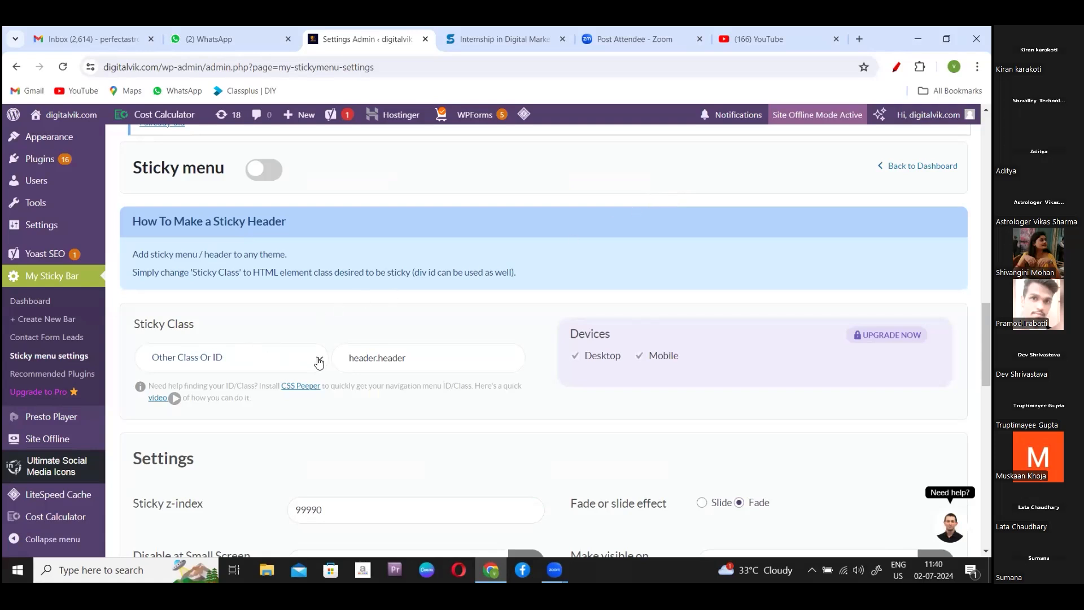
click(320, 362)
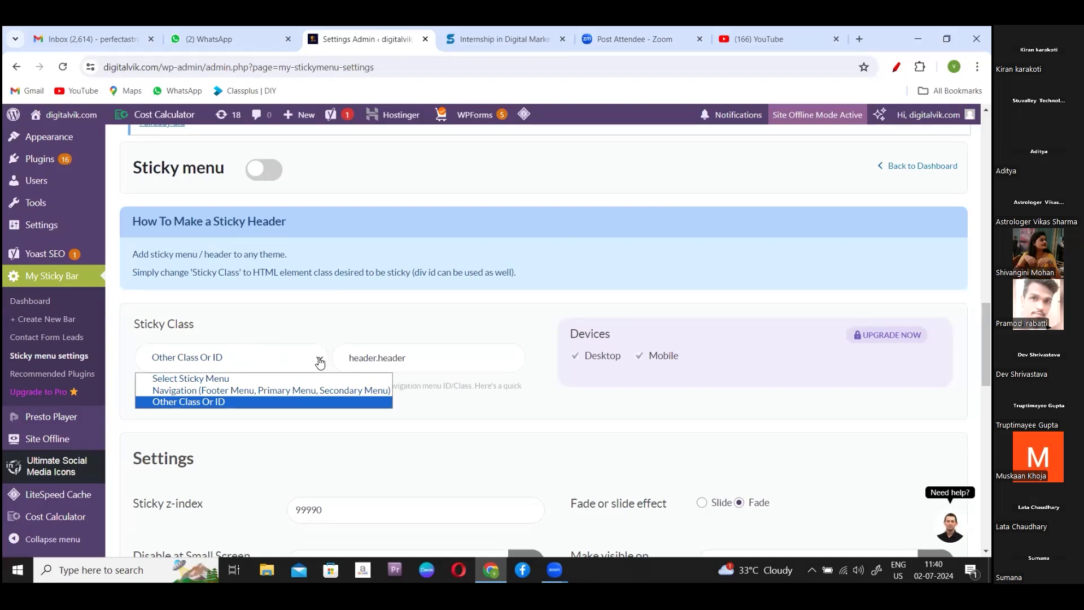
click(268, 395)
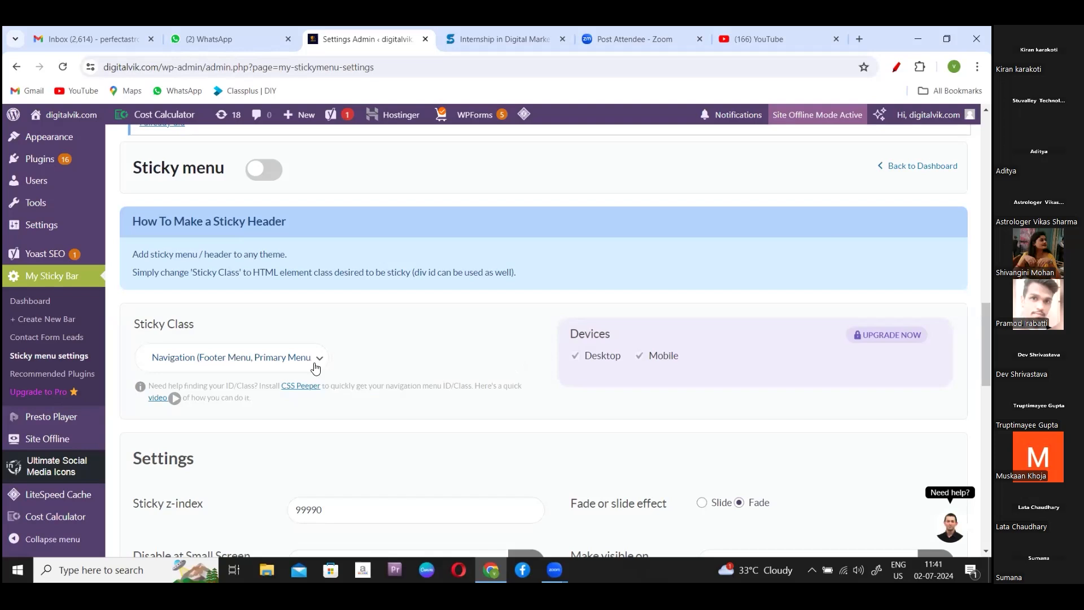
drag(986, 344, 986, 506)
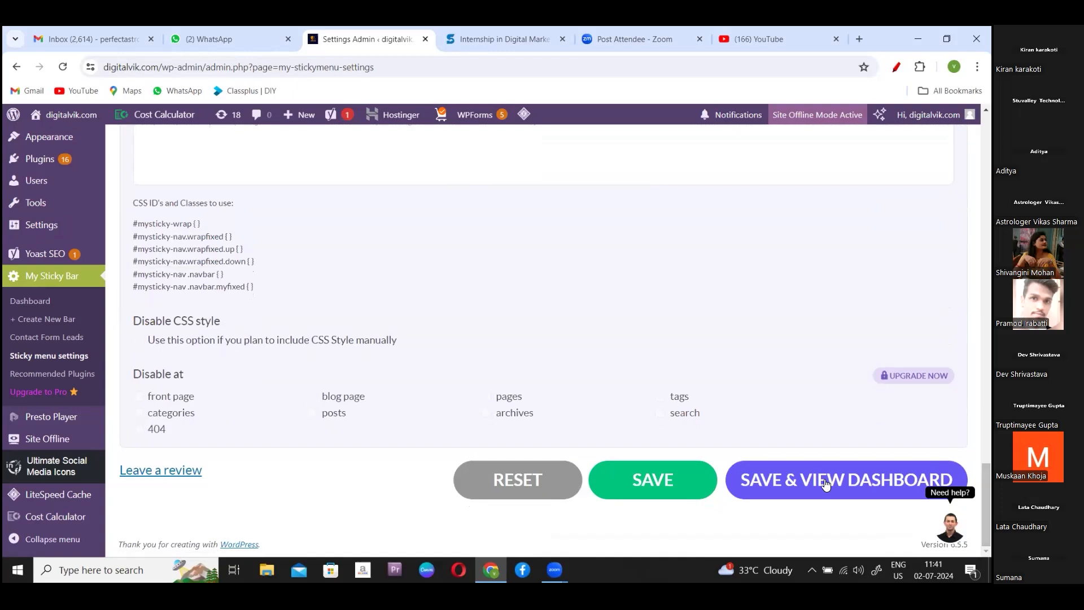
click(661, 471)
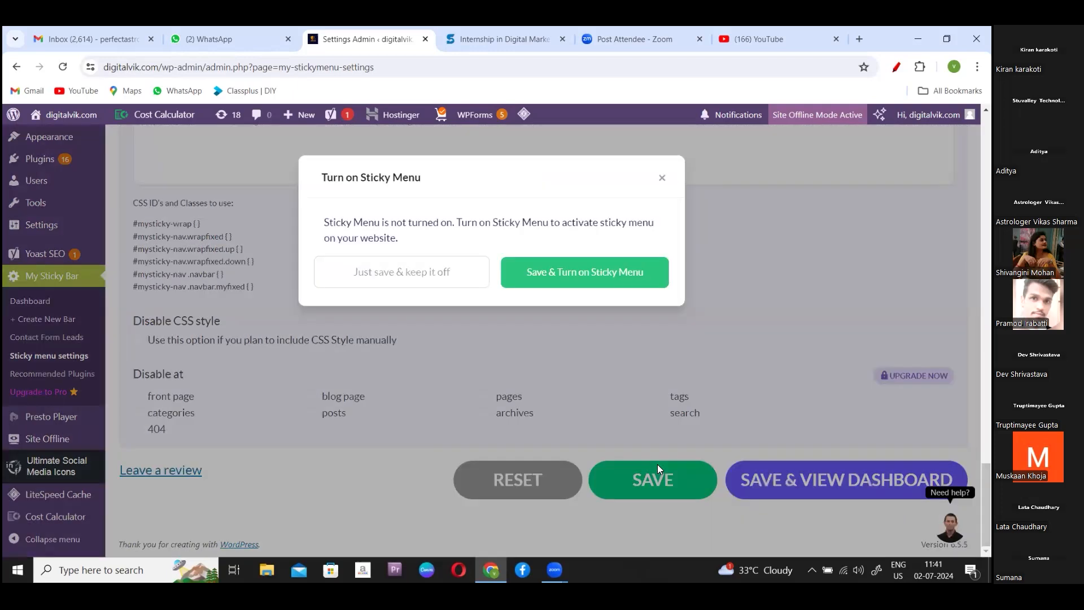
- Confirm with 'Save & Turn on Sticky Menu' so the sticky menu is enabled
click(592, 271)
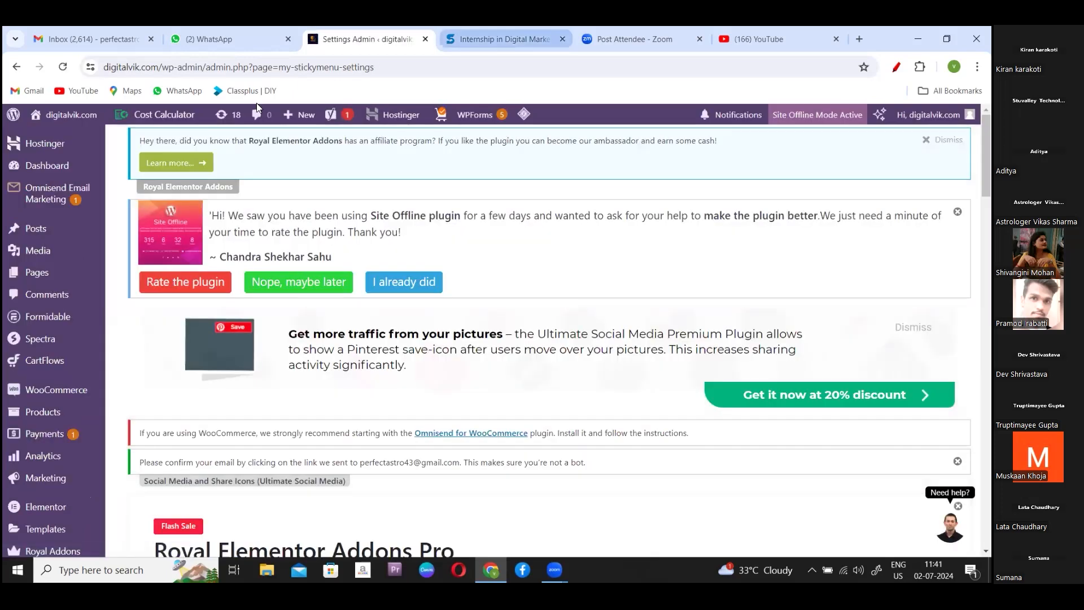
mouse_move(77, 123)
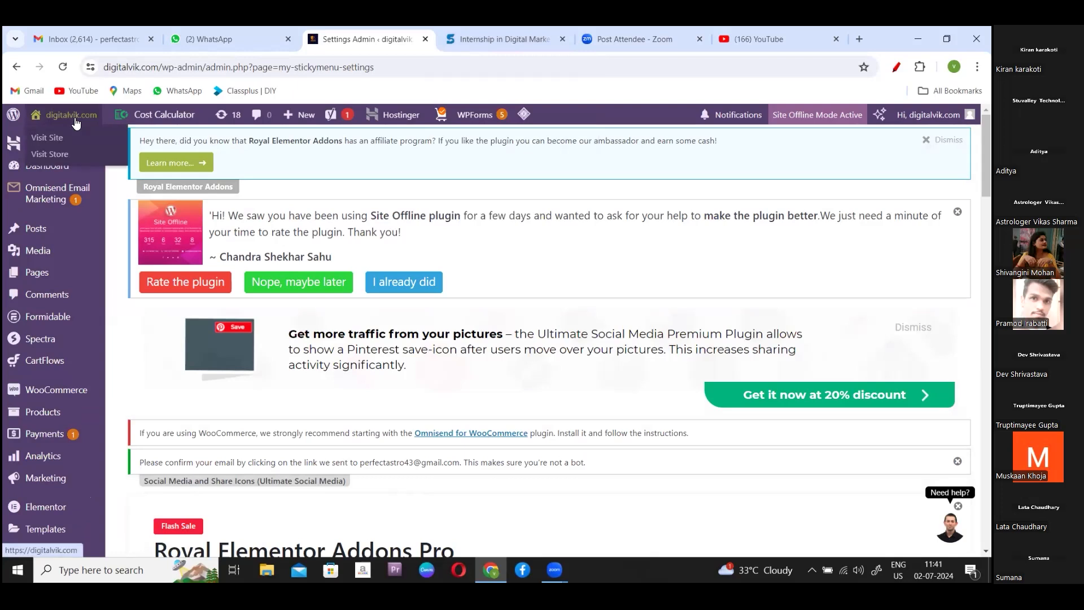
click(51, 137)
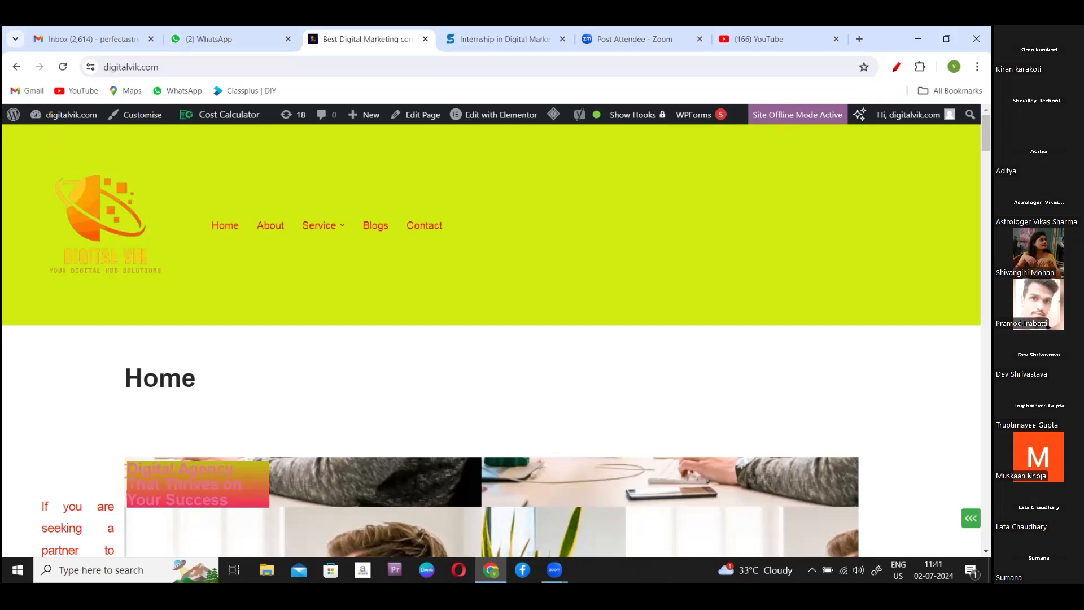
scroll(491, 339, down, 10)
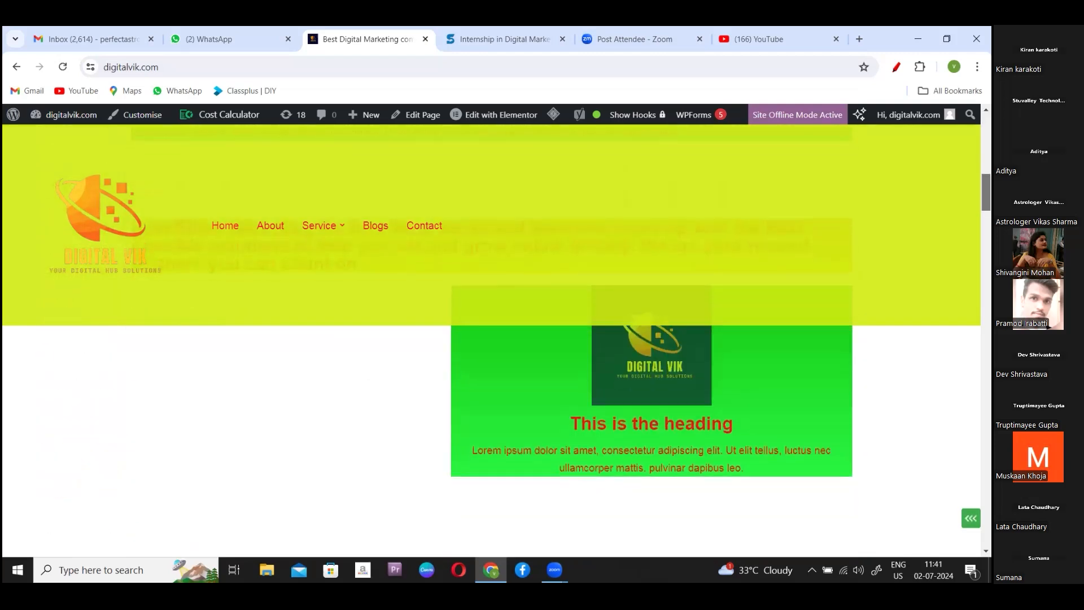
scroll(491, 339, down, 10)
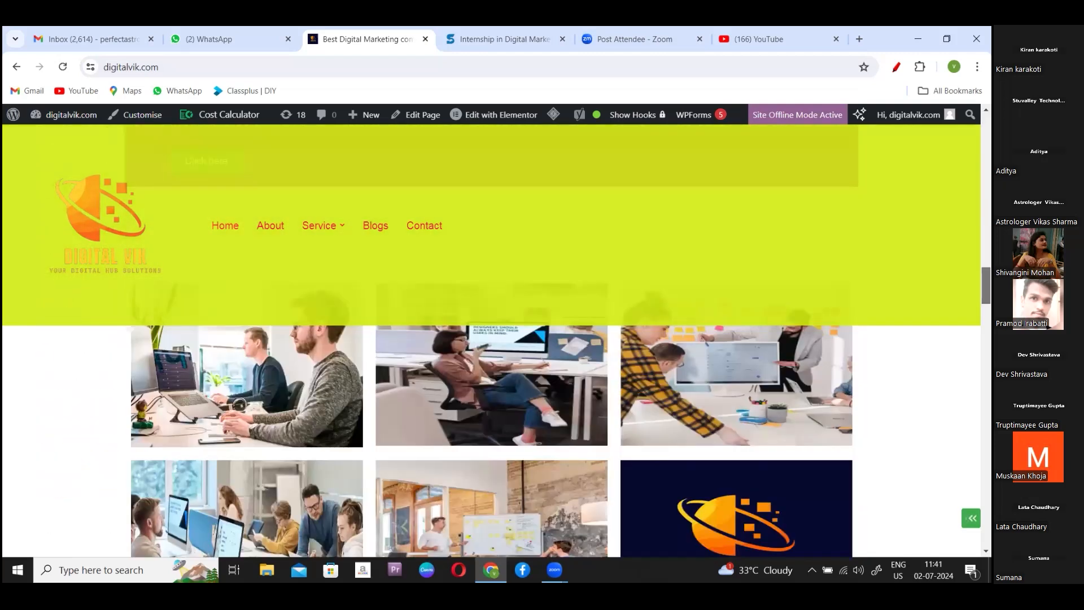
scroll(491, 339, up, 10)
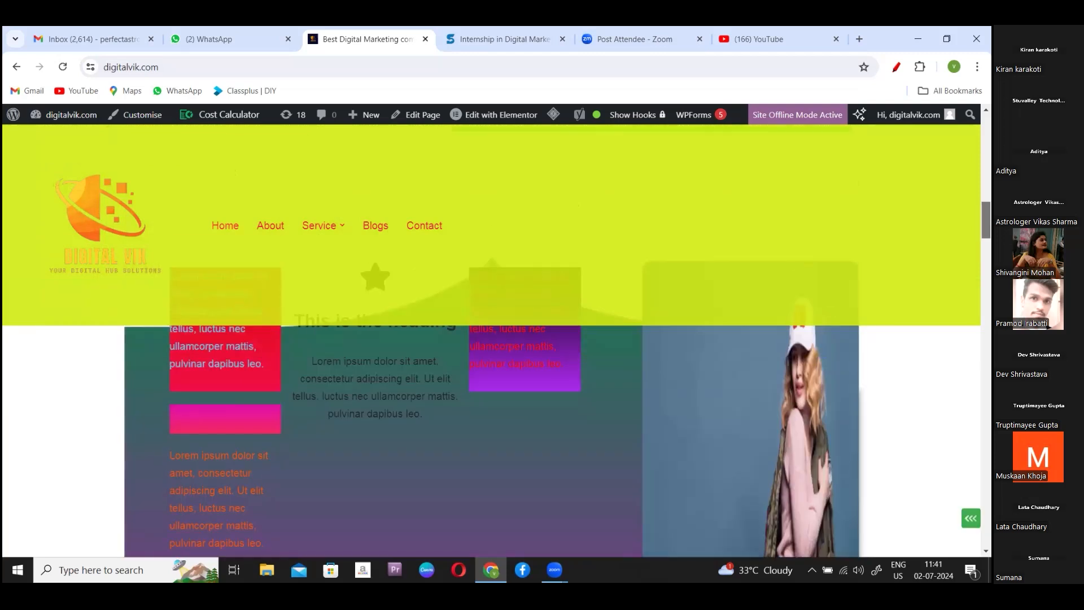
scroll(491, 338, down, 1)
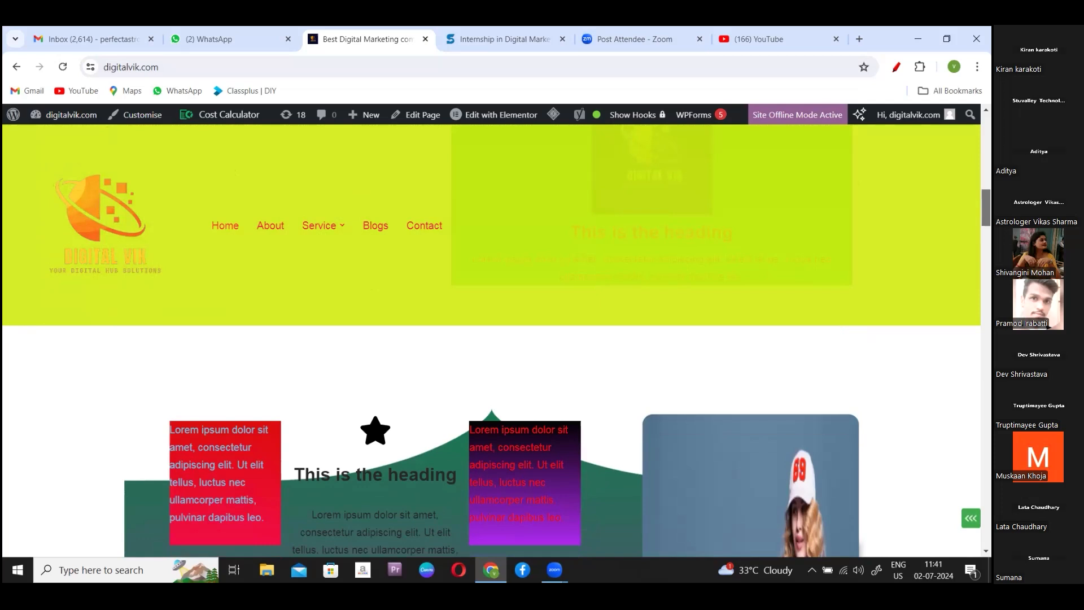
scroll(491, 339, down, 10)
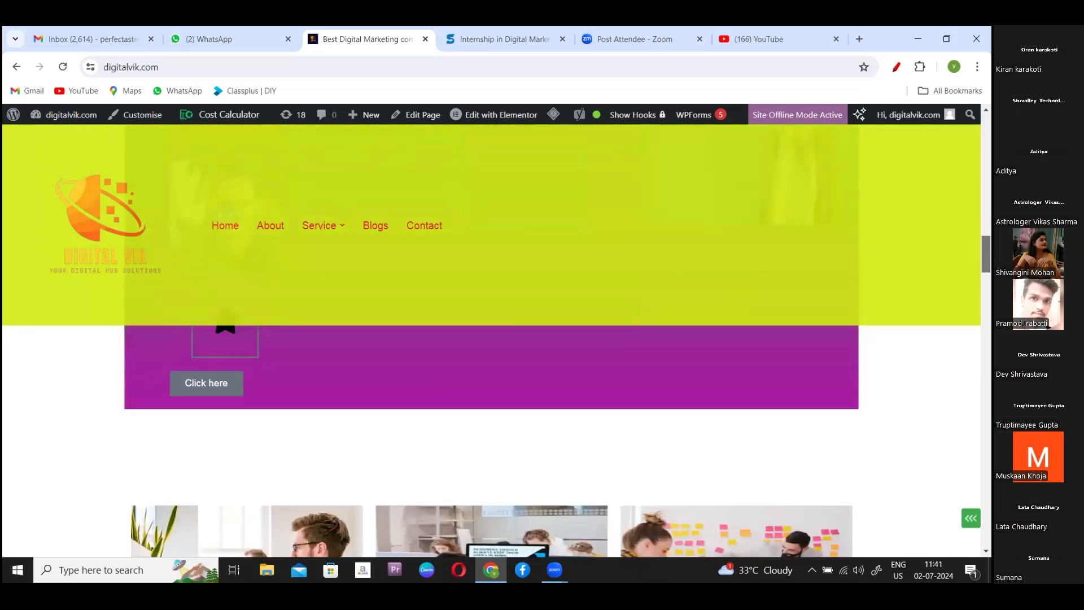
scroll(491, 339, down, 8)
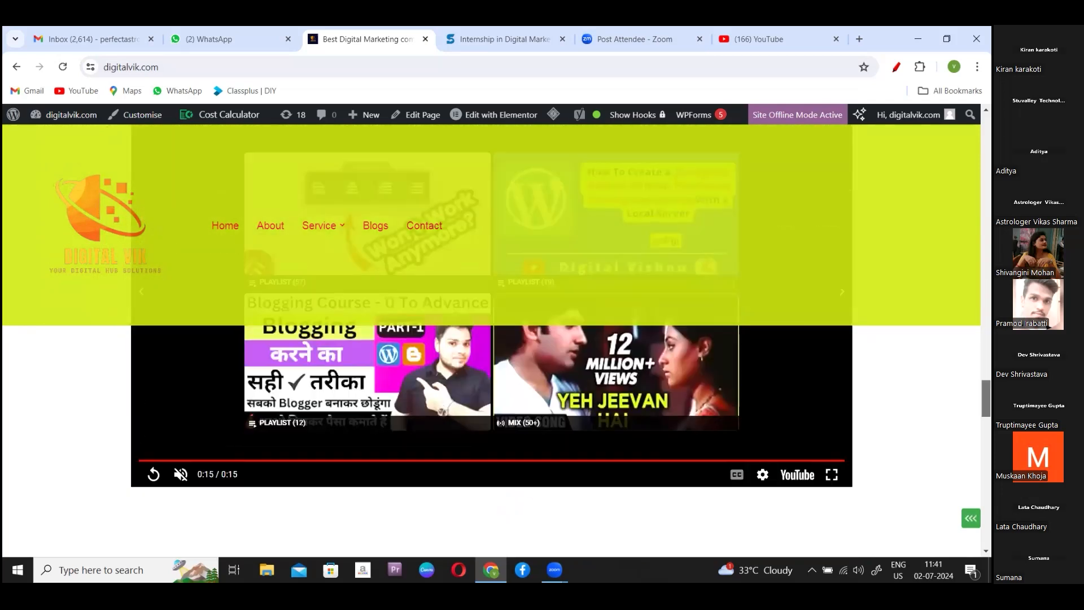
scroll(492, 338, up, 3)
scroll(491, 339, down, 7)
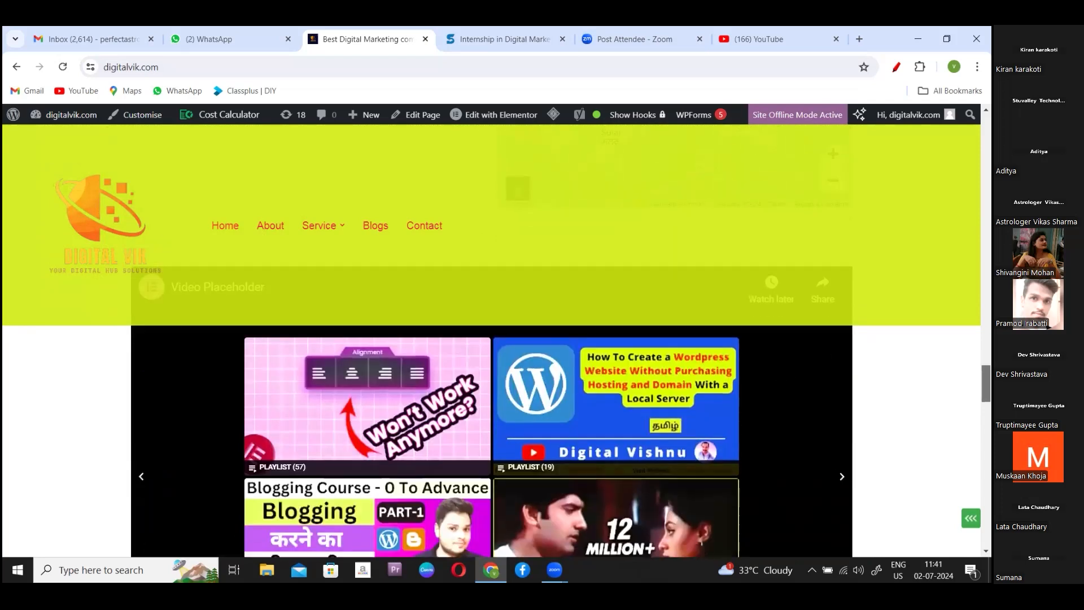
scroll(742, 420, up, 1)
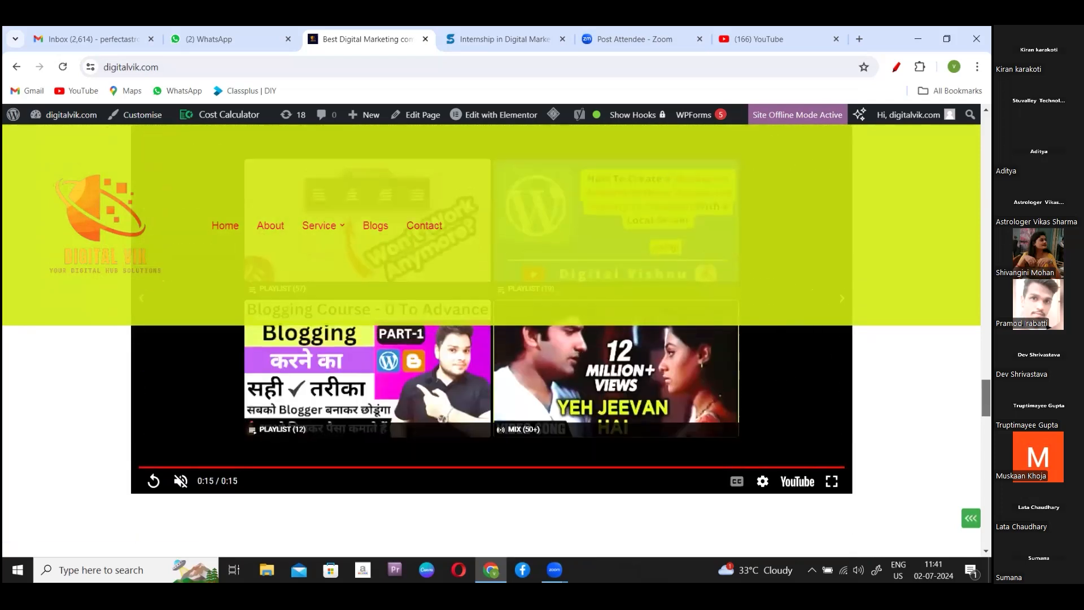
scroll(492, 338, up, 4)
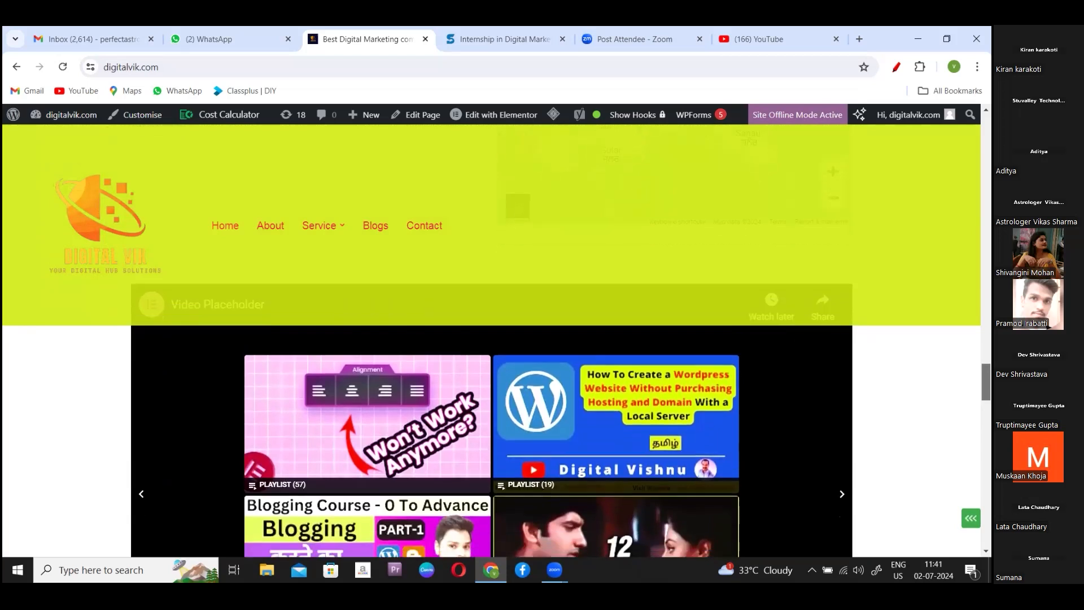
scroll(491, 396, down, 2)
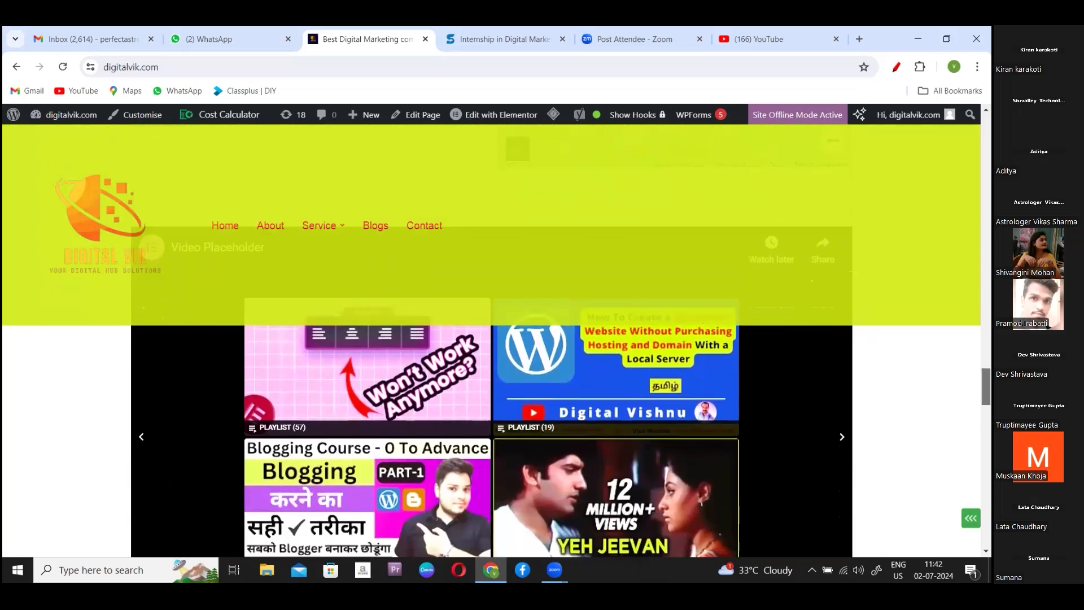
scroll(491, 395, up, 1)
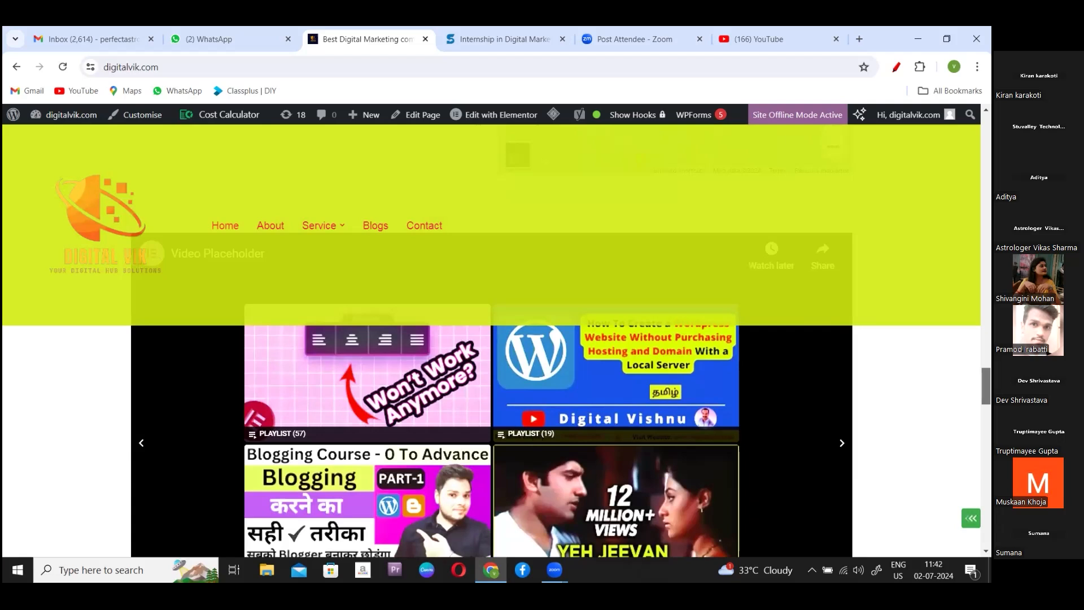
scroll(491, 441, down, 5)
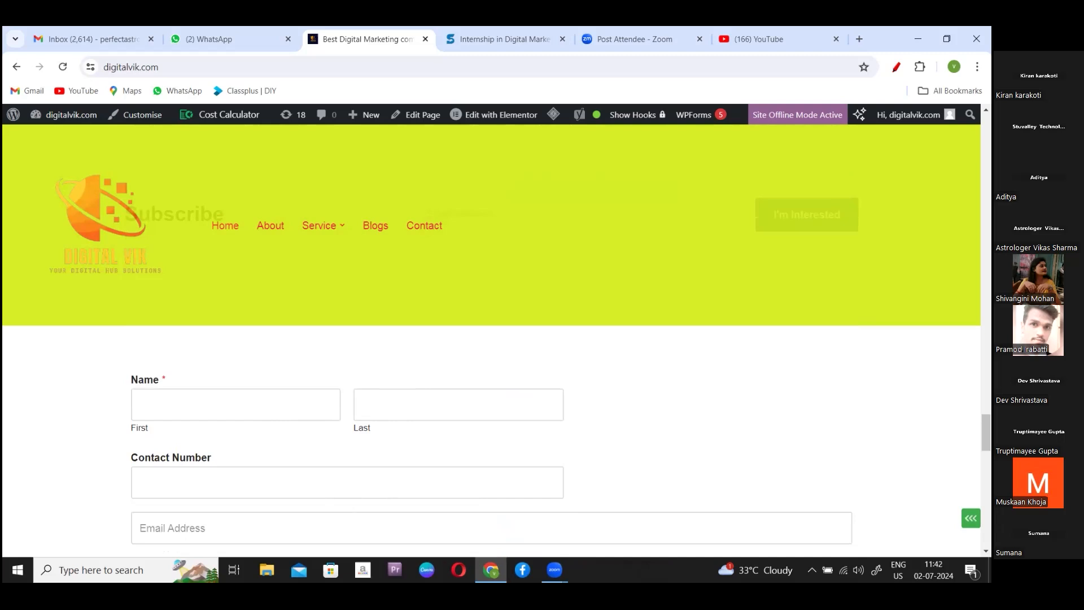
scroll(491, 339, up, 3)
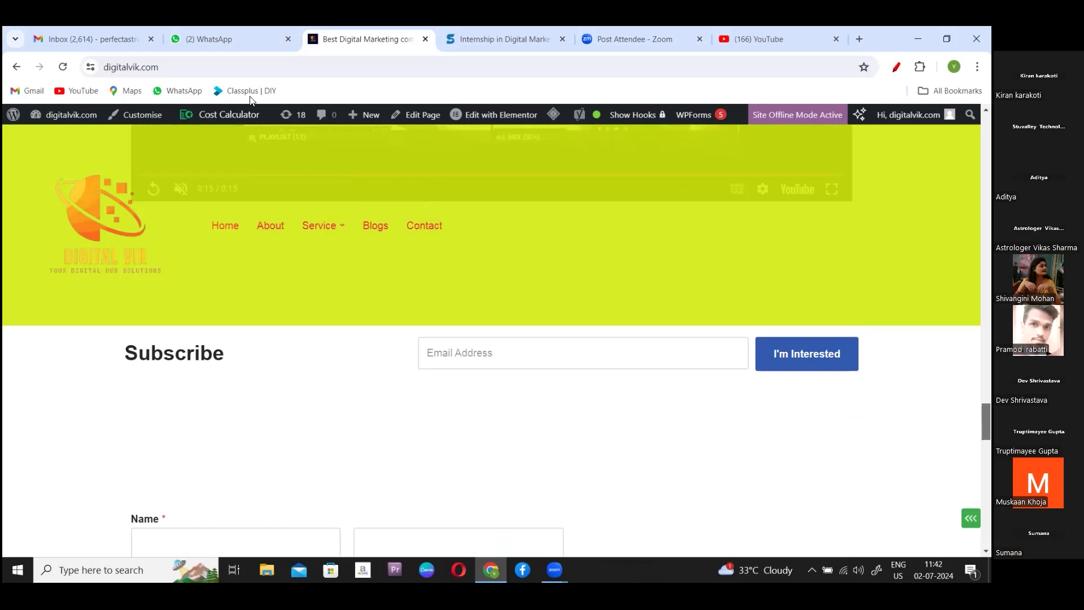
mouse_move(503, 112)
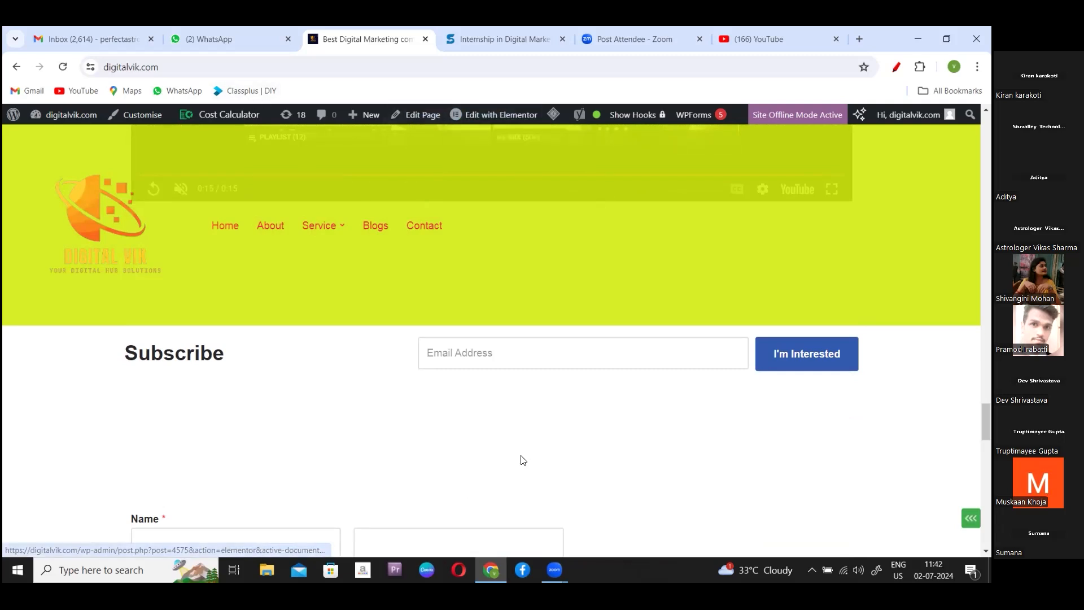
click(496, 113)
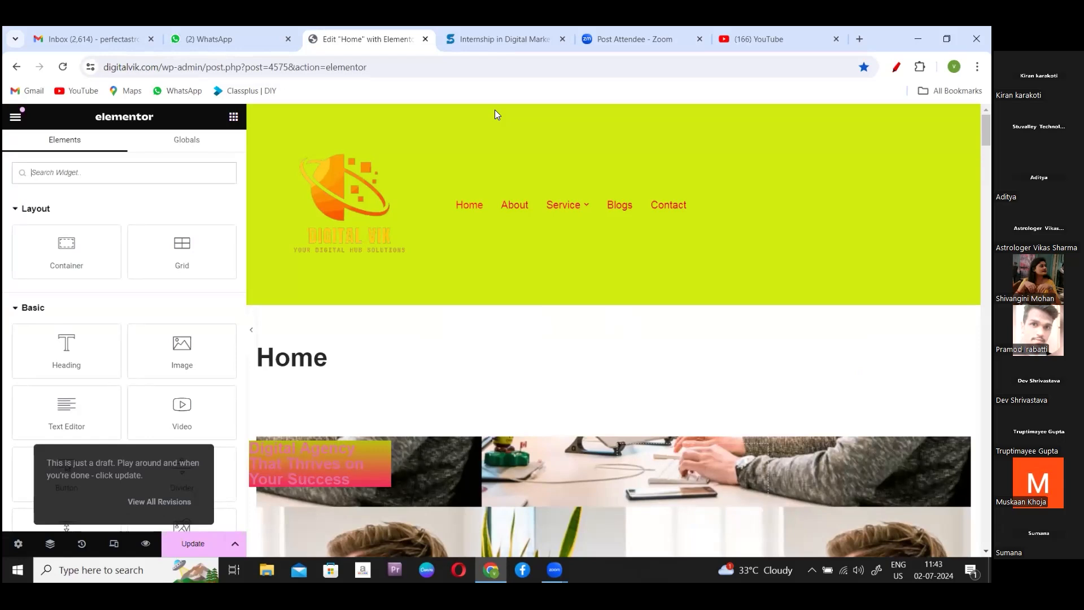
drag(985, 131, 986, 313)
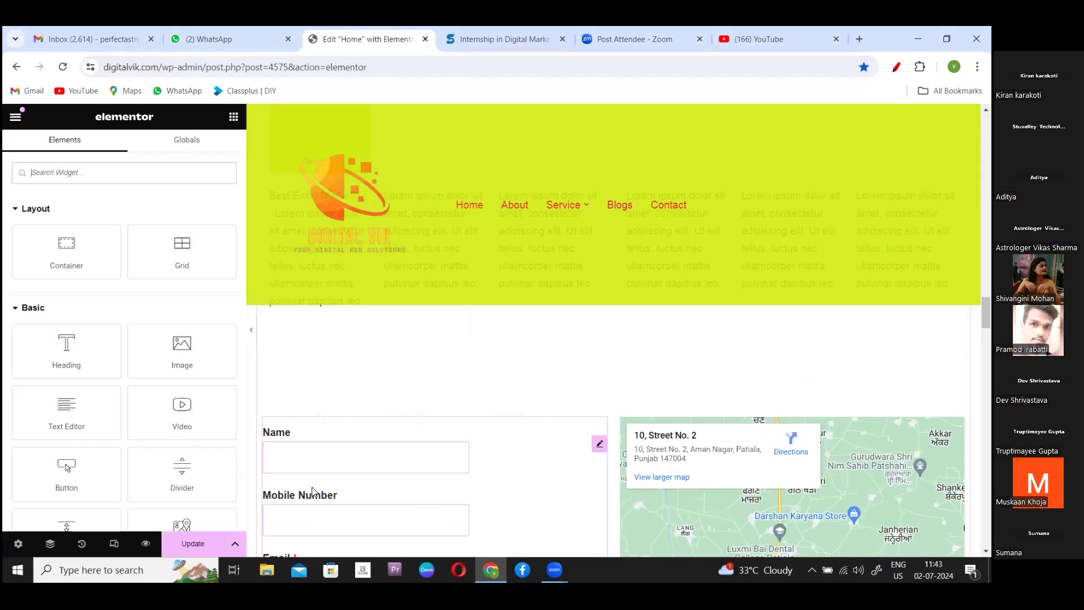
scroll(313, 491, down, 5)
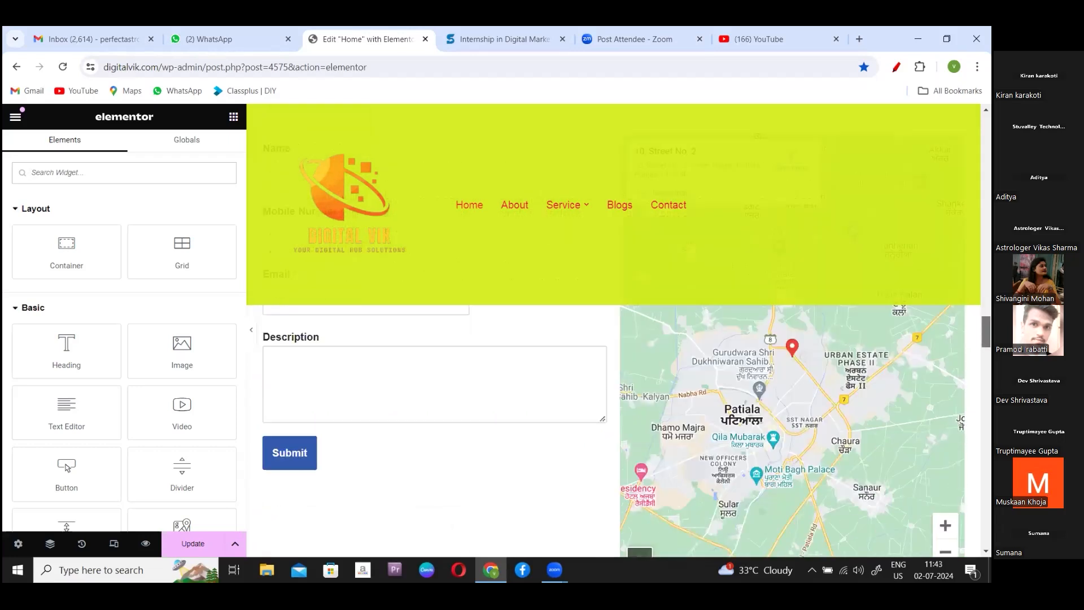
scroll(613, 430, down, 5)
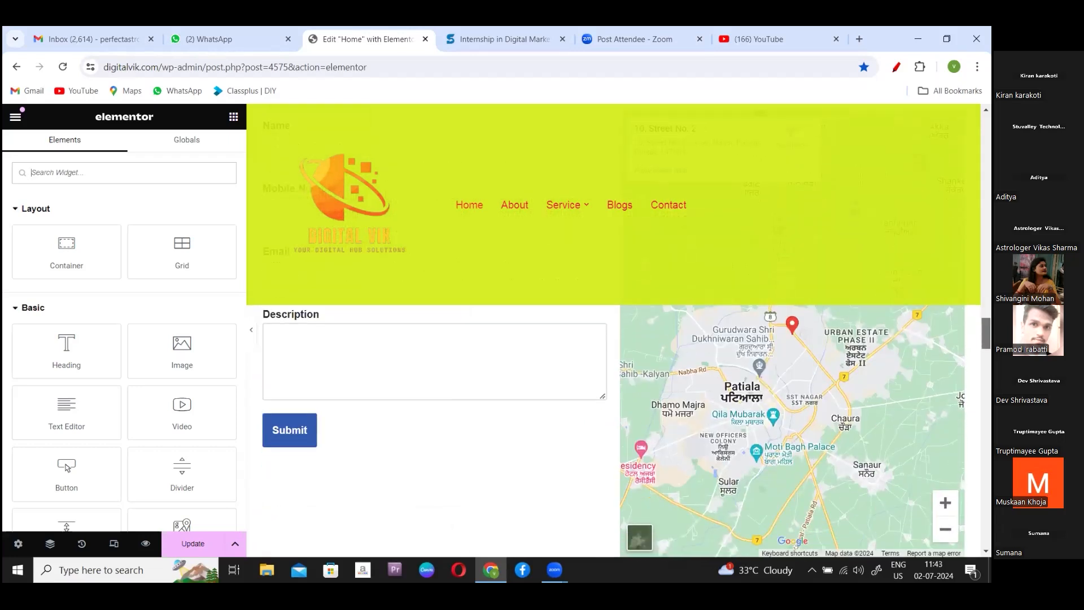
scroll(613, 430, up, 10)
scroll(613, 430, down, 3)
scroll(429, 390, up, 1)
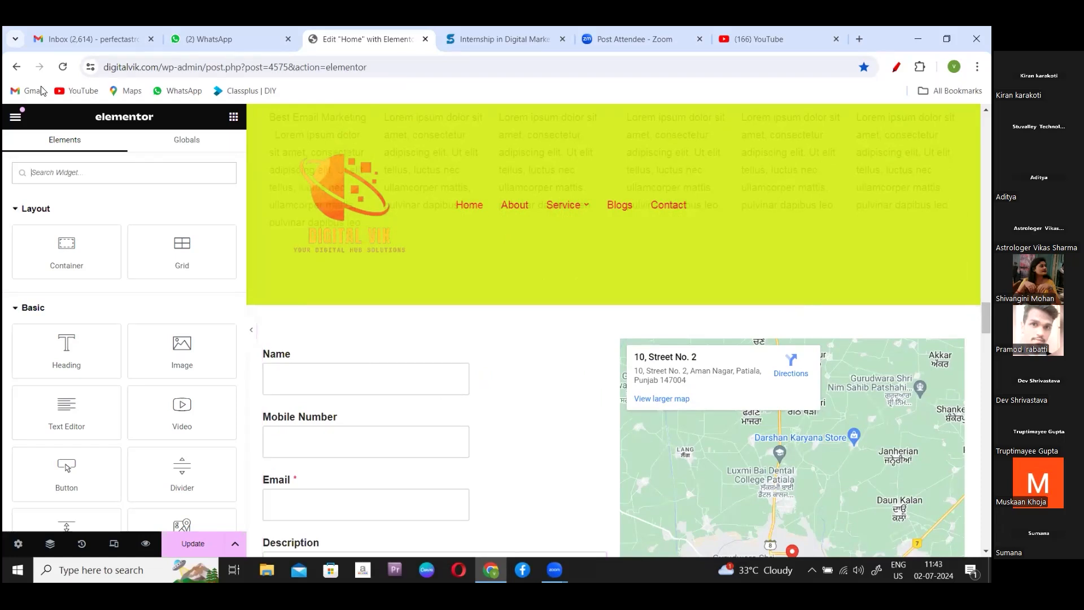
click(17, 68)
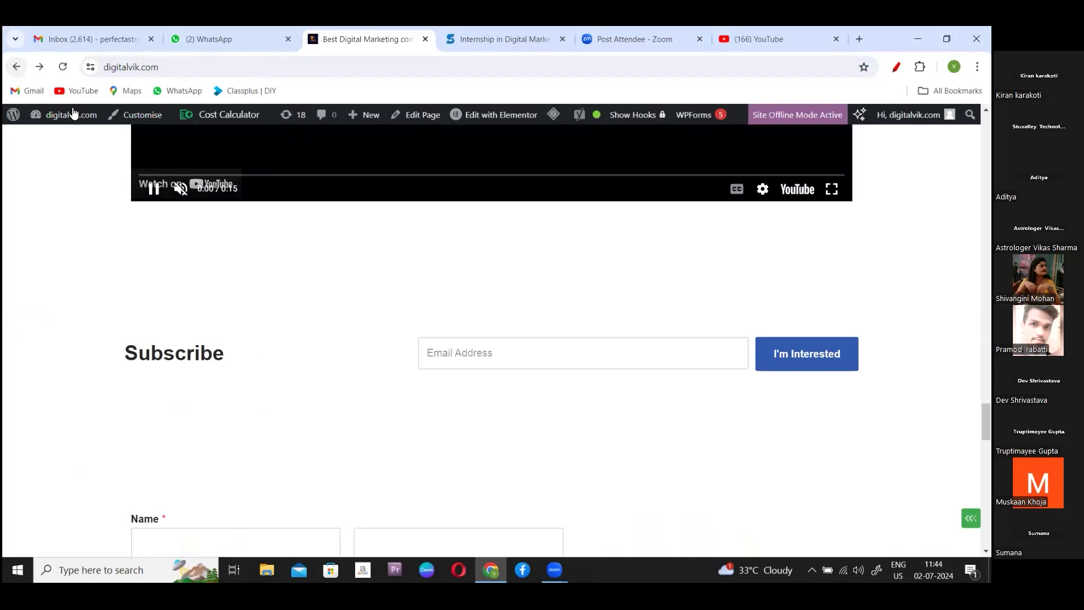
- Open WPForms from the Dashboard and scroll to the forms: Contact Us, Newsletter Signup Form, Contact Form
mouse_move(74, 113)
click(55, 136)
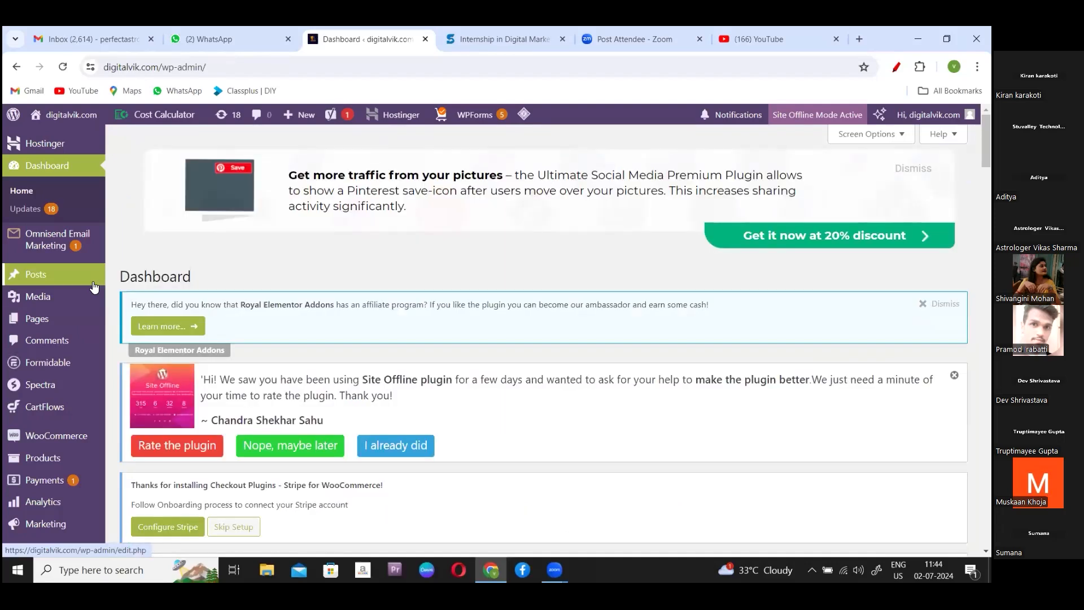
mouse_move(63, 314)
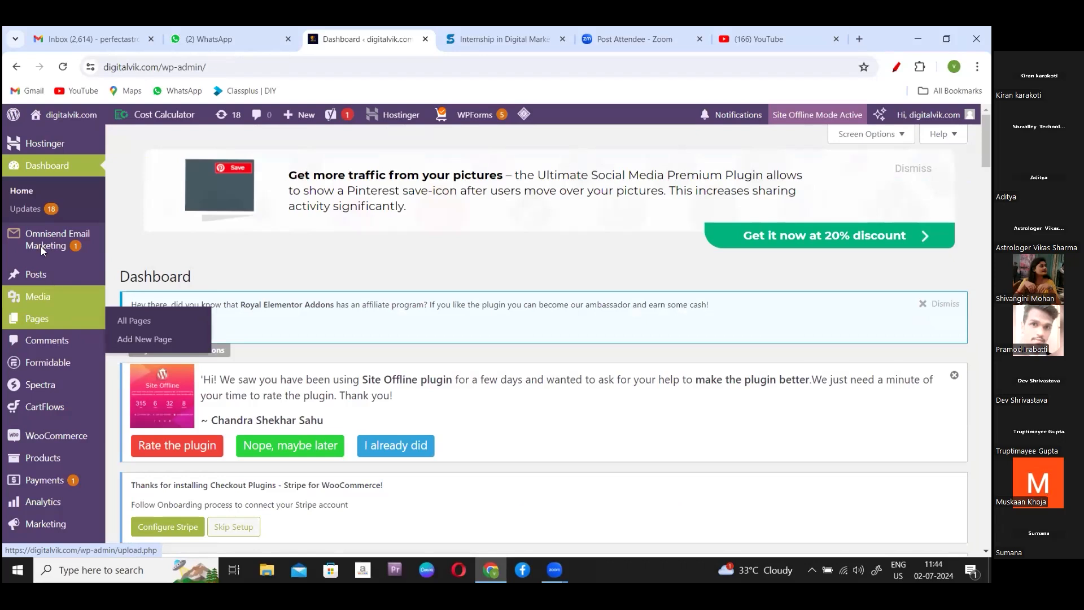
click(476, 115)
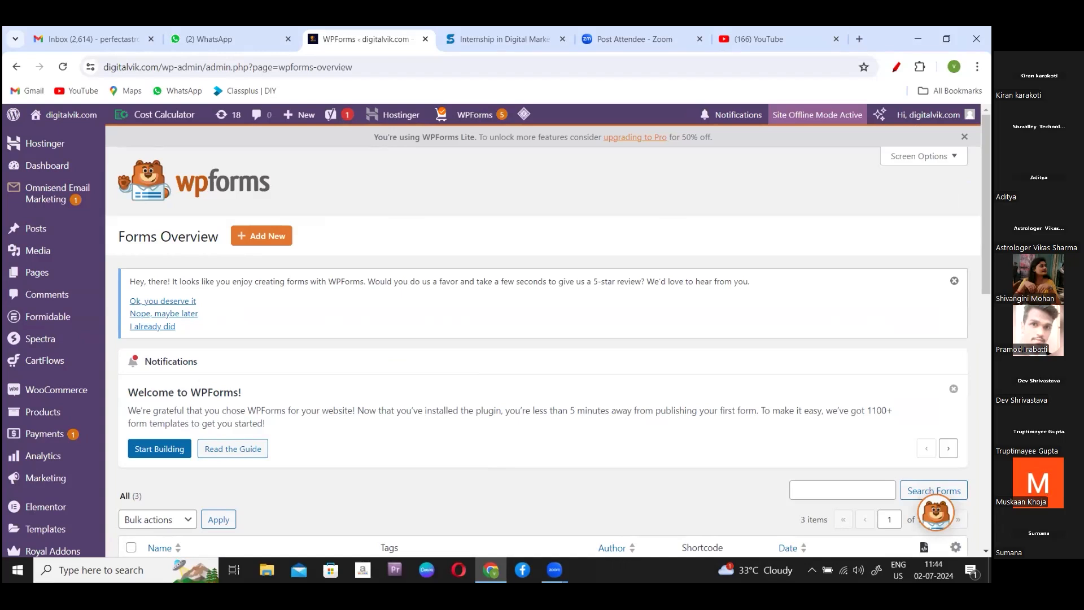
scroll(547, 339, down, 4)
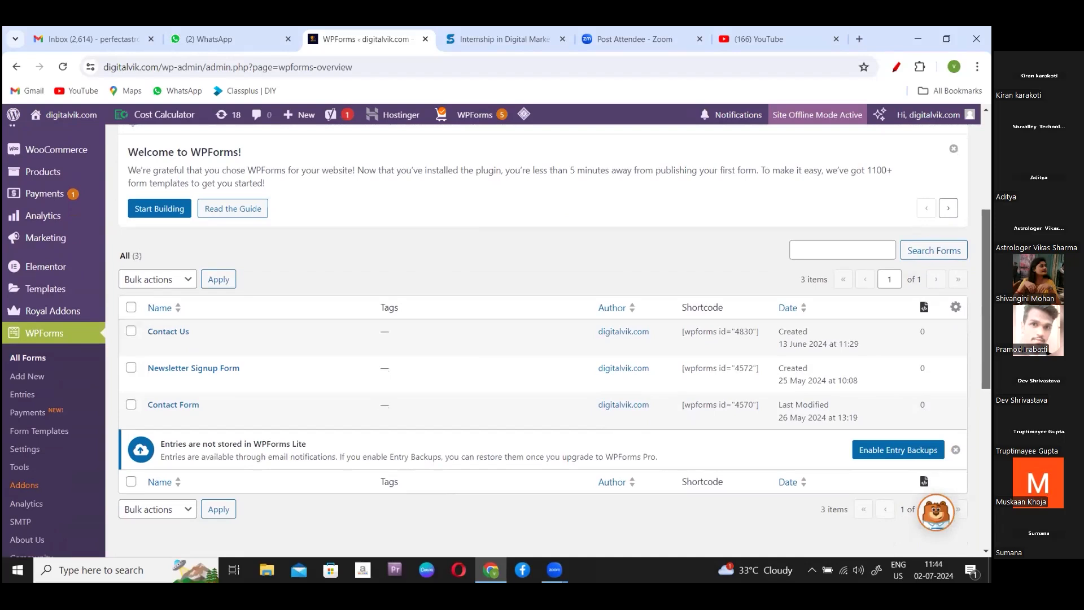
scroll(548, 338, down, 1)
scroll(497, 340, down, 1)
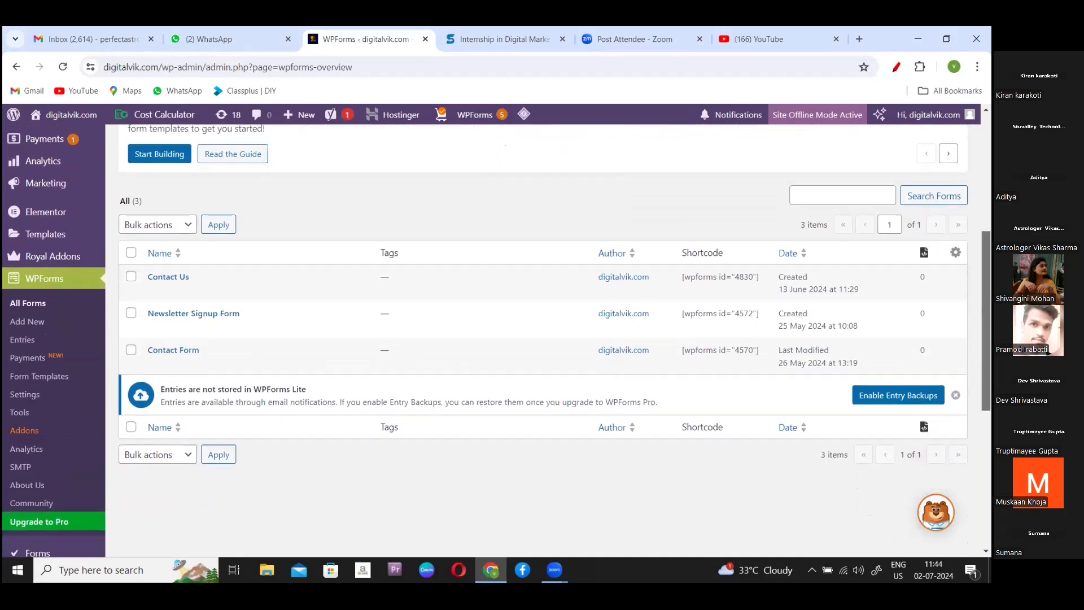
scroll(496, 340, down, 1)
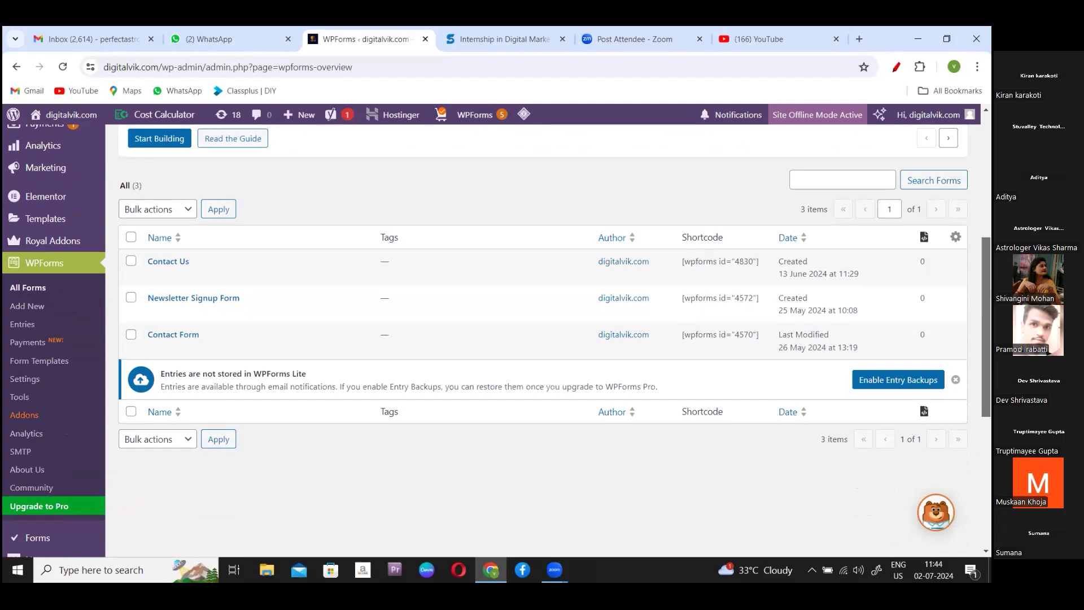
scroll(547, 339, down, 5)
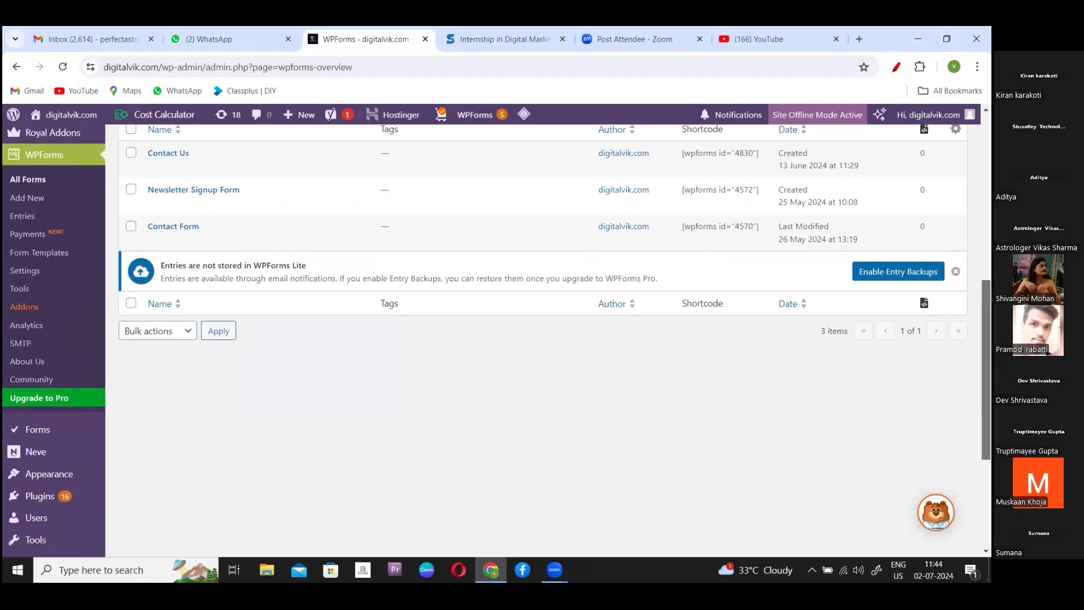
scroll(547, 338, down, 2)
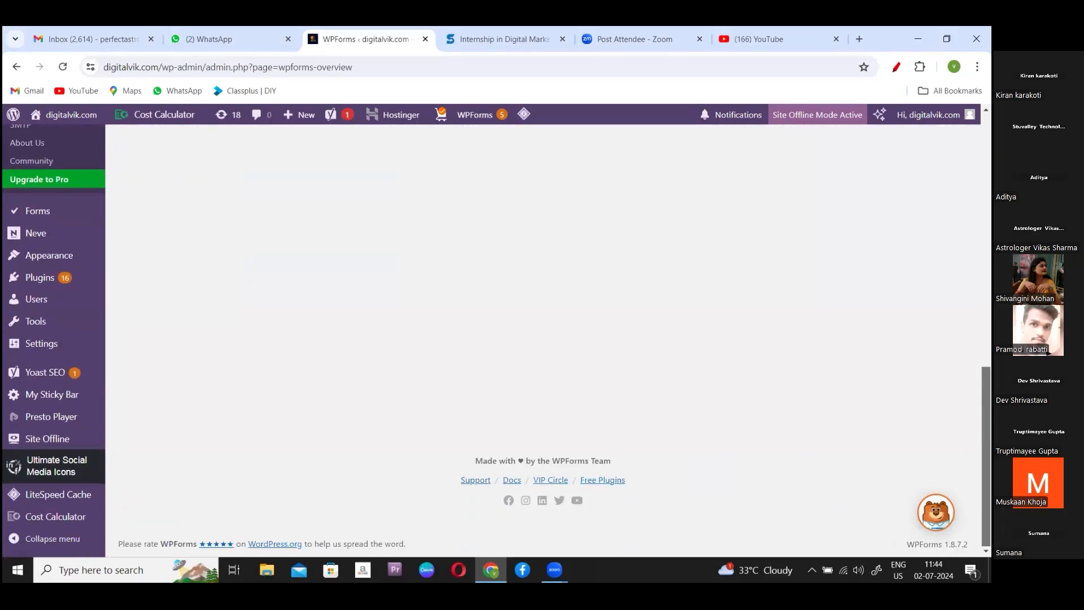
scroll(548, 339, up, 5)
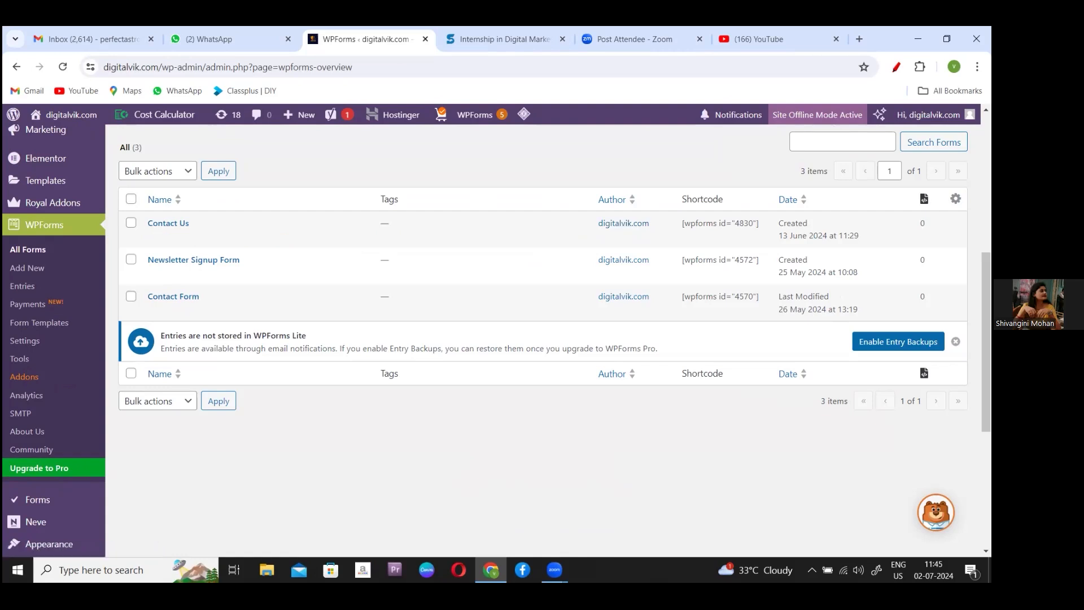
scroll(542, 339, up, 5)
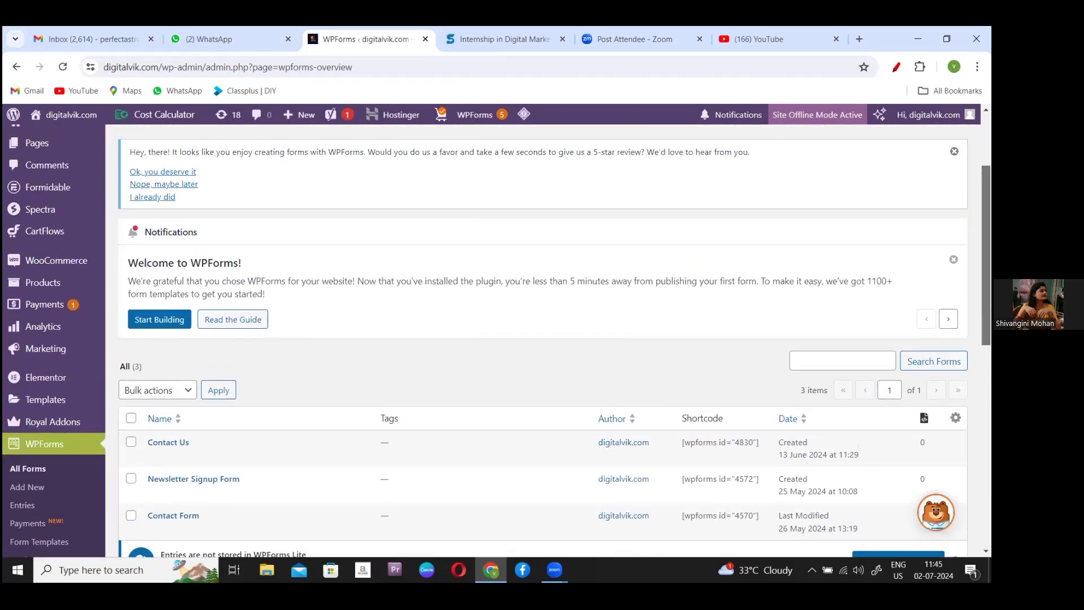
scroll(542, 339, up, 2)
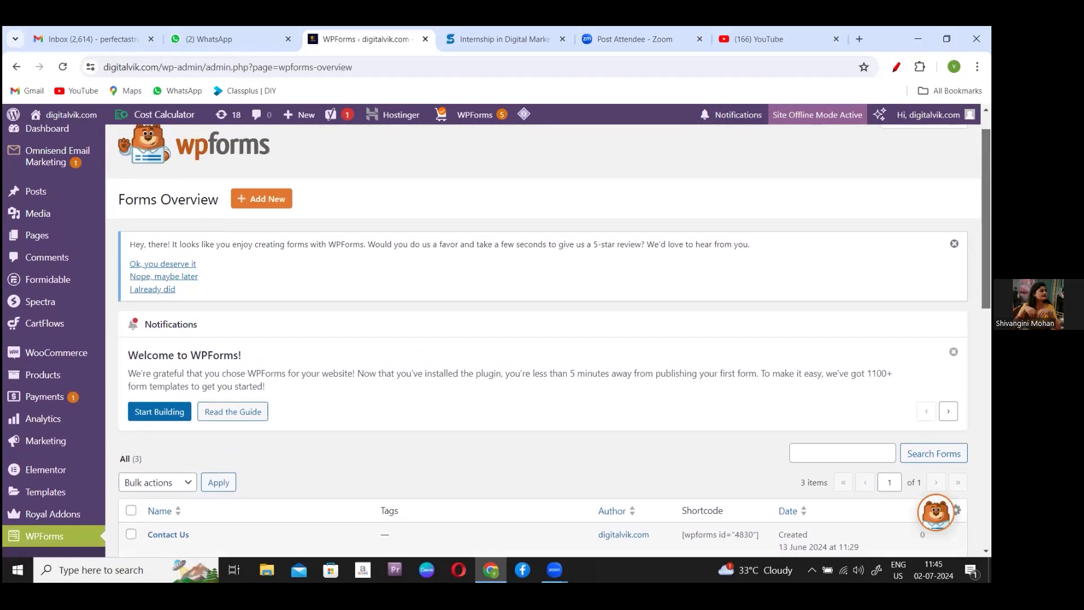
scroll(542, 339, down, 1)
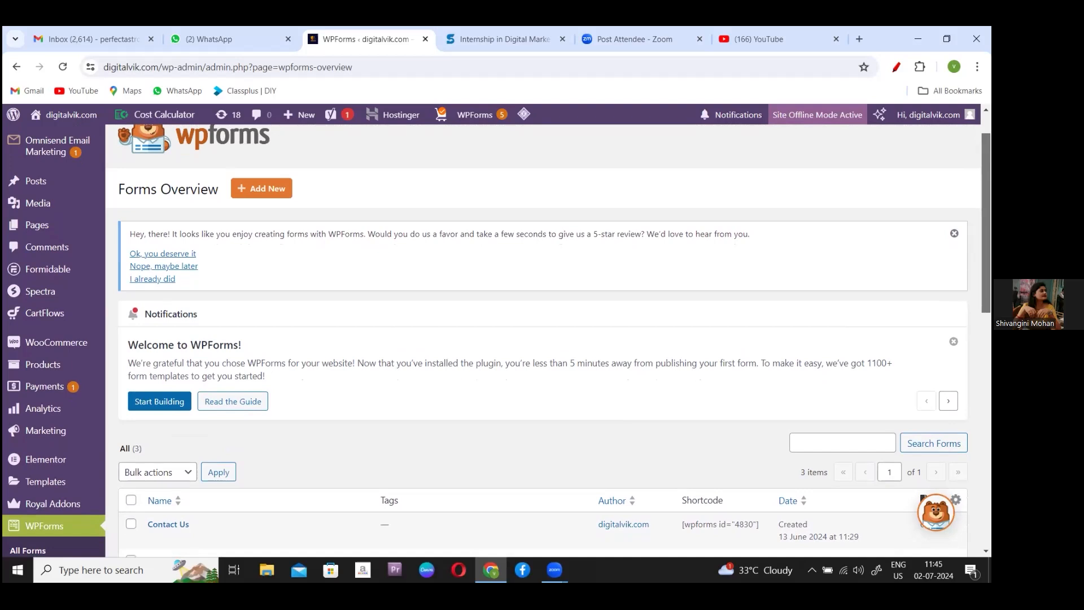
scroll(542, 339, down, 3)
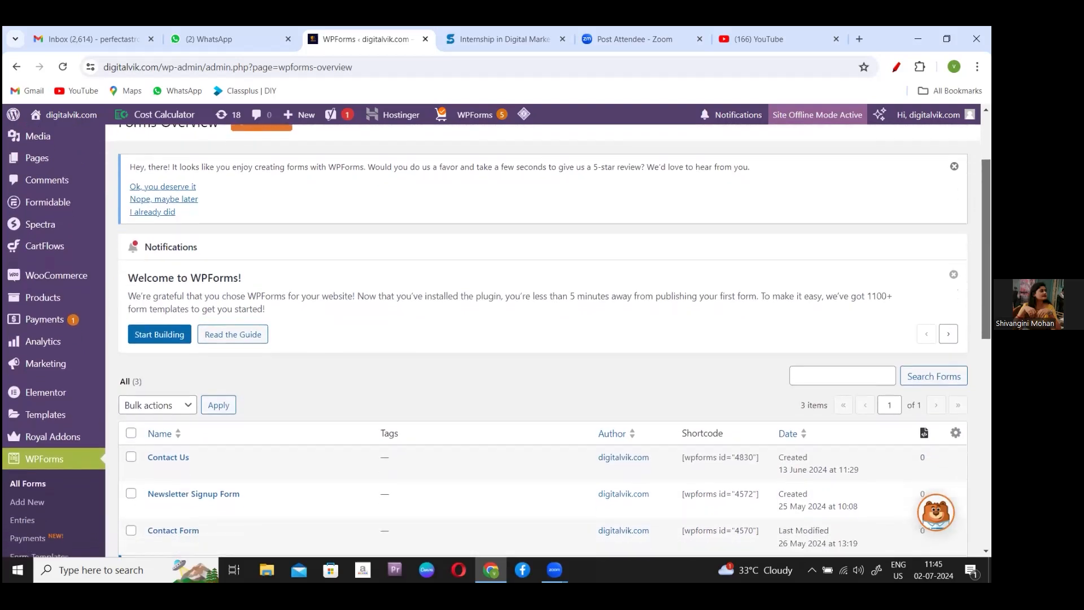
scroll(542, 338, down, 1)
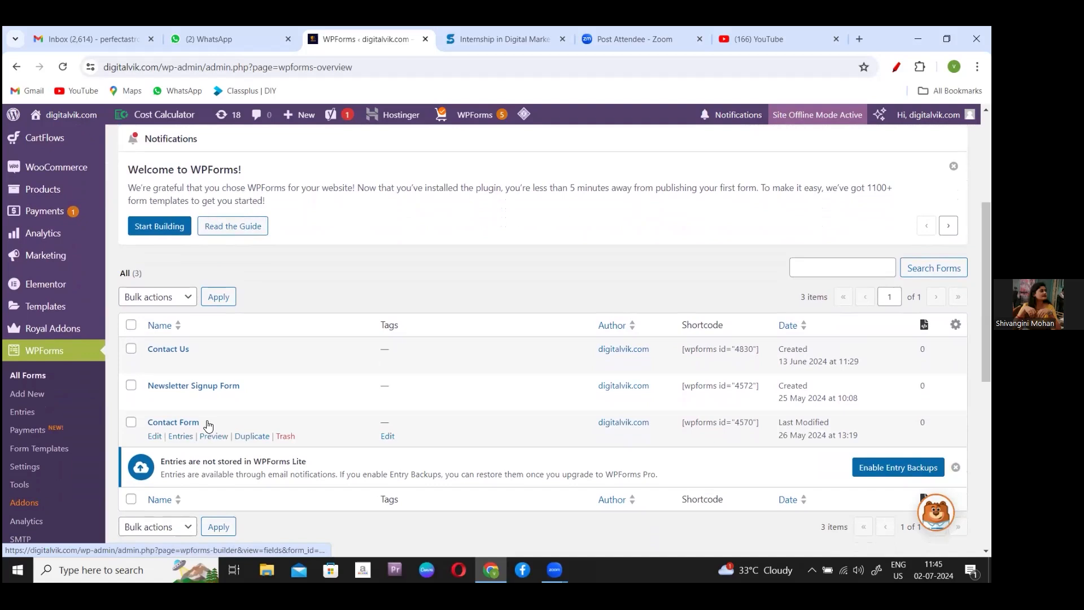
- Open Contact Form in the WPForms builder and switch to its Setup page
click(153, 439)
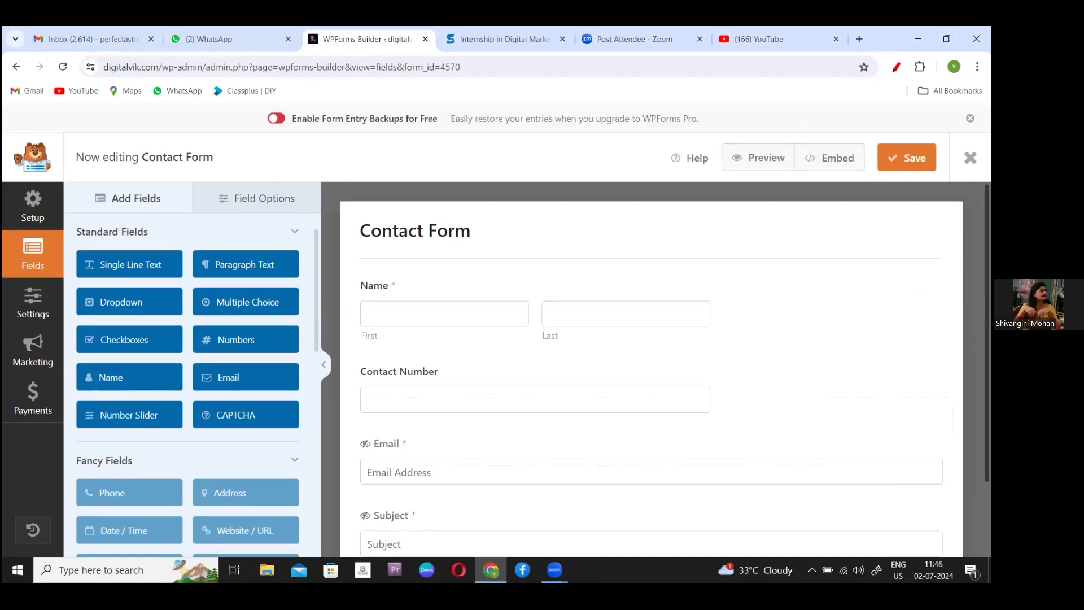
scroll(652, 372, down, 2)
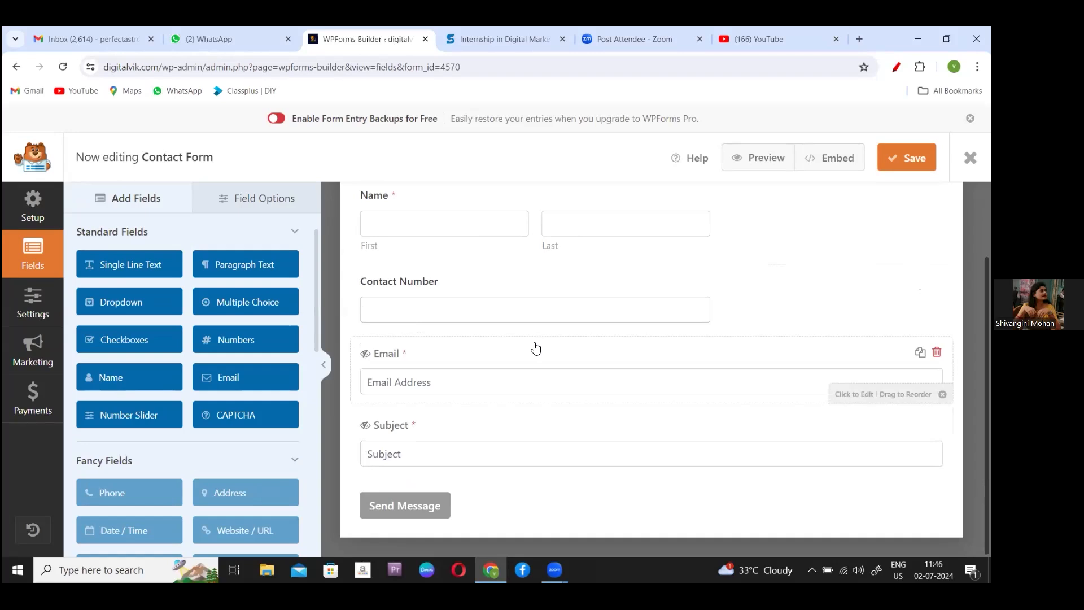
click(33, 215)
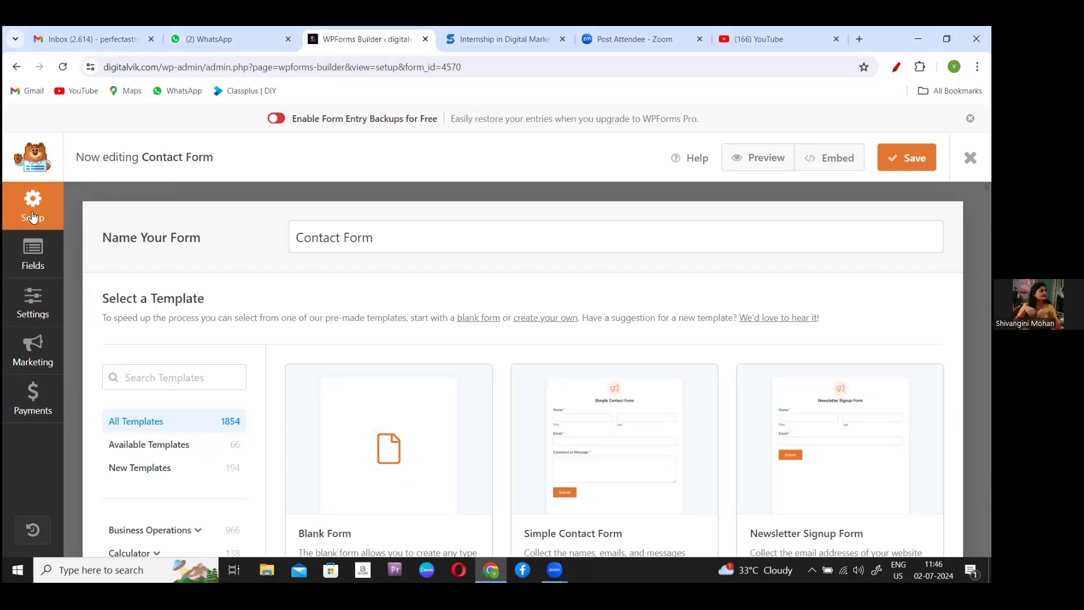
- Open the Contact Form's Notifications settings in the WPForms builder
click(31, 298)
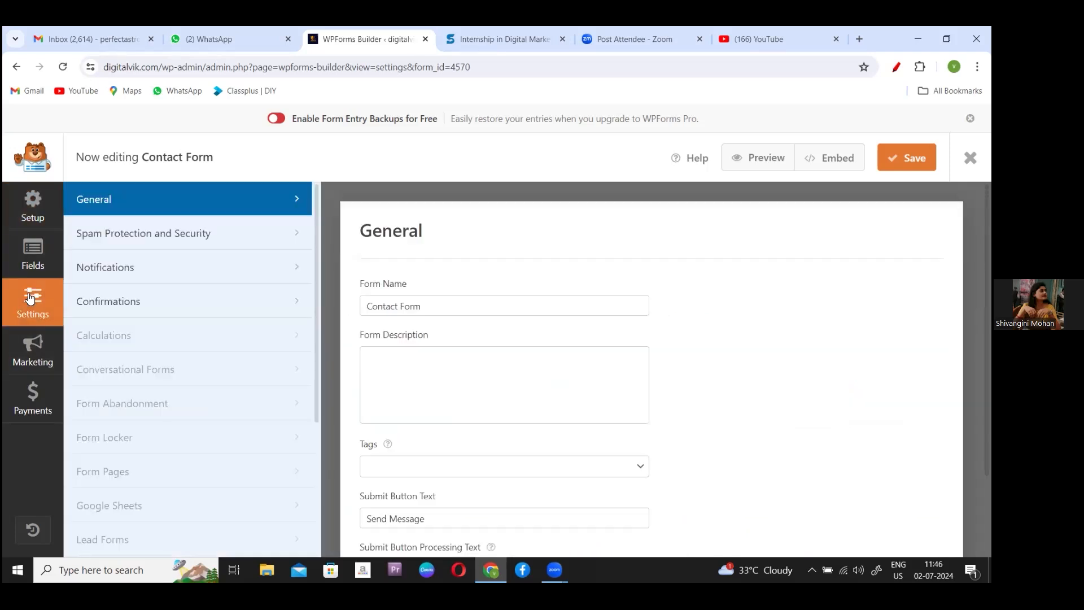
click(130, 278)
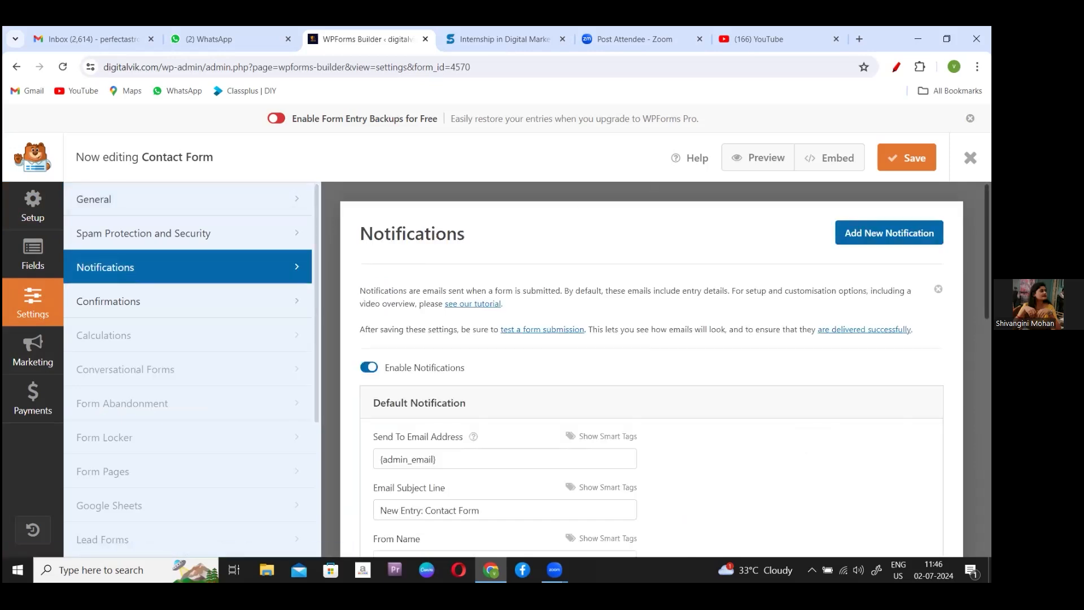
scroll(651, 370, down, 3)
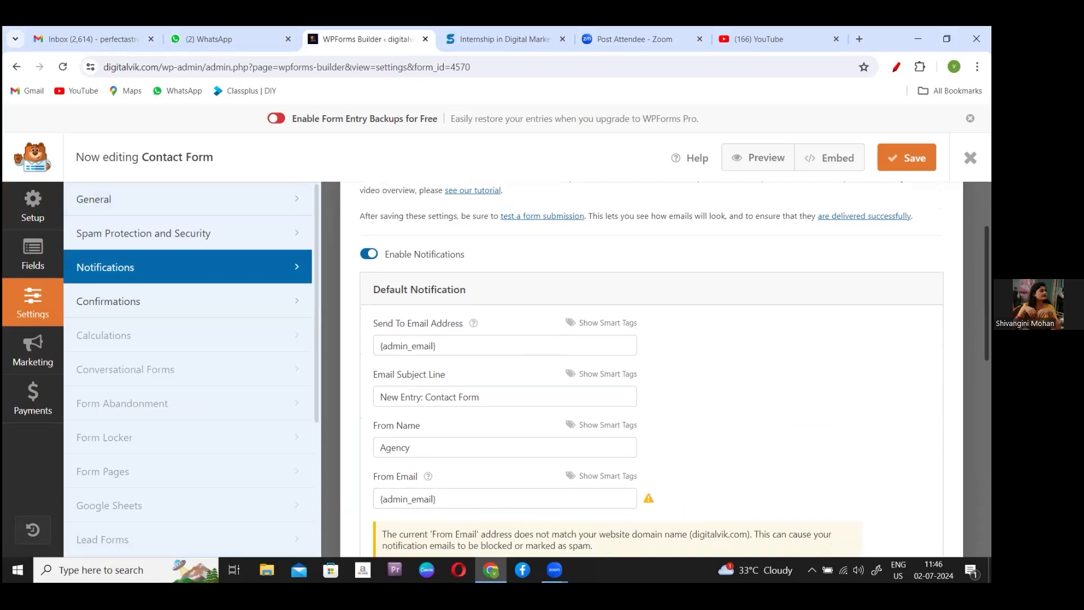
scroll(651, 369, up, 1)
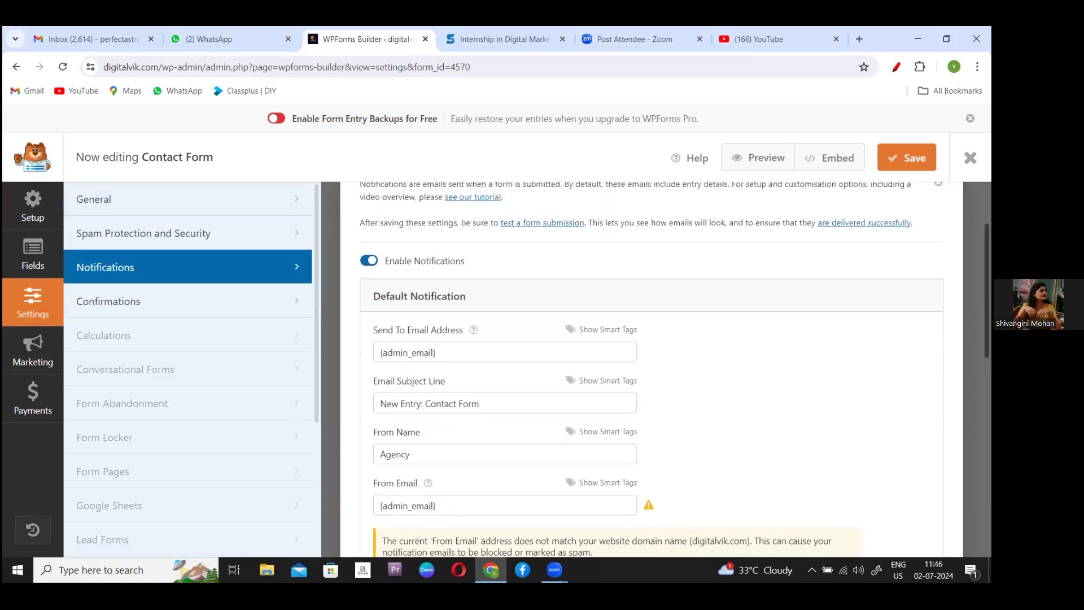
- Replace {admin_email} in Send To Email Address with the site owner's Gmail address
click(474, 356)
key(BackSpace)
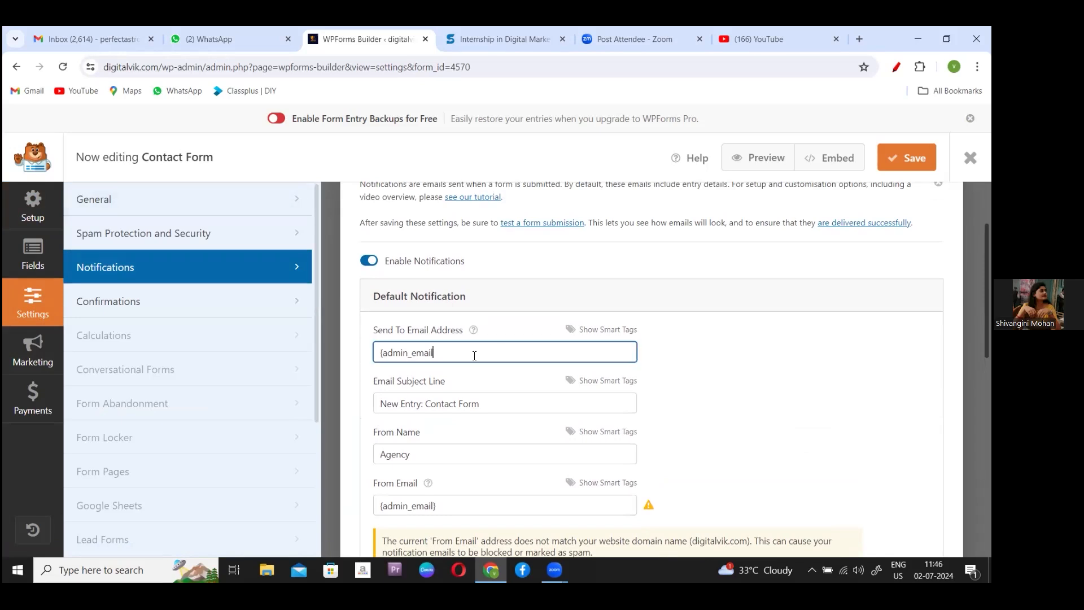
key(BackSpace)
key(BackSpace)
key(BackSpace)
key(BackSpace)
key(BackSpace)
key(BackSpace)
key(BackSpace)
key(BackSpace)
key(BackSpace)
key(BackSpace)
key(BackSpace)
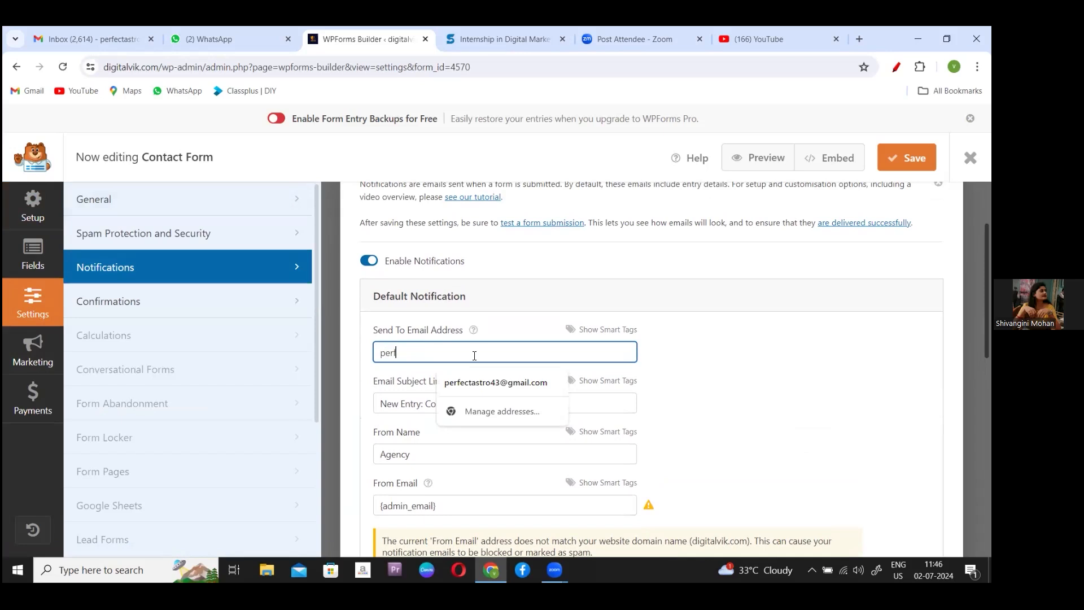
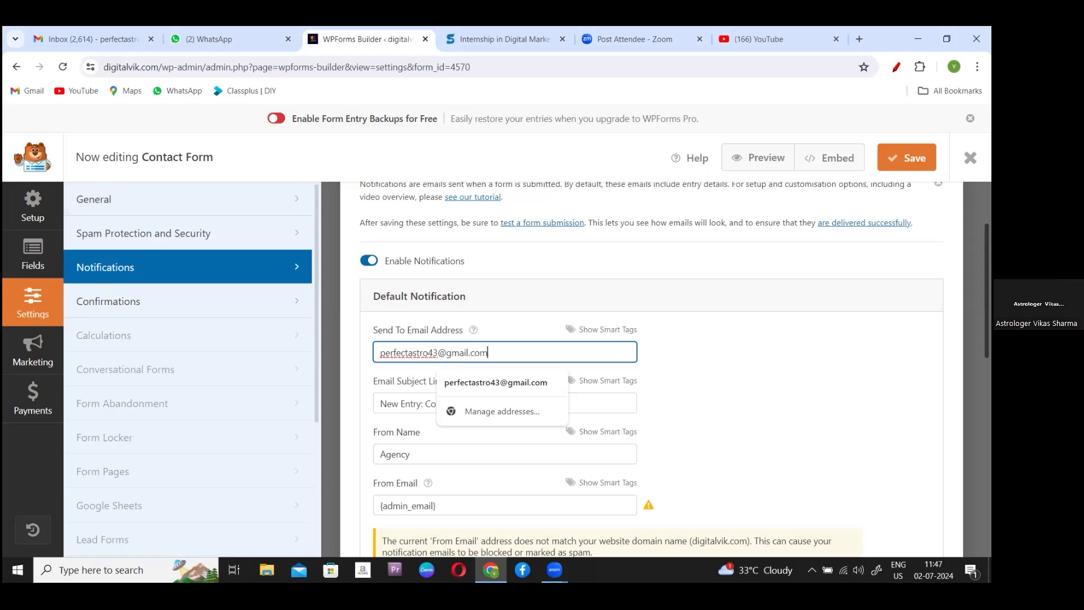
scroll(651, 369, down, 1)
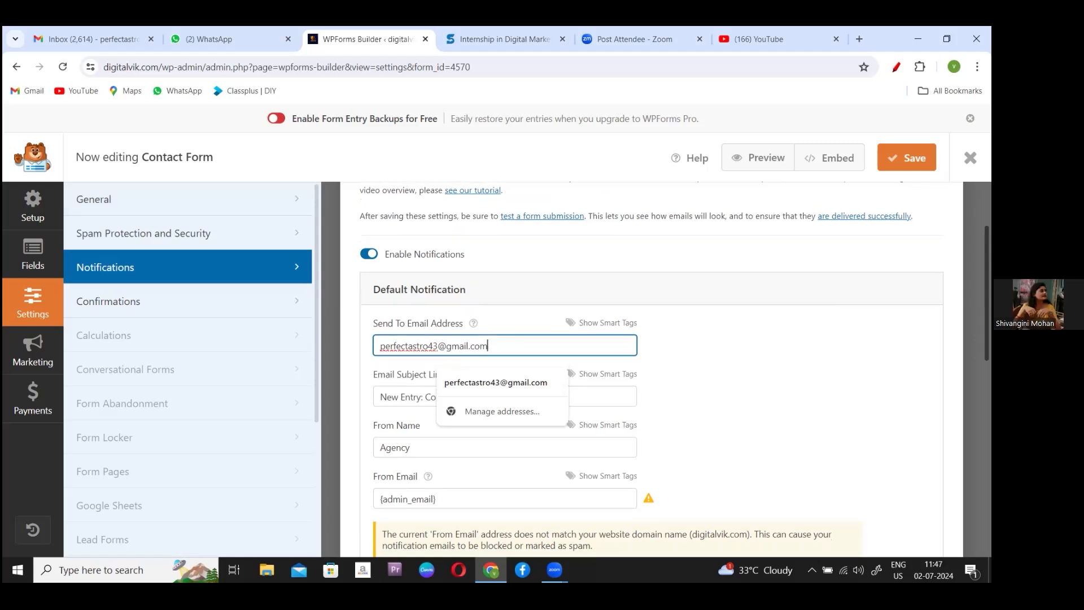
scroll(650, 370, down, 1)
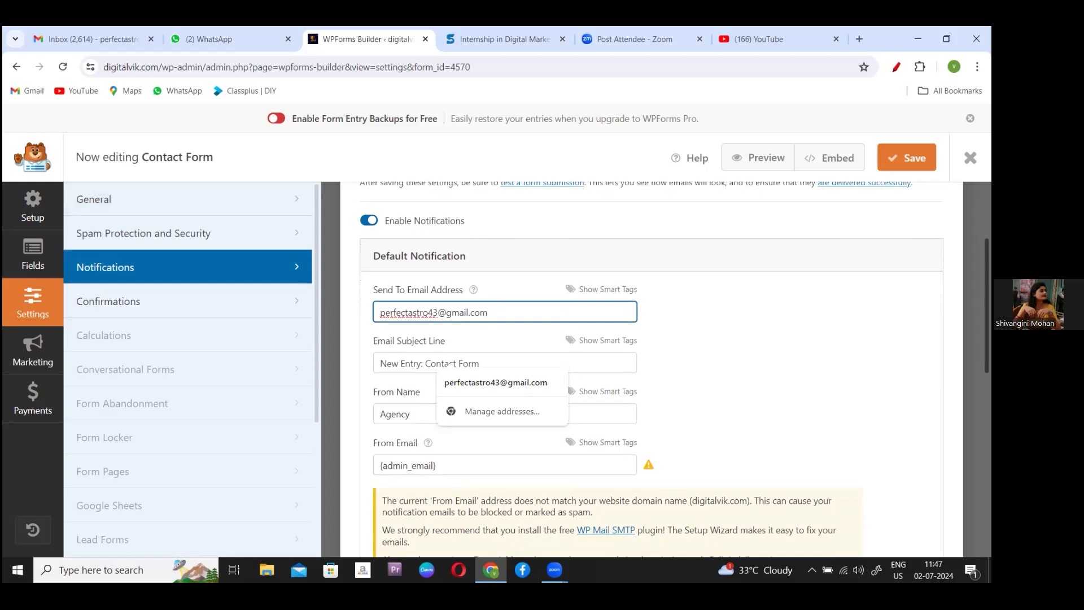
click(651, 369)
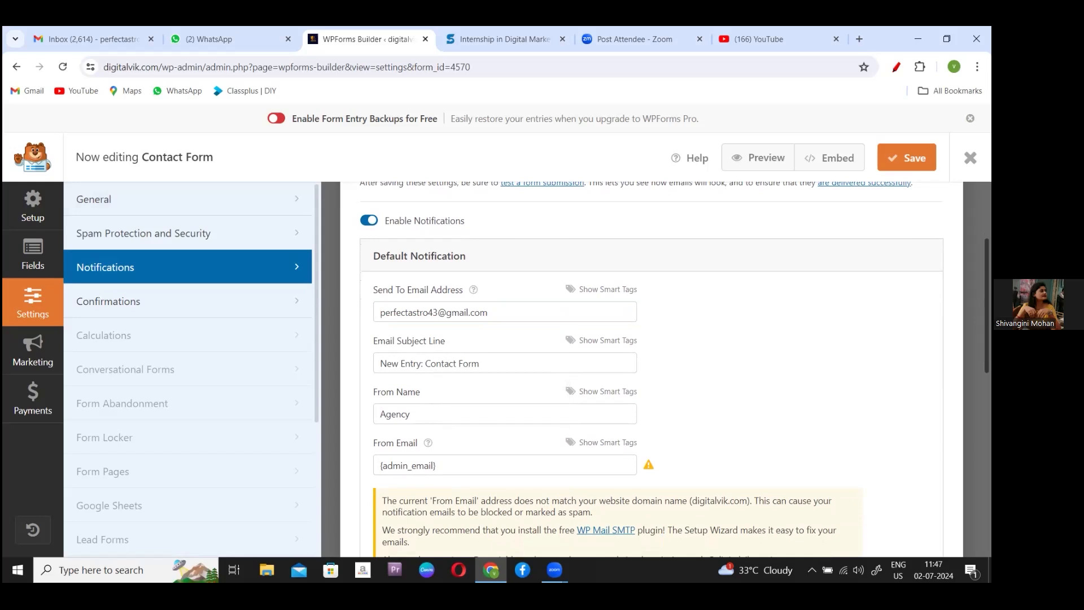
scroll(651, 369, down, 3)
scroll(651, 369, down, 3)
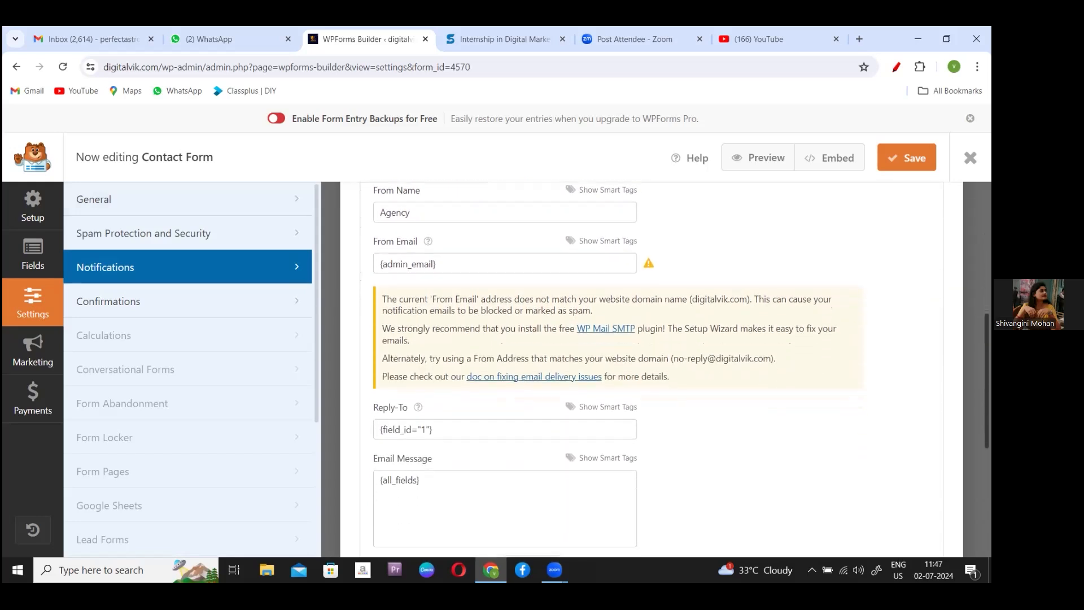
scroll(651, 369, down, 1)
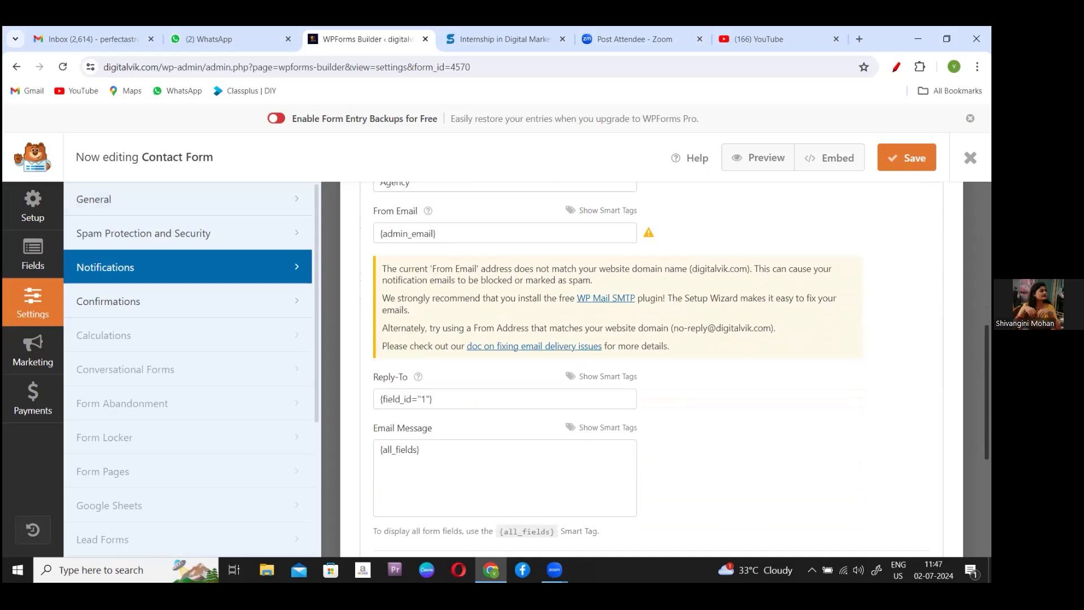
scroll(651, 369, down, 5)
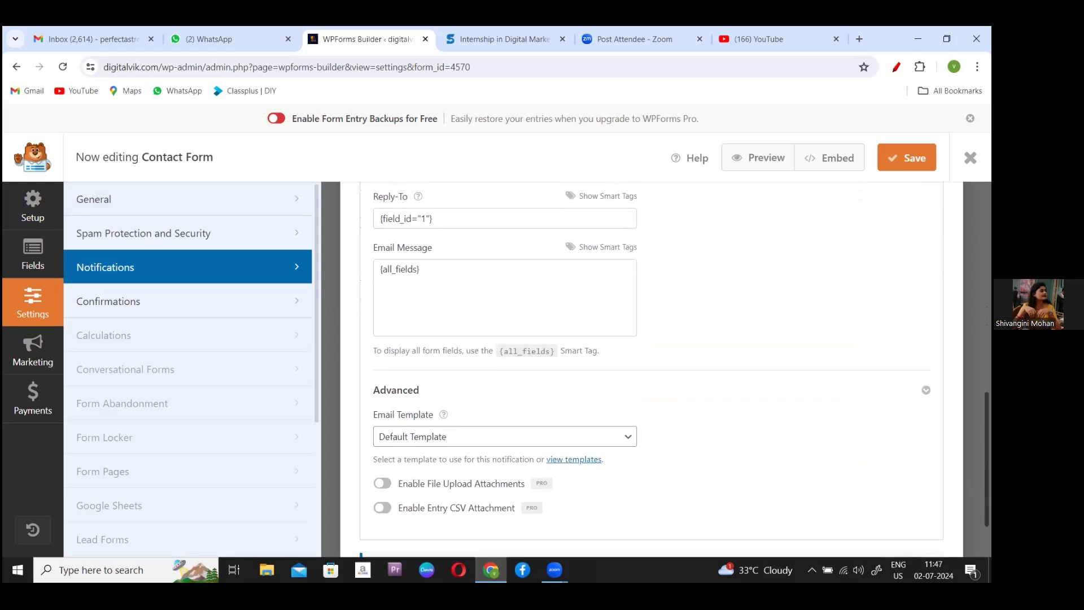
click(628, 438)
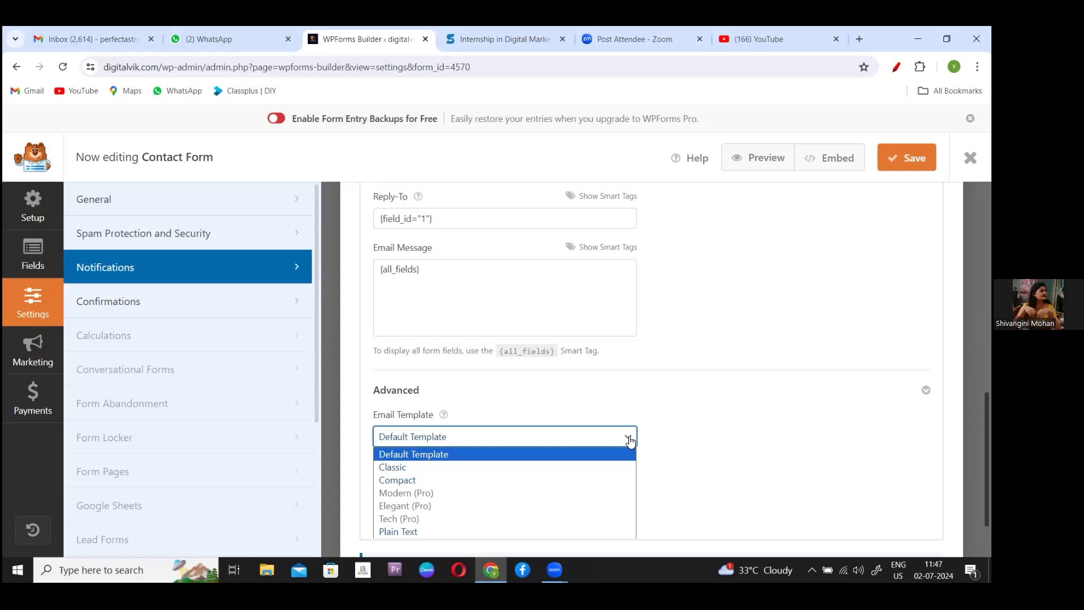
click(631, 440)
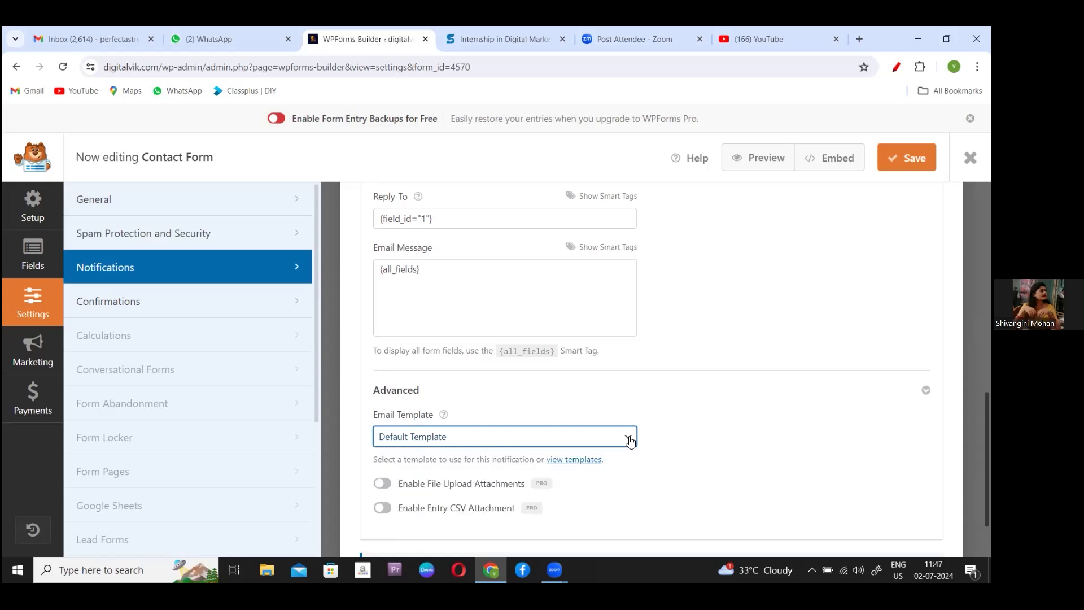
click(630, 440)
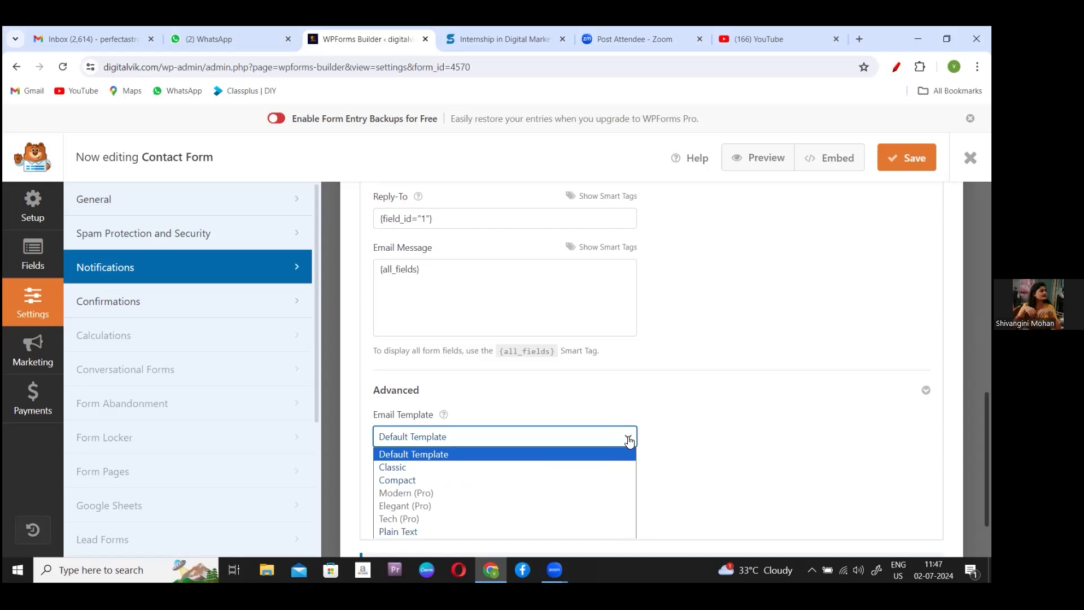
click(629, 441)
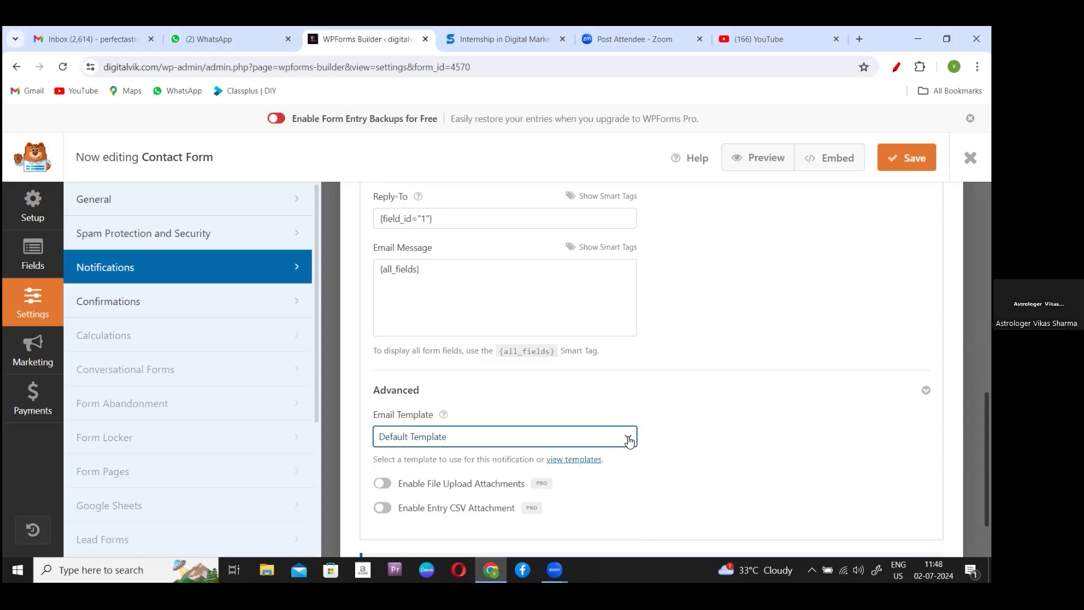
scroll(652, 367, down, 2)
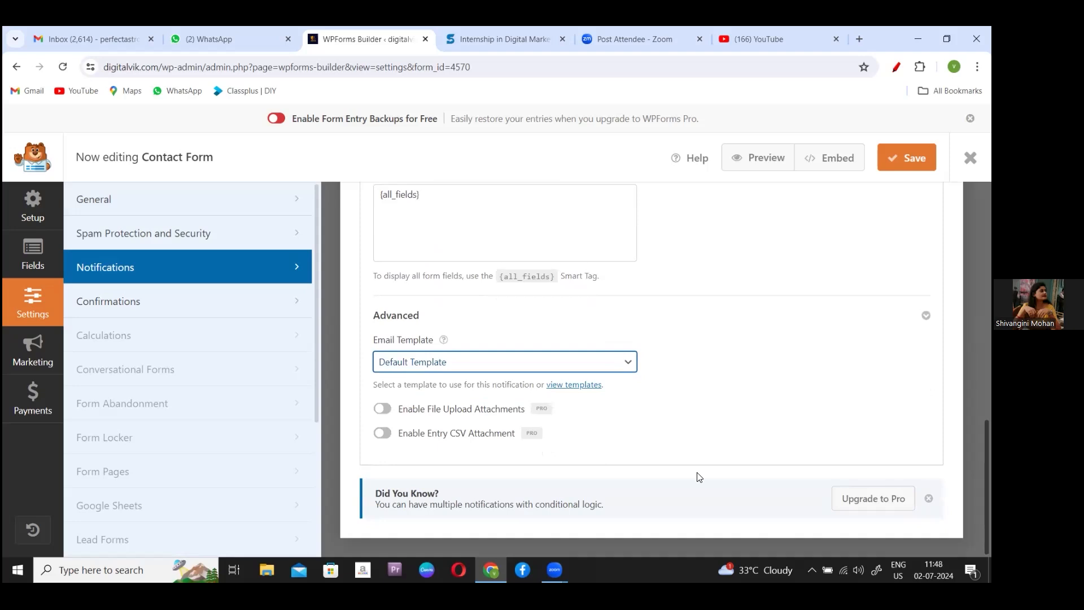
click(382, 408)
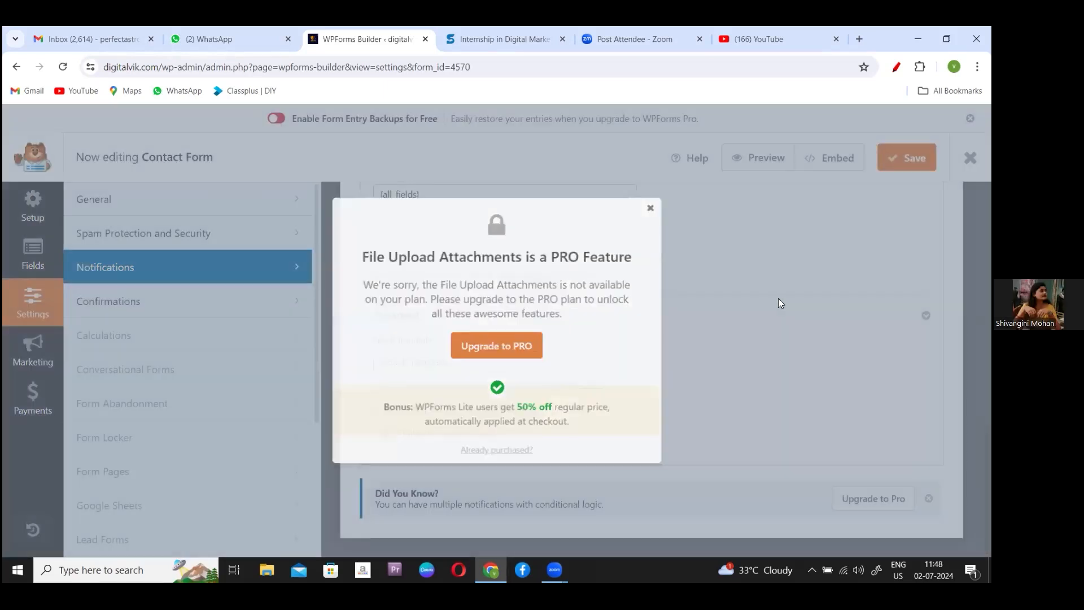
click(778, 304)
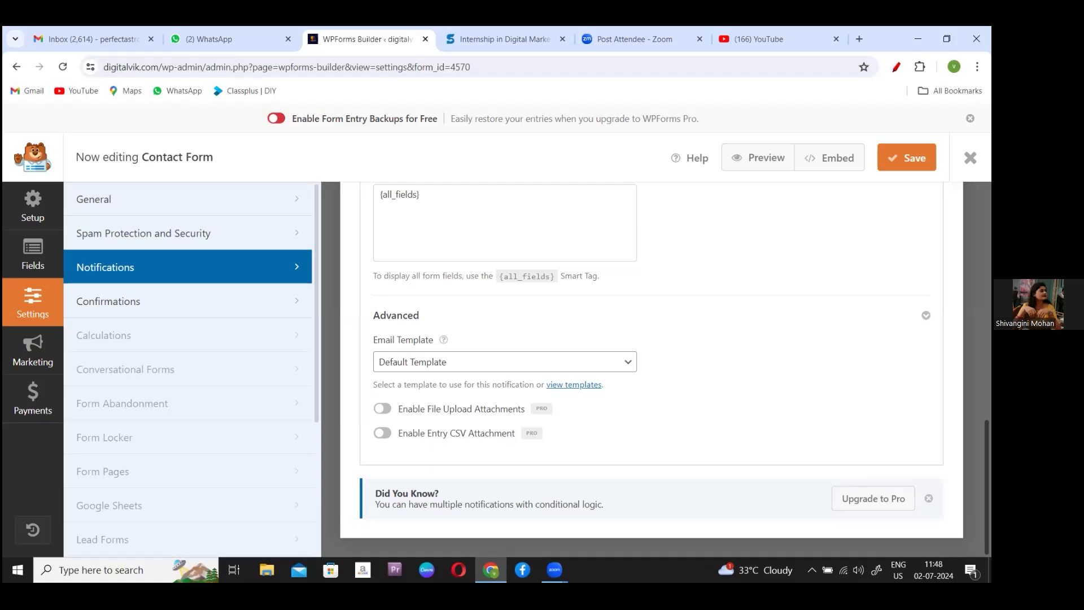
scroll(649, 367, up, 7)
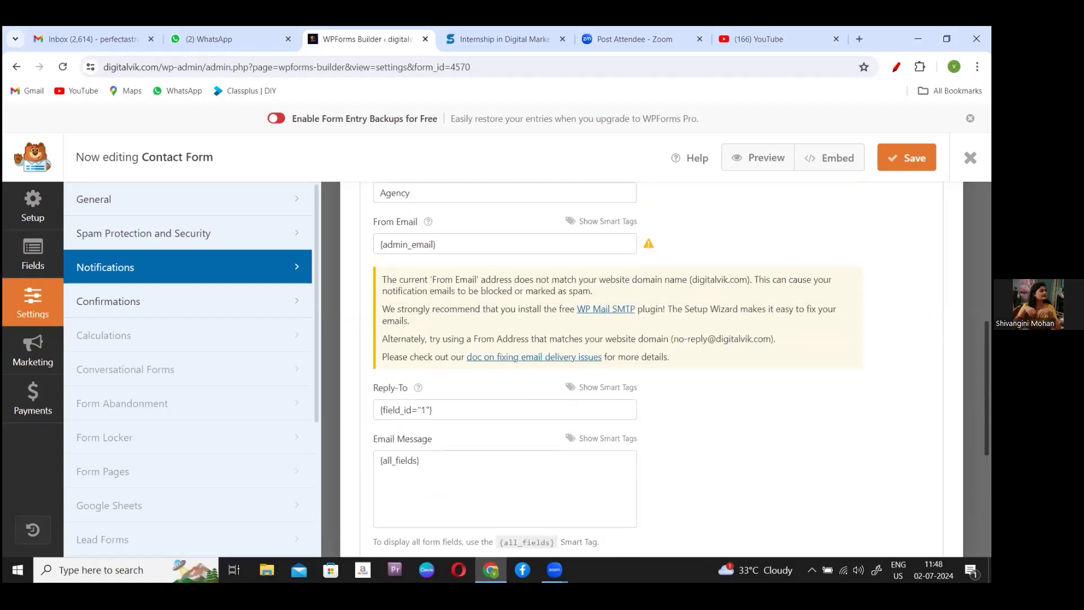
scroll(650, 367, up, 5)
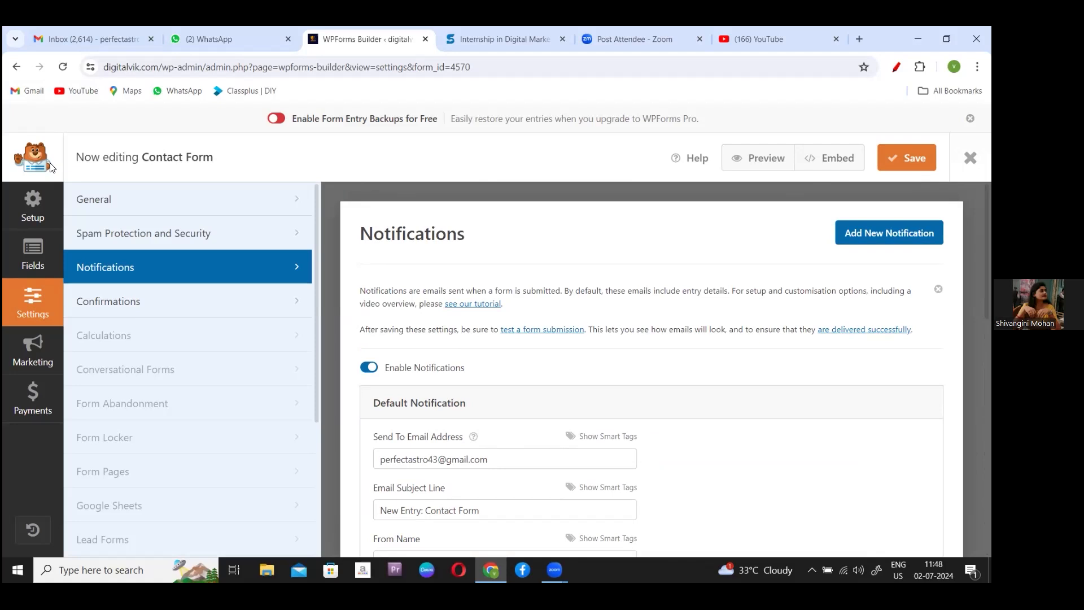
- Go back to the WPForms All Forms list
click(16, 68)
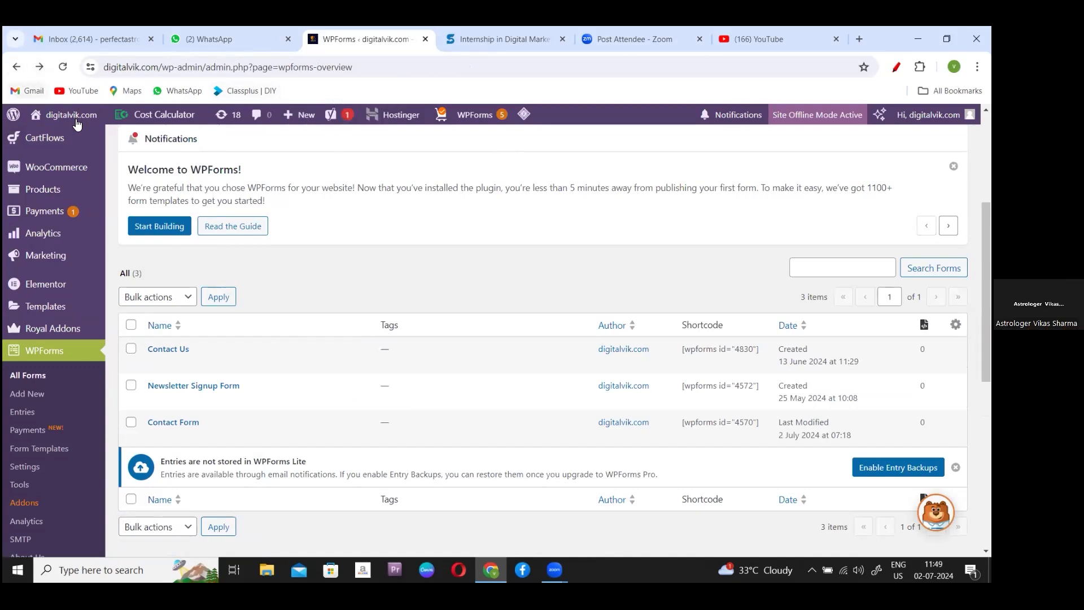
- Visit the live digitalvik.com home page and scroll through its sections
mouse_move(74, 119)
click(55, 143)
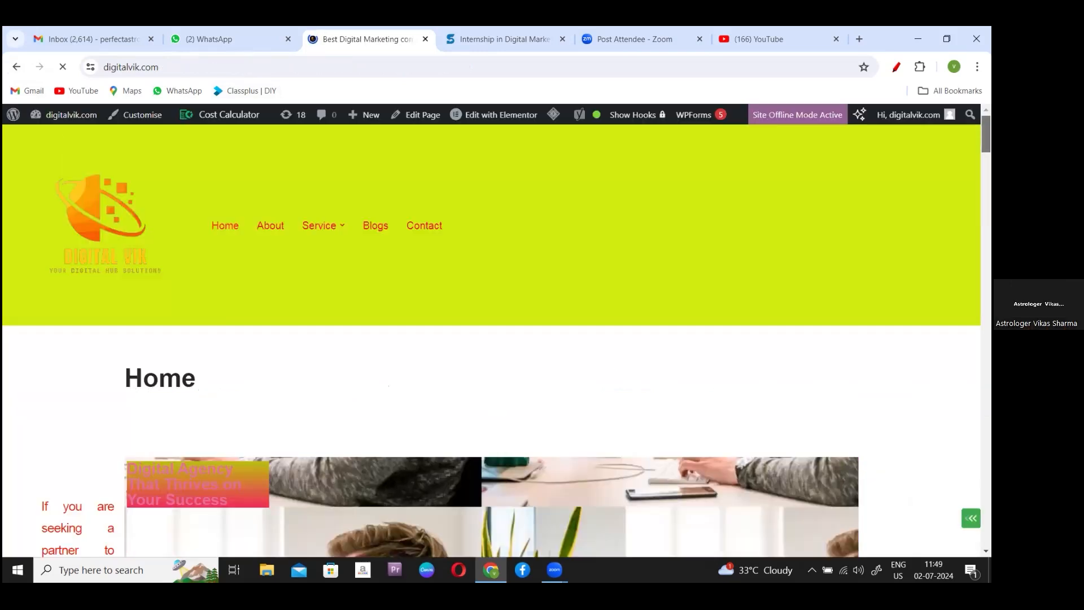
scroll(491, 339, down, 15)
scroll(491, 339, down, 2)
scroll(491, 339, up, 11)
scroll(491, 339, down, 6)
scroll(491, 339, down, 1)
scroll(491, 339, up, 4)
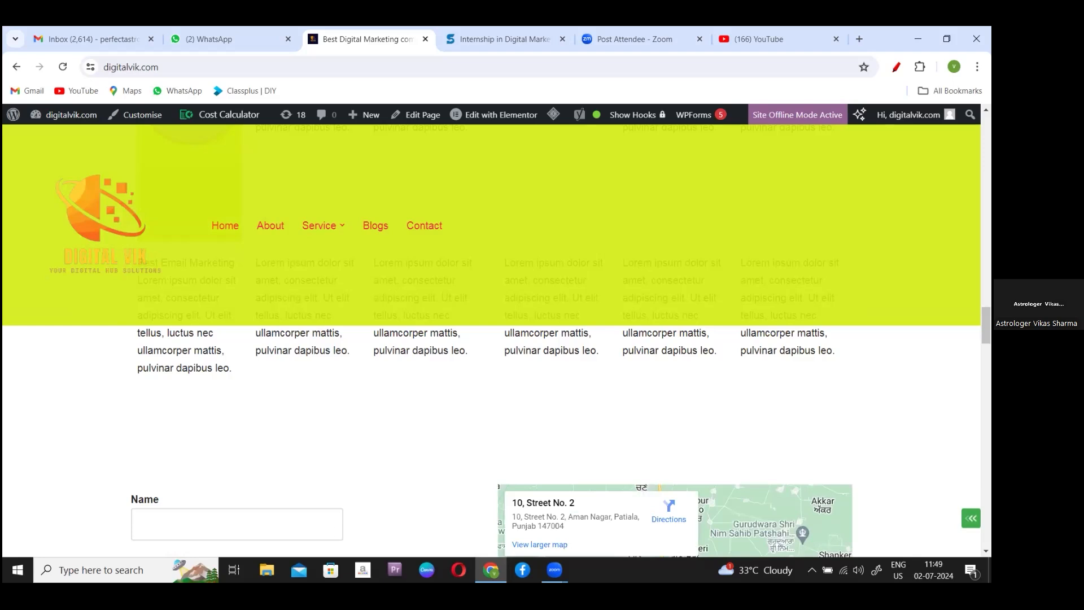
scroll(513, 437, up, 6)
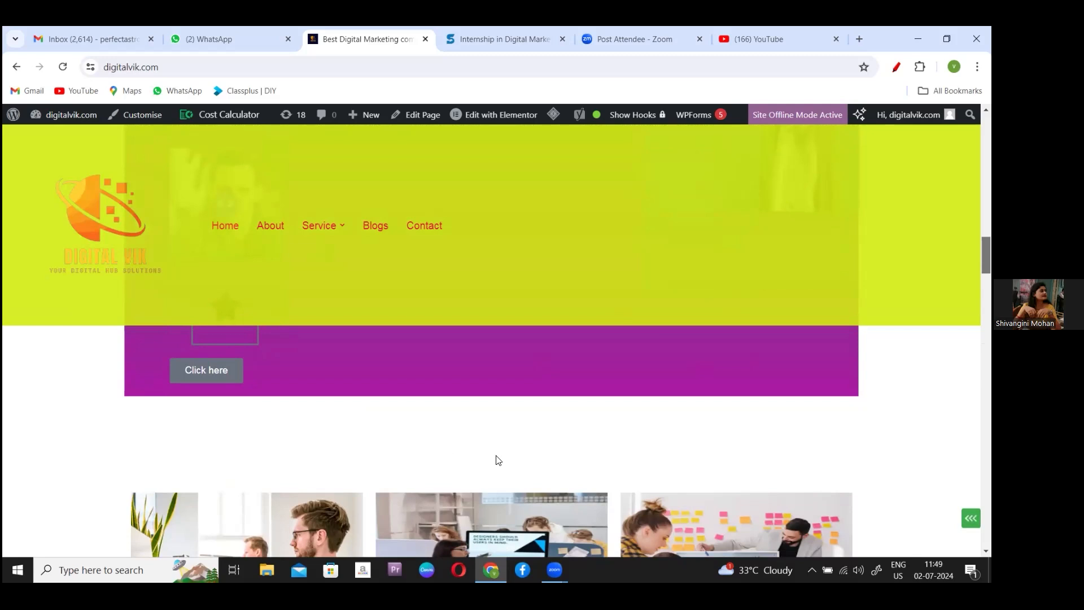
mouse_move(502, 117)
- Open the Home page in Elementor and add a section above the spacer below the banner
click(501, 116)
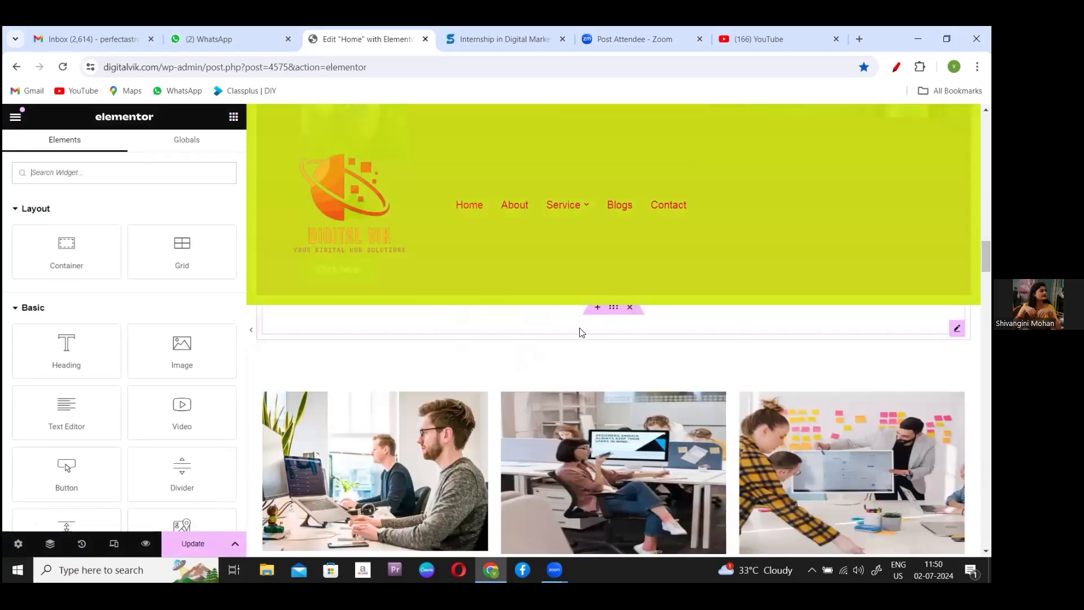
click(582, 332)
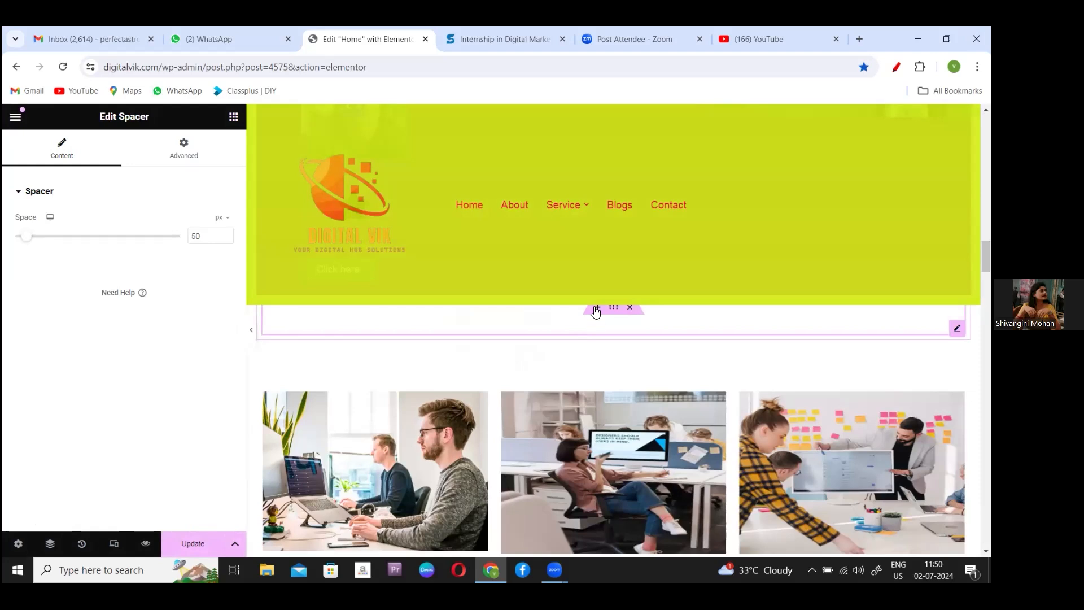
click(596, 308)
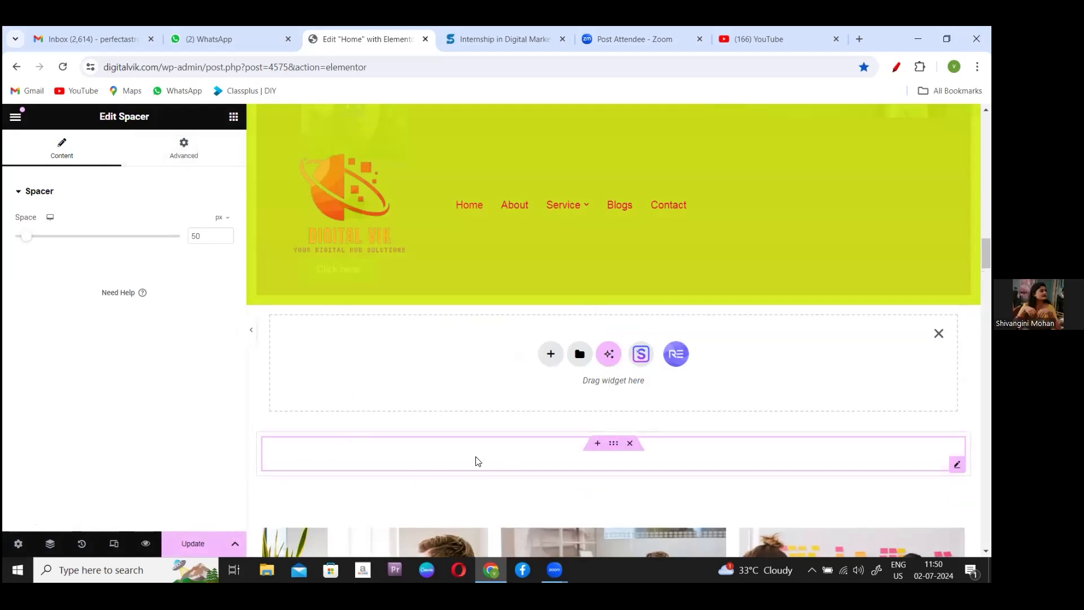
- Dismiss that add-section box and insert a new section directly above the header spacer
click(631, 443)
click(630, 444)
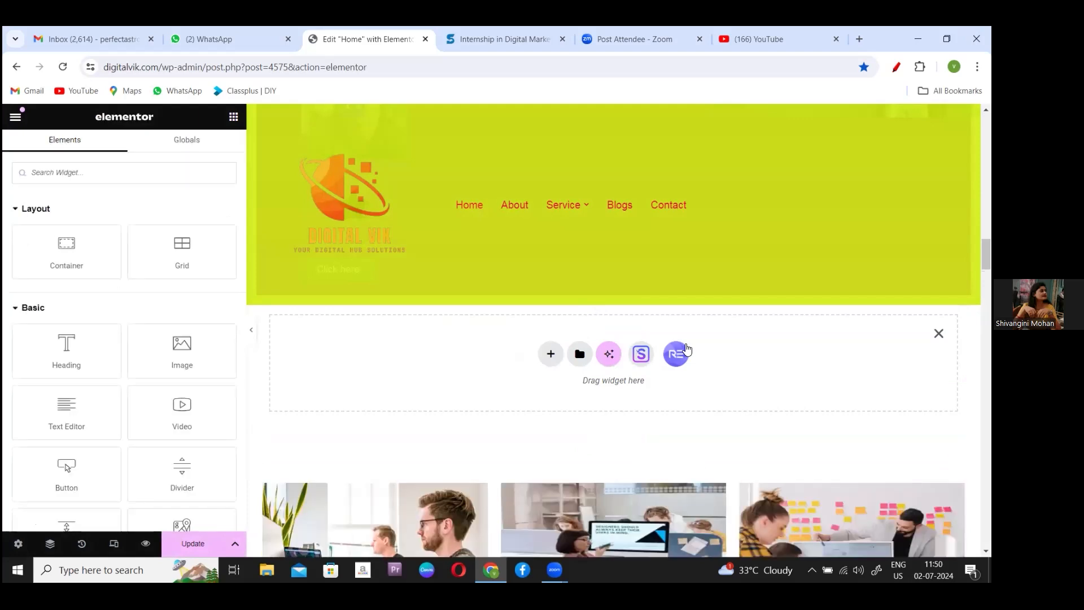
click(938, 334)
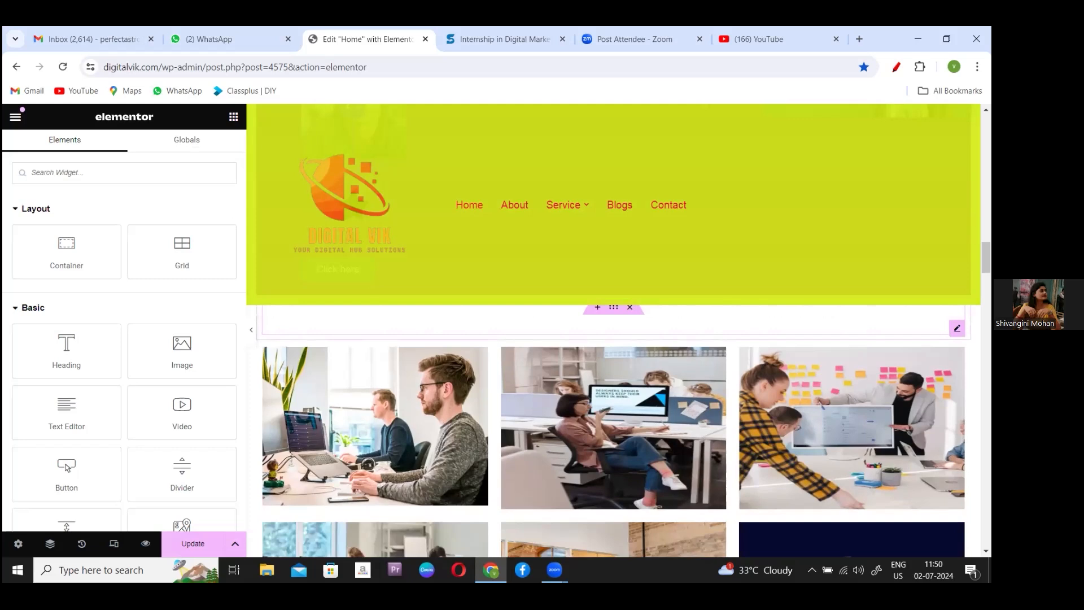
click(697, 320)
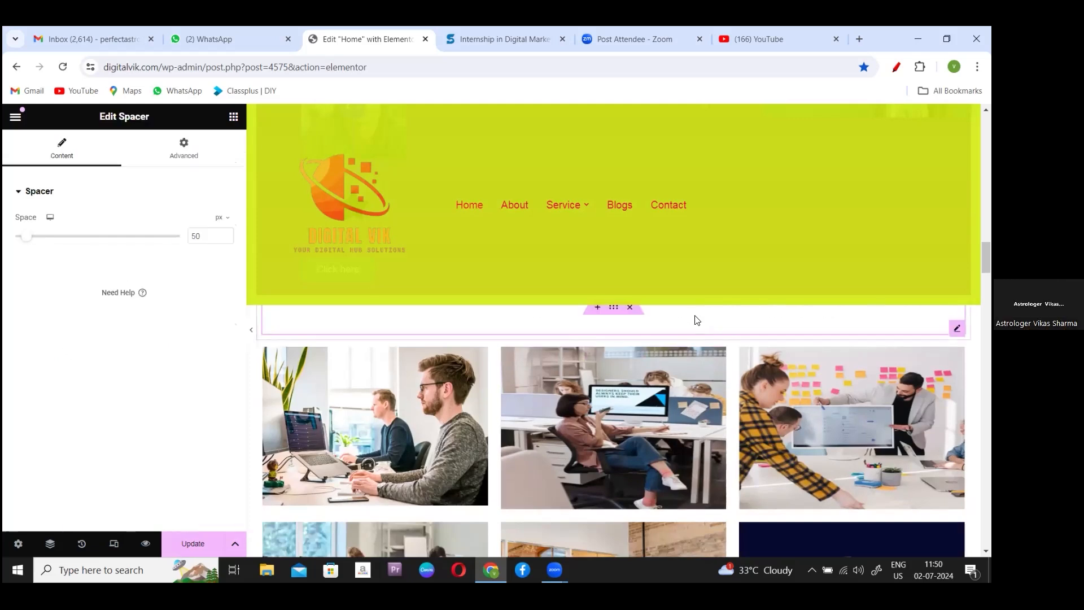
click(598, 308)
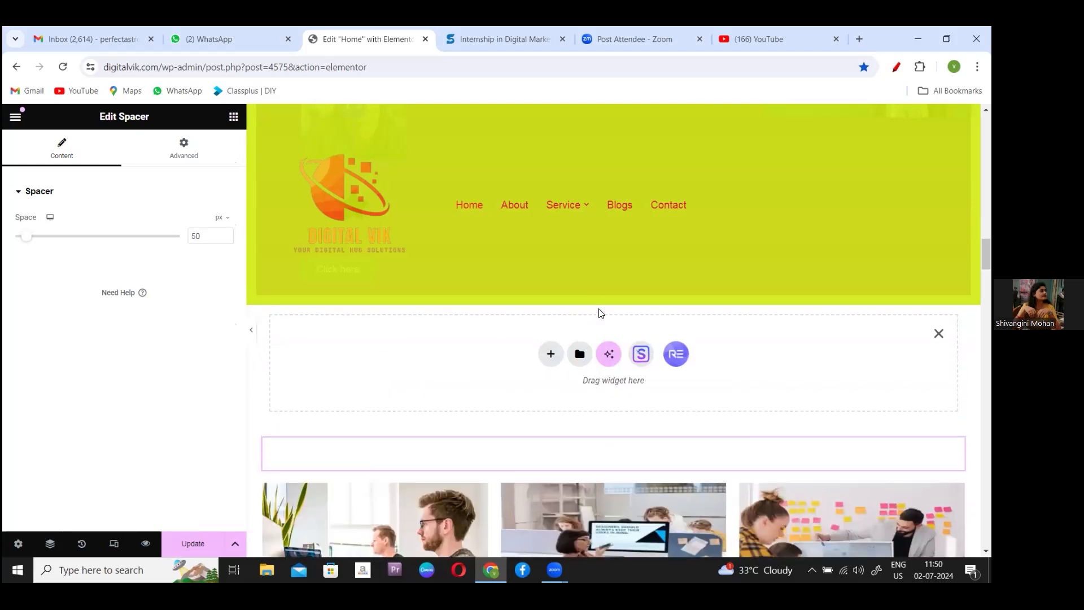
- Fill the new section with a two-column Flexbox container below the header
click(548, 350)
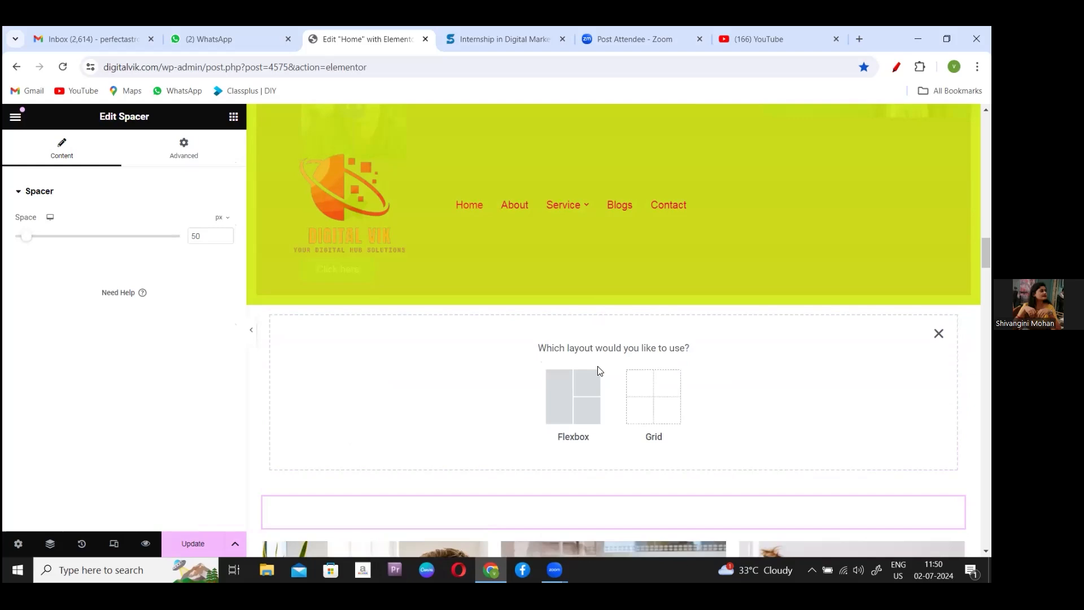
click(576, 390)
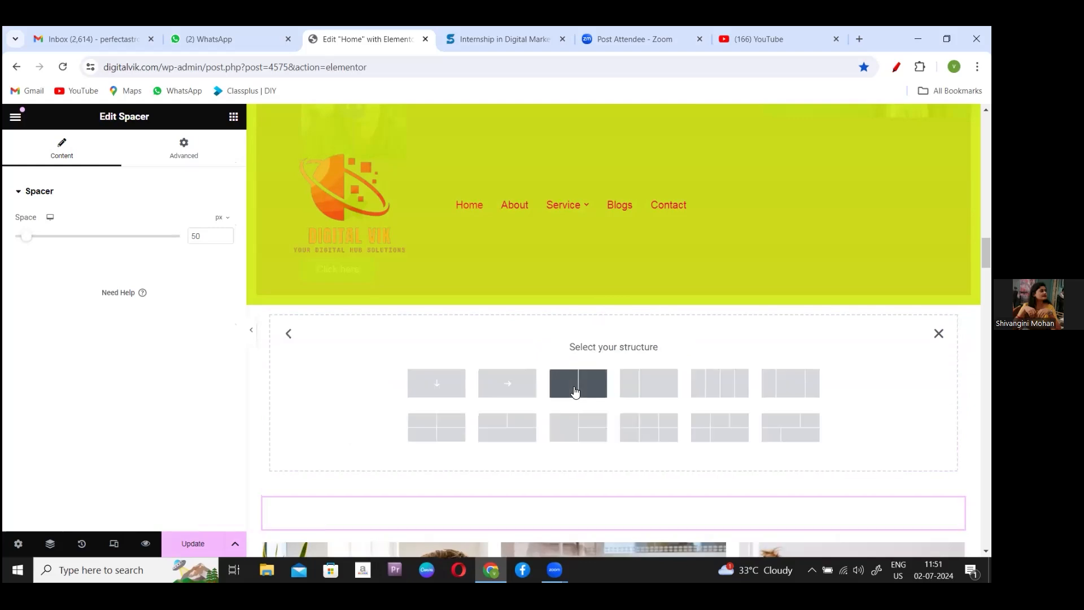
click(575, 390)
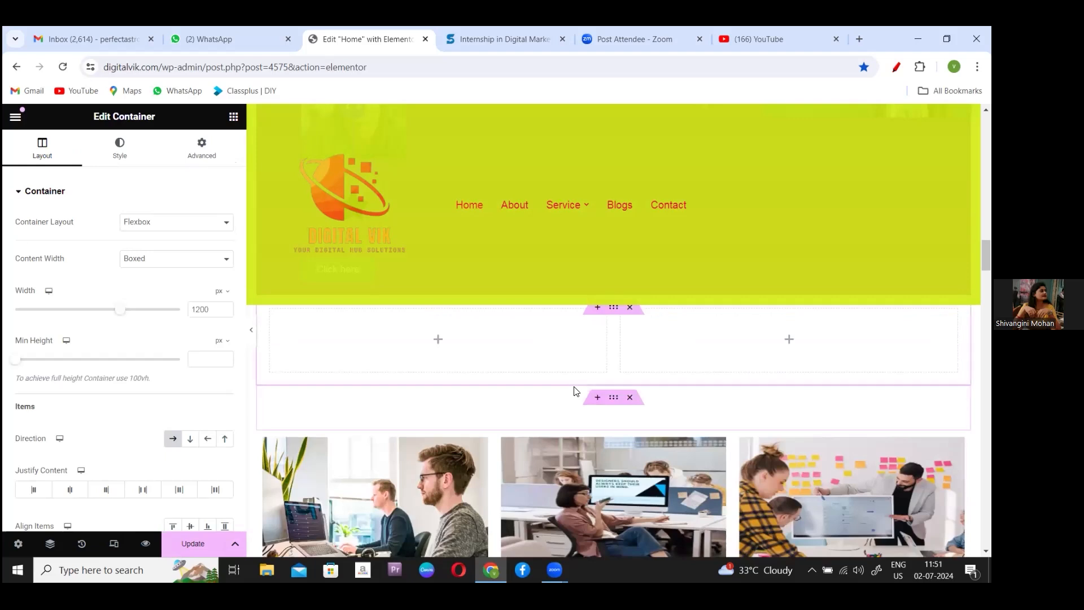
click(232, 118)
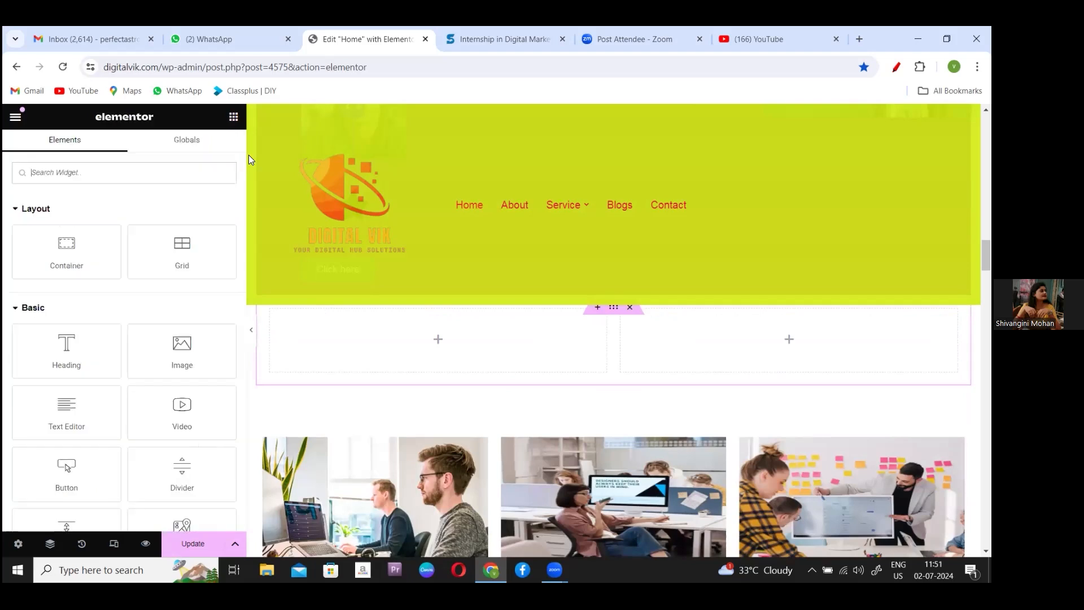
- Drop a container into the left column, then add the WPForms widget there
drag(66, 252, 426, 346)
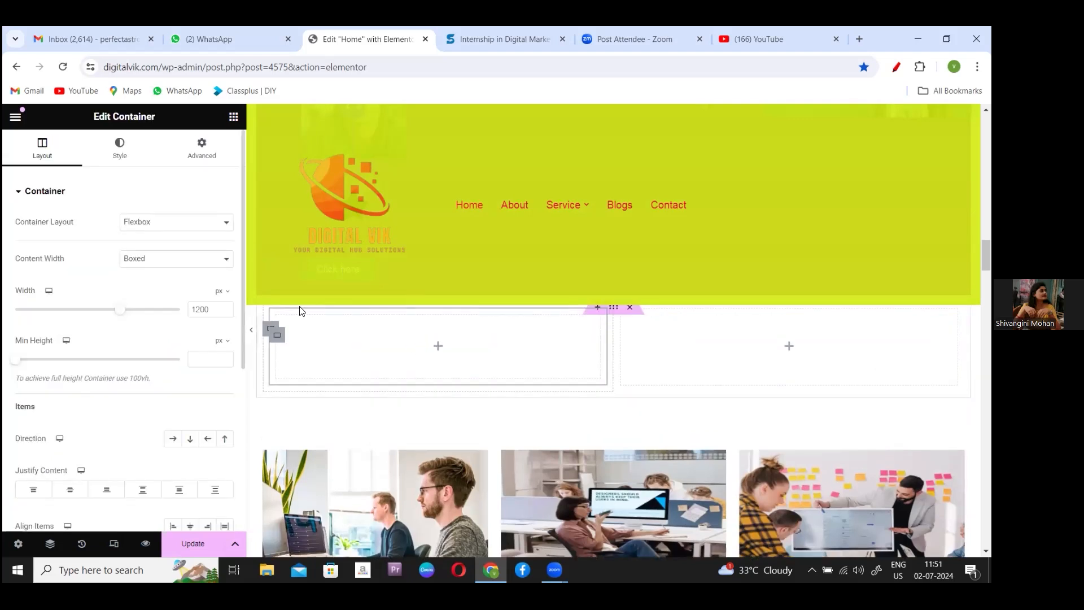
click(233, 117)
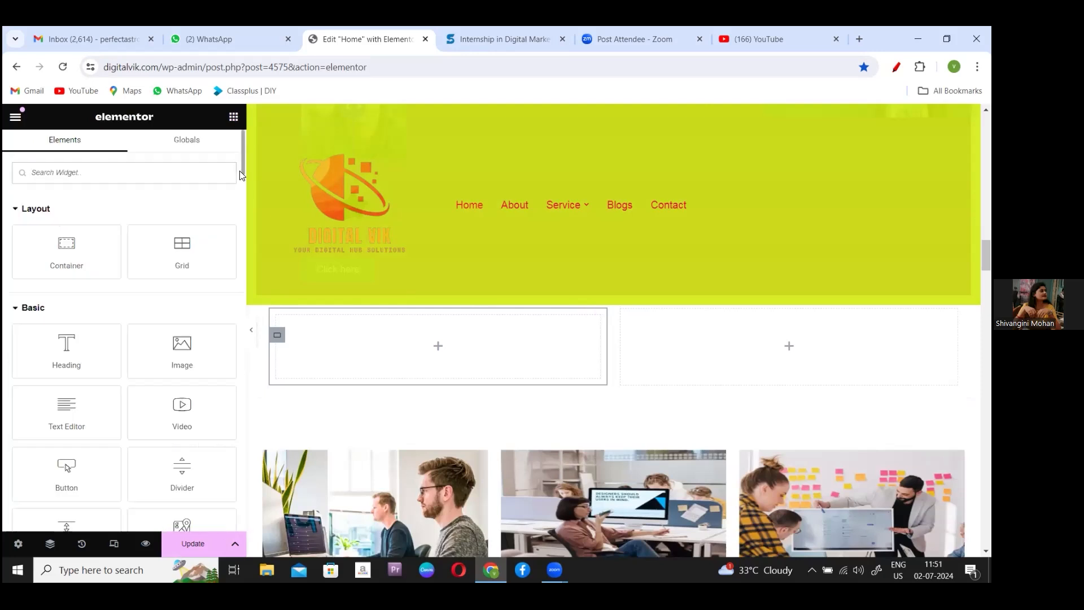
drag(986, 255, 985, 316)
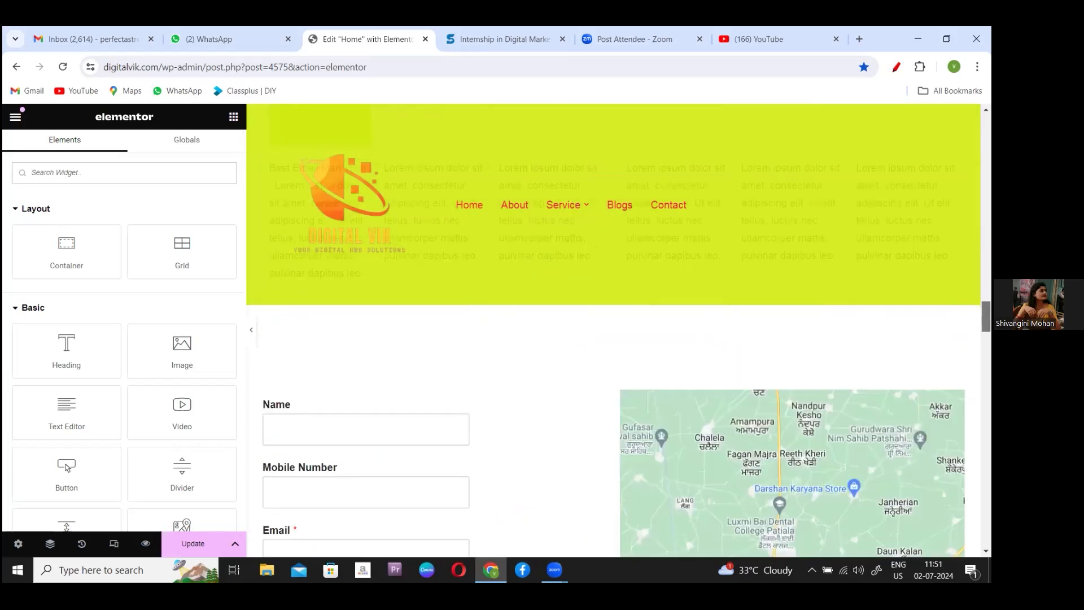
scroll(442, 235, up, 10)
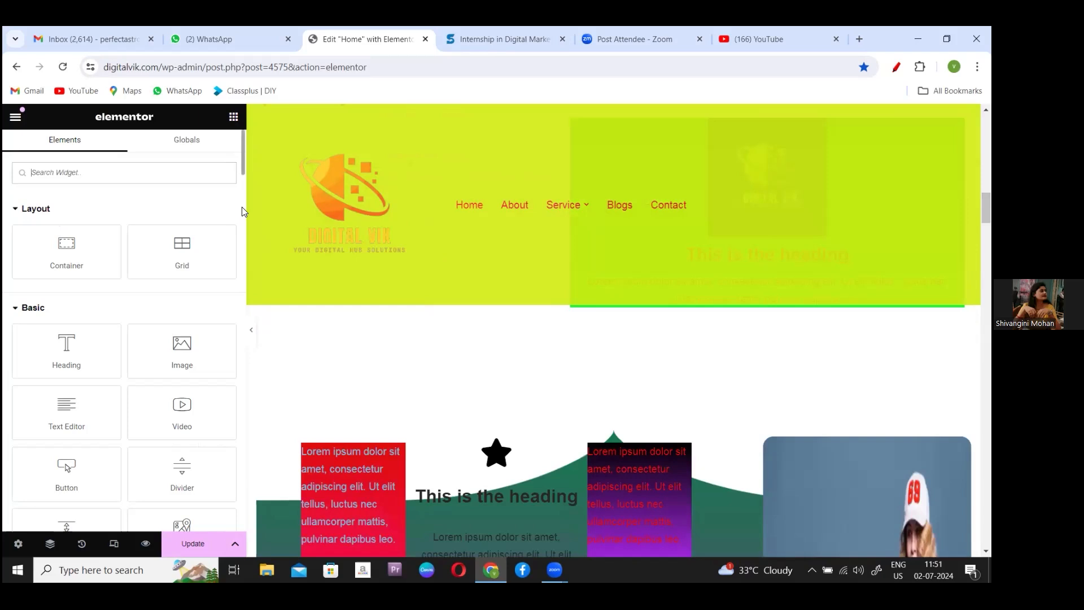
scroll(242, 208, down, 10)
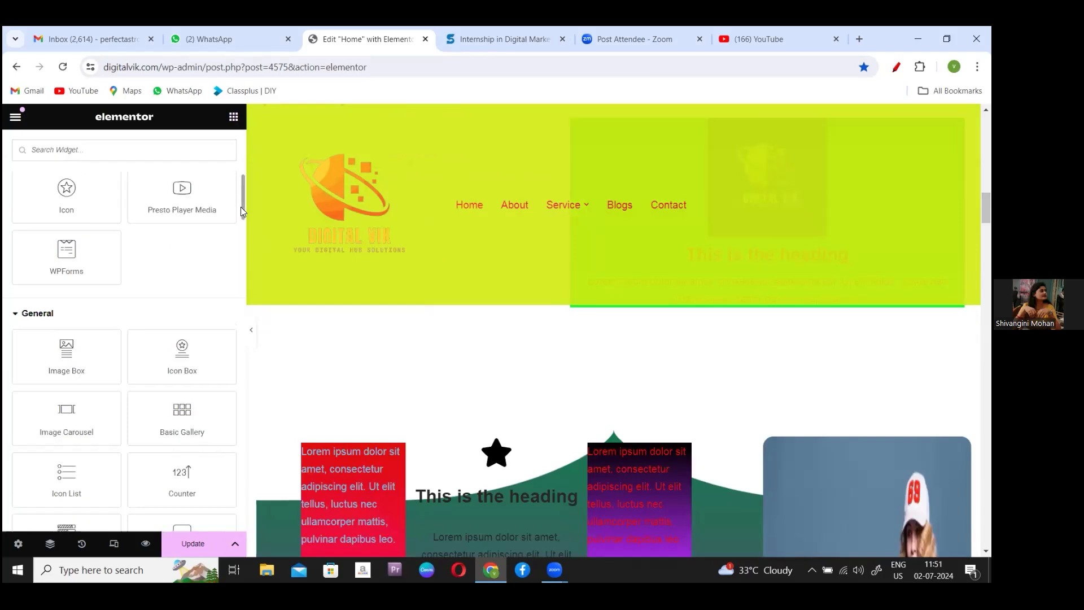
scroll(240, 208, down, 1)
click(72, 242)
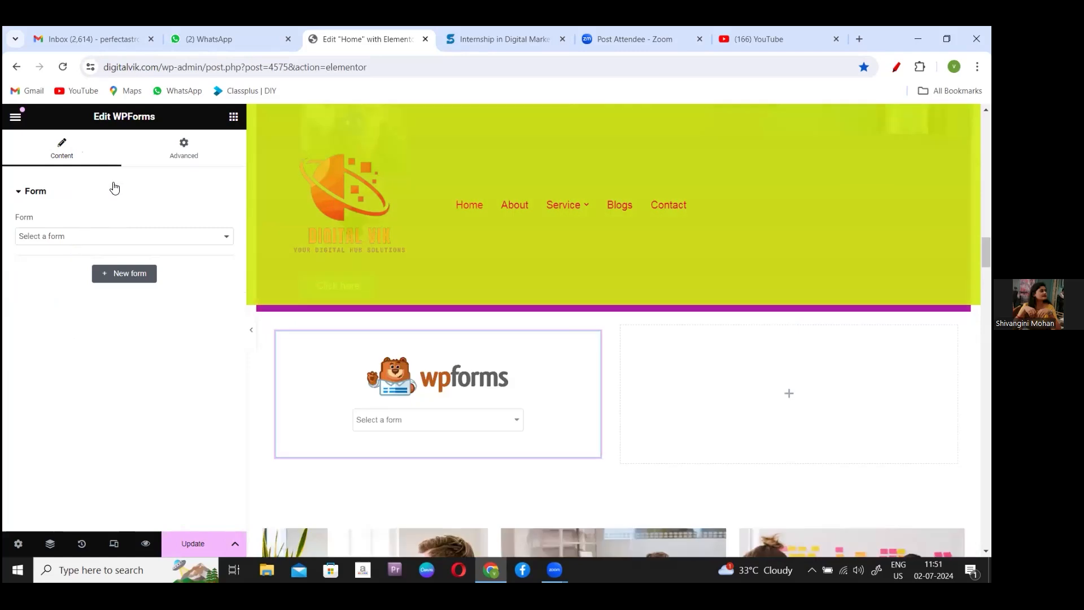
- Set the WPForms widget to the Contact Us form and add a section slot above it
click(230, 242)
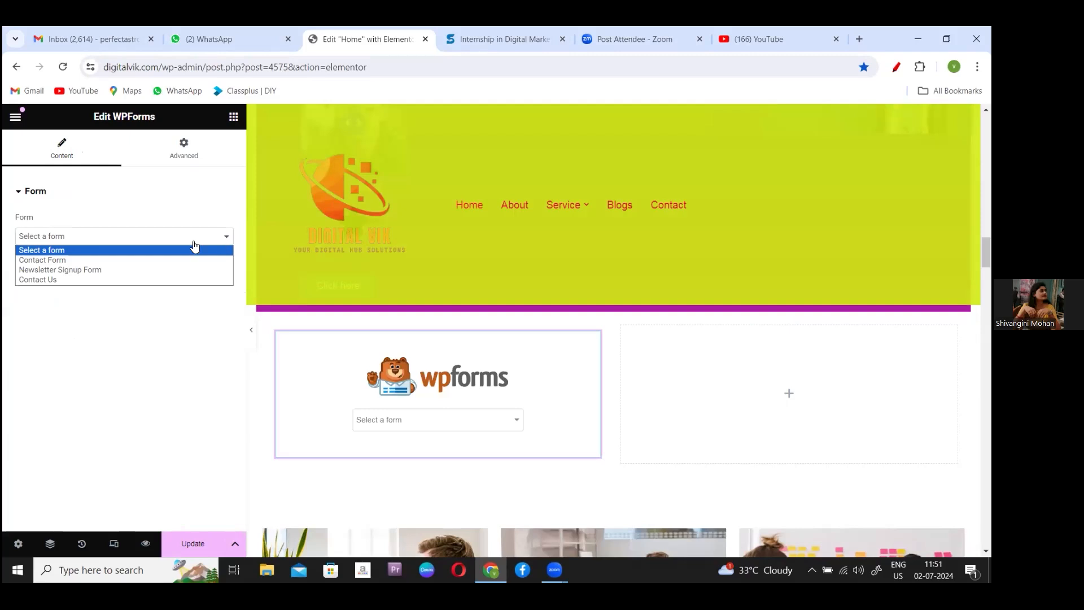
click(39, 276)
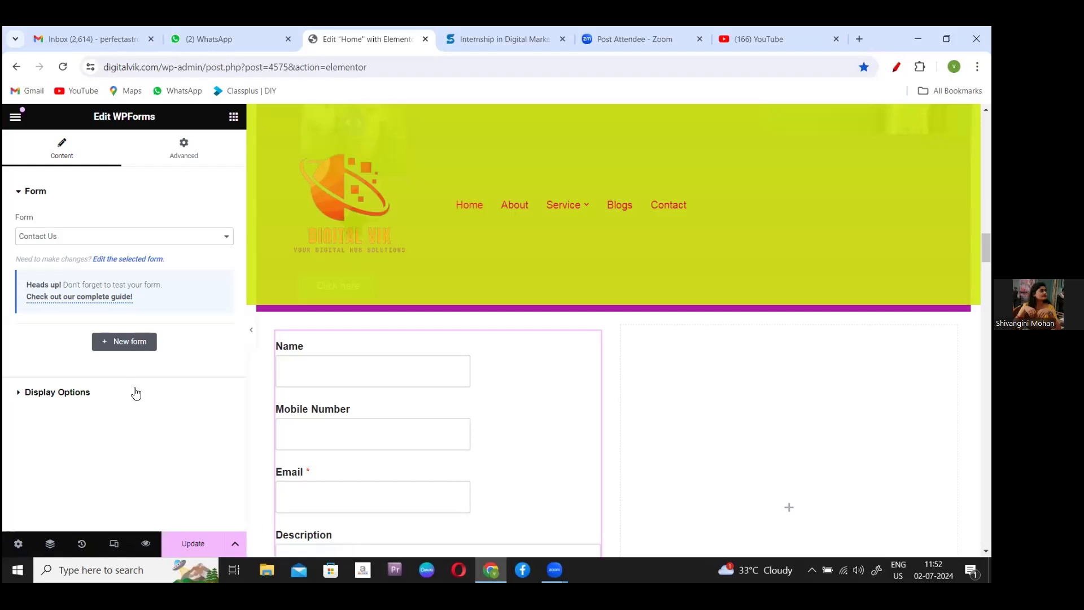
click(218, 241)
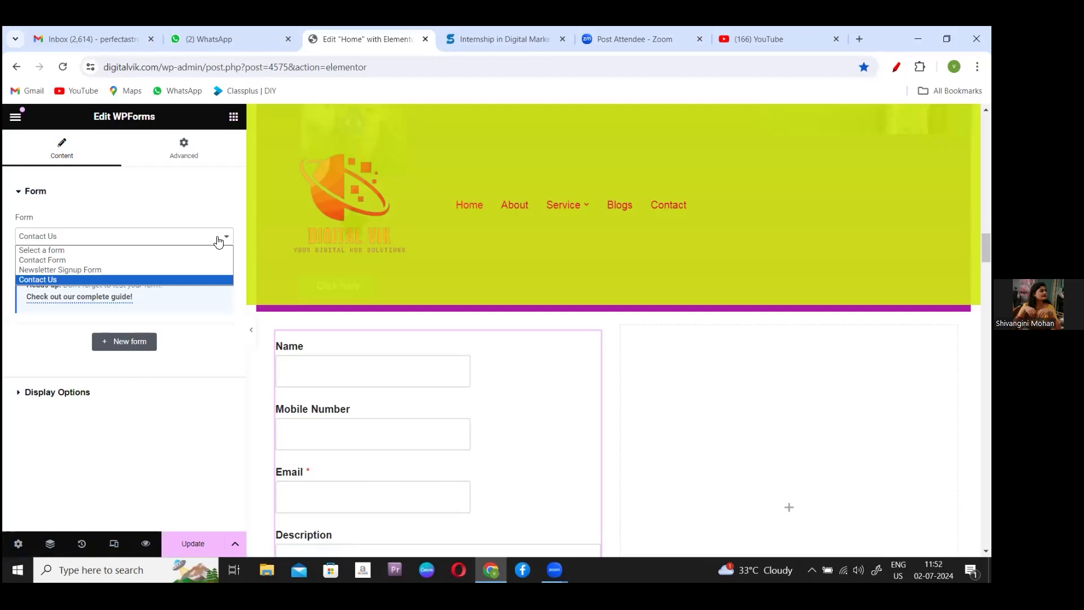
click(218, 242)
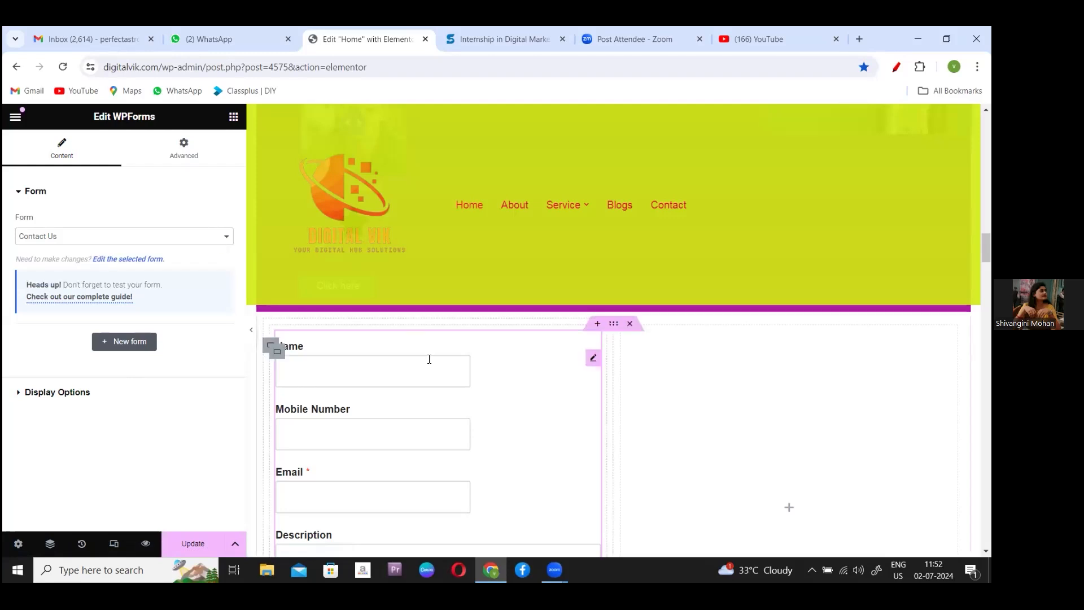
click(599, 323)
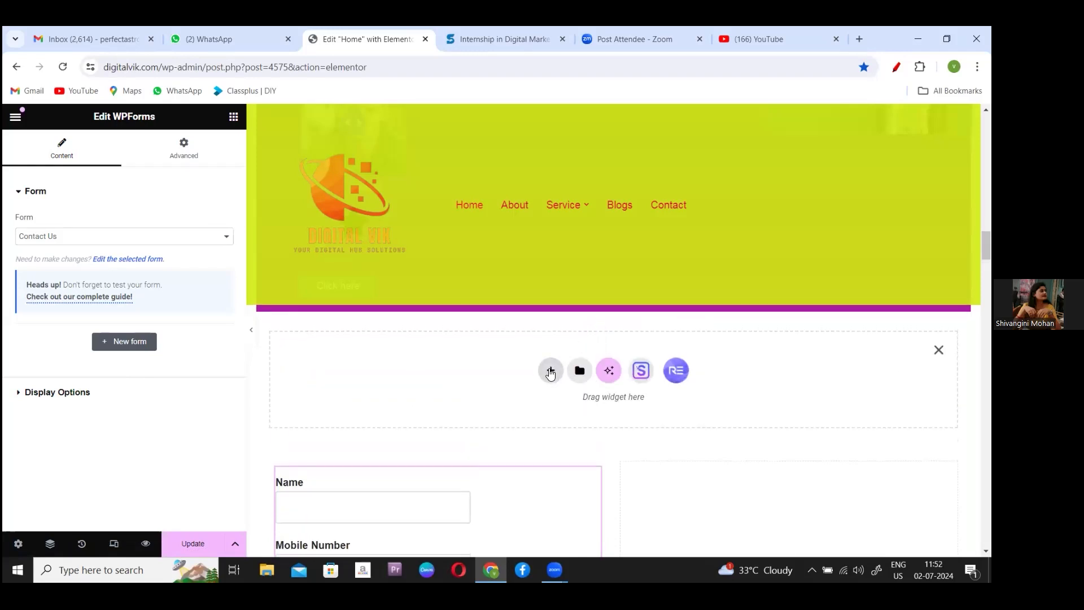
- Create an empty single-column Flexbox container directly above the Contact Us form
click(550, 370)
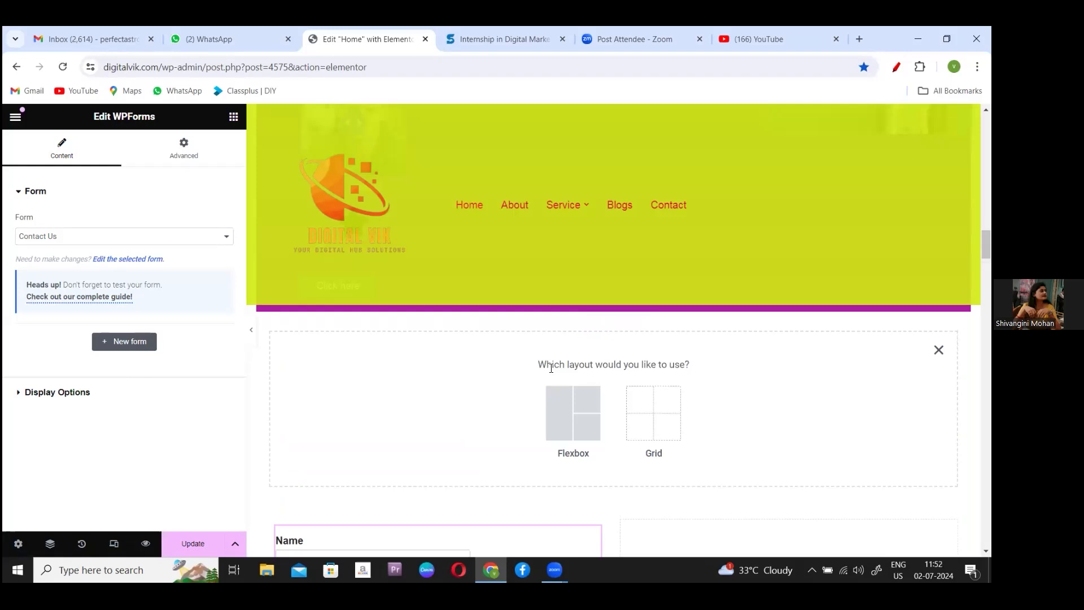
click(567, 400)
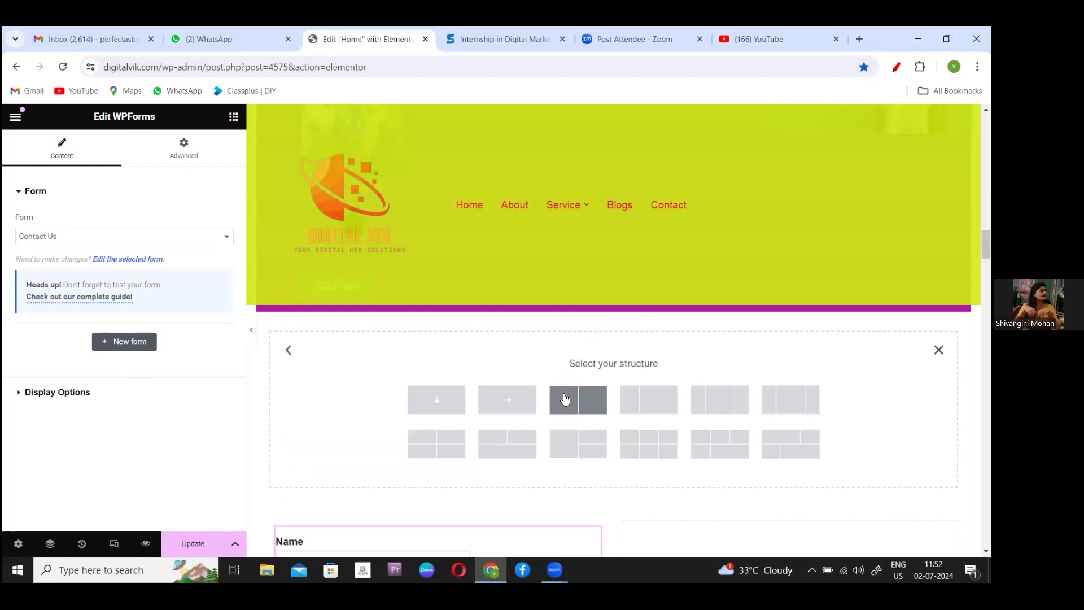
click(441, 400)
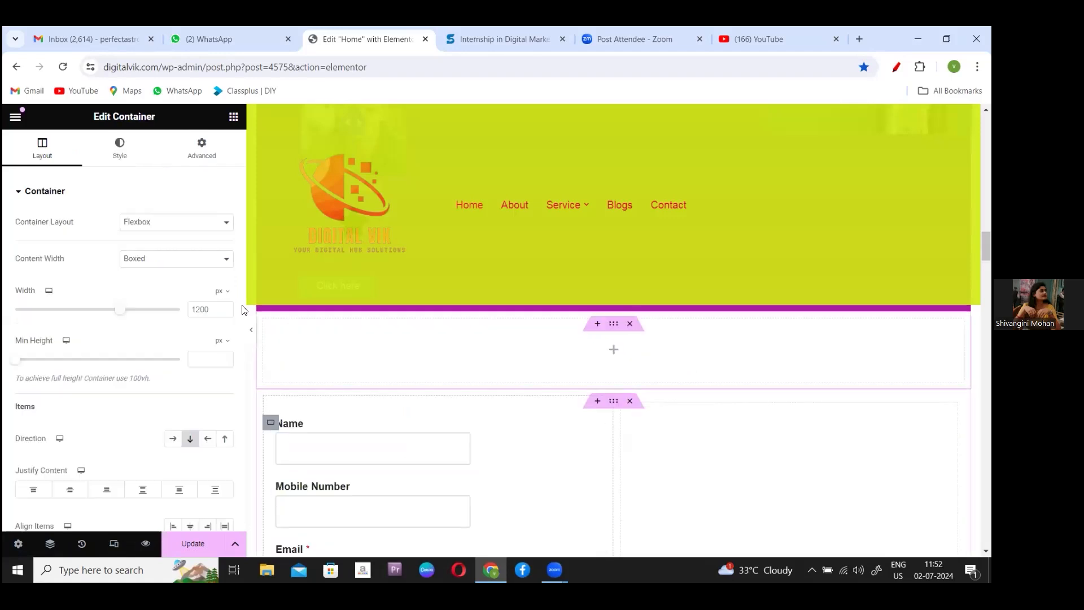
scroll(241, 305, down, 2)
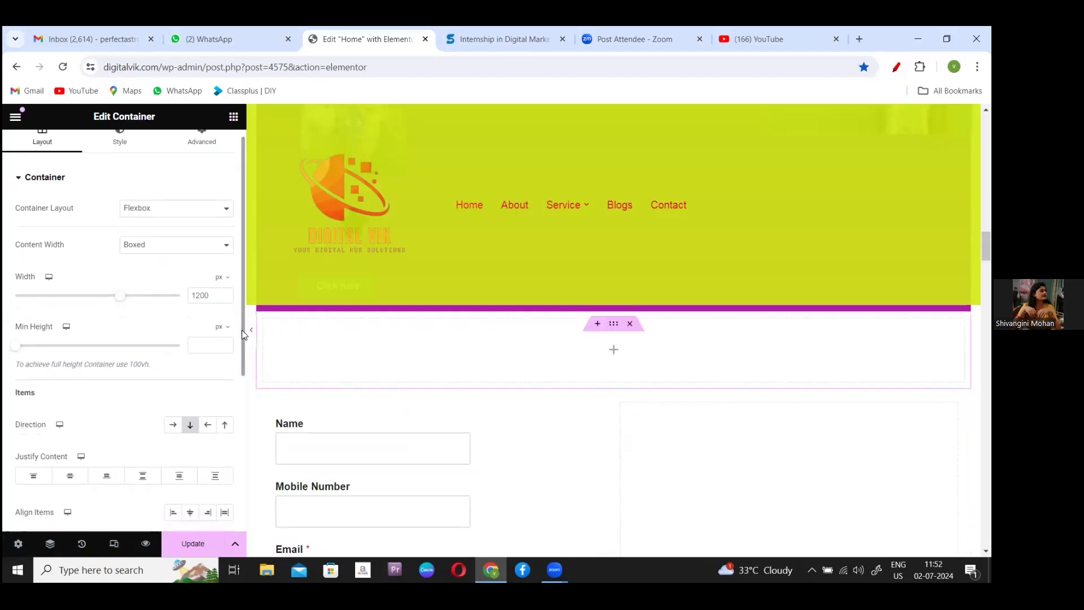
scroll(247, 357, down, 3)
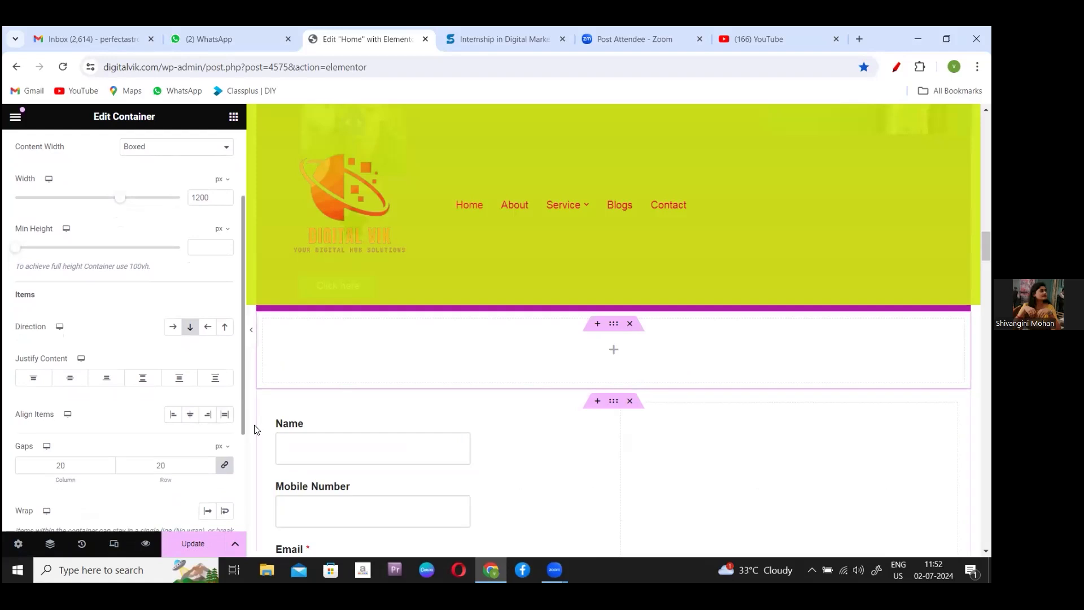
drag(246, 429, 261, 217)
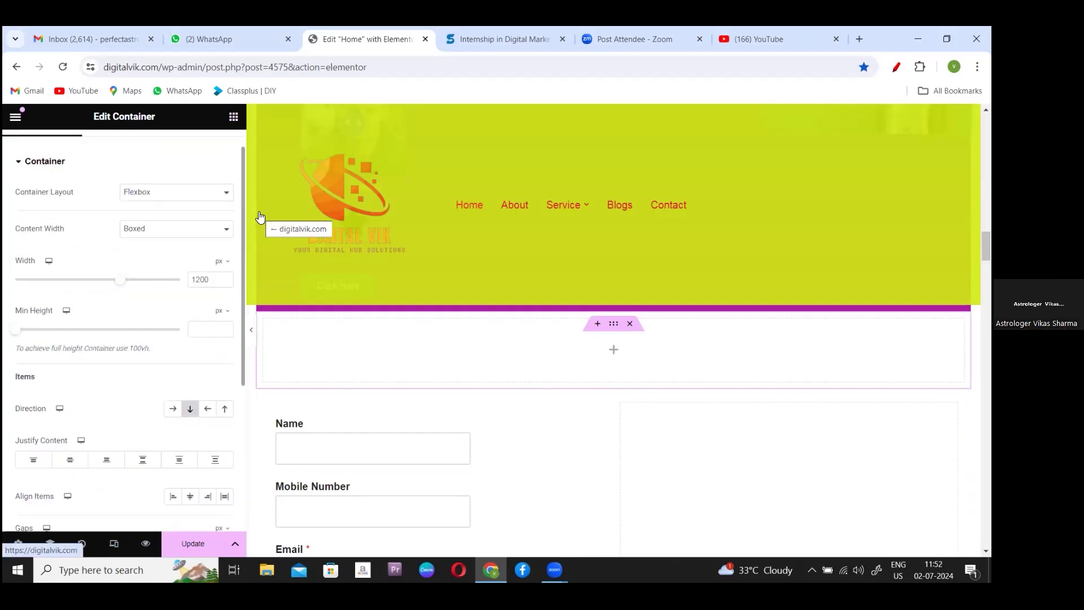
scroll(139, 233, up, 1)
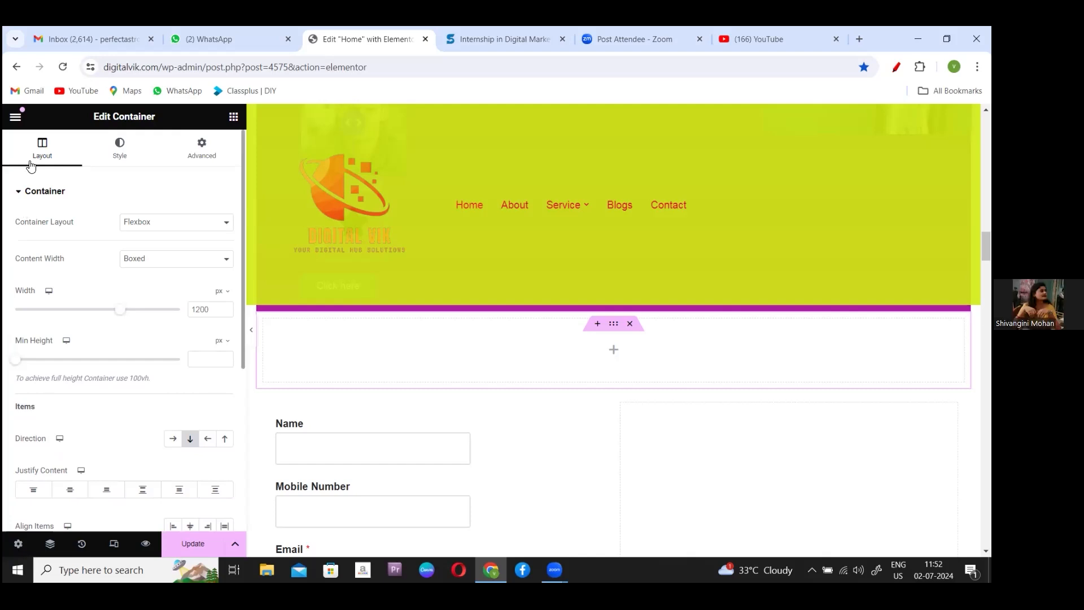
click(234, 117)
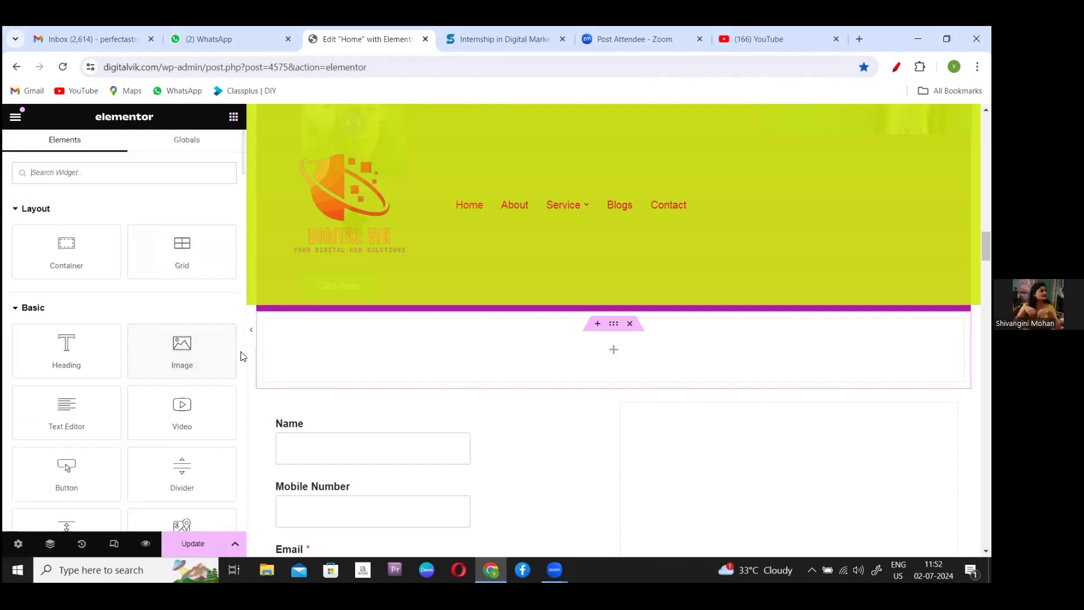
- Drop a Spacer above the form's Name field, then delete the section holding the contact form
scroll(241, 349, down, 6)
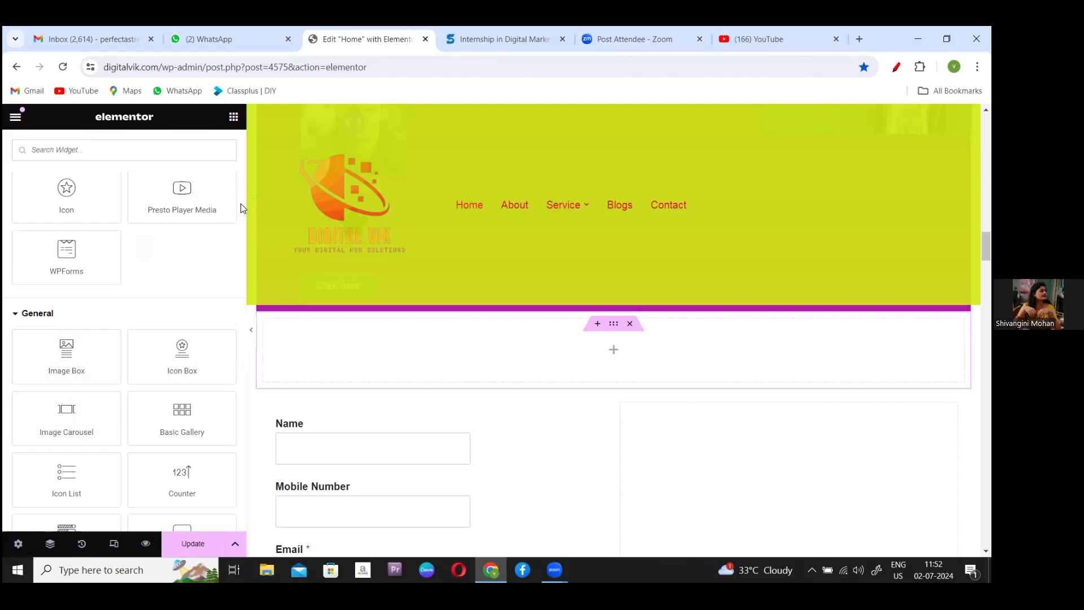
scroll(240, 203, up, 3)
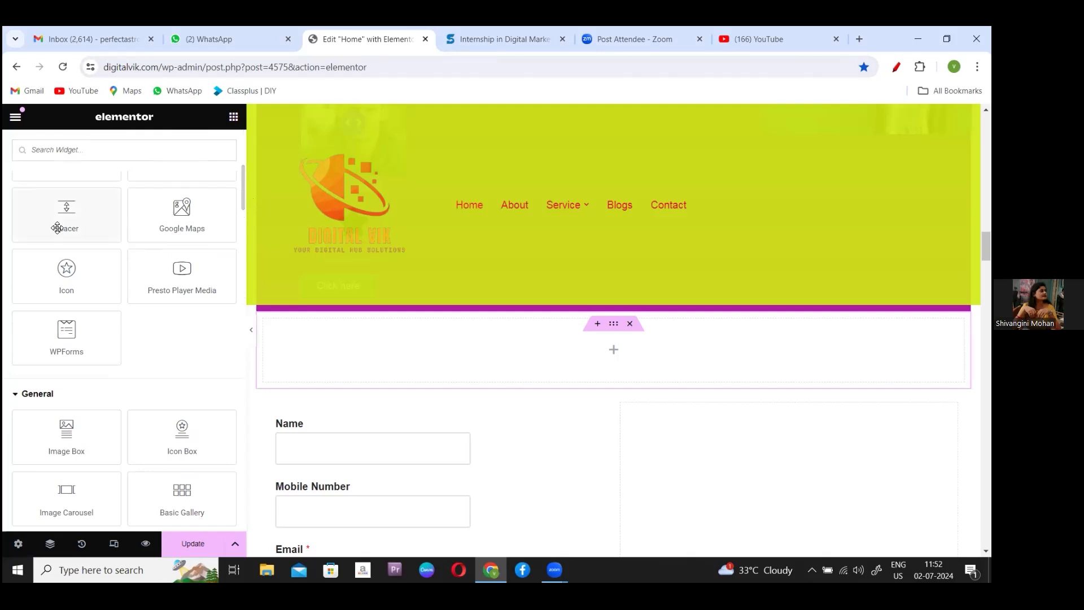
drag(59, 220, 511, 409)
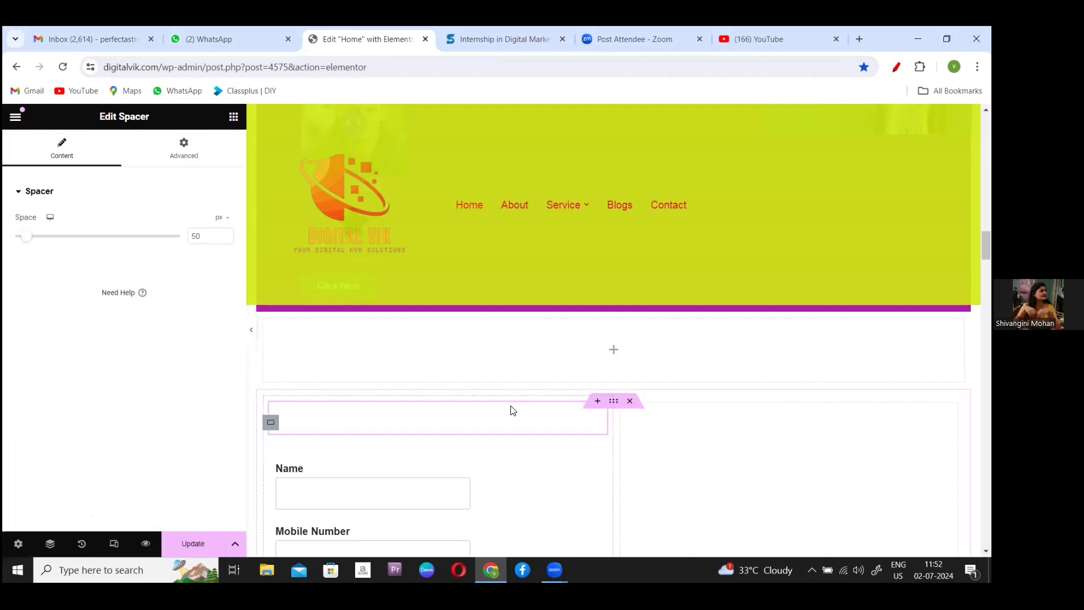
click(630, 402)
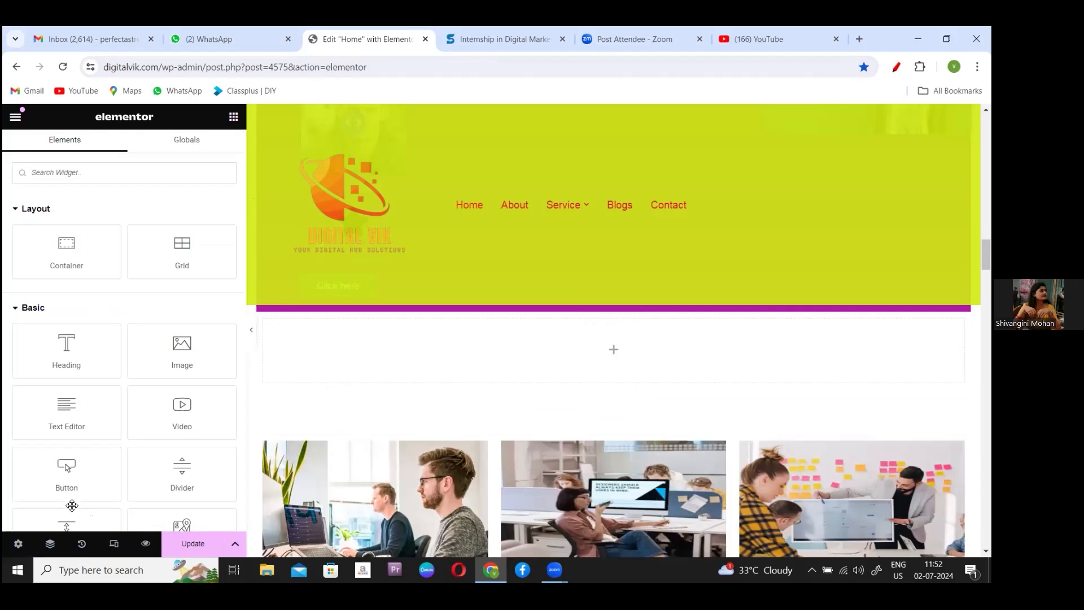
- Place a 50 px Spacer widget in the empty section below the header
drag(61, 519, 51, 499)
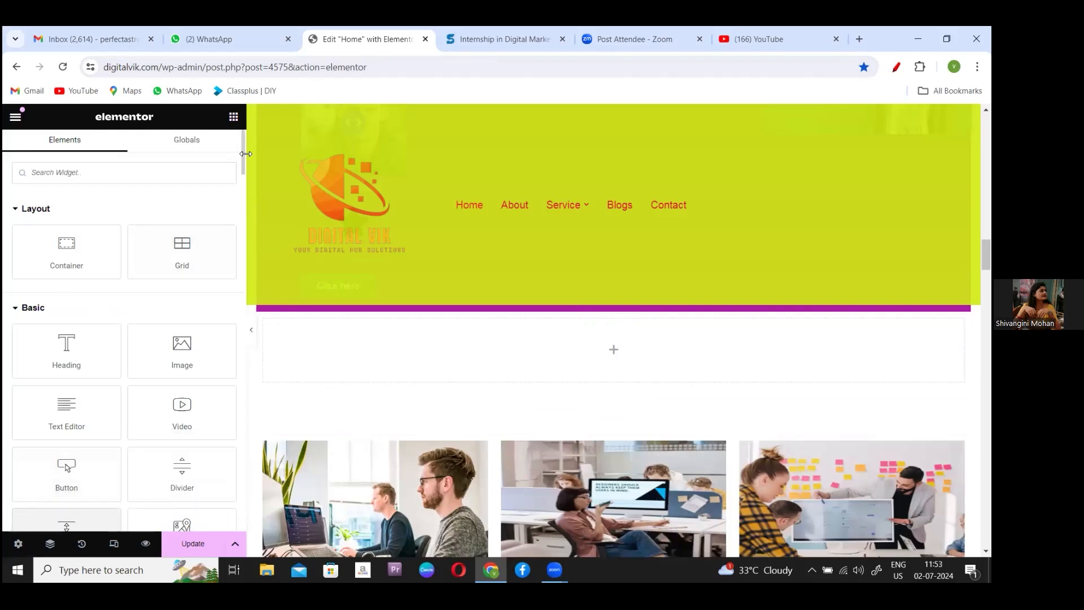
scroll(241, 163, down, 7)
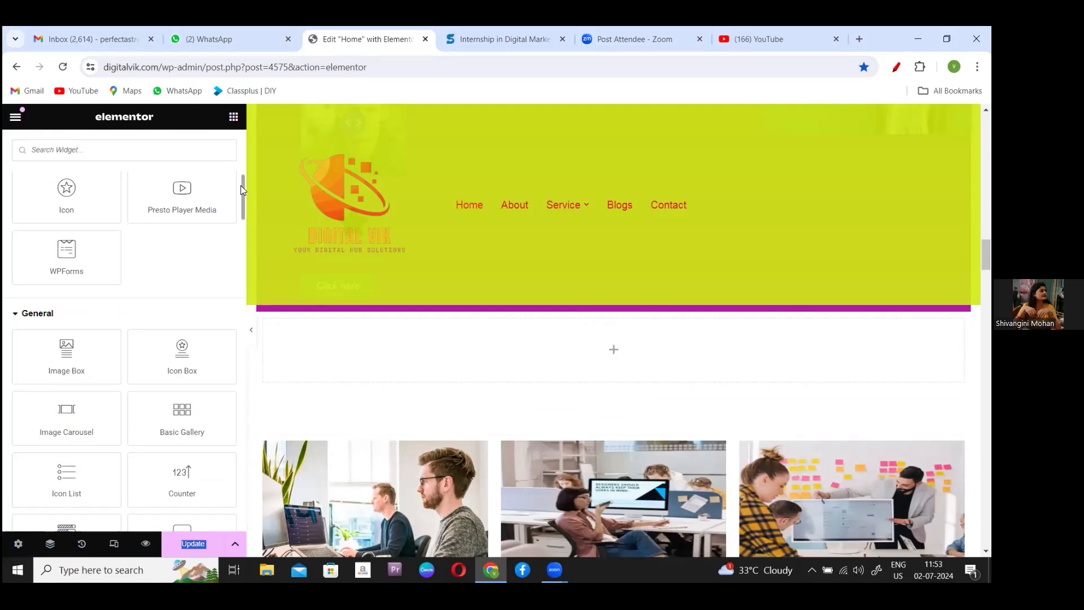
scroll(240, 181, up, 3)
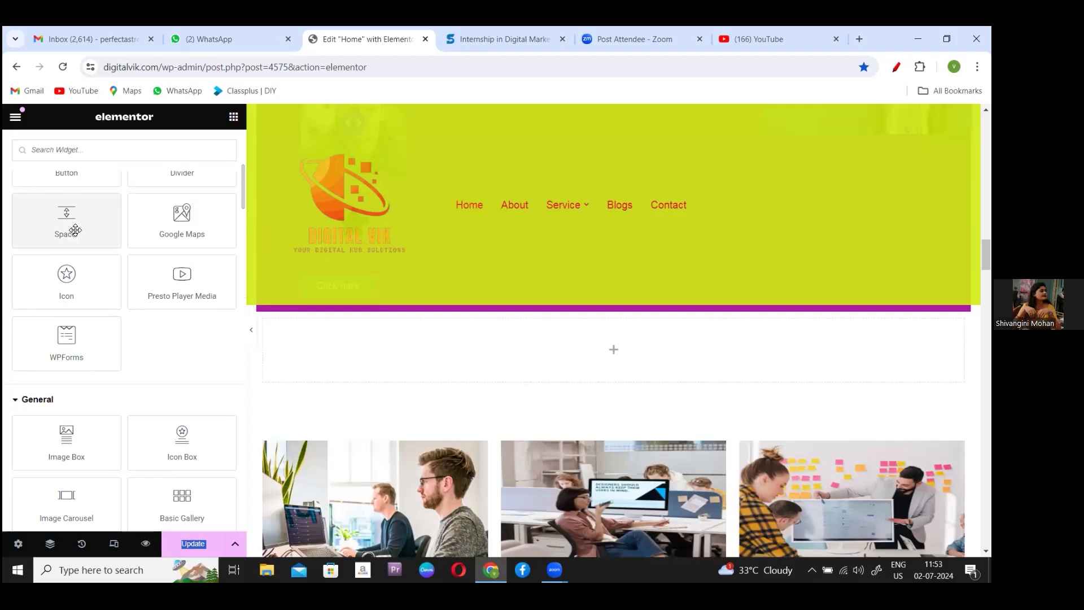
drag(73, 229, 583, 341)
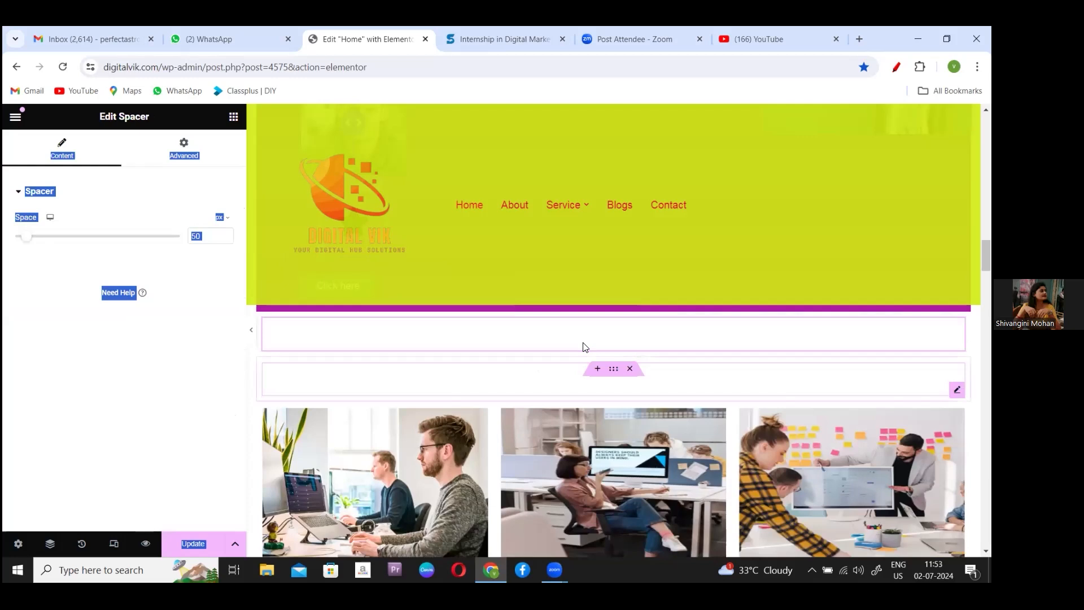
- Delete the newly added Spacer widget
right_click(692, 385)
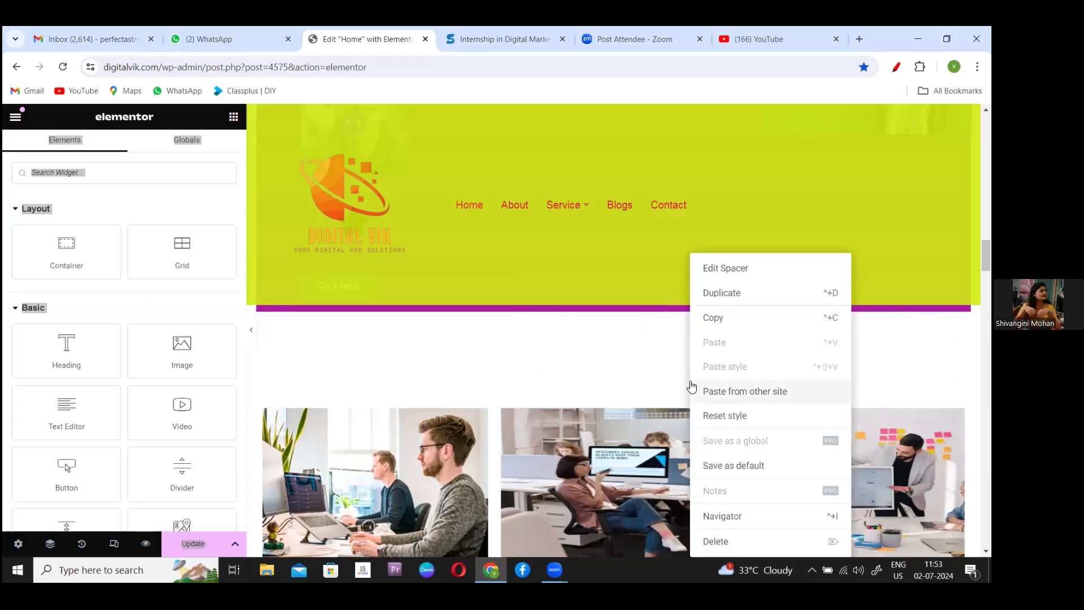
click(716, 542)
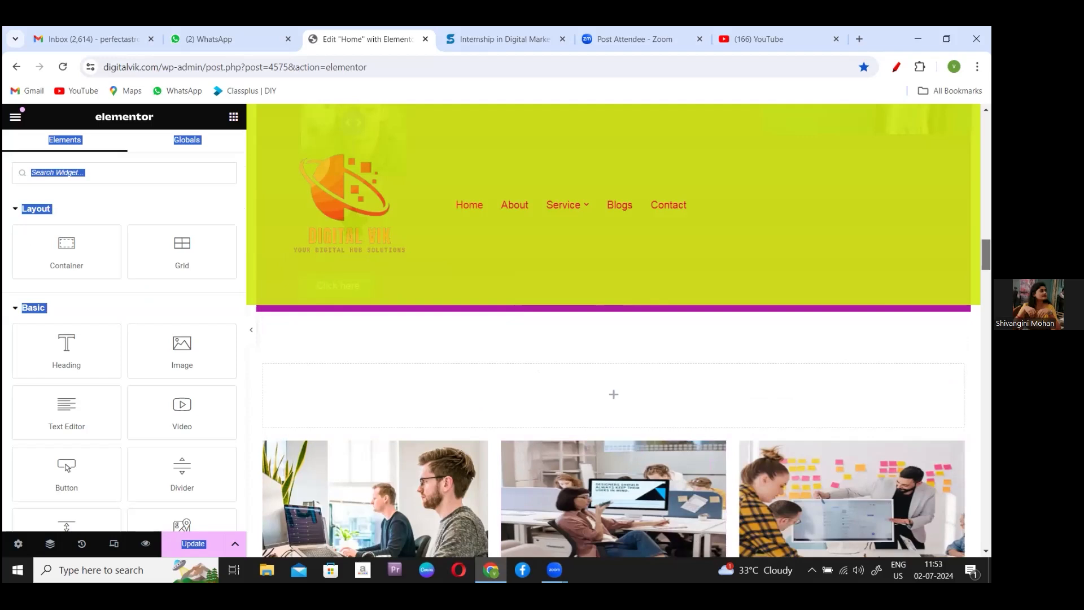
scroll(613, 330, down, 5)
scroll(614, 331, down, 8)
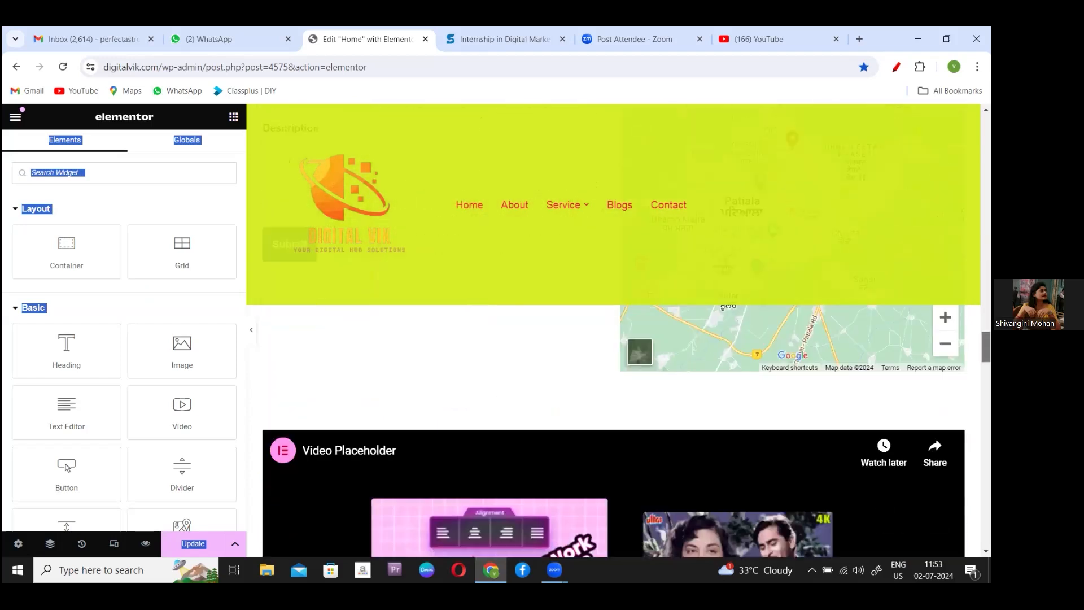
scroll(613, 330, up, 5)
scroll(614, 330, down, 3)
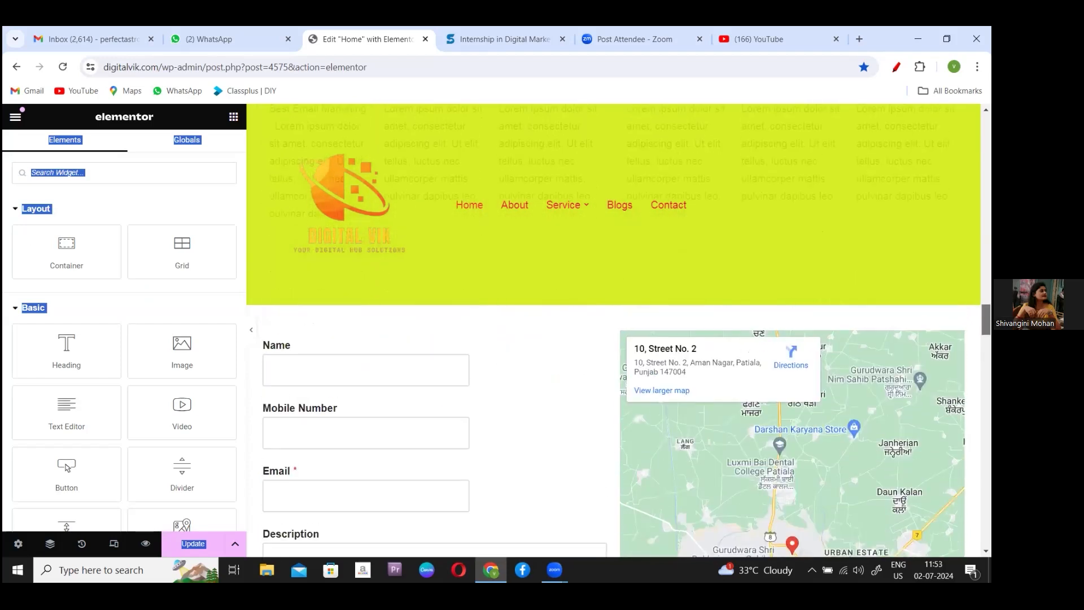
- Delete the bottom-right empty container, leaving three empty boxes
scroll(614, 330, up, 6)
scroll(614, 331, up, 6)
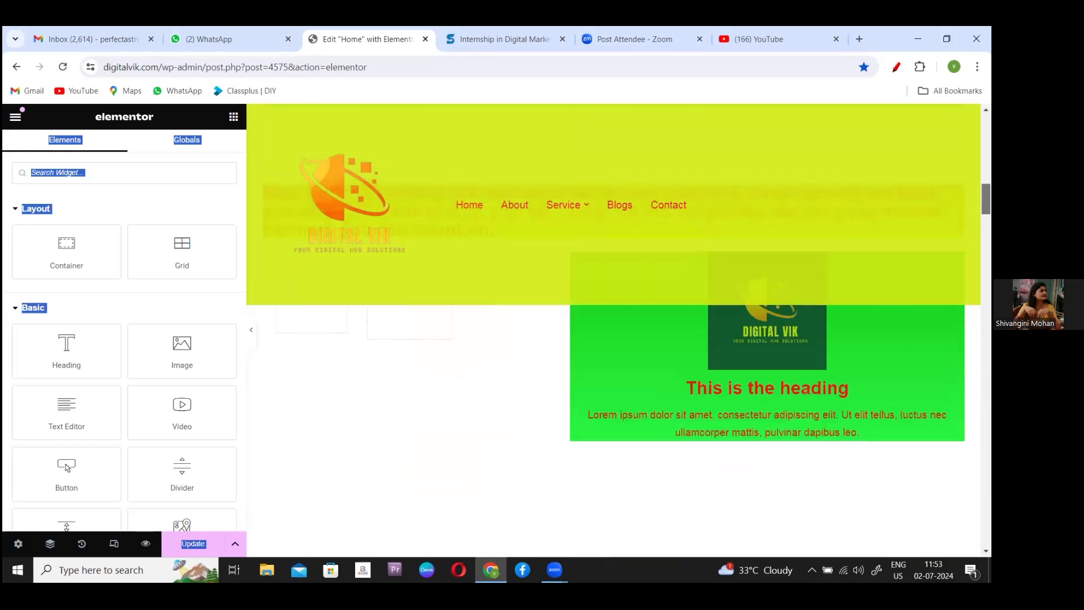
scroll(614, 331, down, 3)
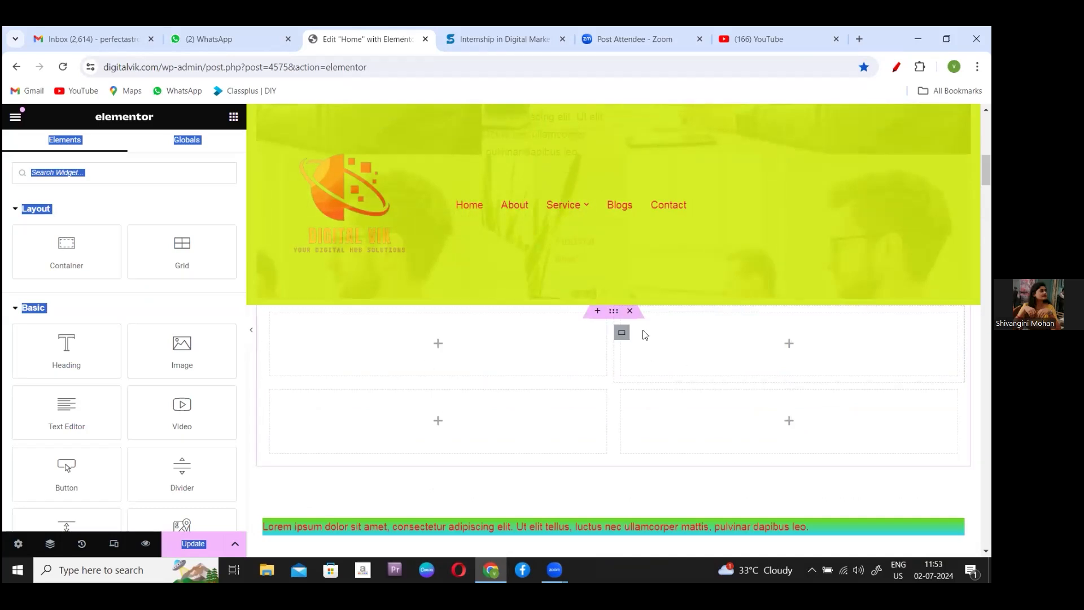
right_click(531, 365)
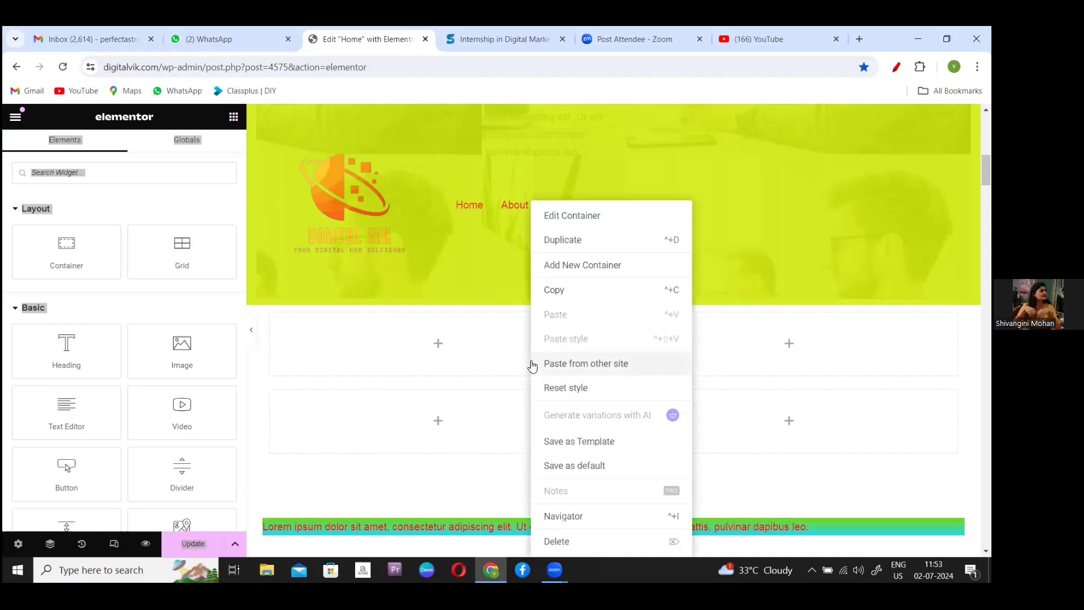
click(557, 540)
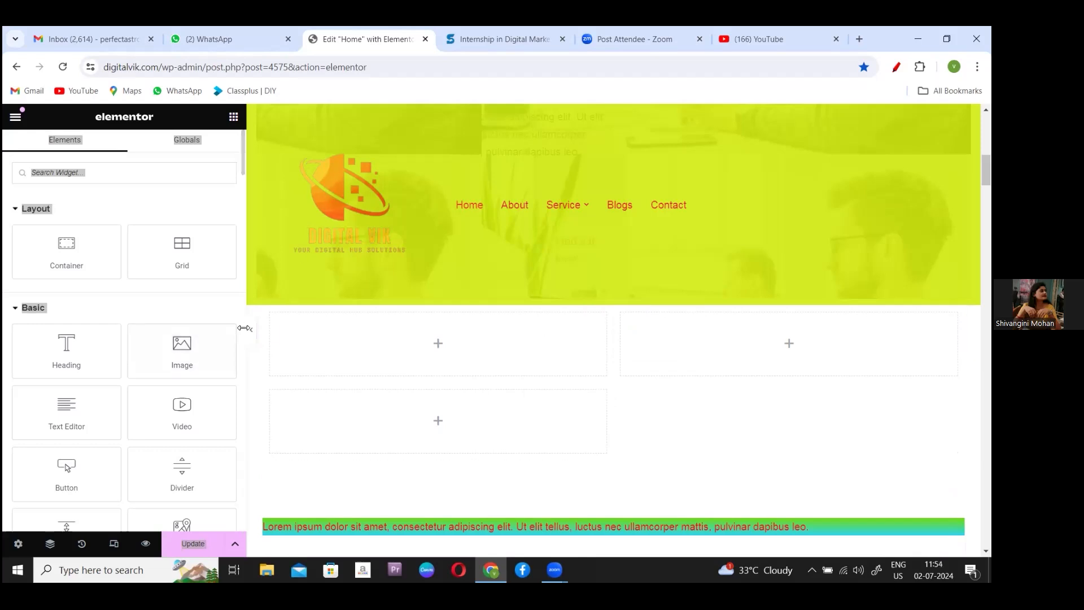
- Put a WPForms widget showing the Contact Us form in the bottom-left empty container, then update the Home page
click(232, 116)
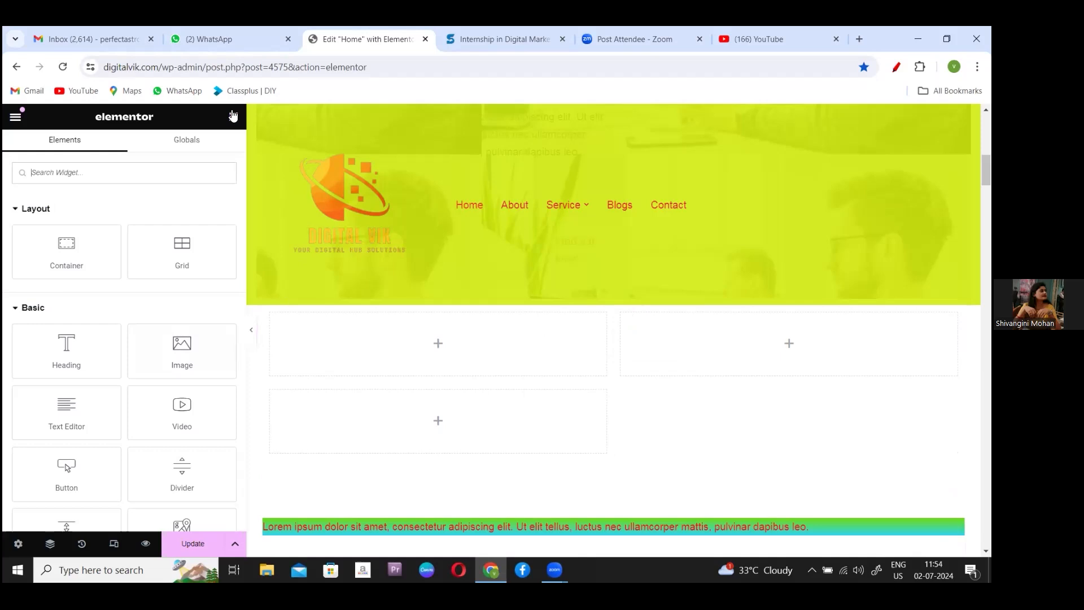
scroll(239, 192, down, 7)
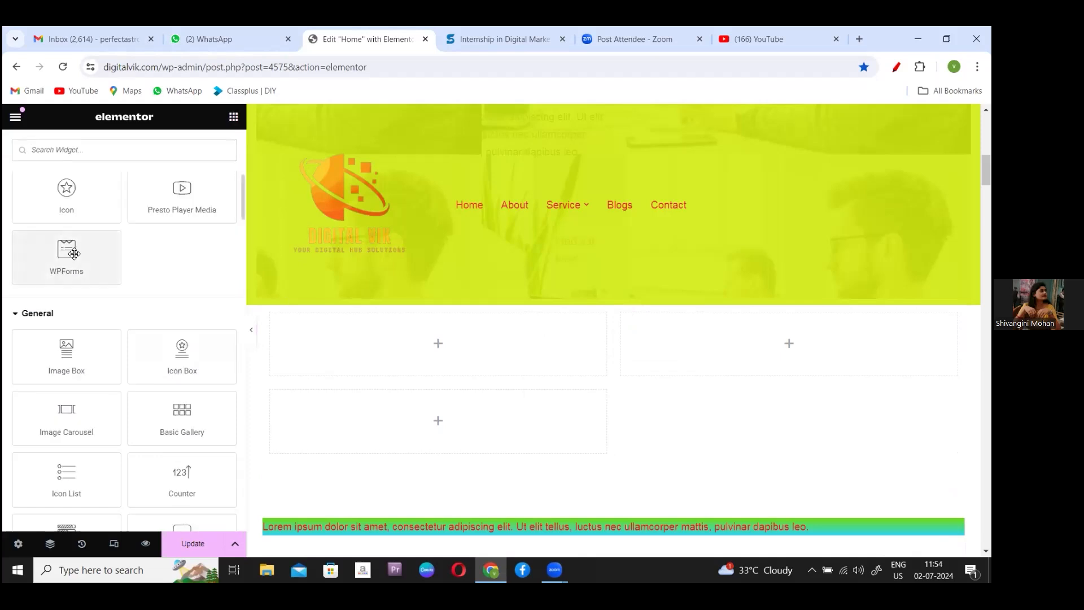
drag(74, 254, 429, 415)
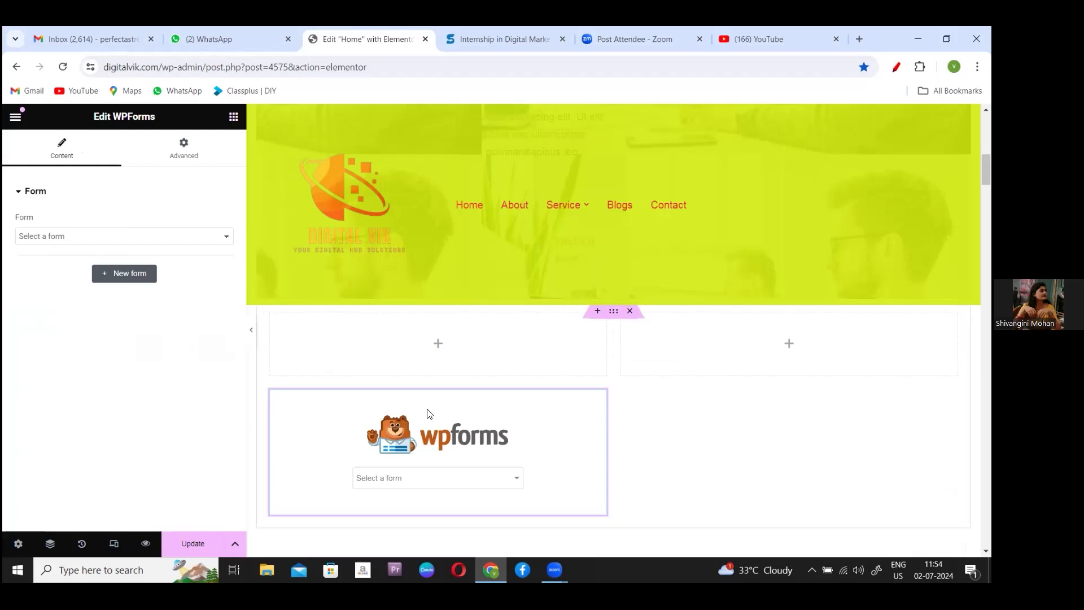
click(228, 238)
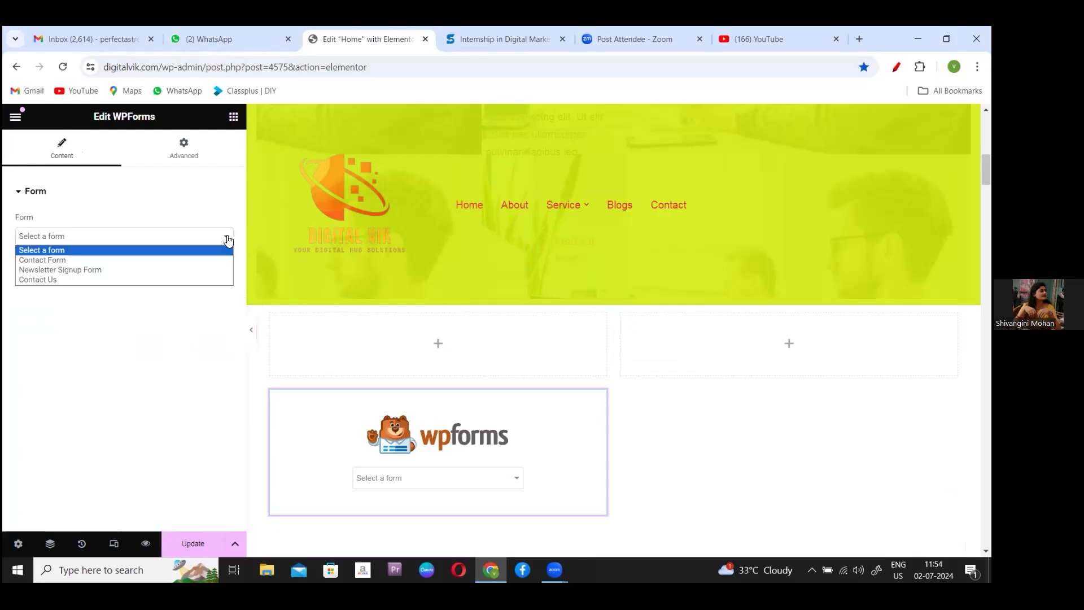
click(40, 276)
click(193, 544)
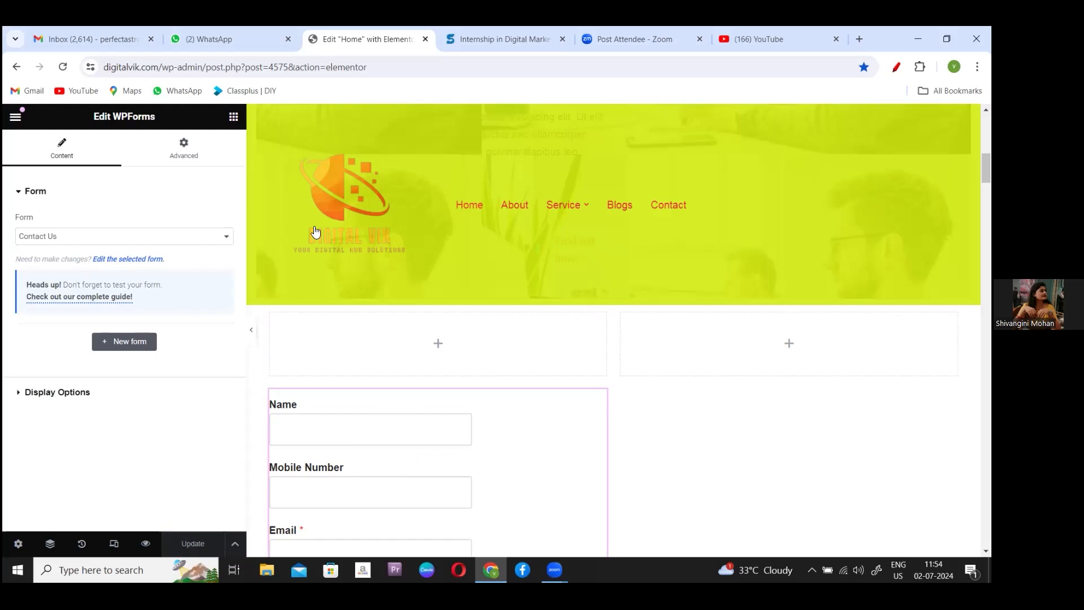
- Return to the live Home page and scroll to check the Contact Us form fields
click(17, 67)
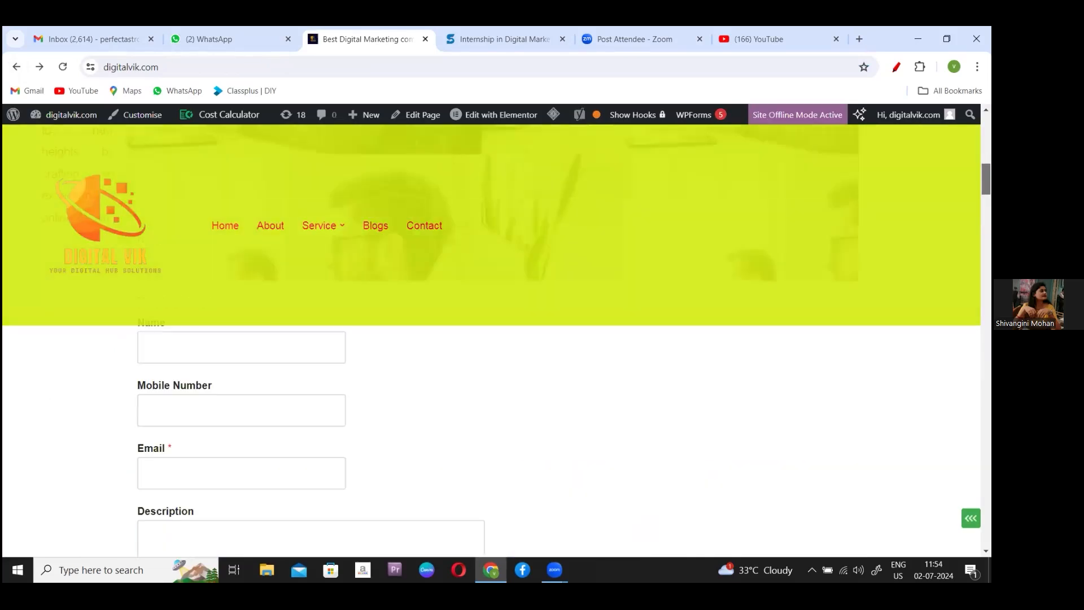
mouse_move(987, 179)
mouse_down()
mouse_move(987, 200)
mouse_move(987, 149)
mouse_move(987, 199)
mouse_move(987, 165)
mouse_move(987, 175)
mouse_up()
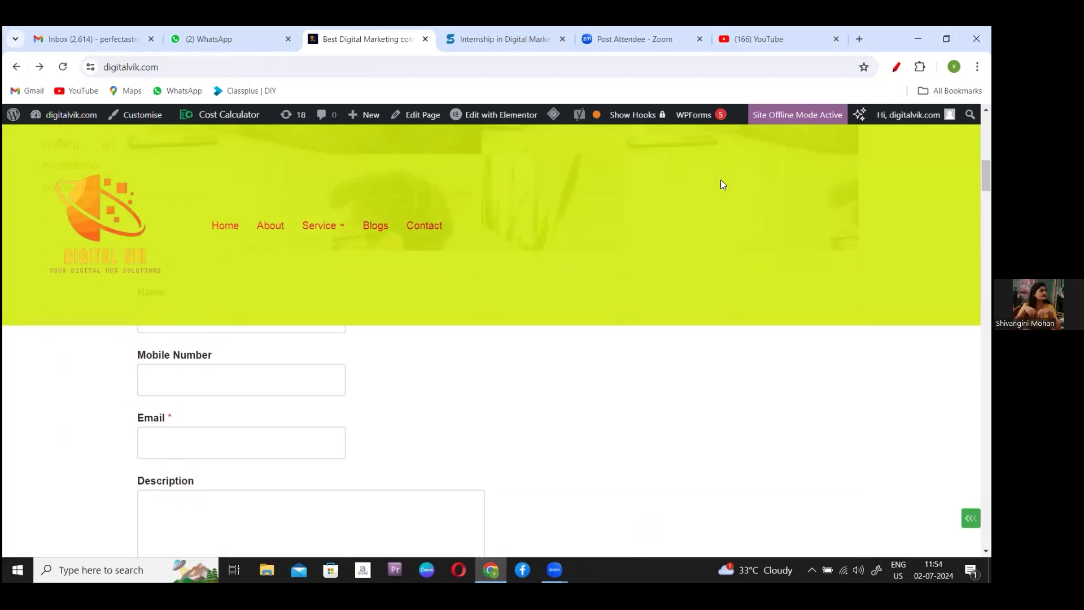
mouse_move(986, 175)
mouse_down()
mouse_move(987, 215)
mouse_move(987, 180)
mouse_up()
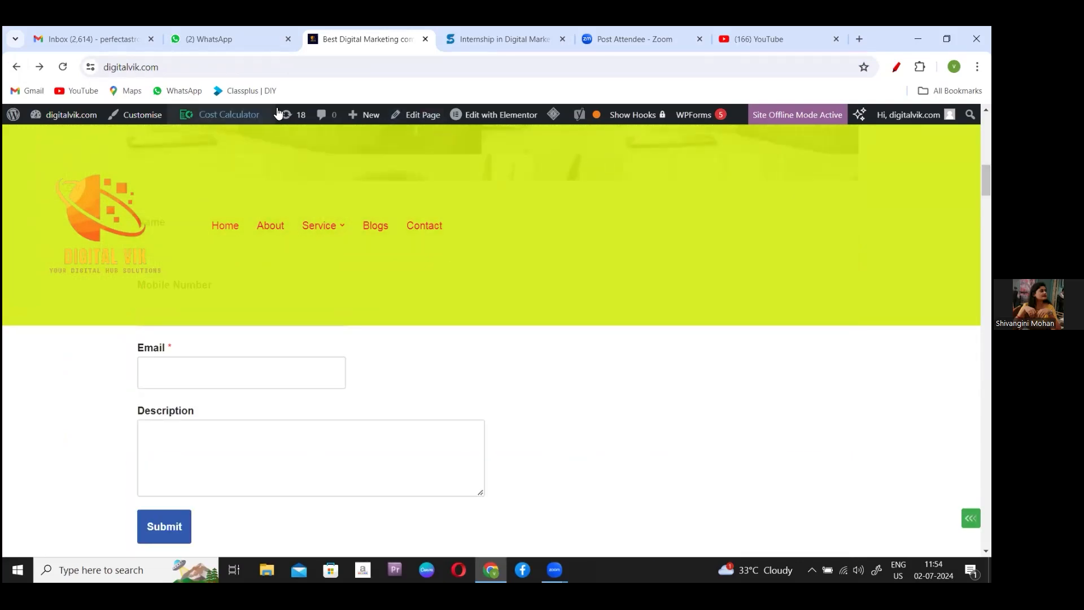
mouse_move(524, 114)
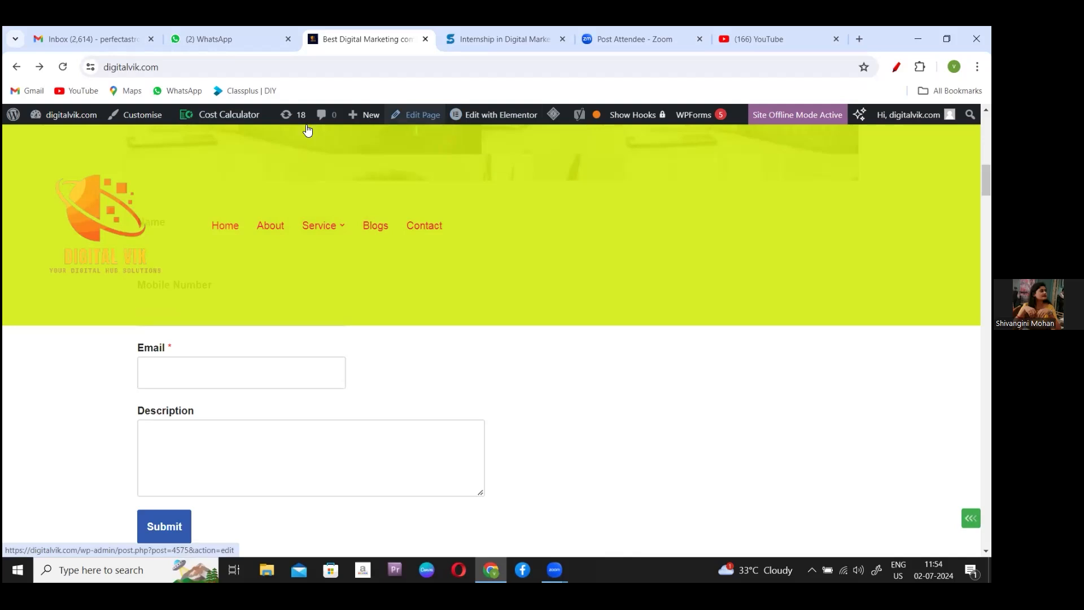
mouse_move(72, 115)
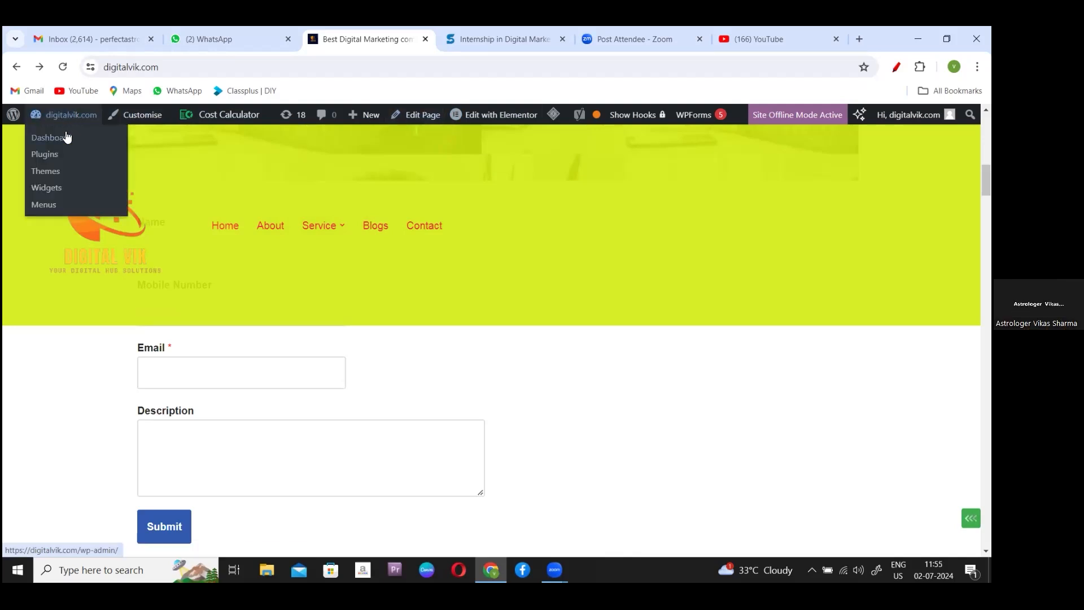
- Go to the admin dashboard and open the WPForms overview with Contact Us, Newsletter Signup Form and Contact Form
click(67, 137)
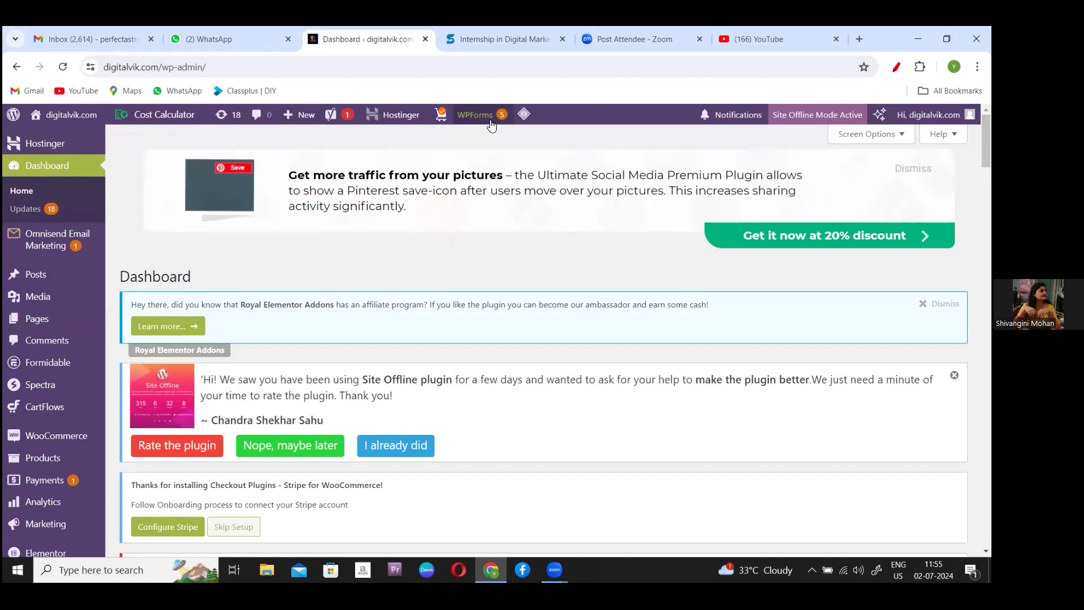
mouse_move(484, 120)
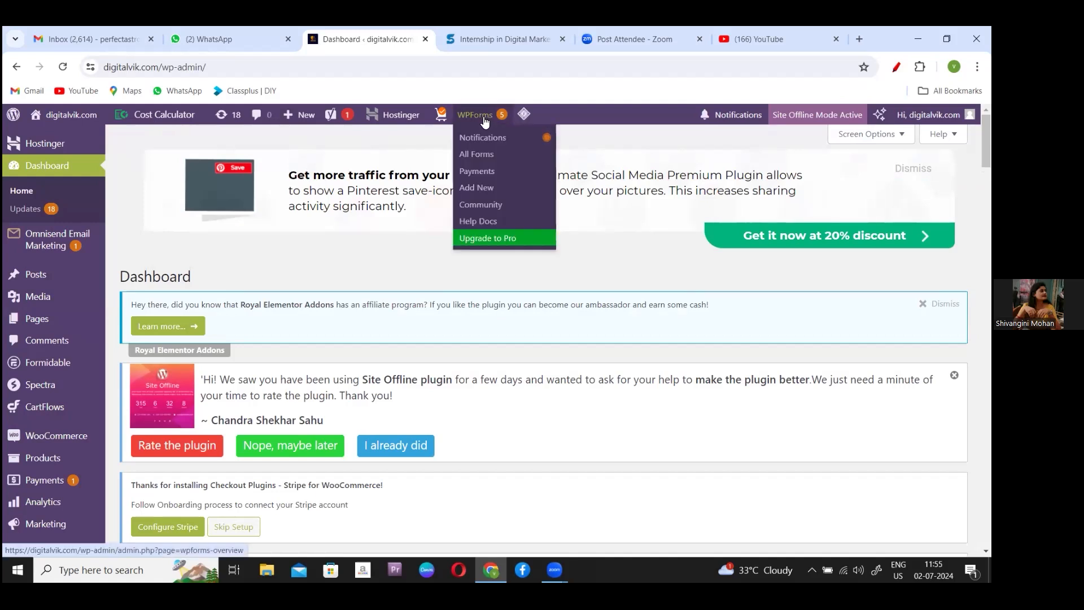
click(484, 120)
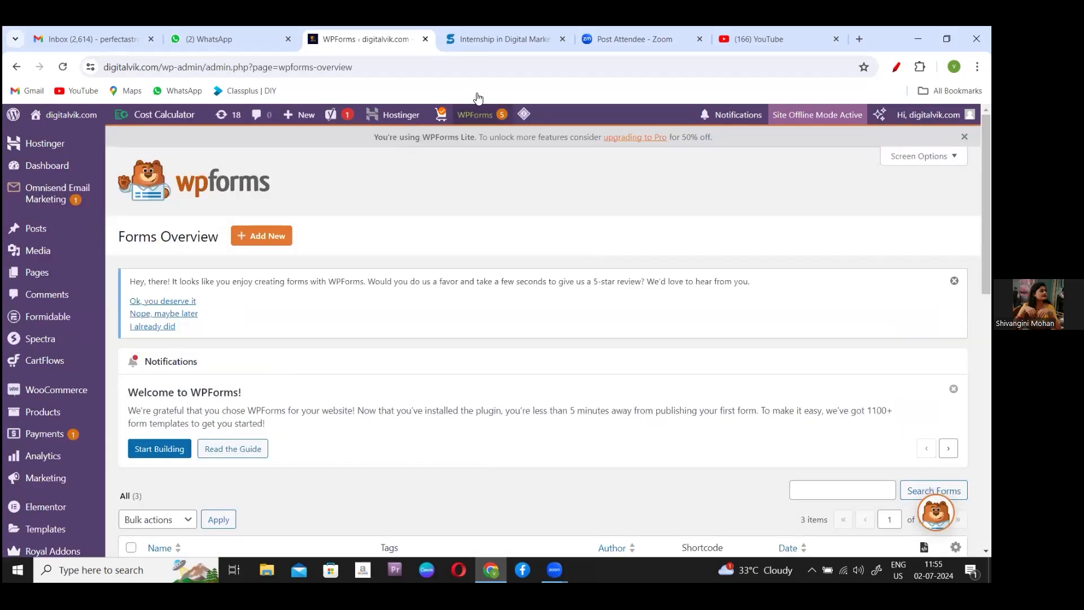
drag(986, 192, 986, 289)
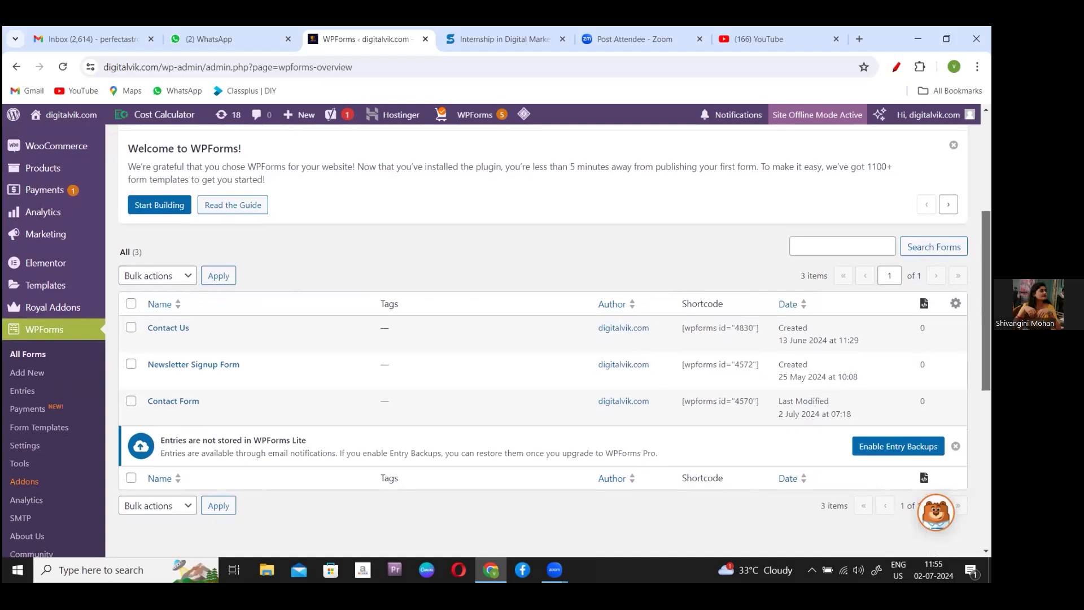
scroll(427, 331, up, 1)
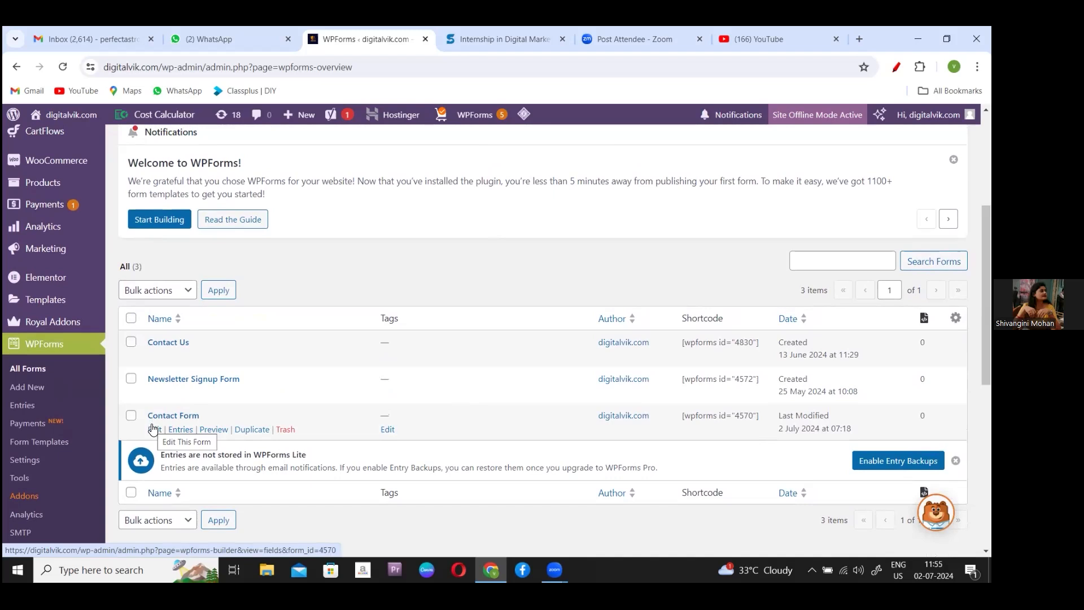
click(153, 429)
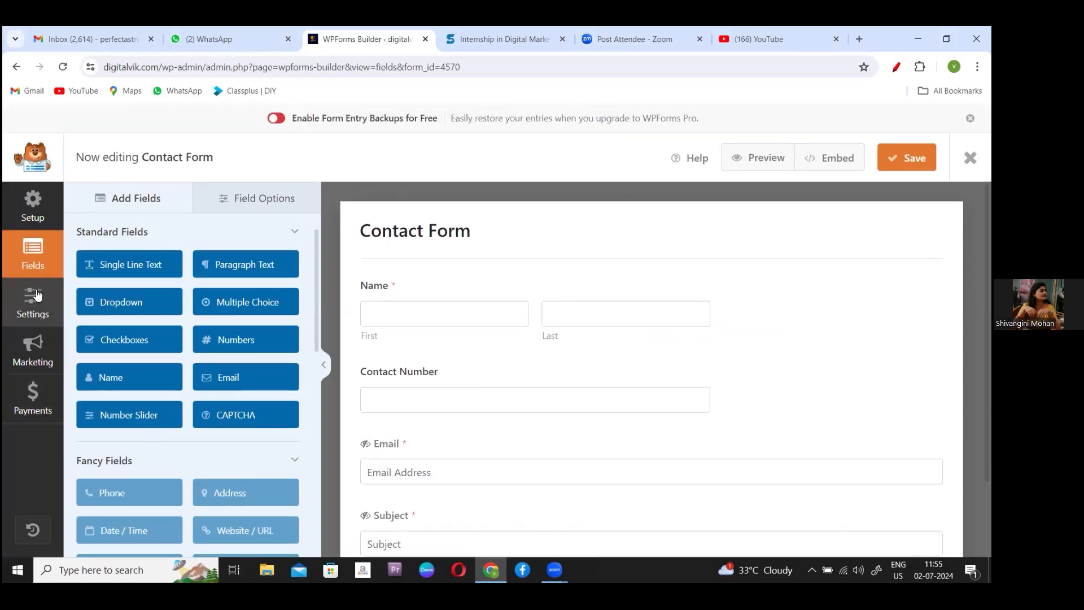
click(31, 315)
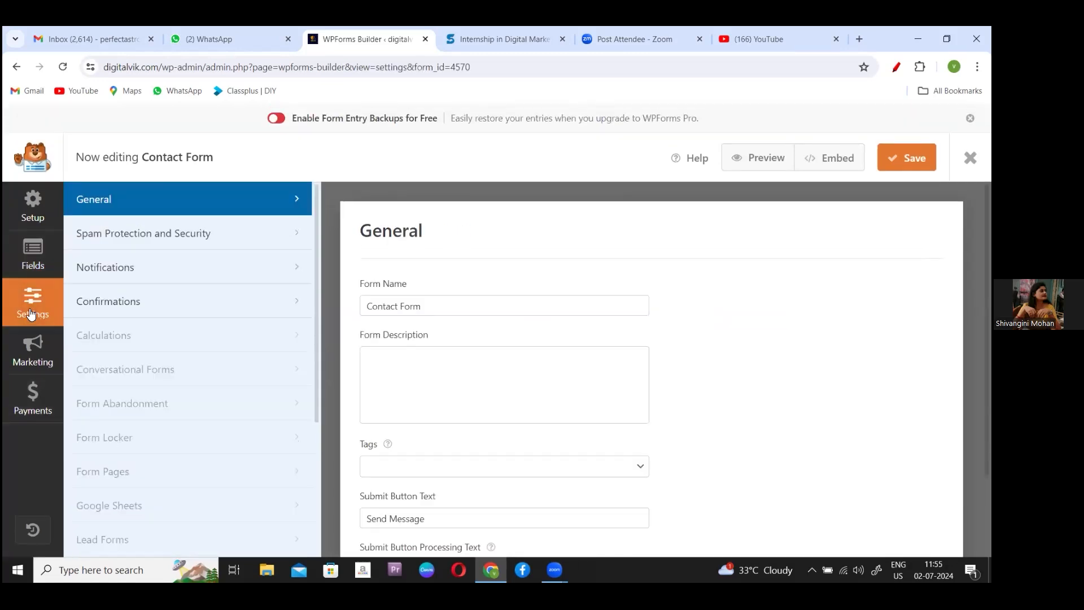
click(121, 268)
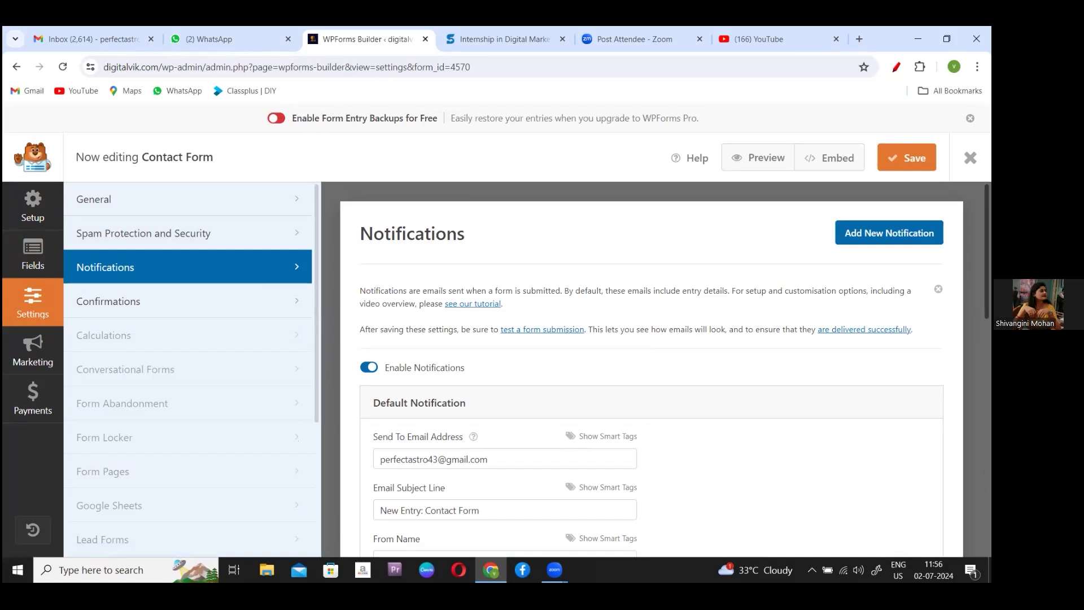
scroll(651, 375, down, 3)
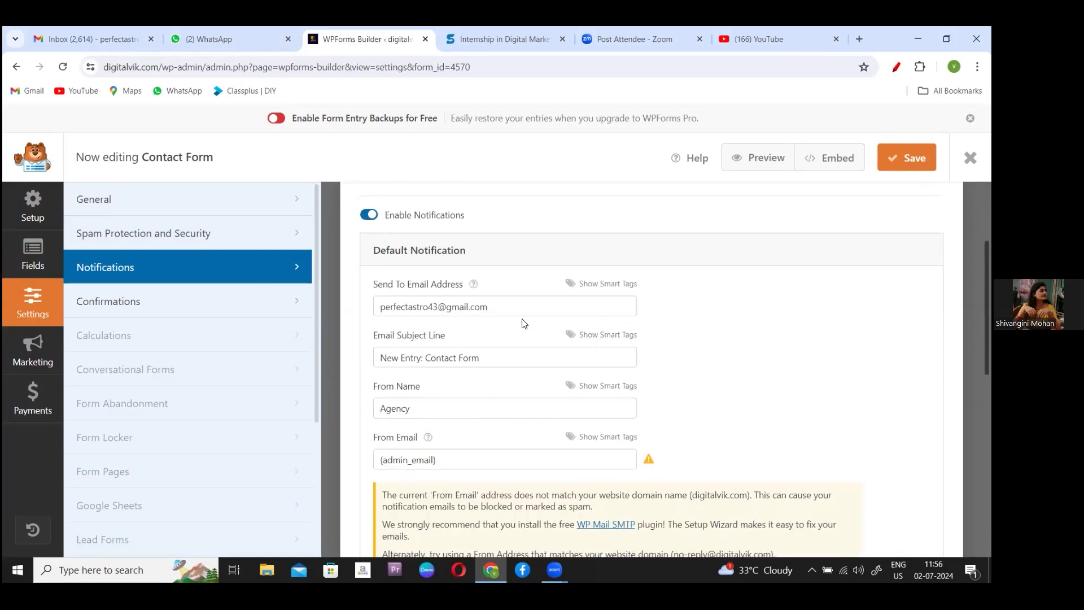
- Replace the Gmail recipient in Send To Email Address with {field_id="1"},{admin_email}
click(492, 305)
key(BackSpace)
key(BackSpace)
key(BackSpace)
key(BackSpace)
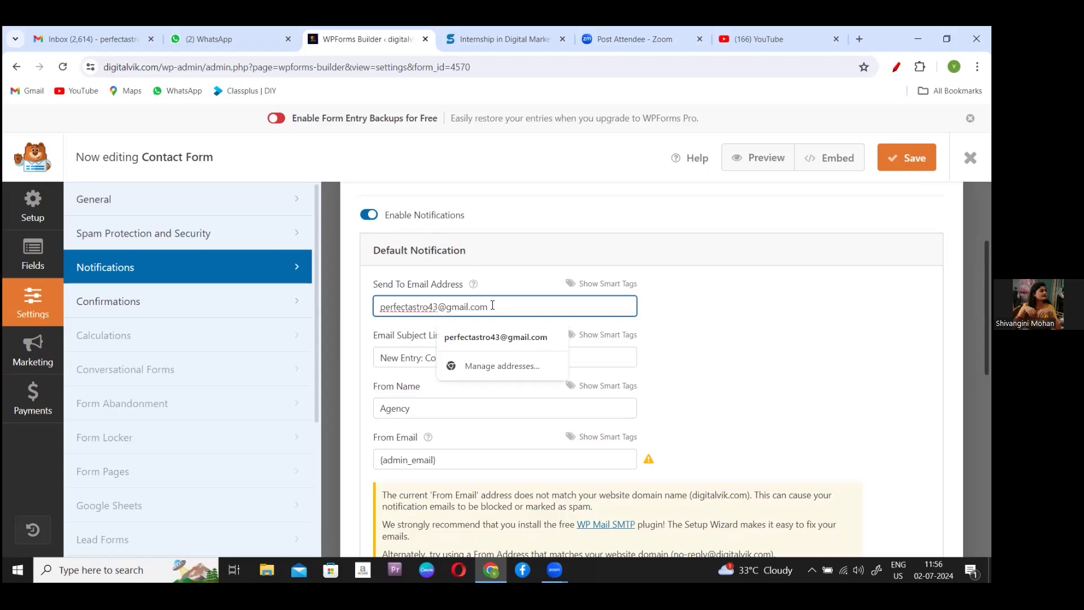
key(BackSpace)
key(BackSpace)
key(BackSpace)
key(BackSpace)
key(BackSpace)
key(BackSpace)
key(BackSpace)
key(BackSpace)
key(BackSpace)
key(BackSpace)
key(BackSpace)
key(BackSpace)
key(BackSpace)
key(BackSpace)
key(BackSpace)
key(BackSpace)
key(BackSpace)
key(BackSpace)
key(BackSpace)
key(BackSpace)
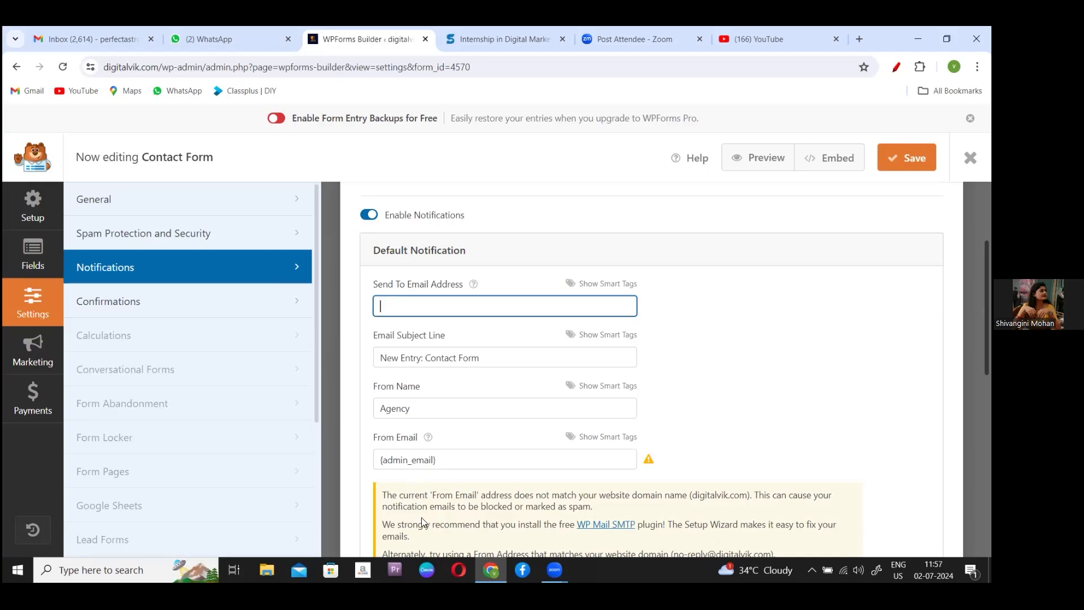
click(446, 104)
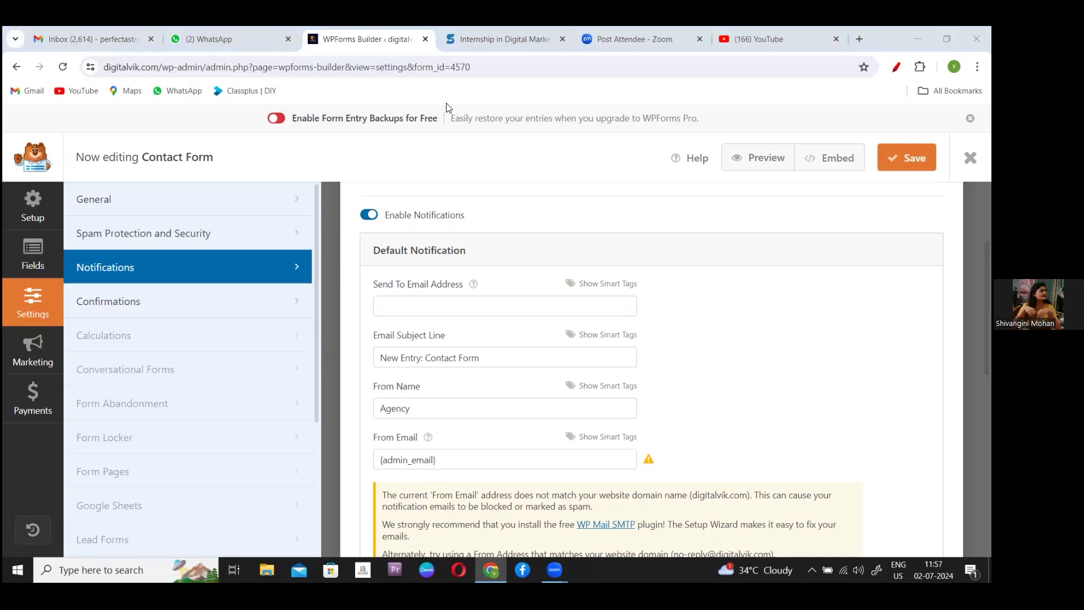
click(526, 157)
key(ctrl+a)
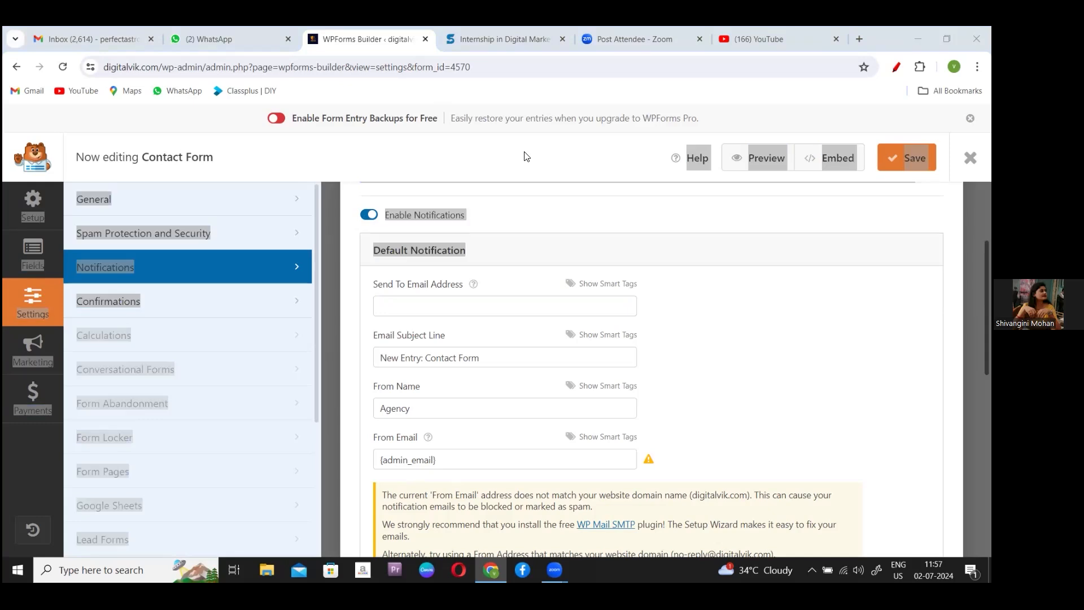
click(685, 259)
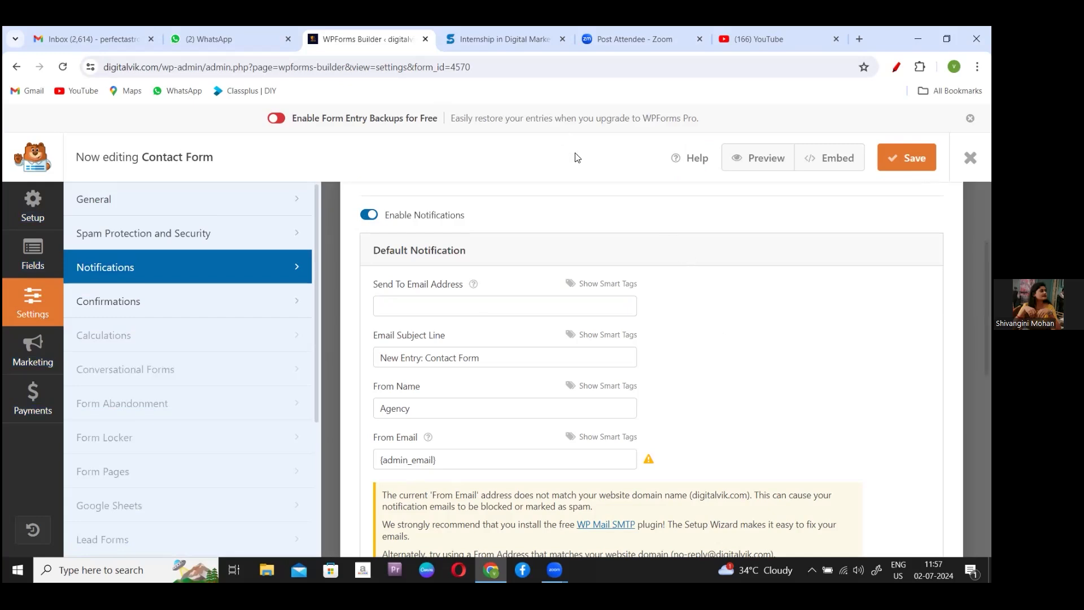
click(440, 300)
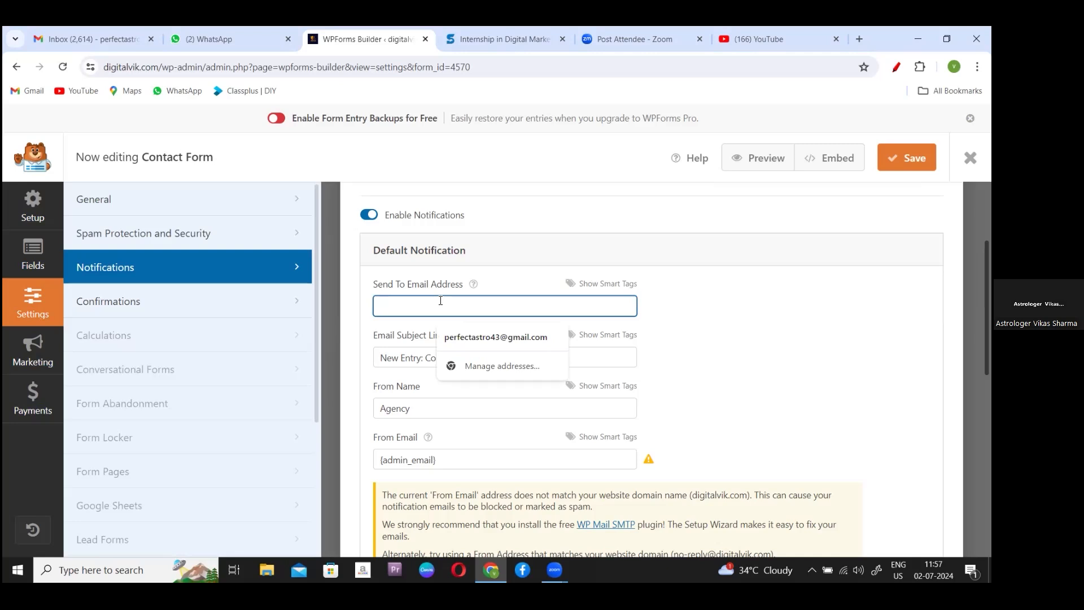
text({field_id="1"},{admin_email})
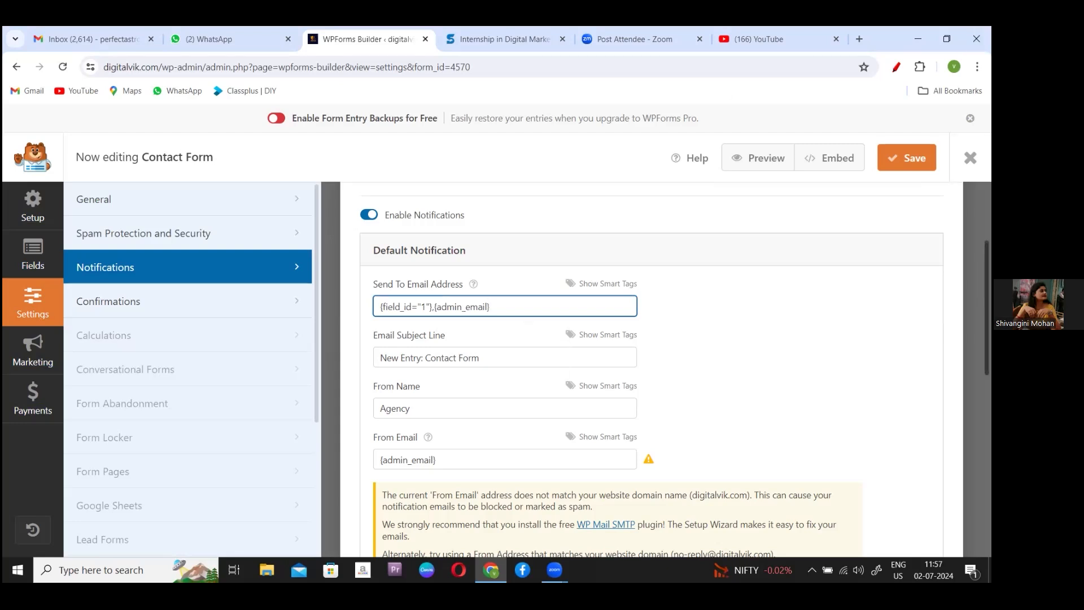
- Change the Reply-To field from {field_id="1"} to the pasted {admin_email}
scroll(649, 367, down, 2)
scroll(650, 367, down, 3)
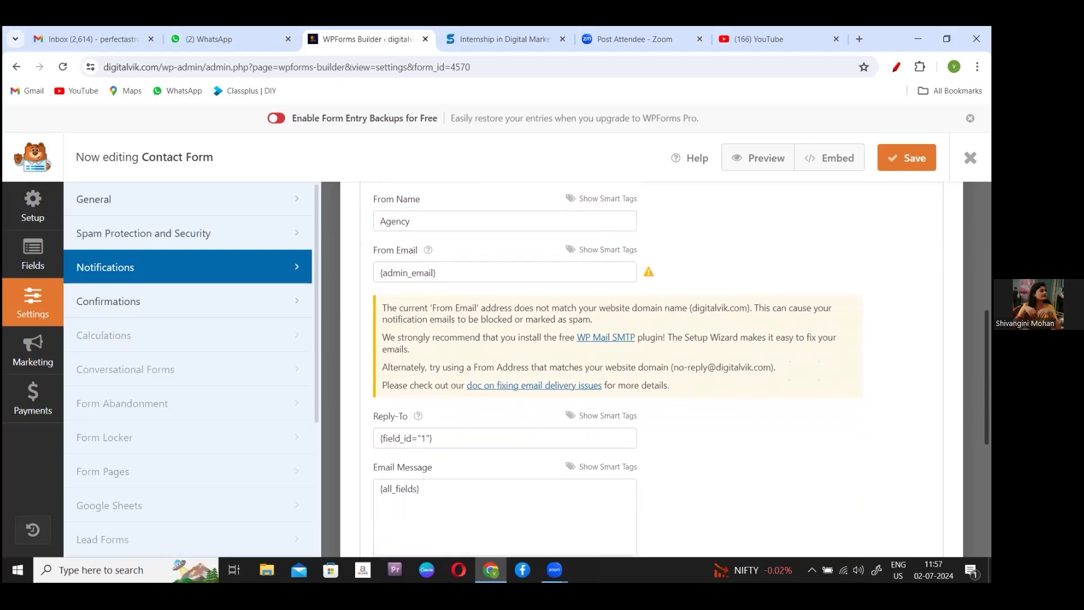
scroll(649, 367, up, 1)
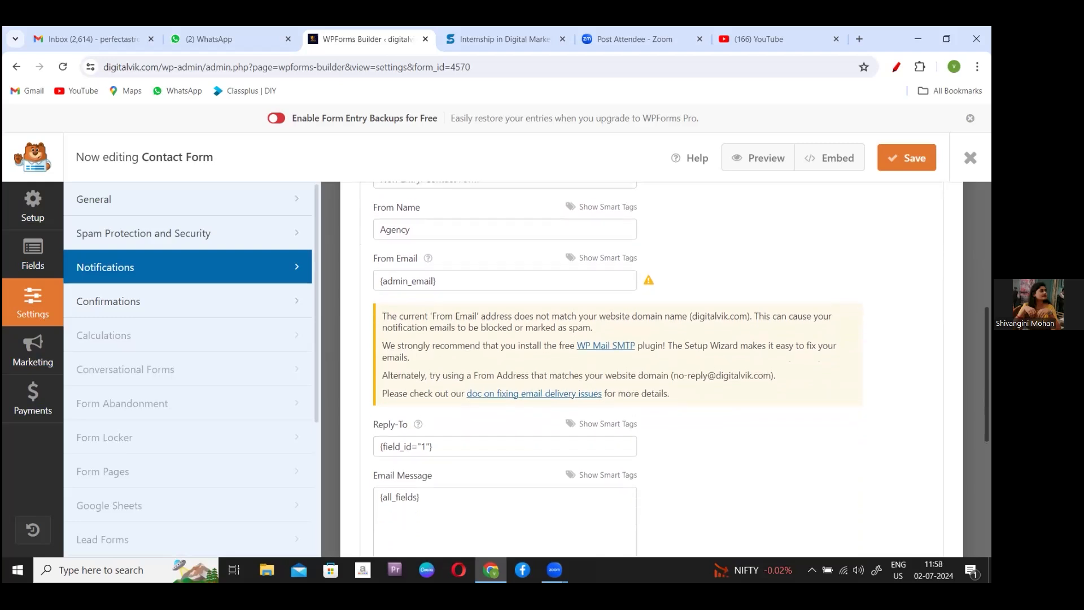
scroll(604, 367, down, 3)
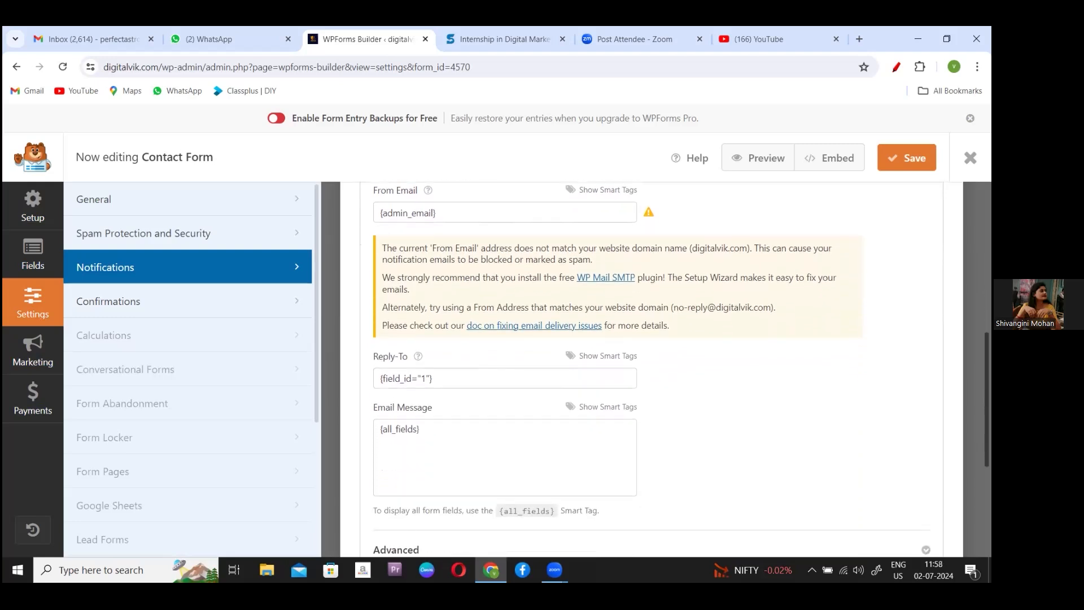
scroll(604, 367, down, 1)
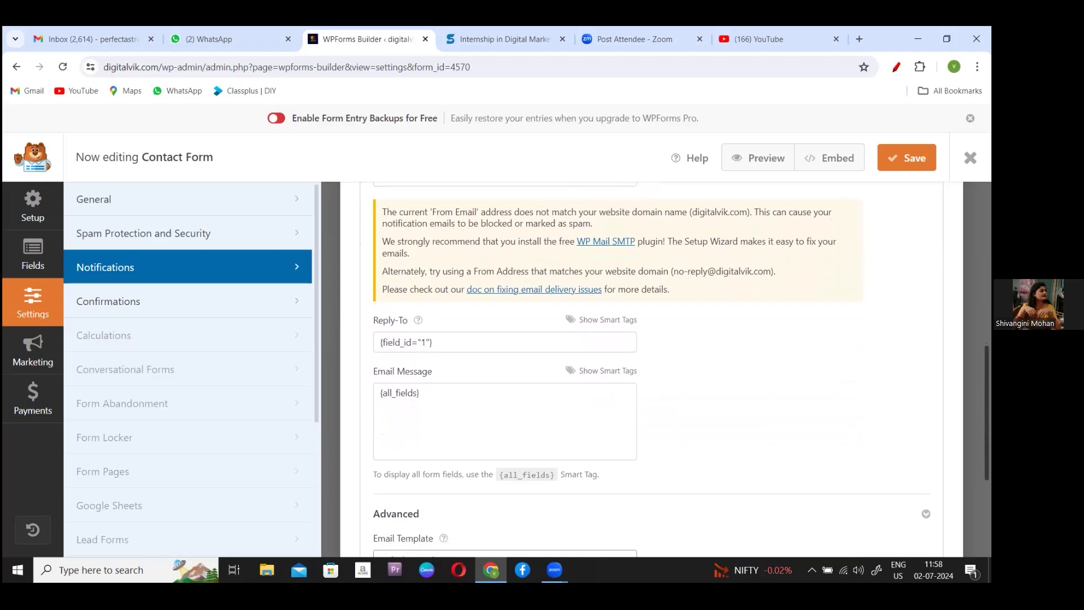
scroll(641, 369, up, 1)
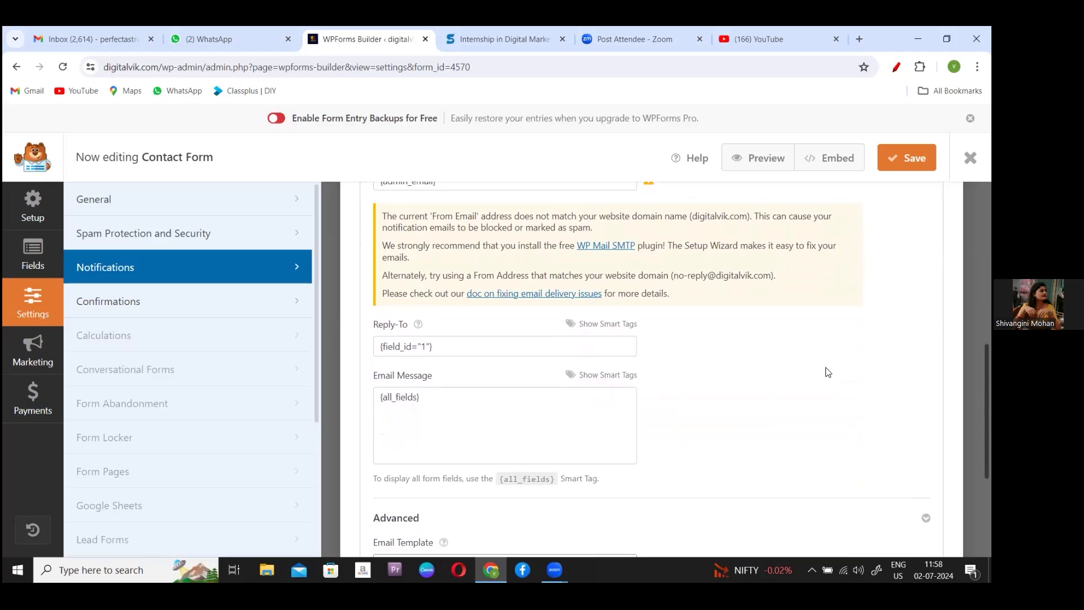
click(454, 351)
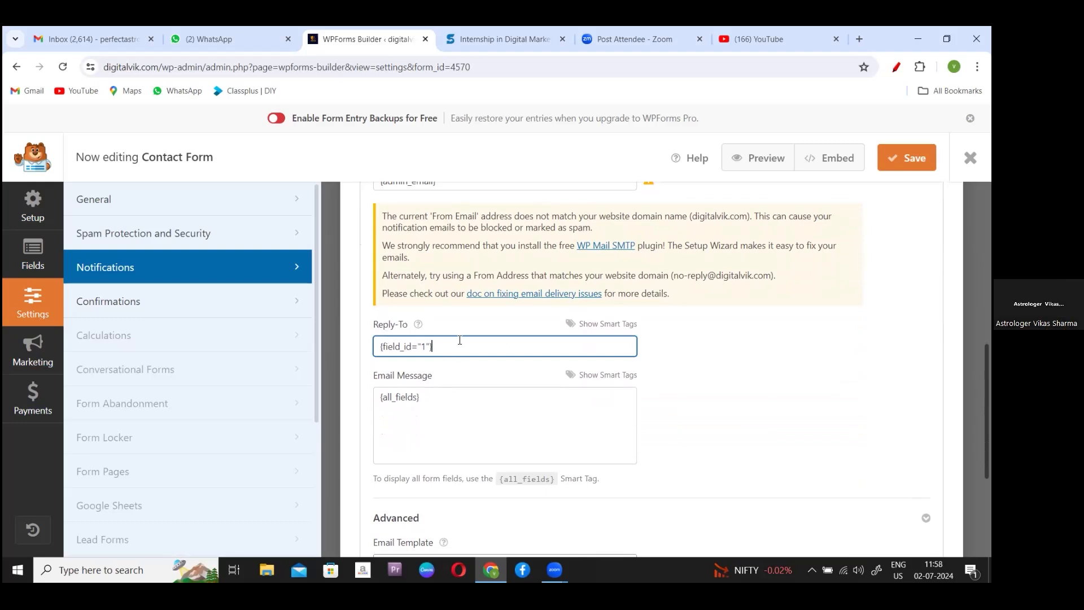
key(BackSpace)
key(BackSpace)
key(BackSpace)
key(BackSpace)
key(BackSpace)
key(BackSpace)
key(BackSpace)
key(BackSpace)
key(BackSpace)
key(BackSpace)
key(BackSpace)
key(BackSpace)
key(BackSpace)
key(BackSpace)
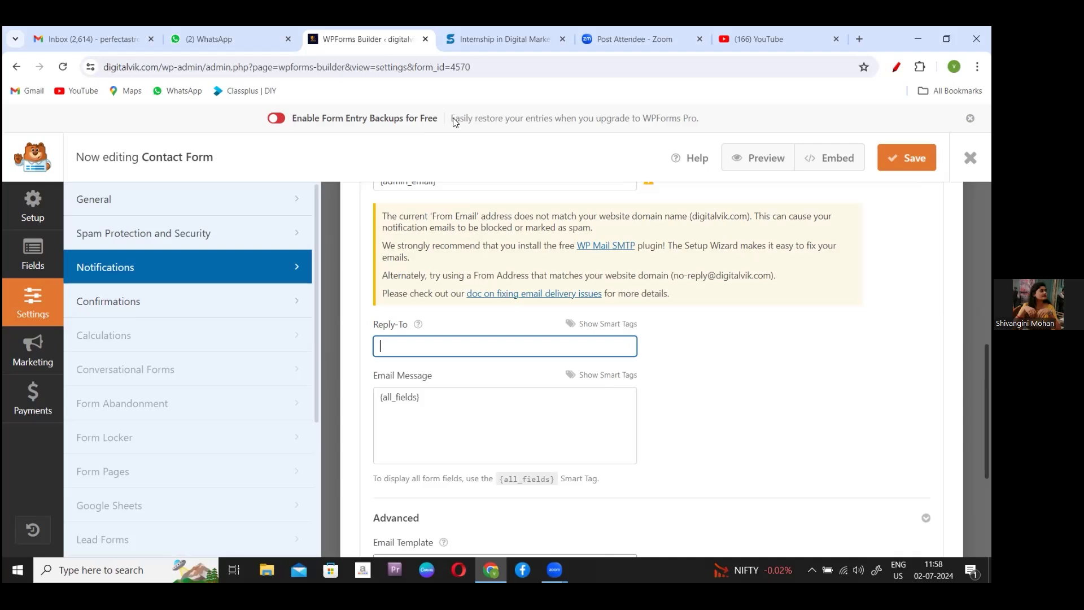
click(539, 103)
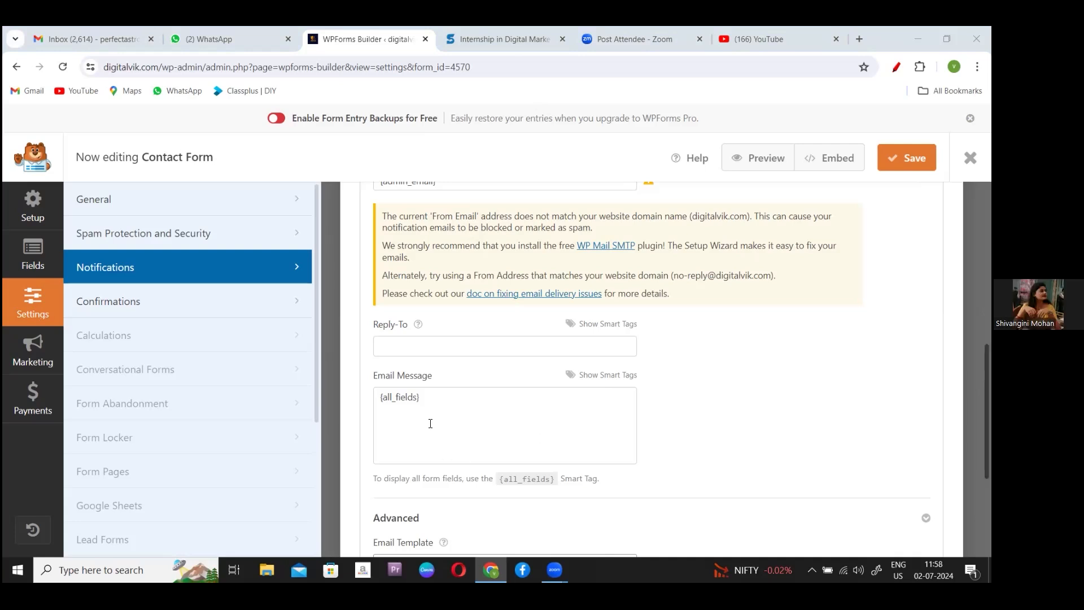
click(447, 351)
text({admin_email})
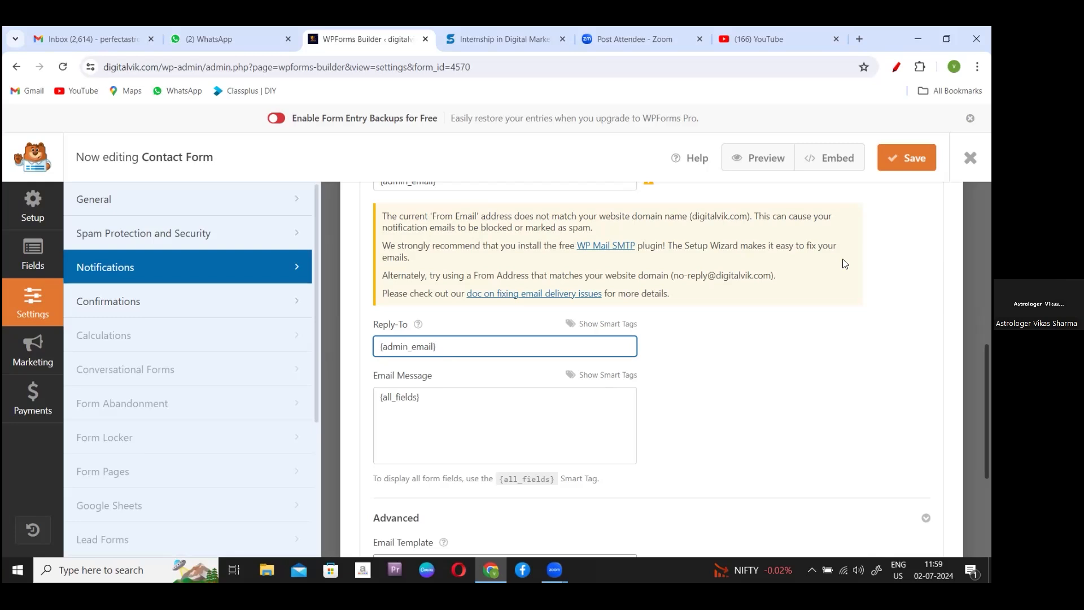
scroll(649, 367, up, 6)
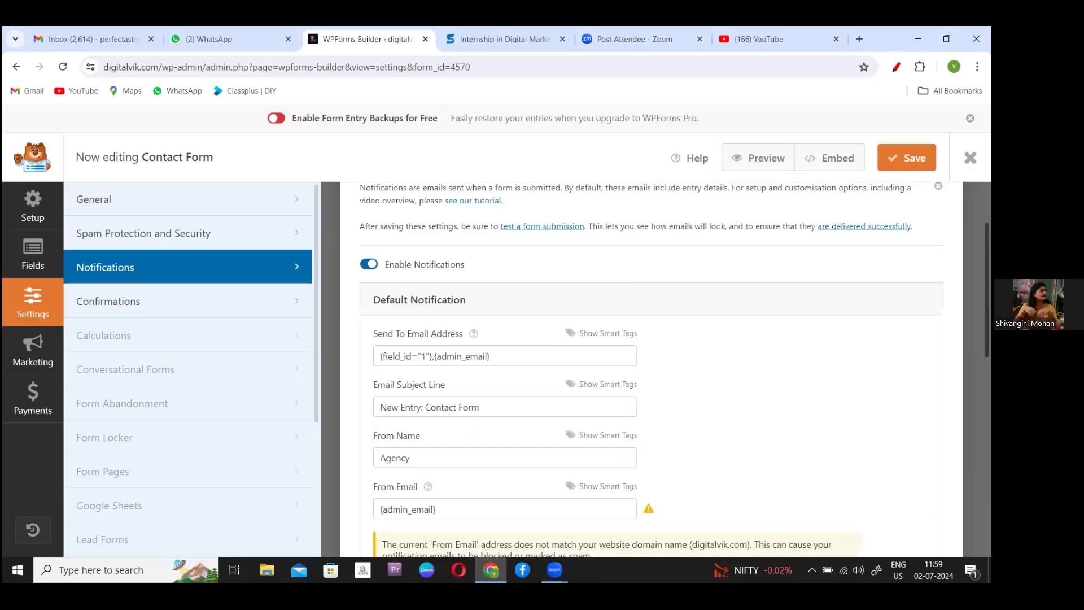
scroll(501, 390, up, 2)
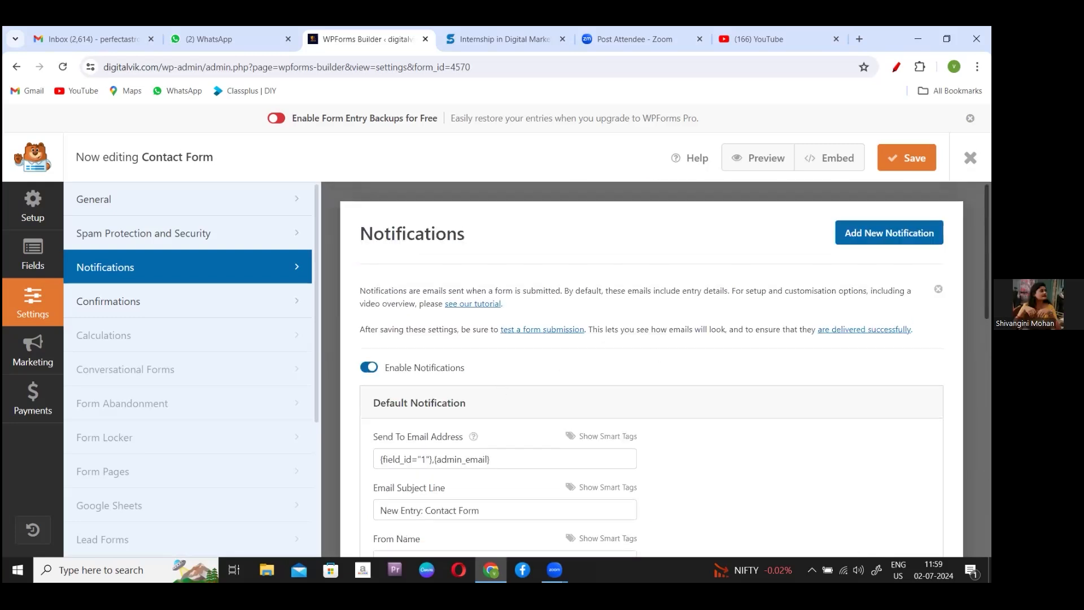
click(540, 458)
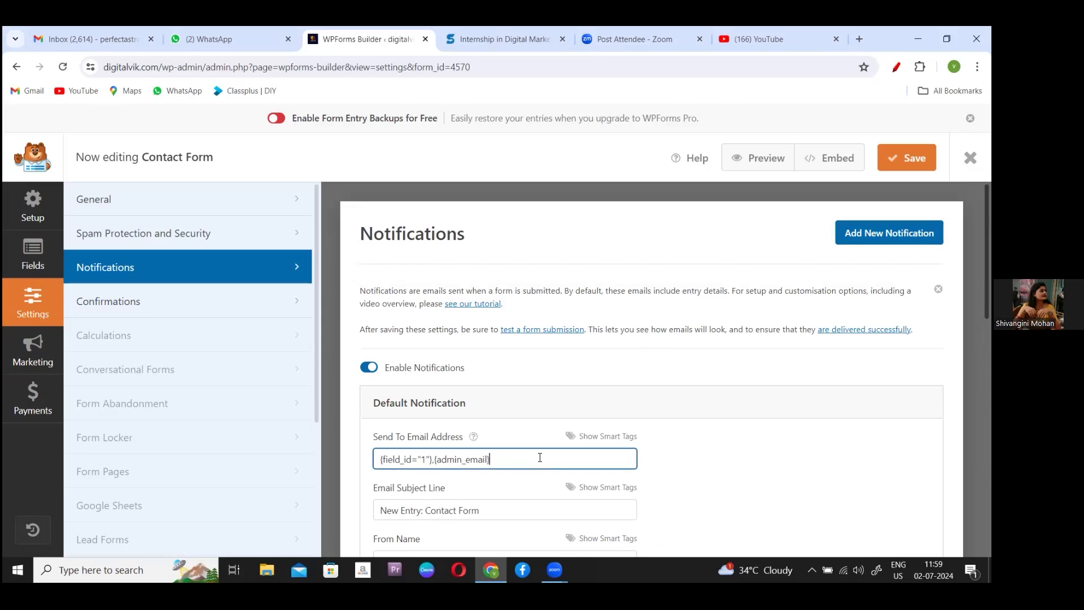
scroll(664, 367, down, 3)
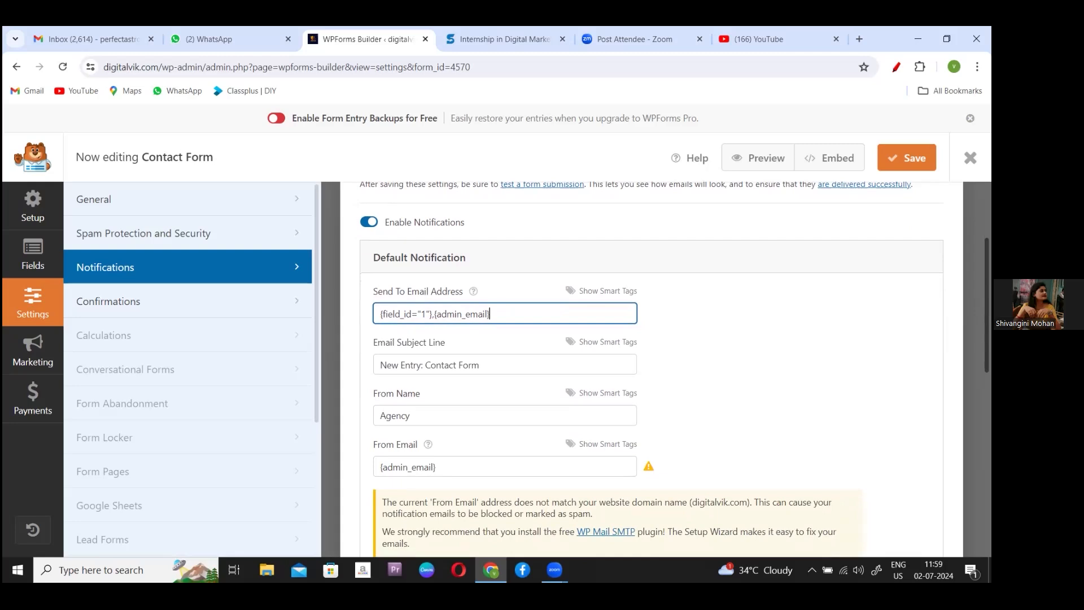
scroll(674, 369, down, 3)
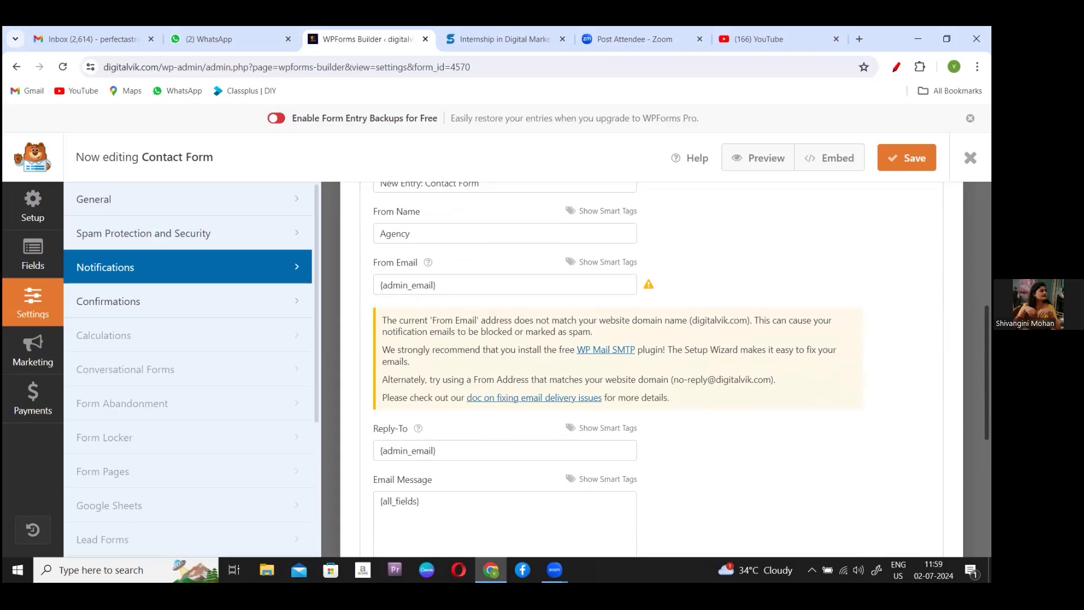
scroll(661, 367, up, 4)
scroll(660, 367, down, 4)
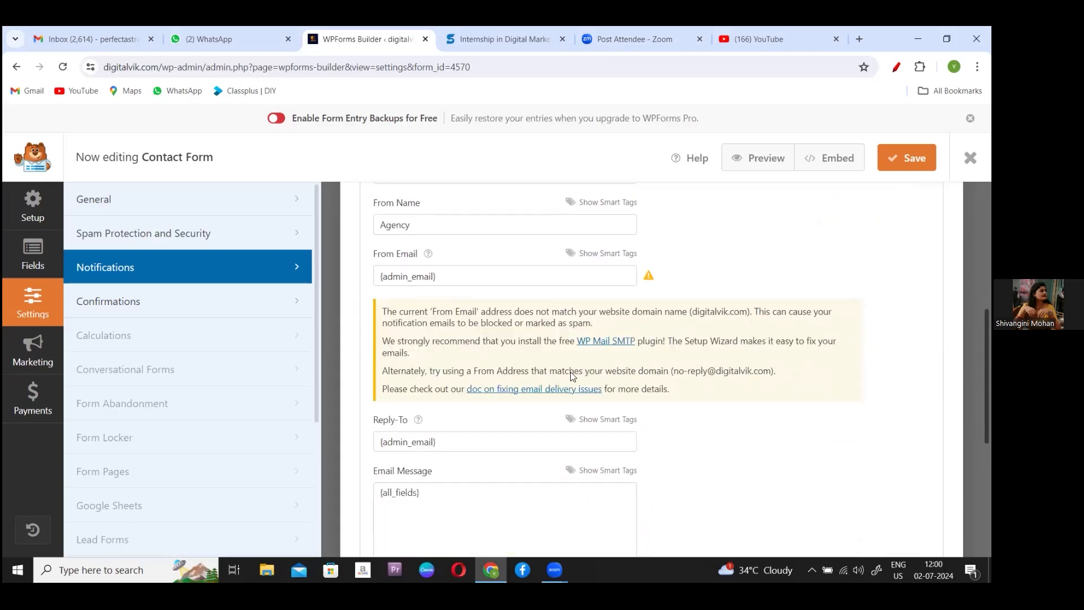
- Add 'Thank you for contacting us.We will contact shortly' on a new line below {all_fields}
click(440, 505)
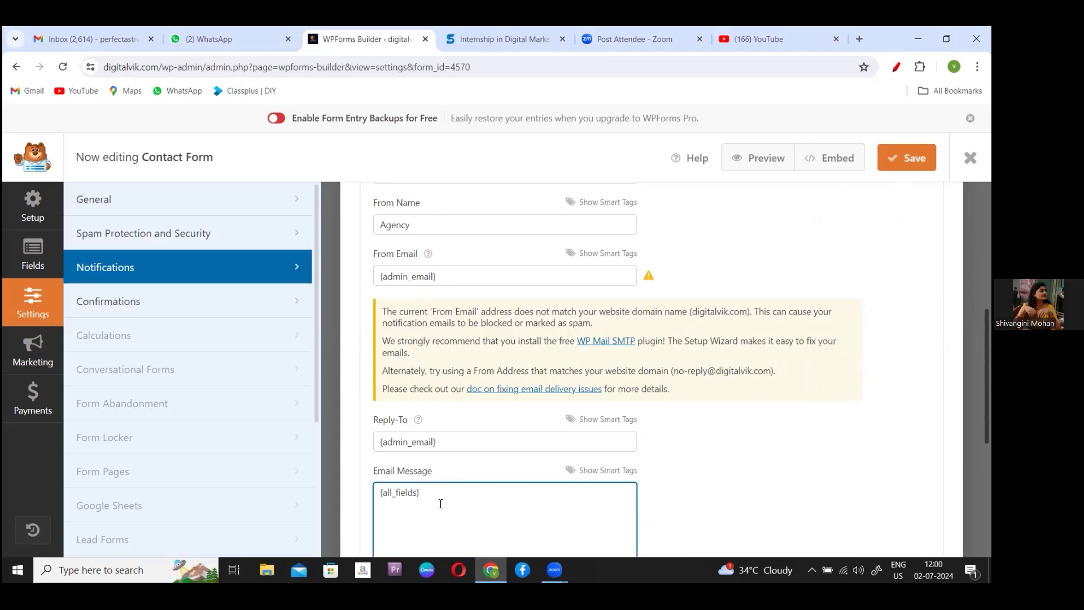
key(Return)
text(Thank you f)
text(or contacting us.)
key(Caps_Lock)
text(We )
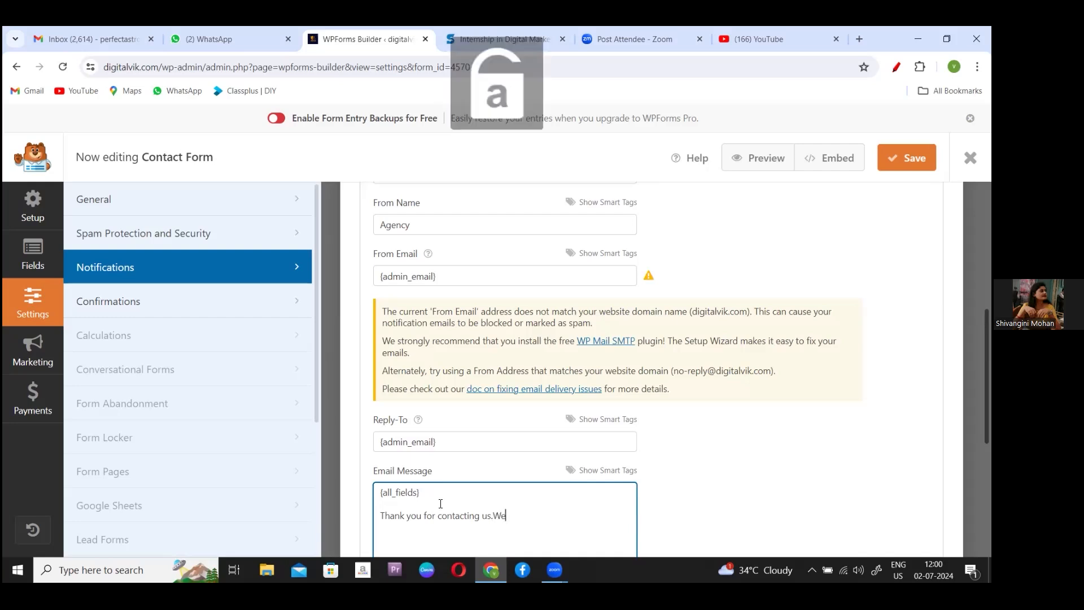
text(w)
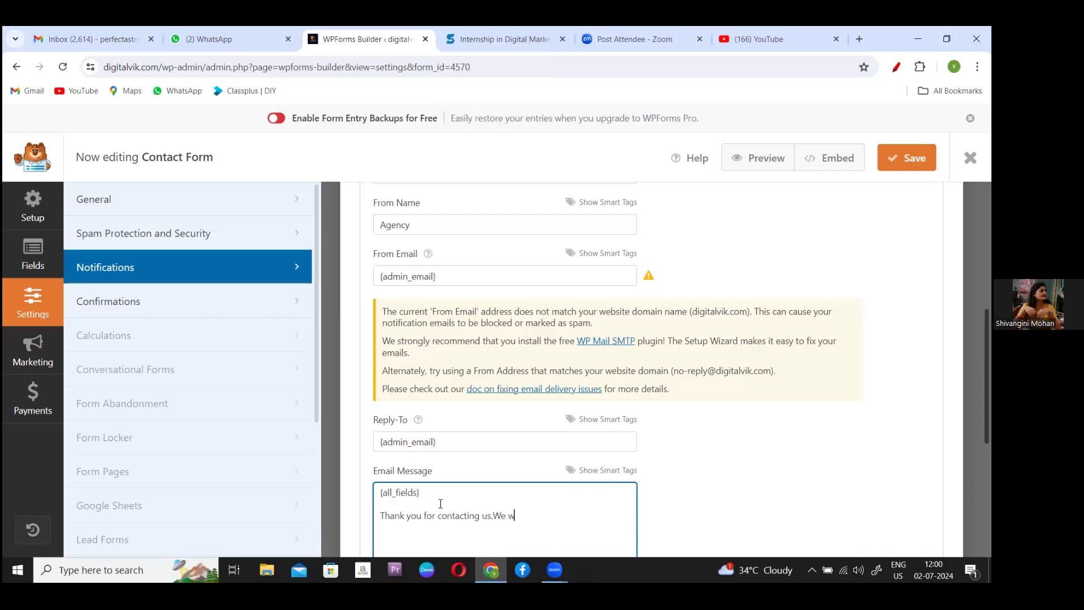
text(ill conta)
text(ct )
text(sh)
text(ort)
text(lu)
text(y.)
scroll(679, 369, down, 2)
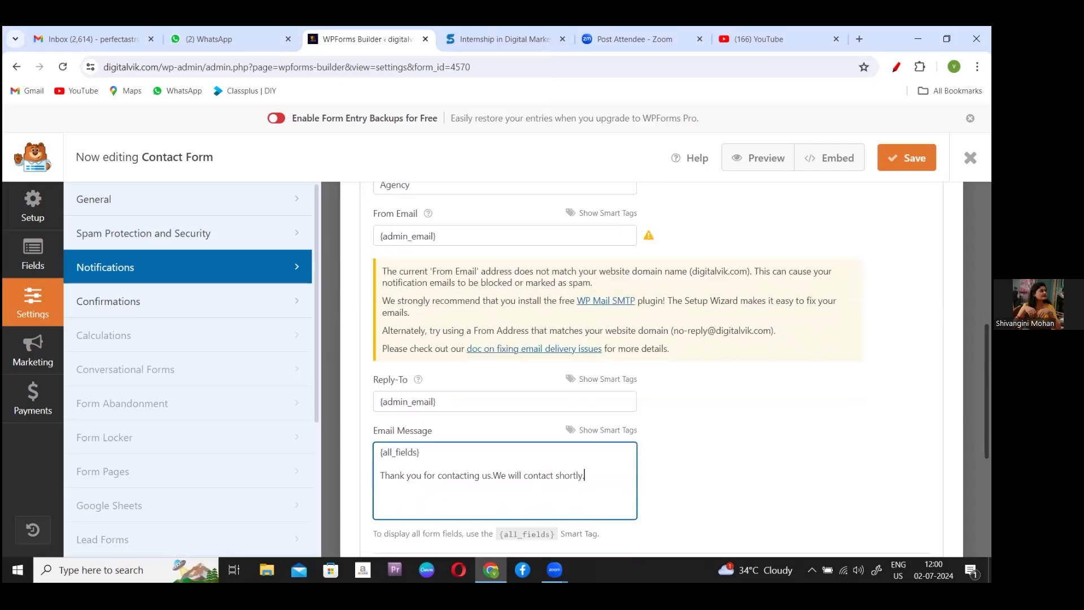
scroll(679, 369, down, 3)
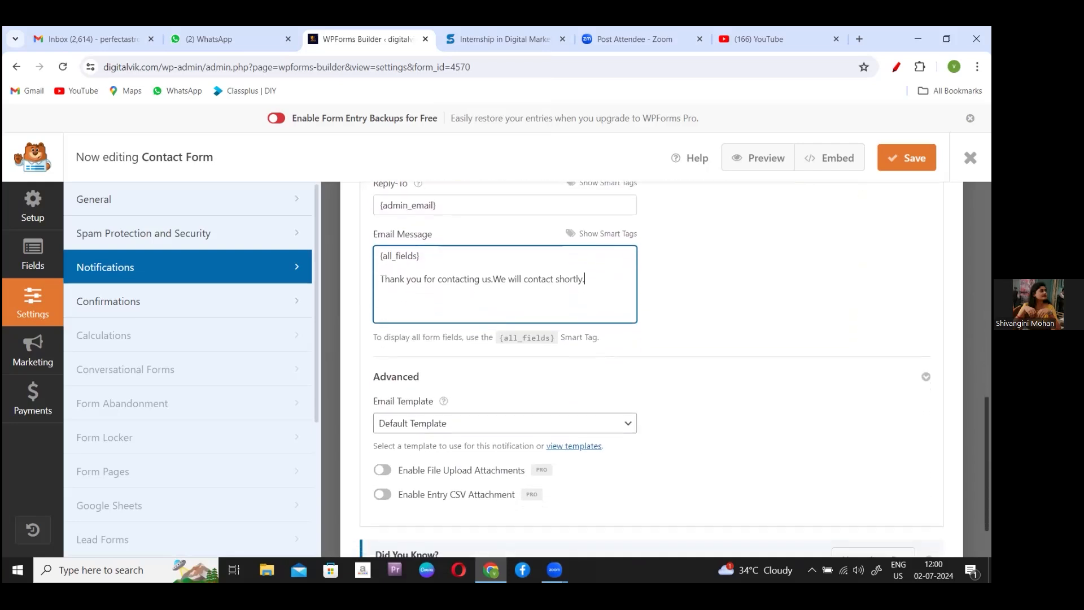
- Keep the Default Template for the notification email and go back to the WPForms forms overview
scroll(680, 369, down, 1)
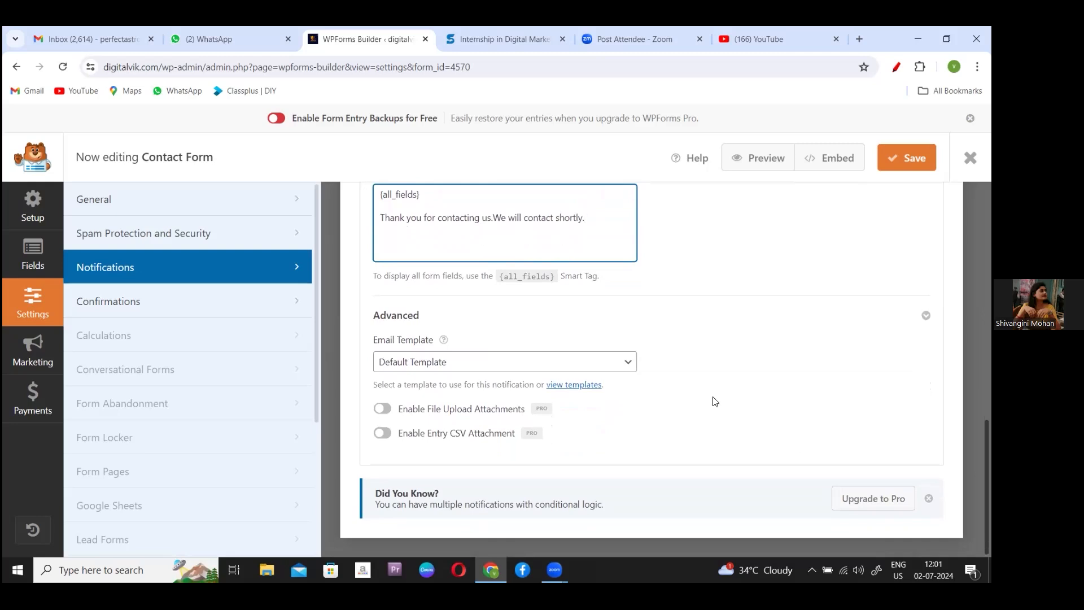
click(627, 368)
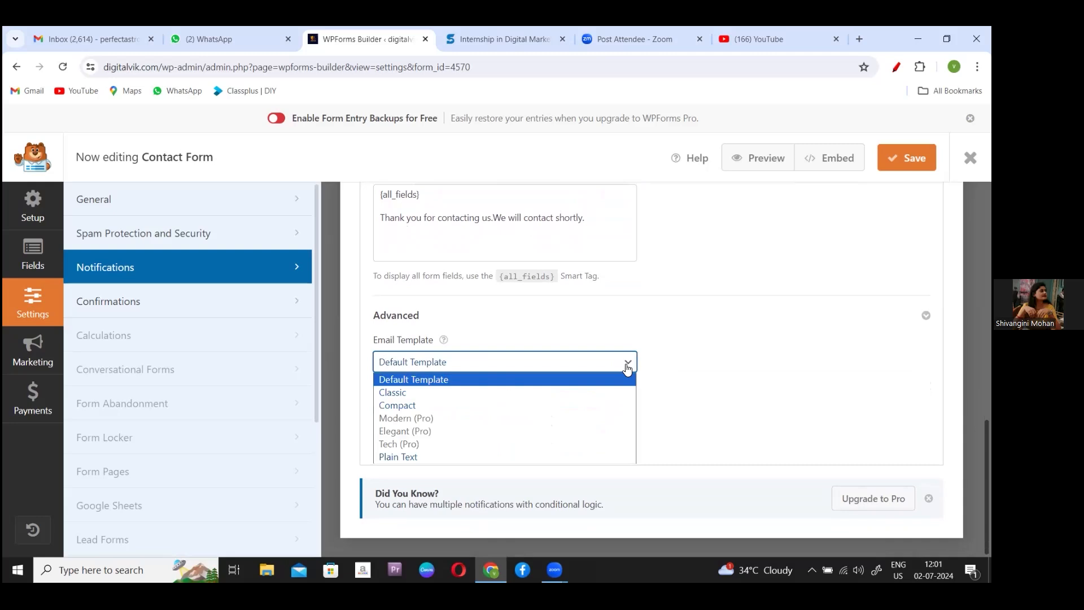
click(627, 367)
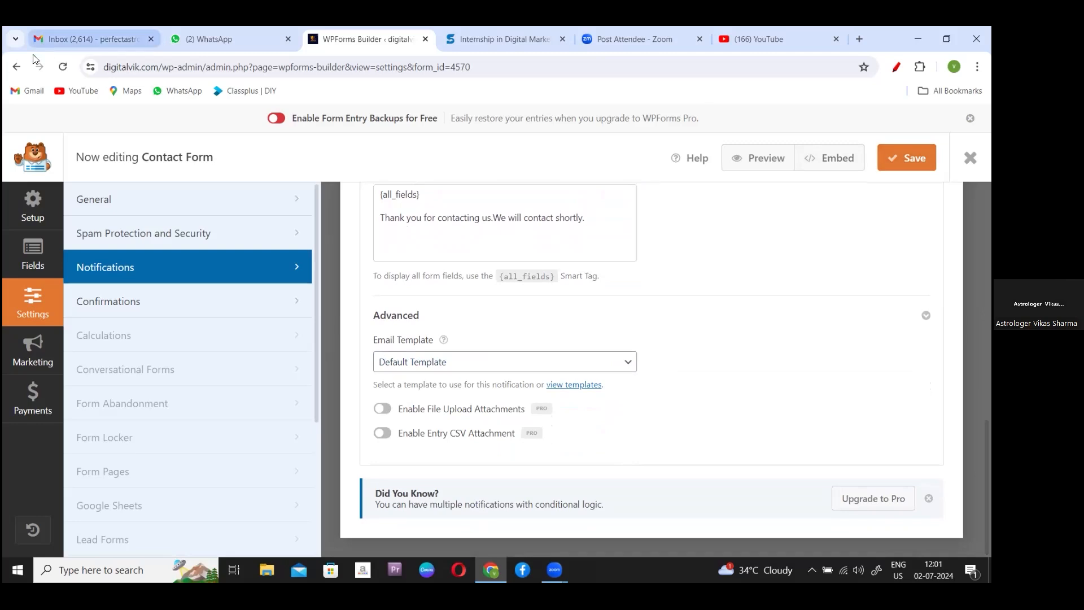
click(16, 68)
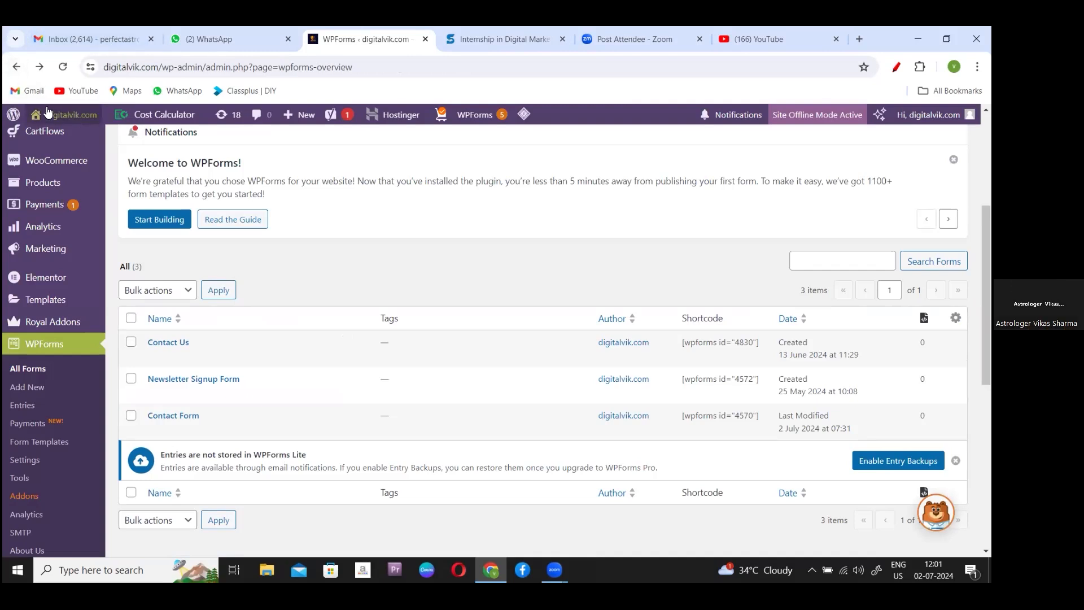
- Visit the live site and open Graphic Designing from the Service menu
click(50, 140)
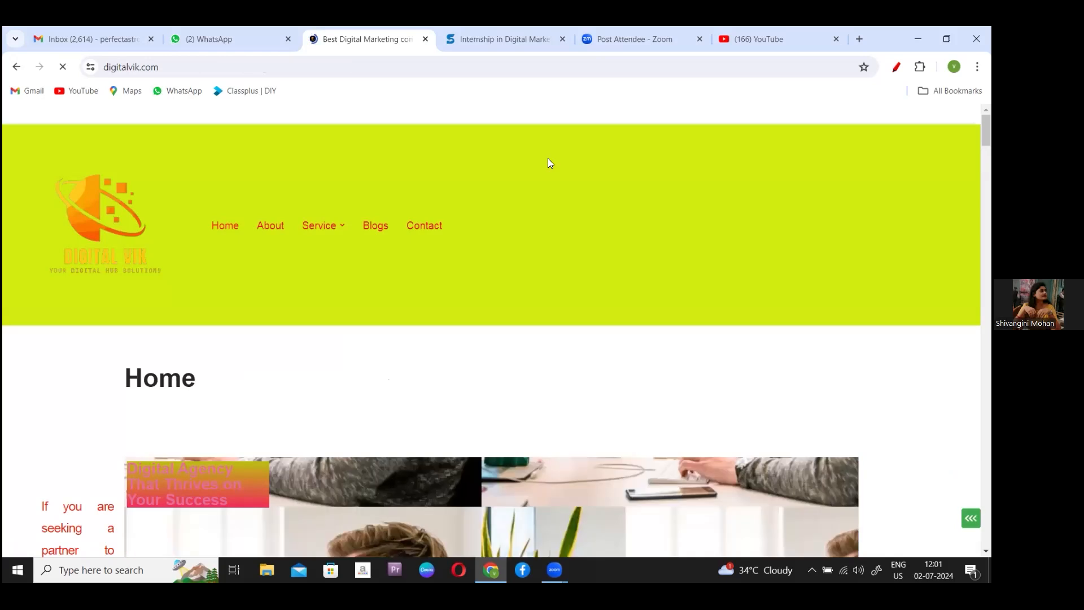
mouse_move(327, 223)
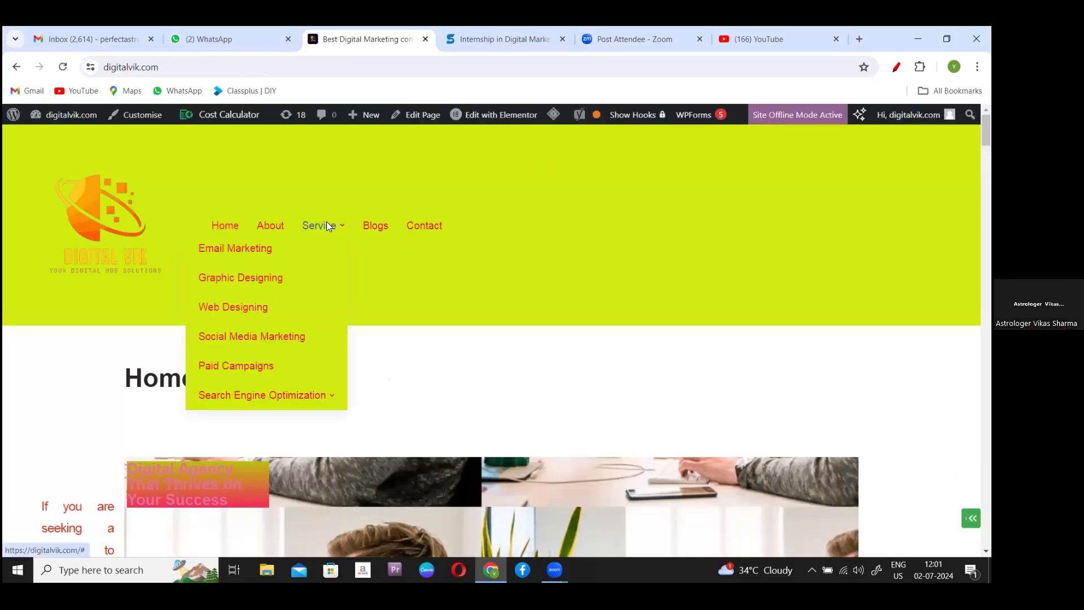
click(256, 277)
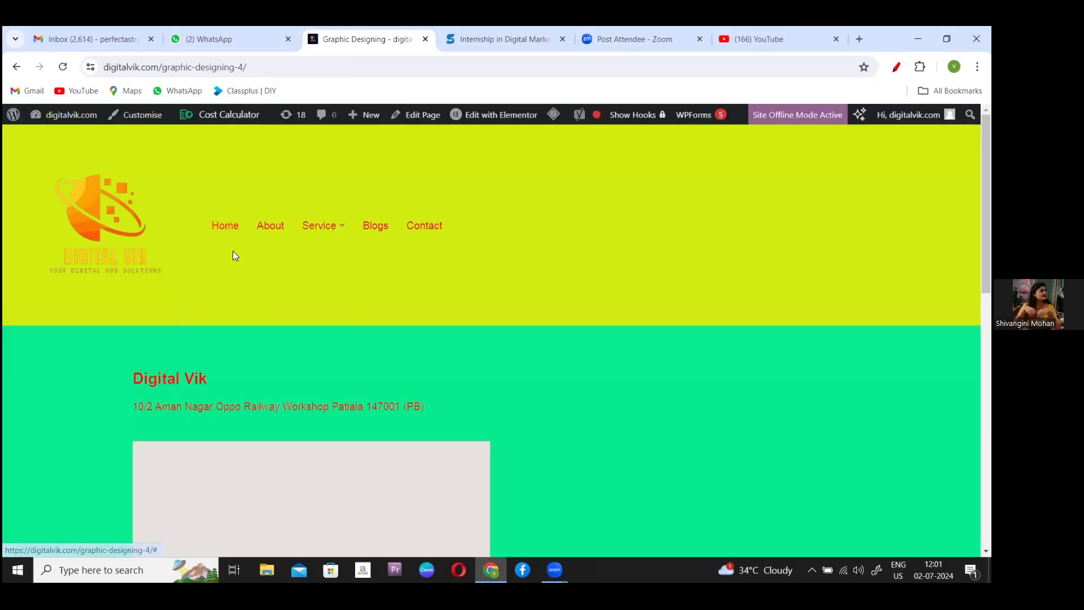
- Open Email Marketing from the Service menu and scroll through its content
mouse_move(339, 221)
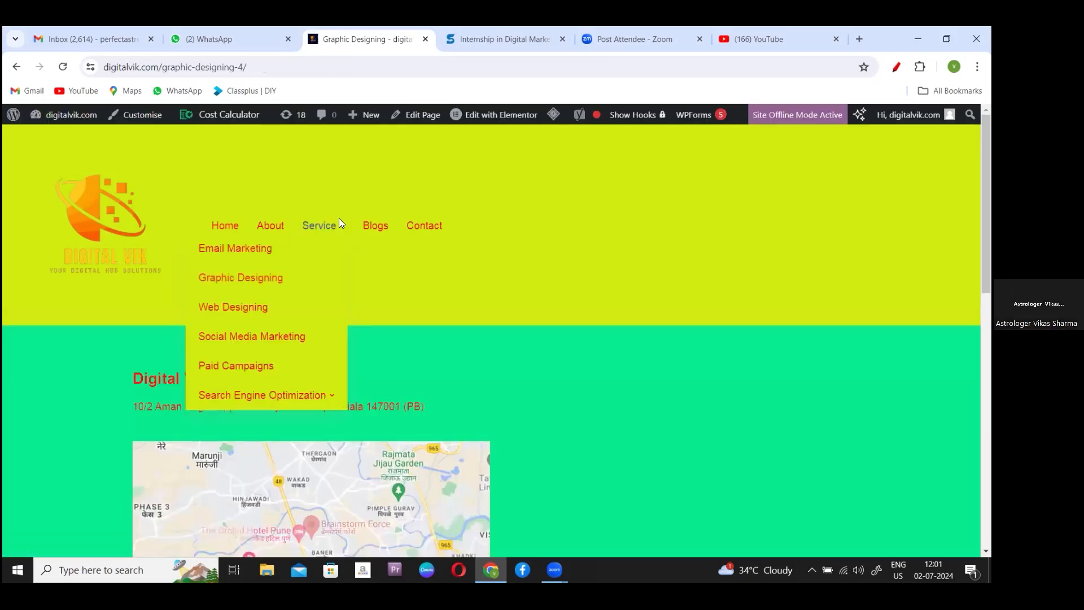
click(259, 249)
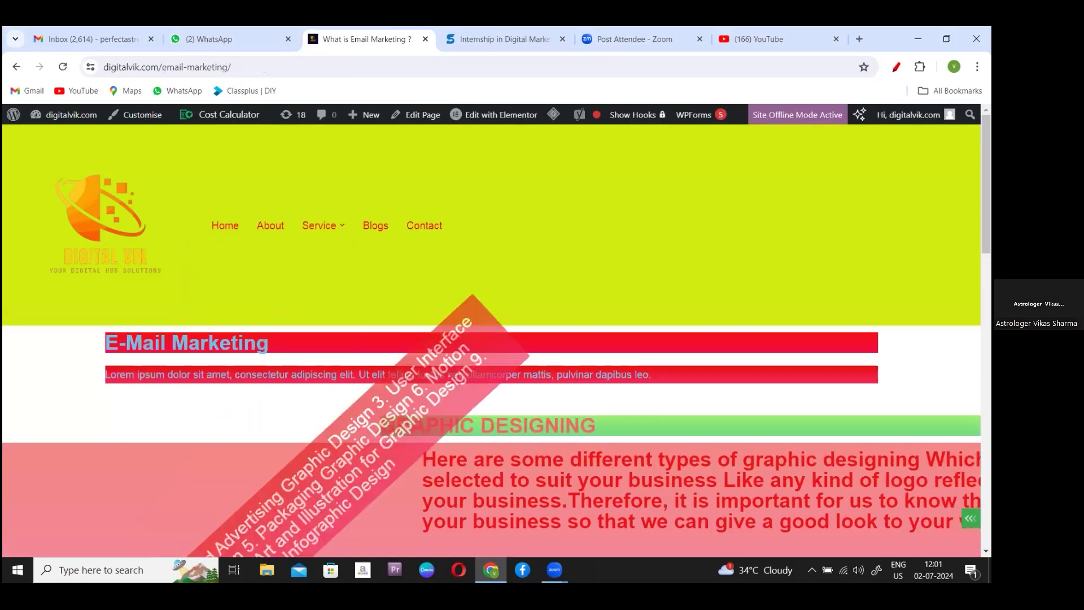
mouse_move(909, 114)
scroll(491, 339, down, 1)
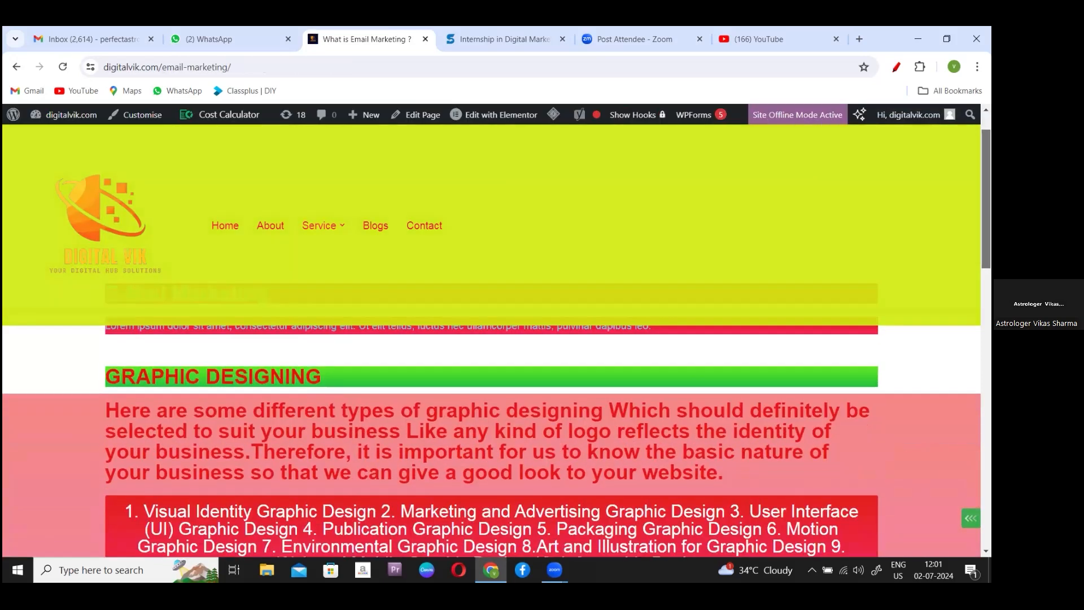
scroll(491, 338, down, 1)
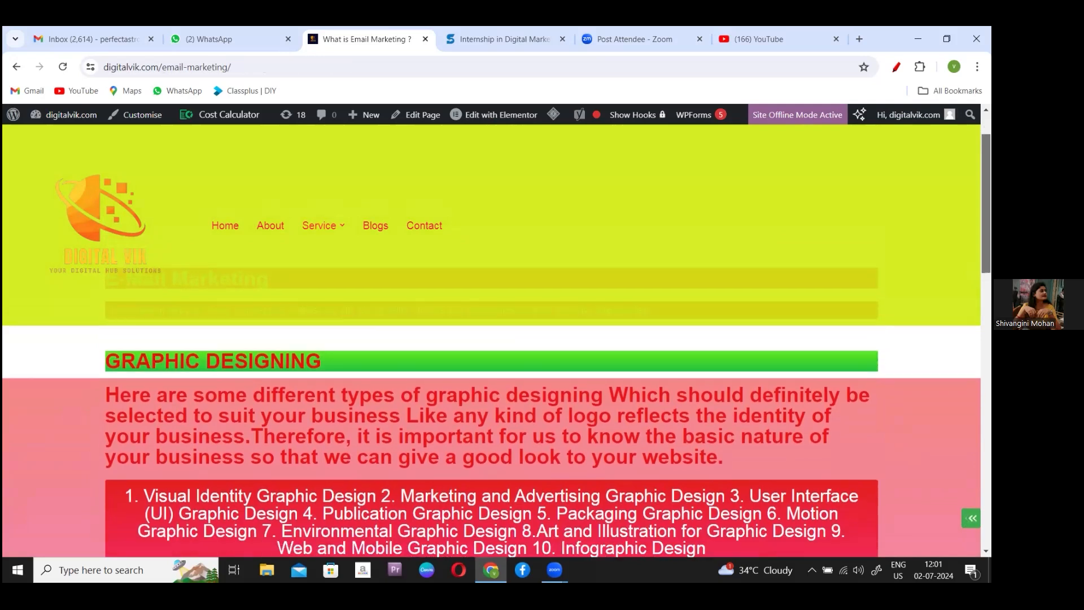
drag(986, 214, 986, 212)
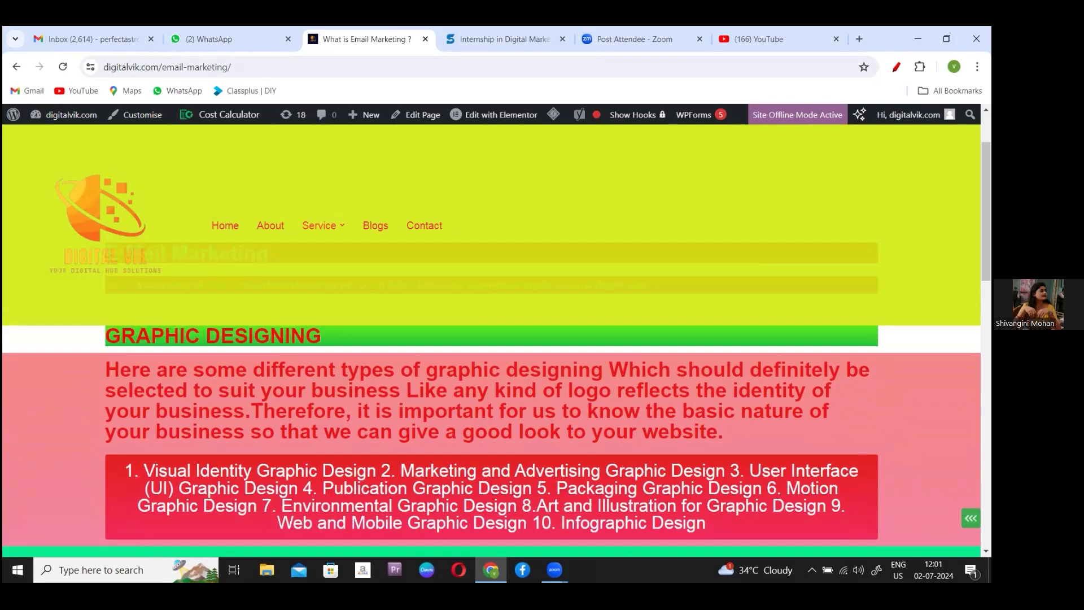
scroll(491, 339, down, 2)
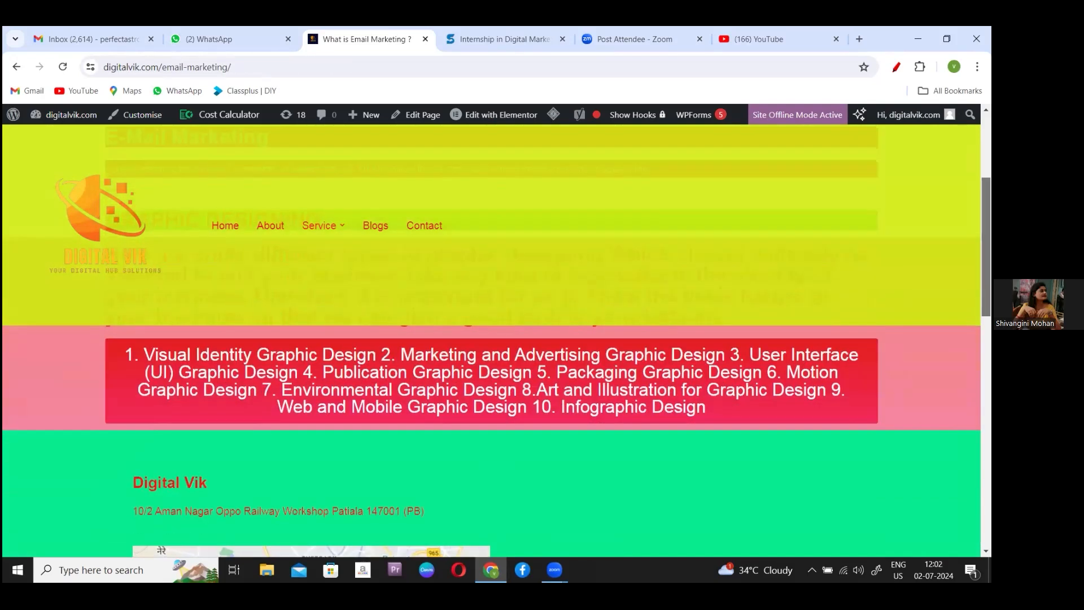
scroll(491, 339, down, 1)
scroll(491, 339, up, 4)
scroll(492, 338, down, 2)
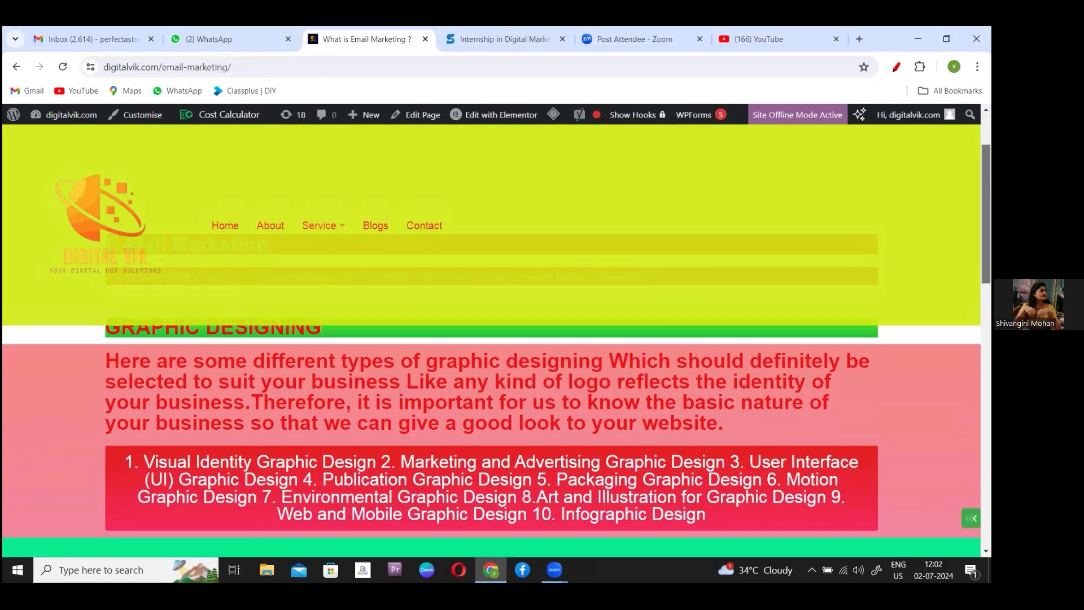
scroll(491, 338, up, 1)
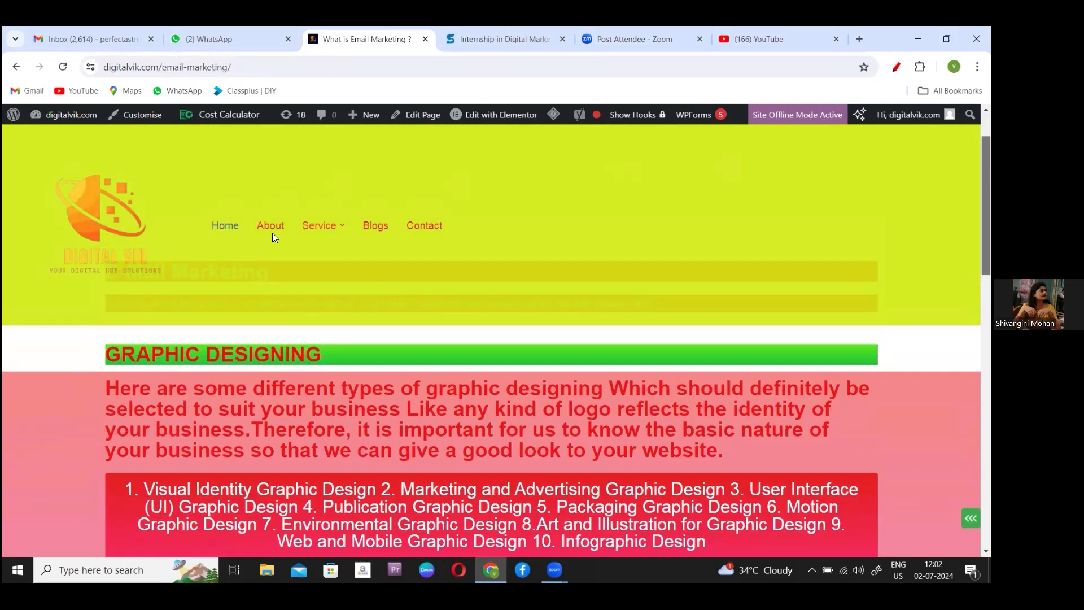
- Reopen the Email Marketing page from the Service menu
mouse_move(323, 224)
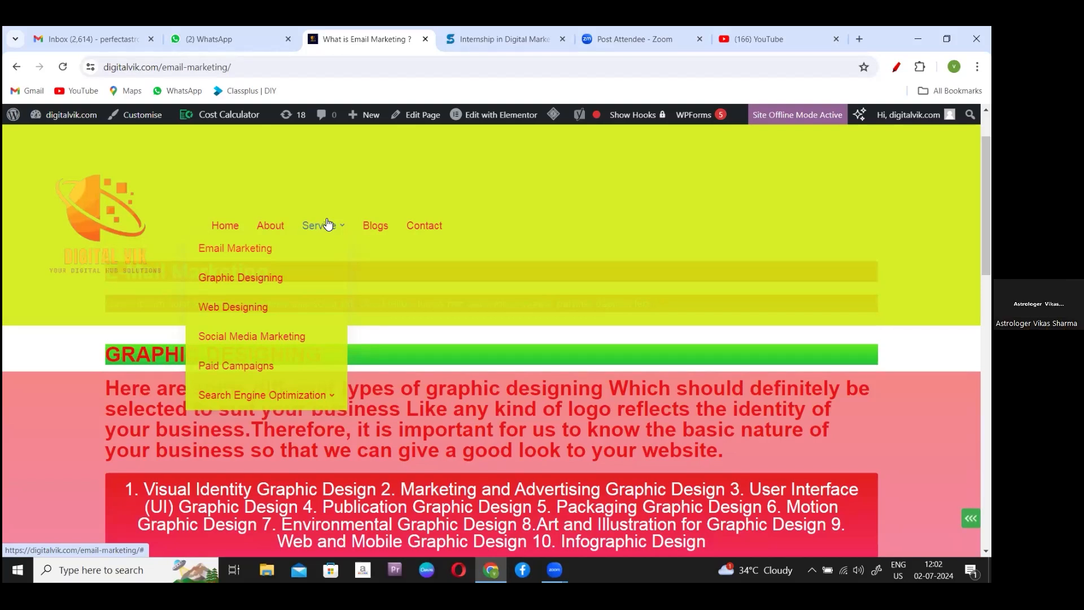
click(260, 254)
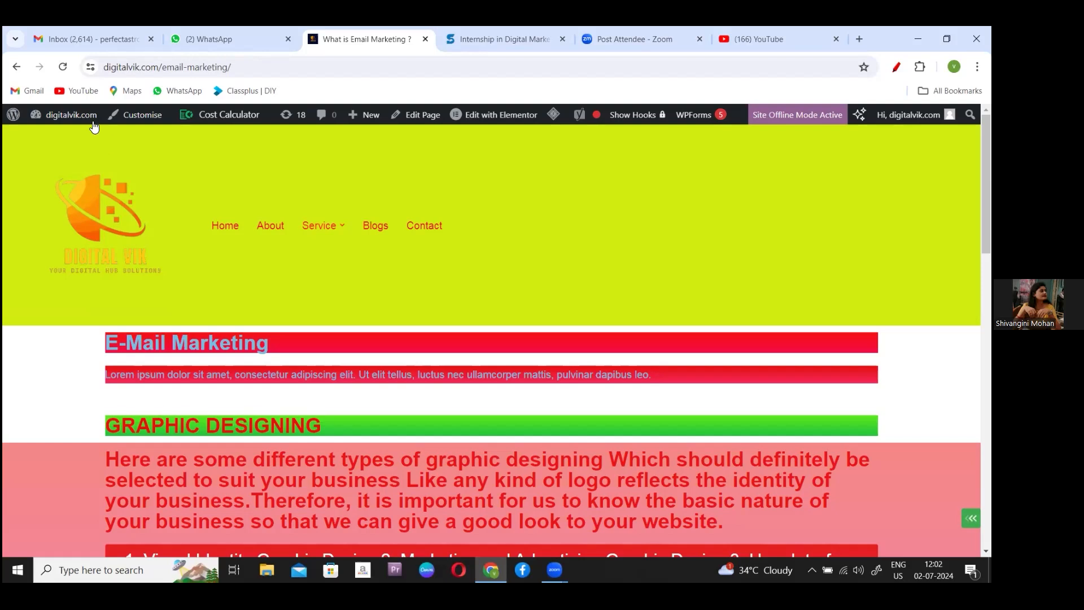
- Return to the admin dashboard and list the site's pages via Pages > All Pages
mouse_move(76, 120)
click(68, 136)
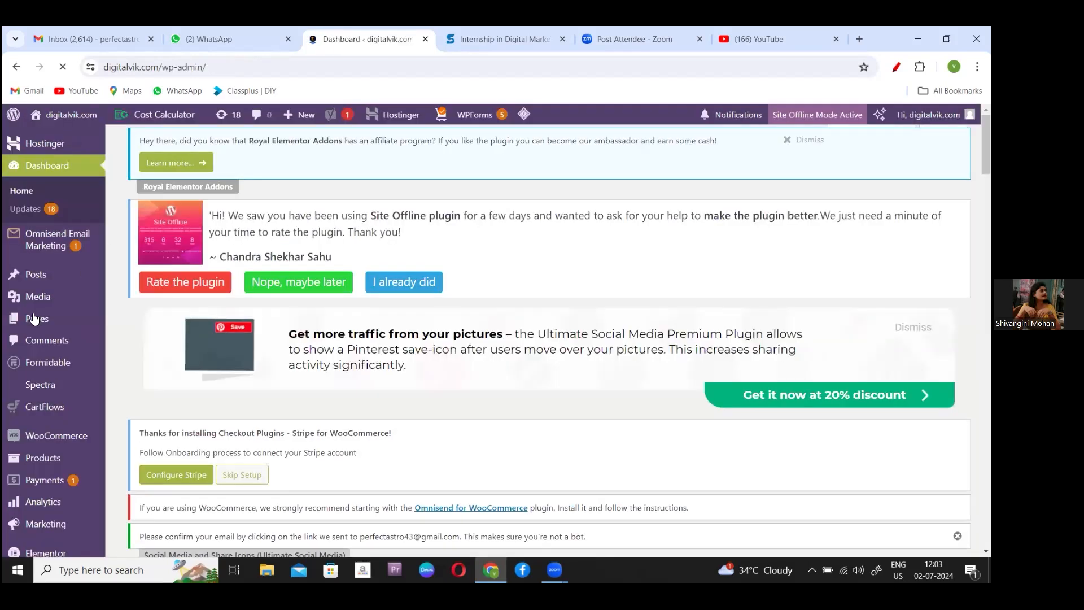
mouse_move(90, 318)
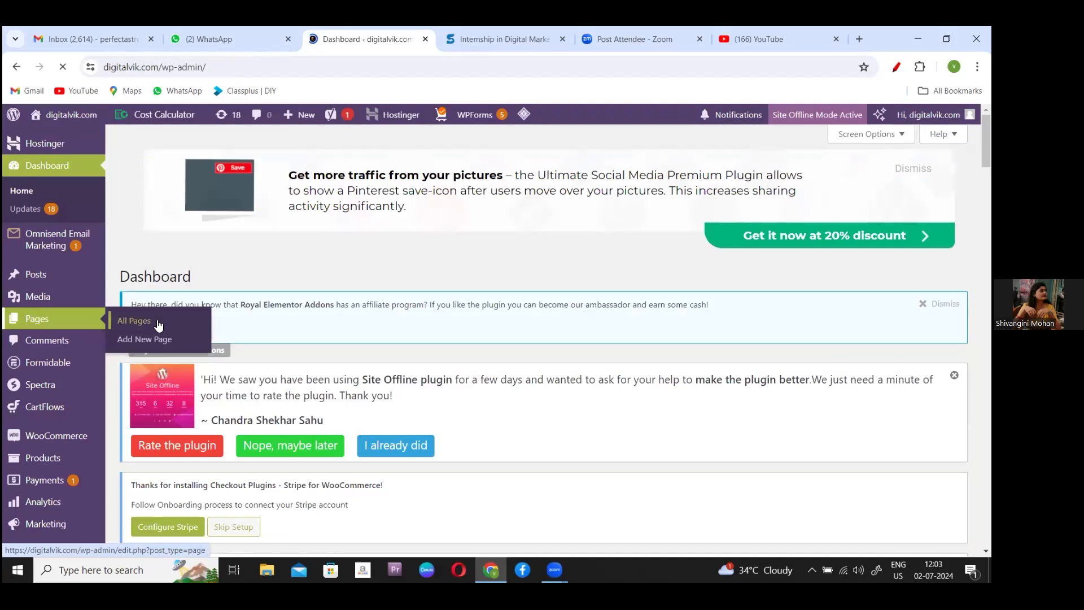
click(159, 325)
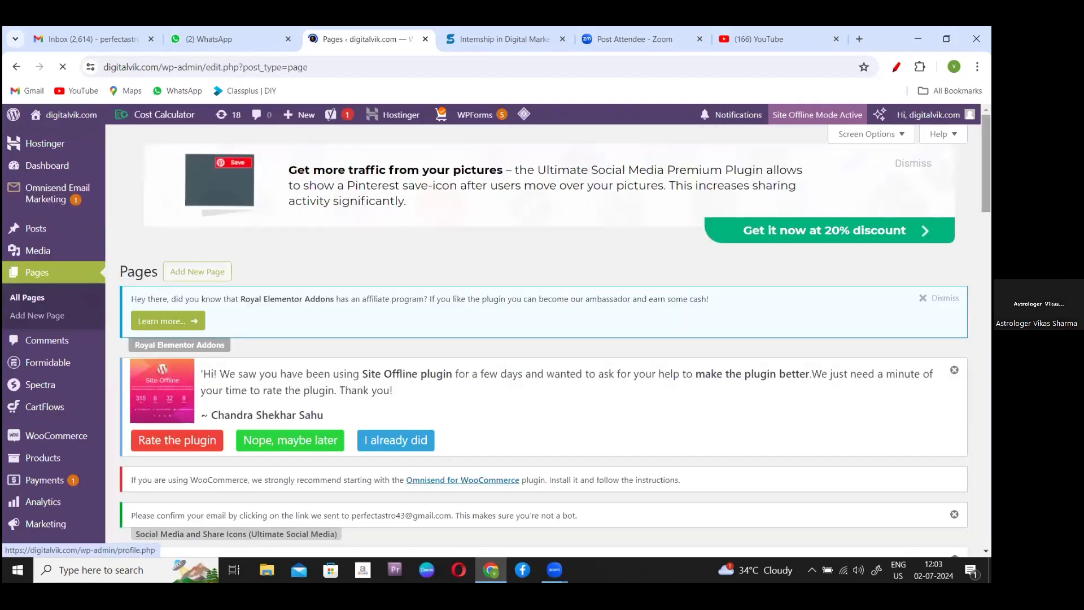
scroll(542, 339, down, 4)
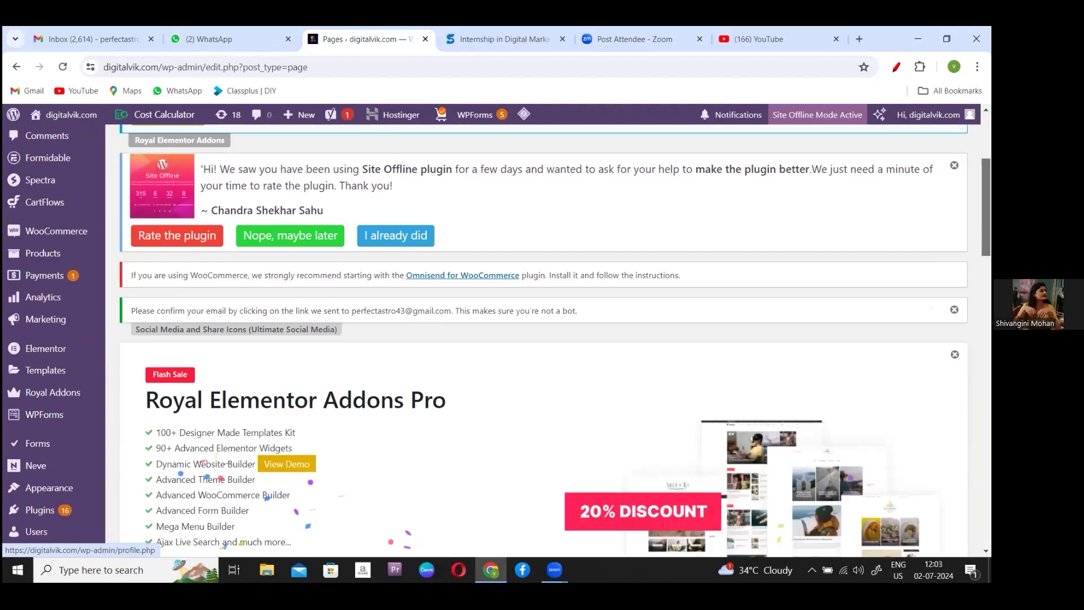
scroll(542, 338, down, 7)
drag(985, 283, 986, 285)
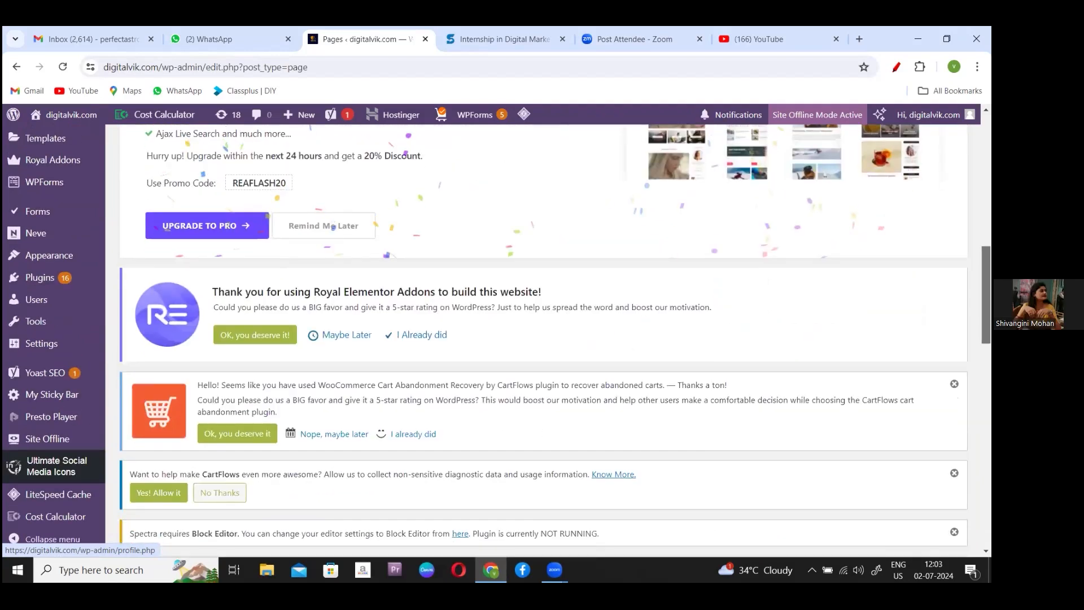
scroll(402, 468, down, 10)
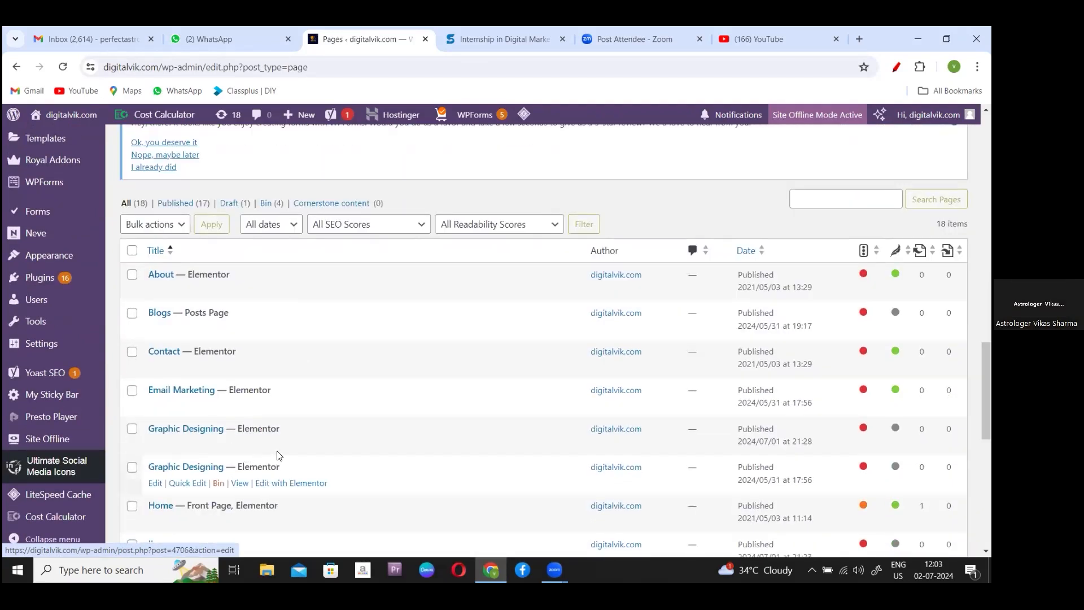
- Open the Graphic Designing page editor and check its Yoast SEO slug graphic-designing and empty focus keyphrase
click(155, 484)
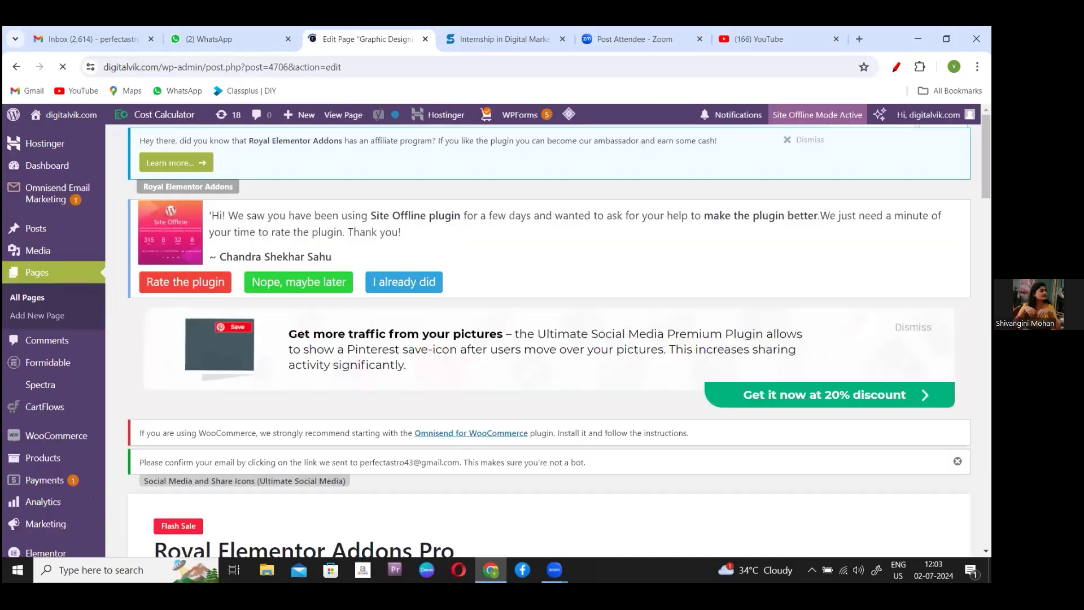
scroll(542, 339, down, 6)
scroll(542, 339, down, 5)
scroll(107, 295, up, 1)
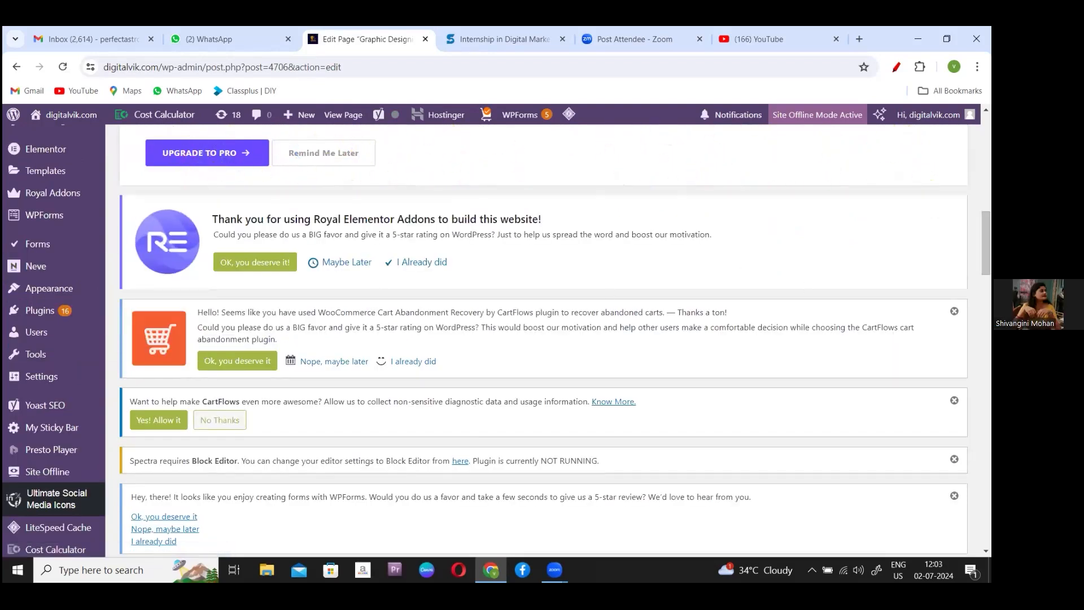
scroll(553, 339, down, 15)
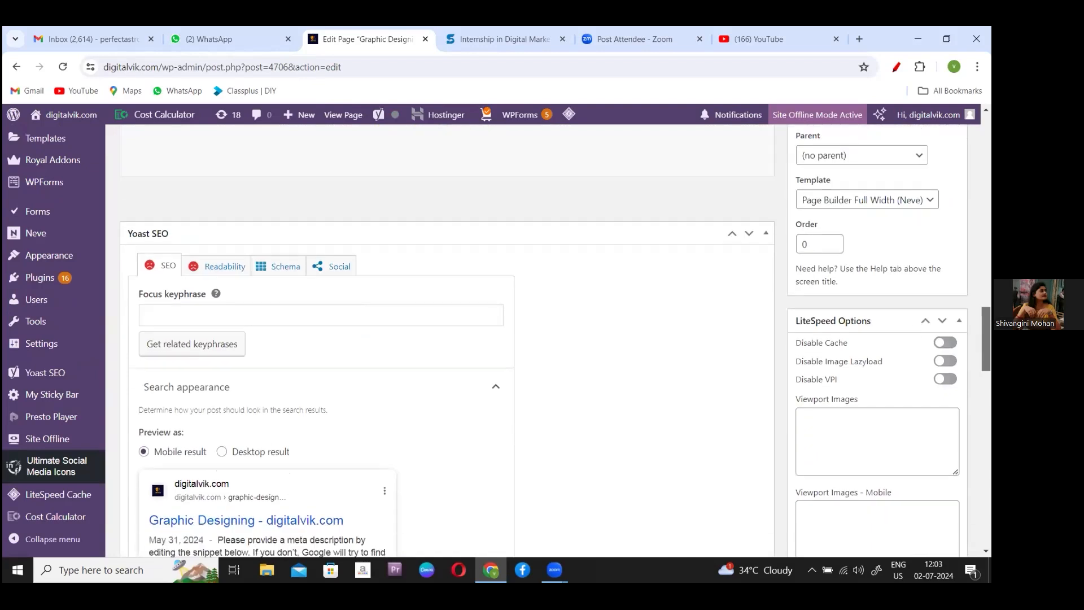
scroll(553, 339, down, 1)
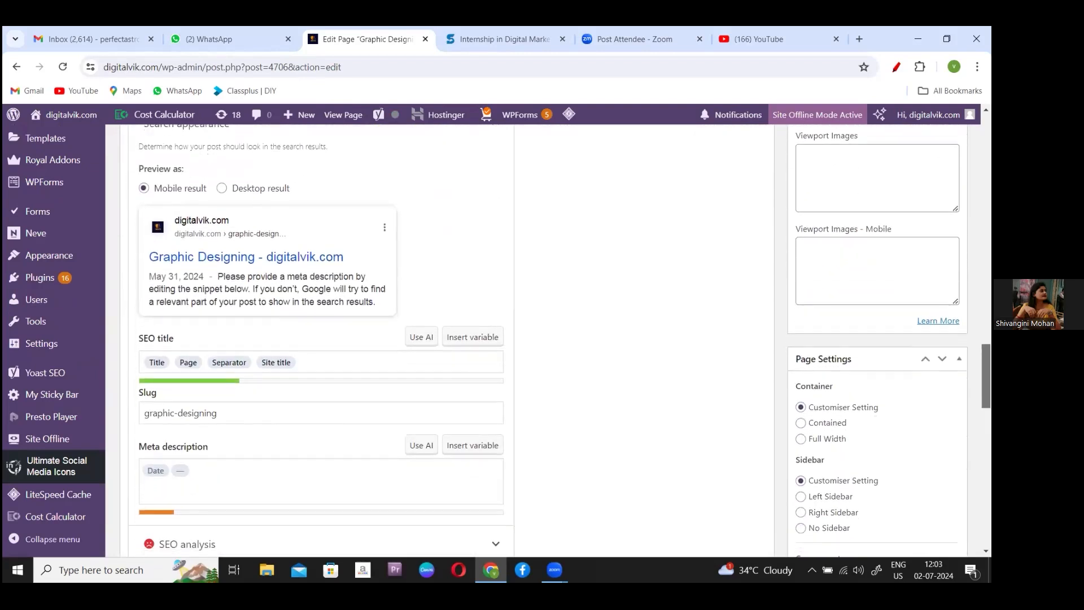
scroll(485, 339, up, 3)
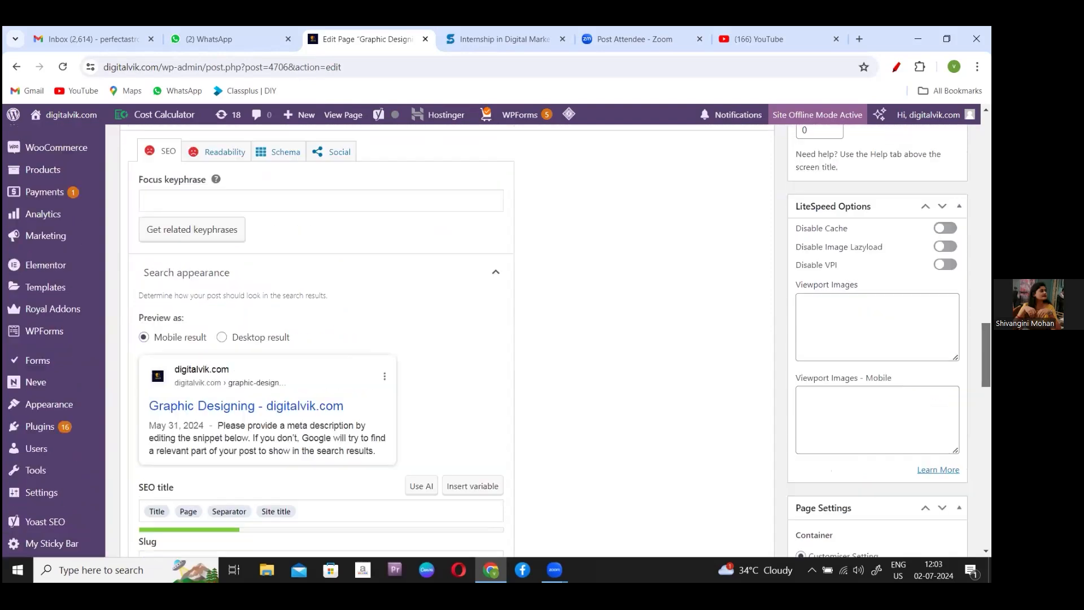
scroll(793, 158, up, 12)
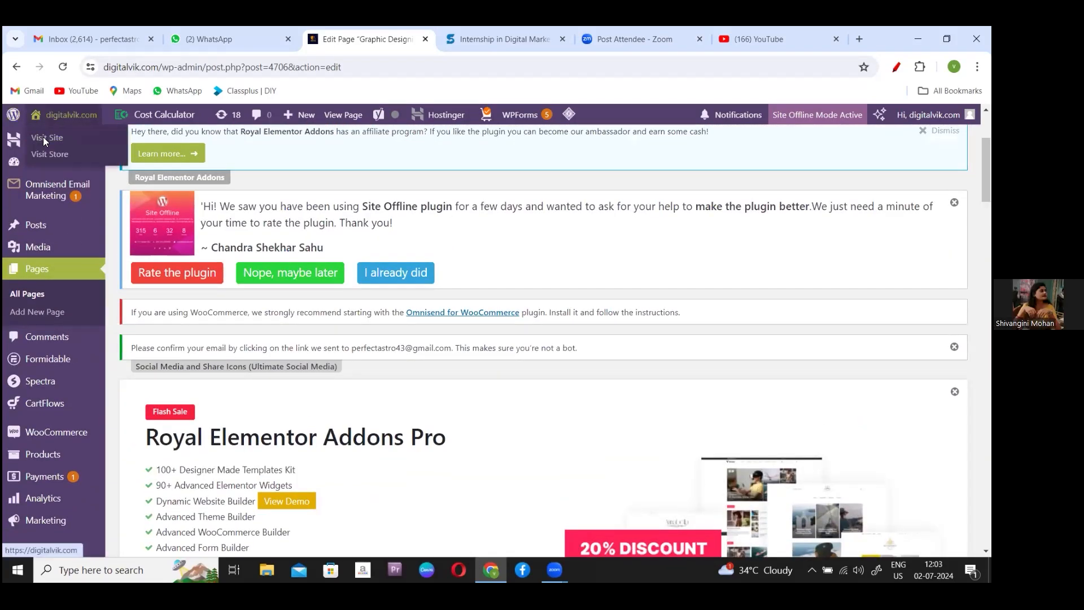
- Go to the live site's homepage and launch Edit with Elementor for the Home page
click(44, 139)
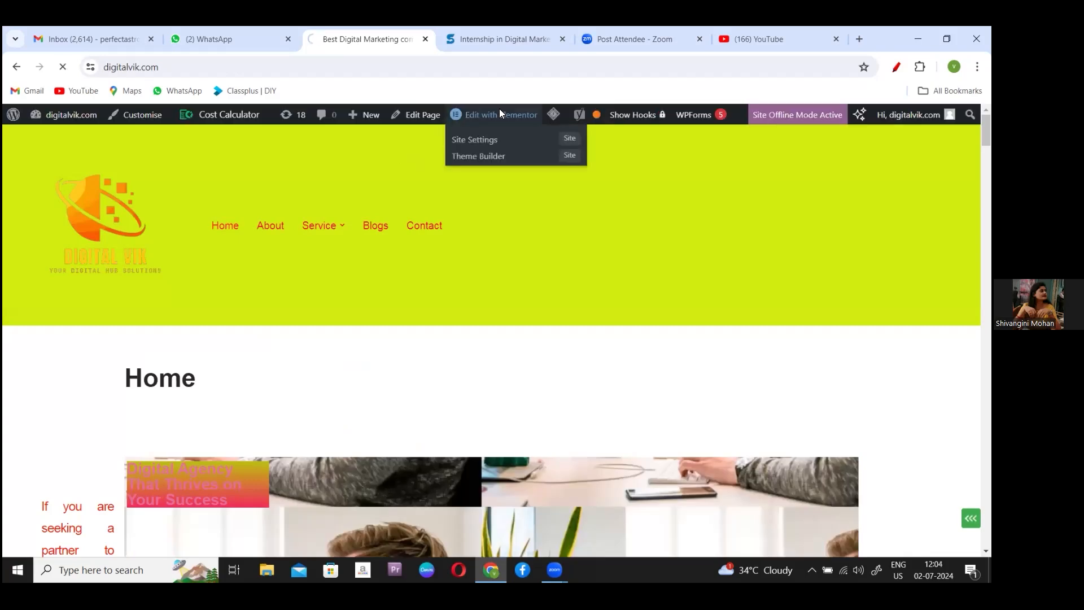
click(500, 113)
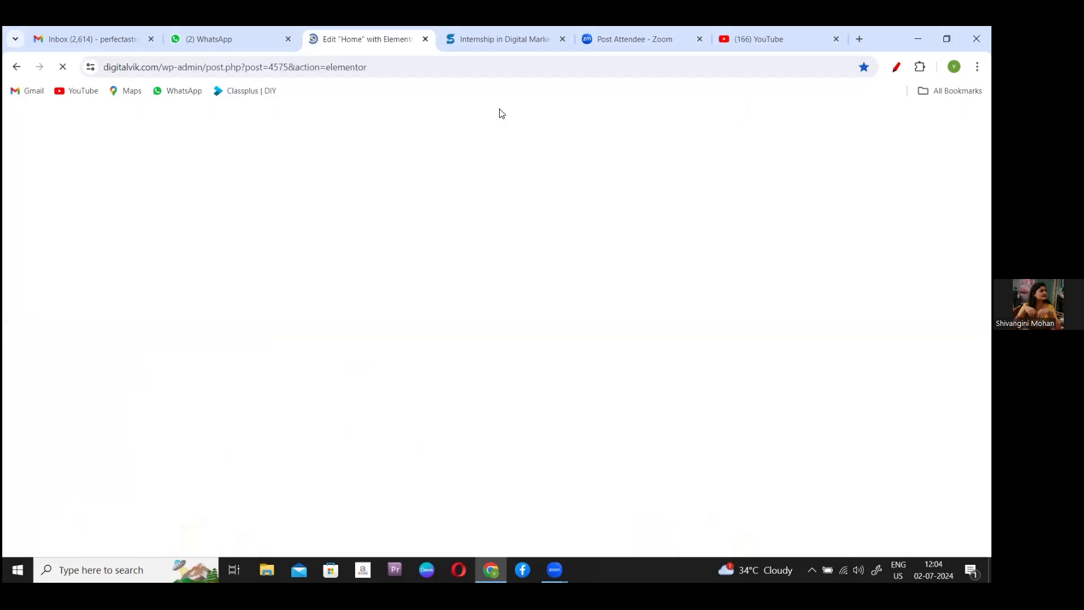
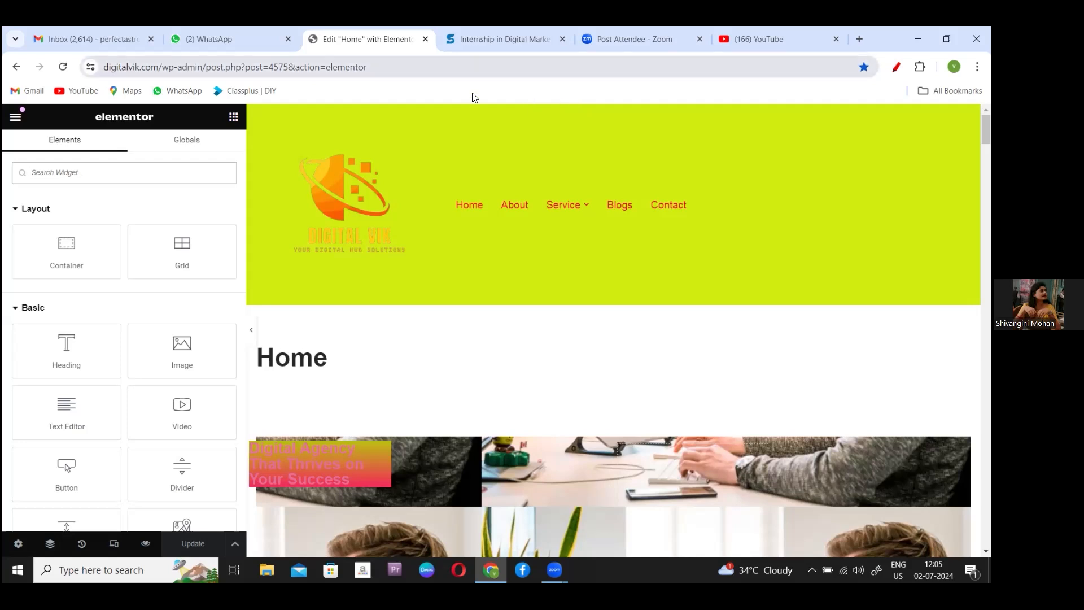
- Exit the Elementor editor and return to the digitalvik.com WordPress admin Dashboard
click(17, 67)
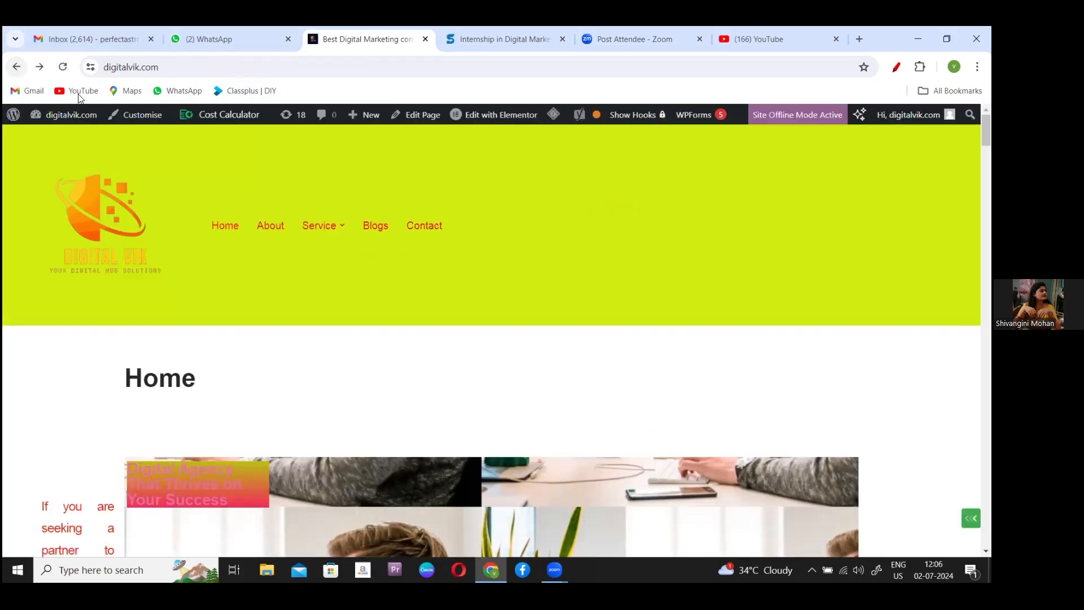
mouse_move(77, 119)
click(61, 138)
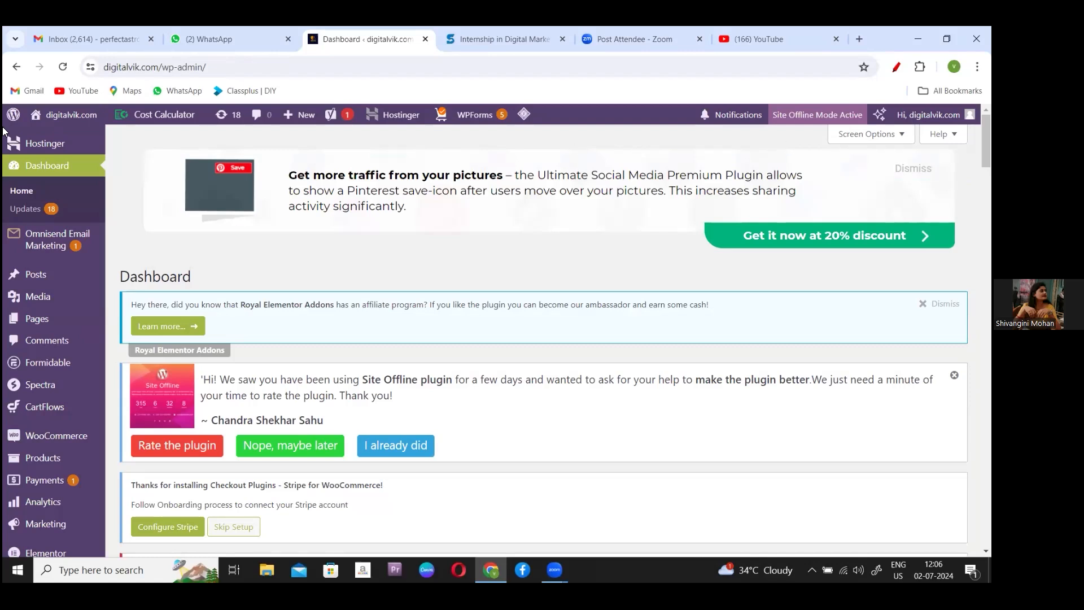
- Visit the live digitalvik.com home page via Visit Site, then minimize and restore Chrome
mouse_move(83, 121)
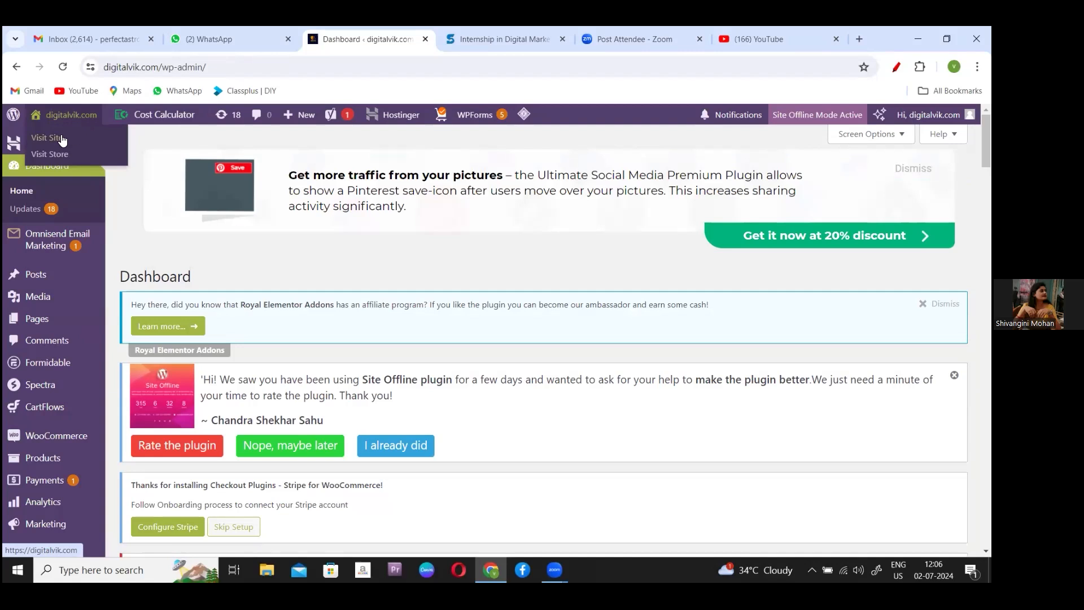
click(61, 138)
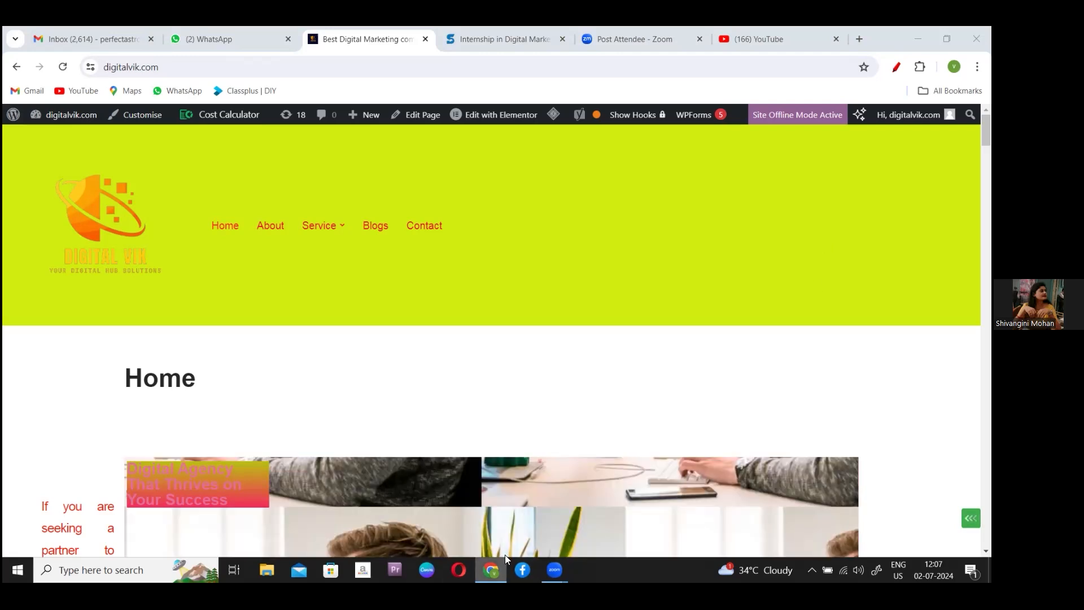
click(491, 571)
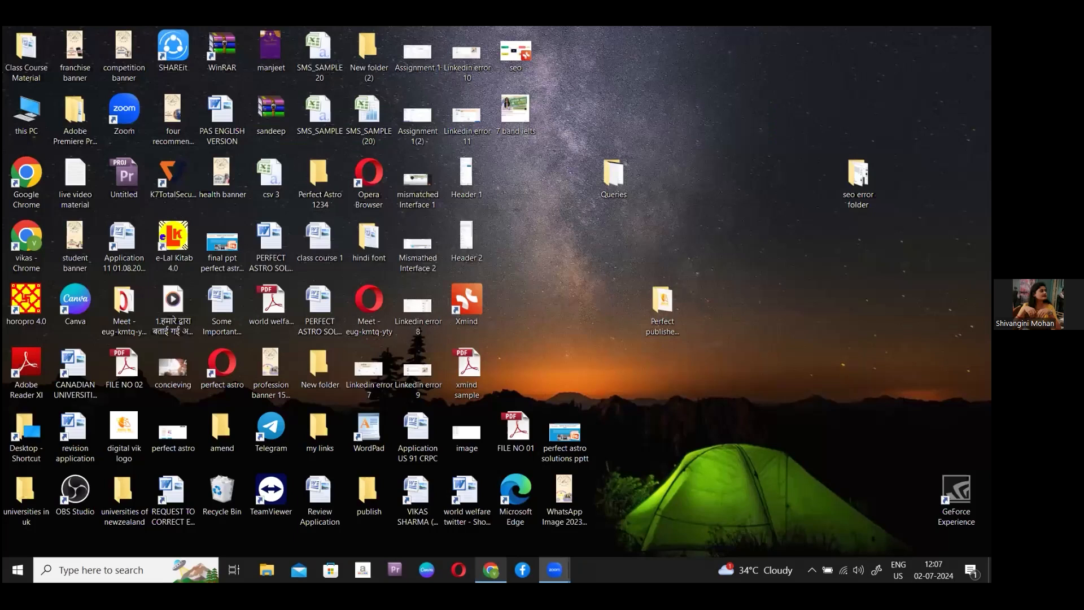
click(491, 570)
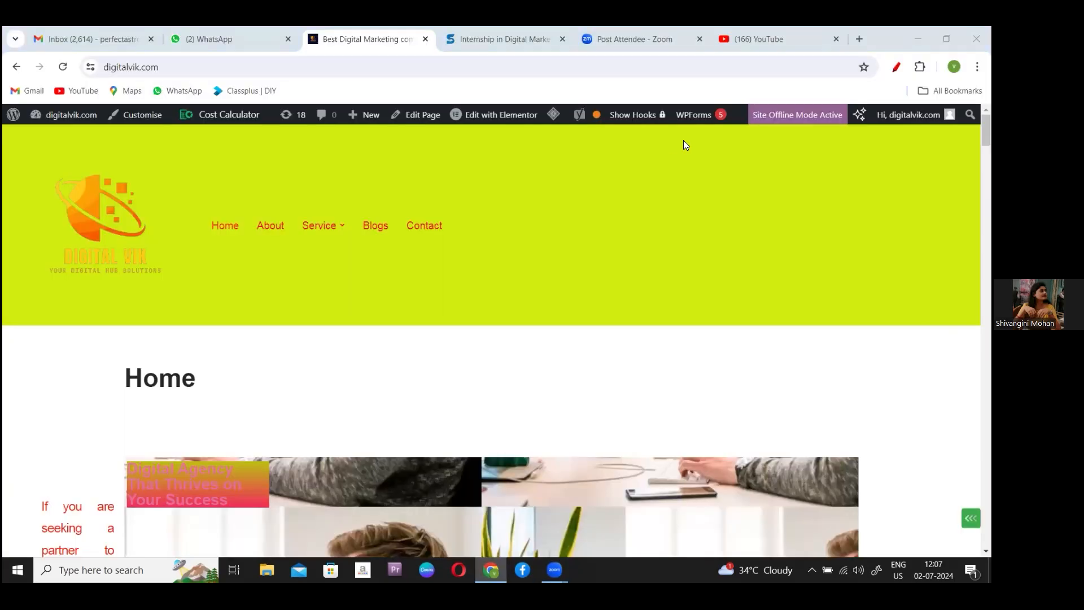
- Open a new tab, check Chrome's menus, and switch to the Perfect Astro profile window
click(857, 37)
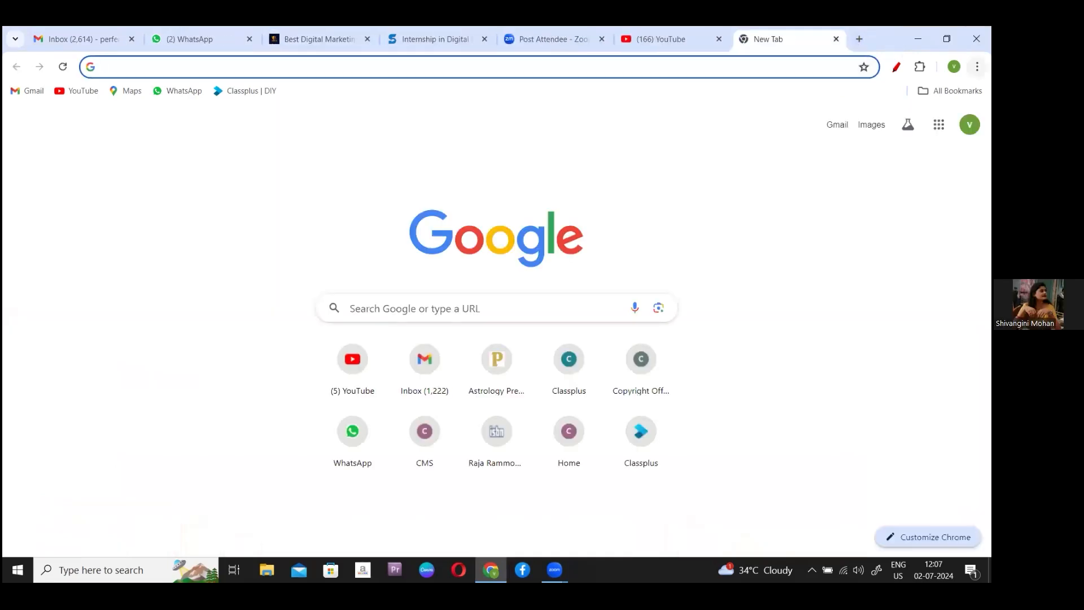
click(977, 66)
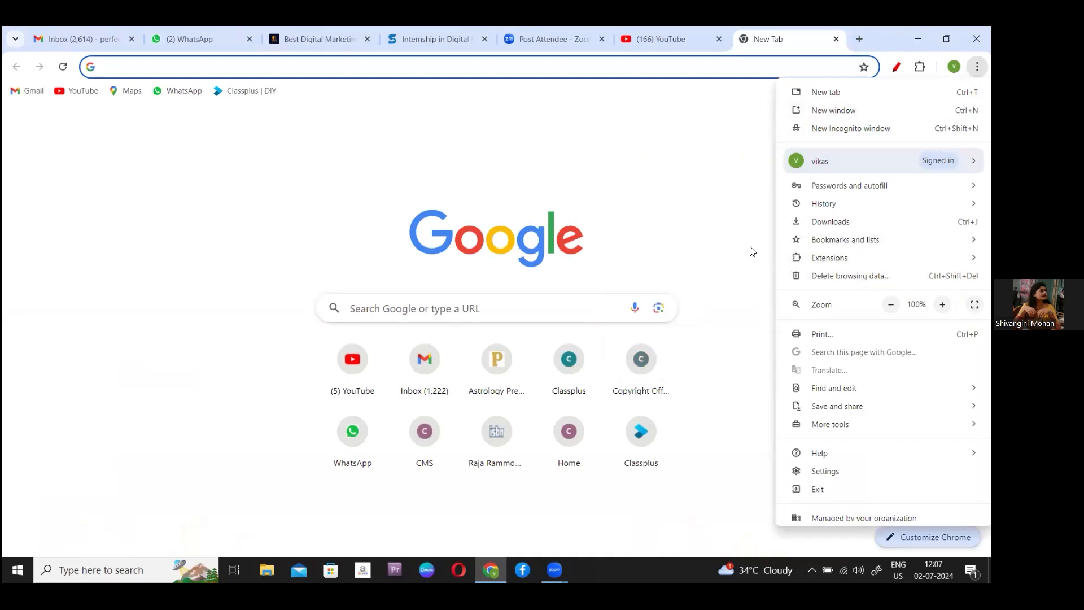
click(749, 251)
click(977, 67)
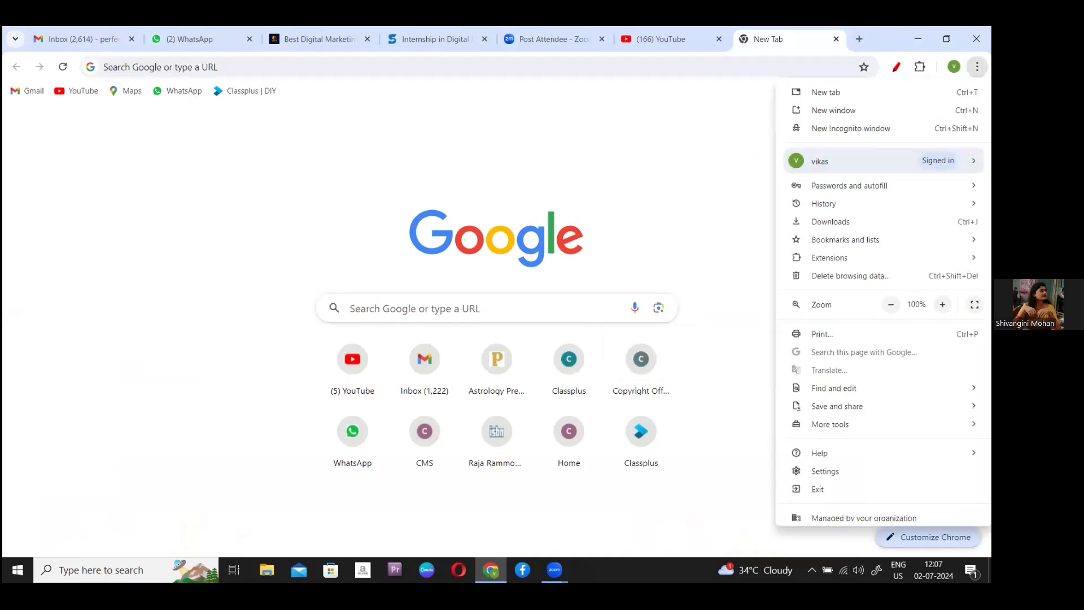
click(748, 208)
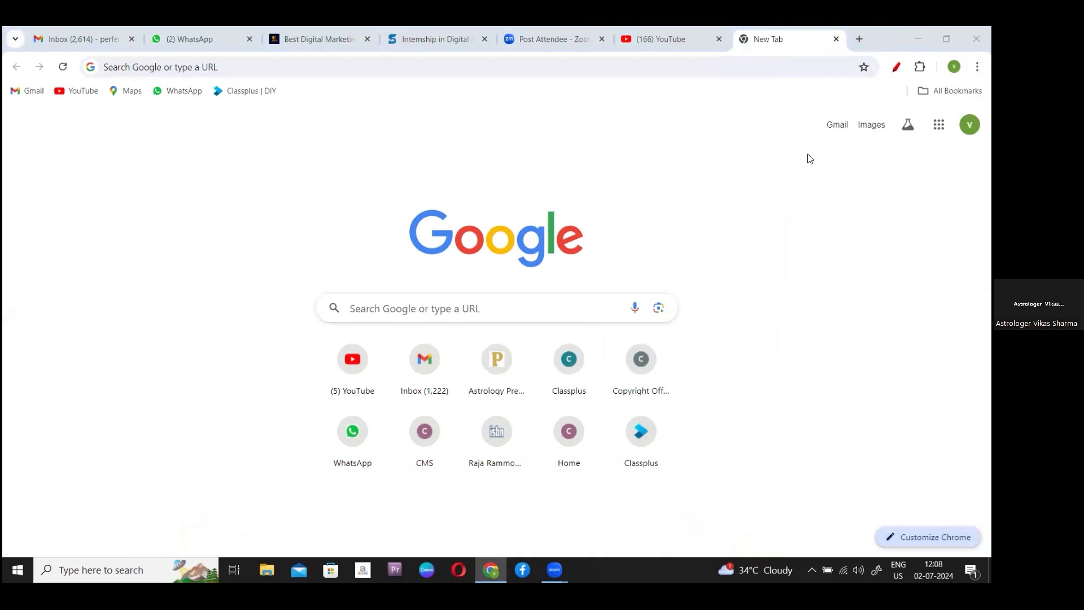
click(969, 124)
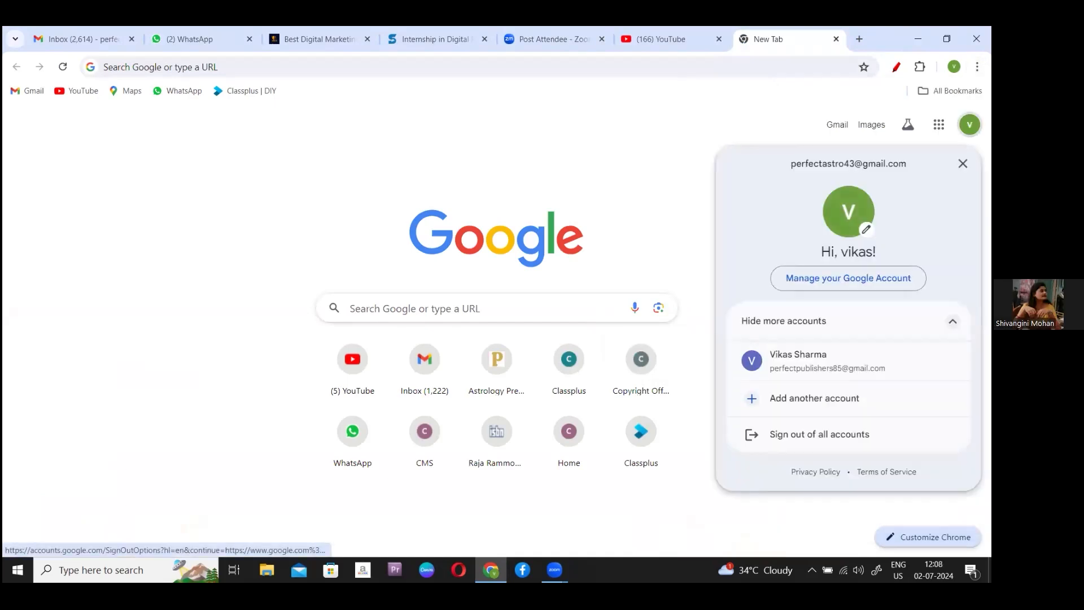
click(660, 234)
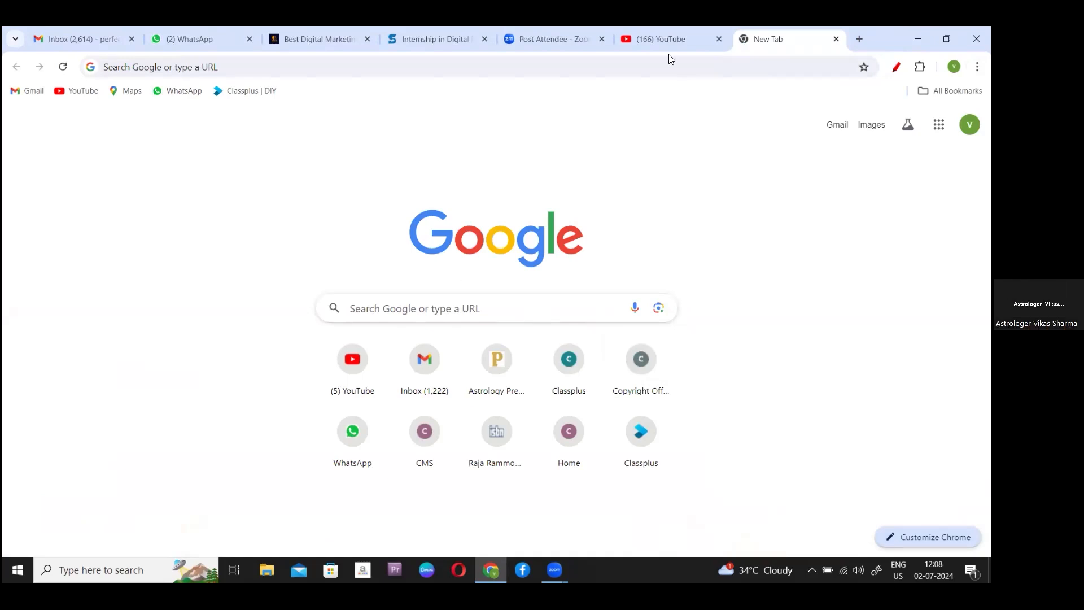
click(953, 66)
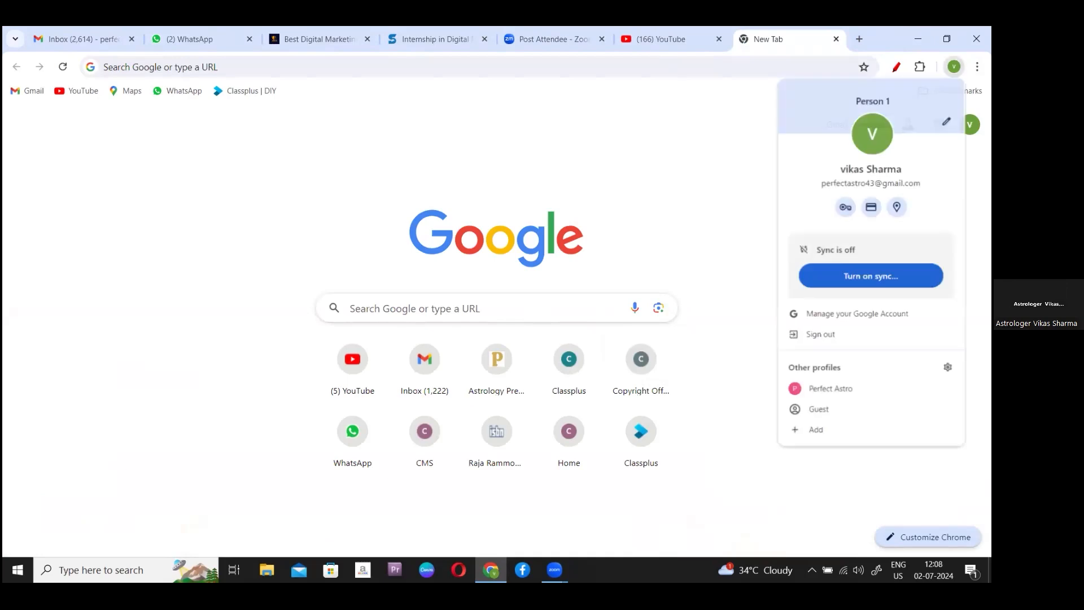
click(823, 390)
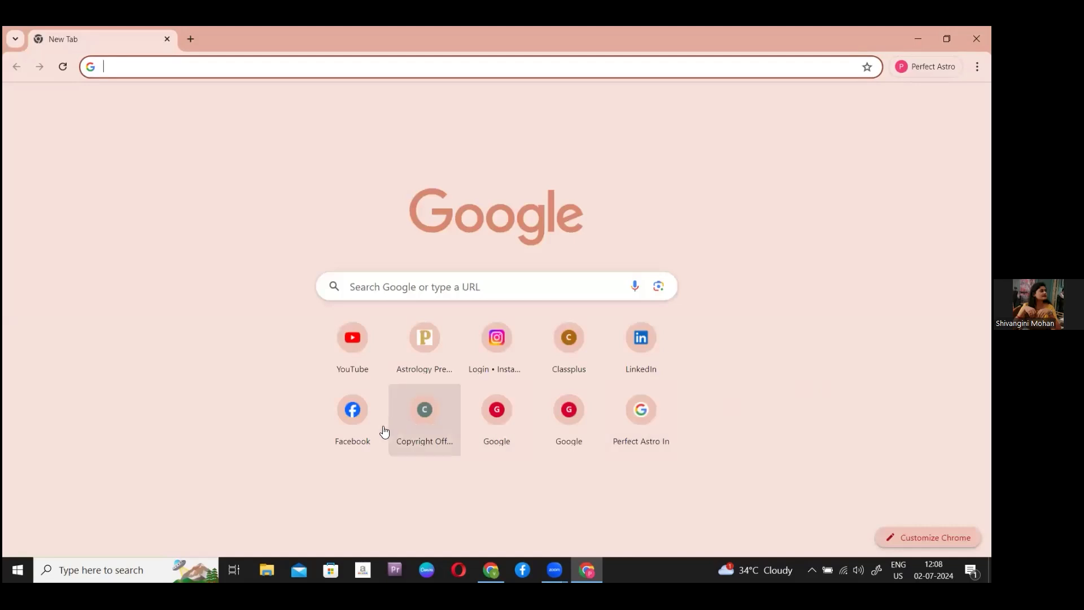
- Open Facebook in the Perfect Astro profile and choose Ad under Create in the Menu
click(348, 427)
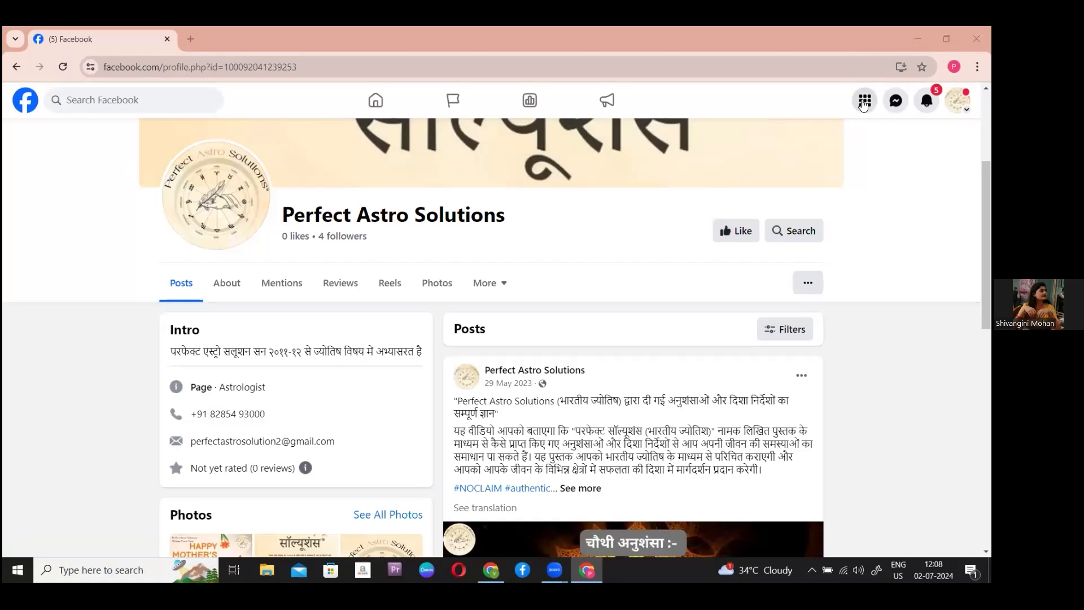
click(863, 105)
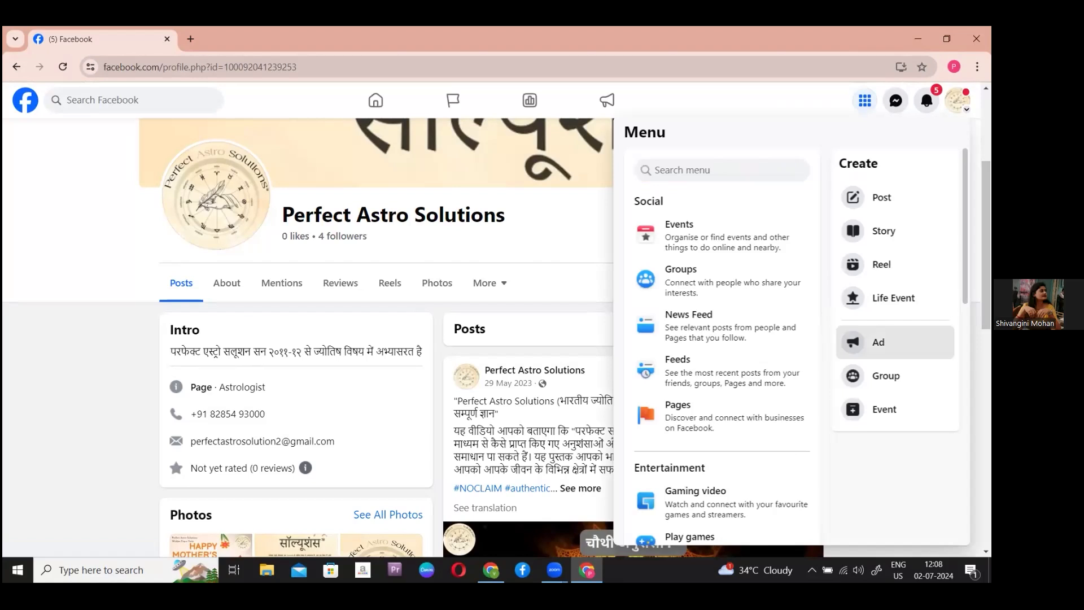
click(879, 341)
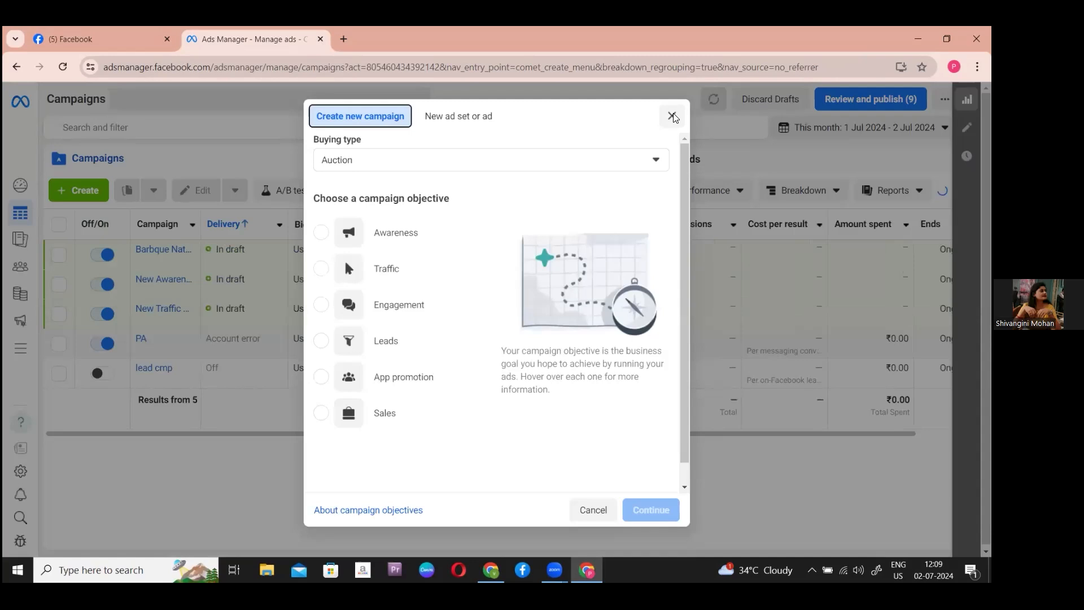
- Dismiss the new campaign dialog and follow All tools to the Events Manager shortcut
click(672, 116)
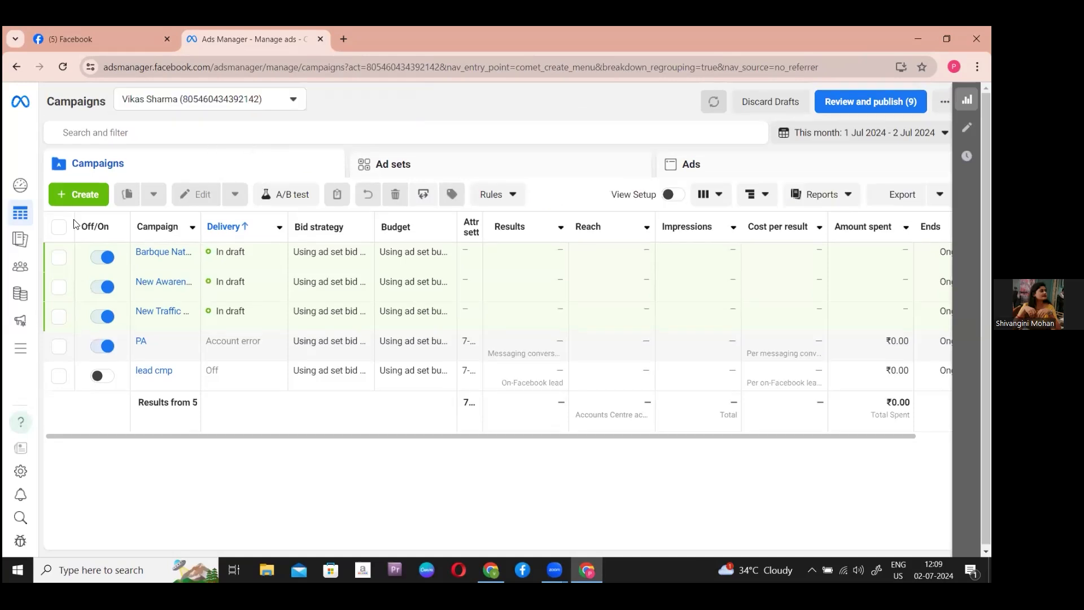
mouse_move(19, 217)
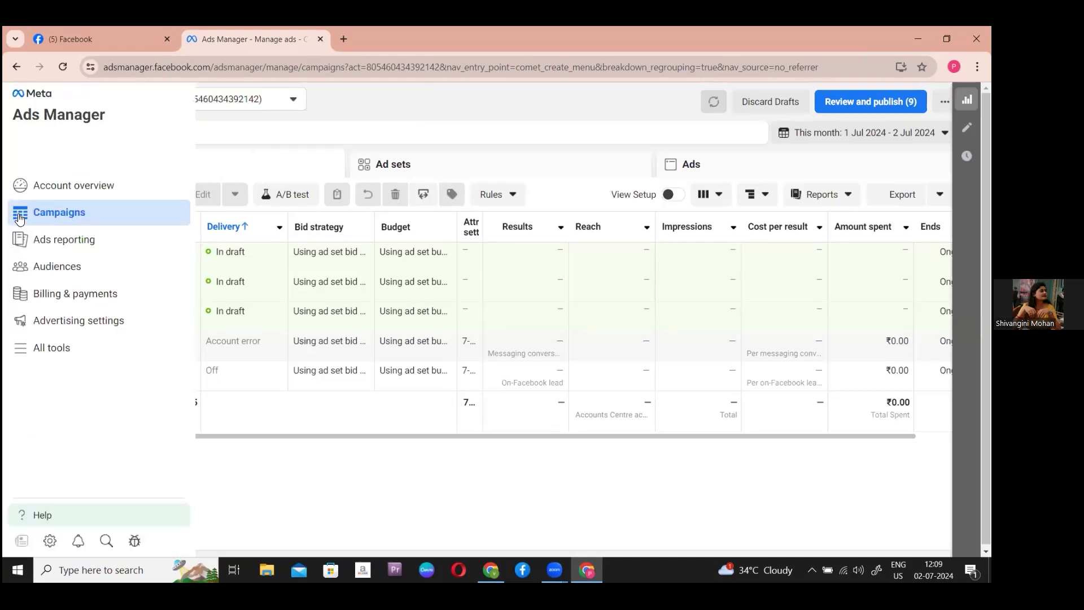
click(19, 352)
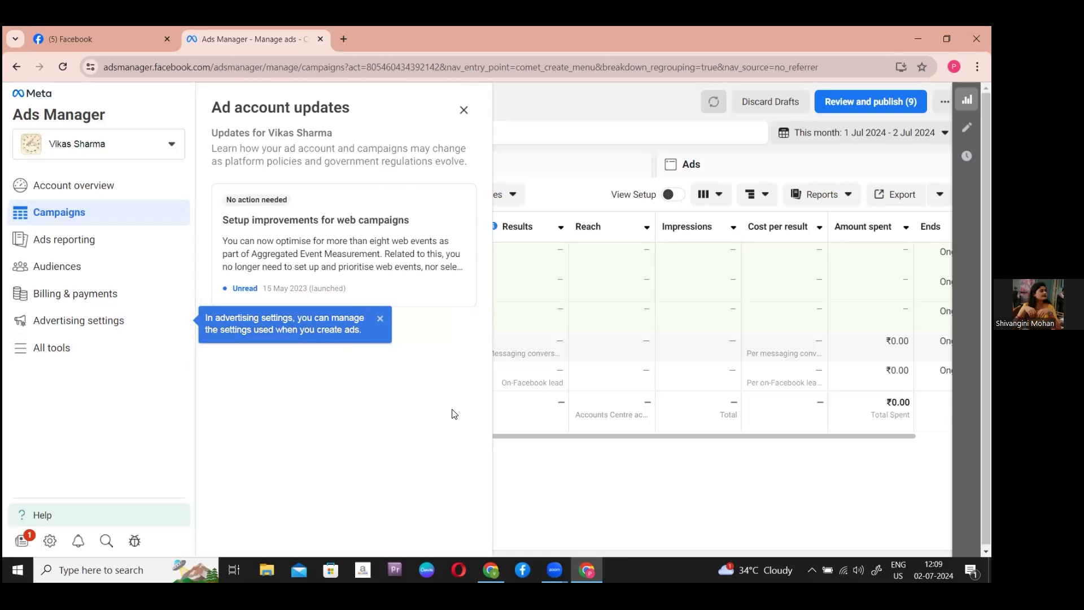
click(34, 346)
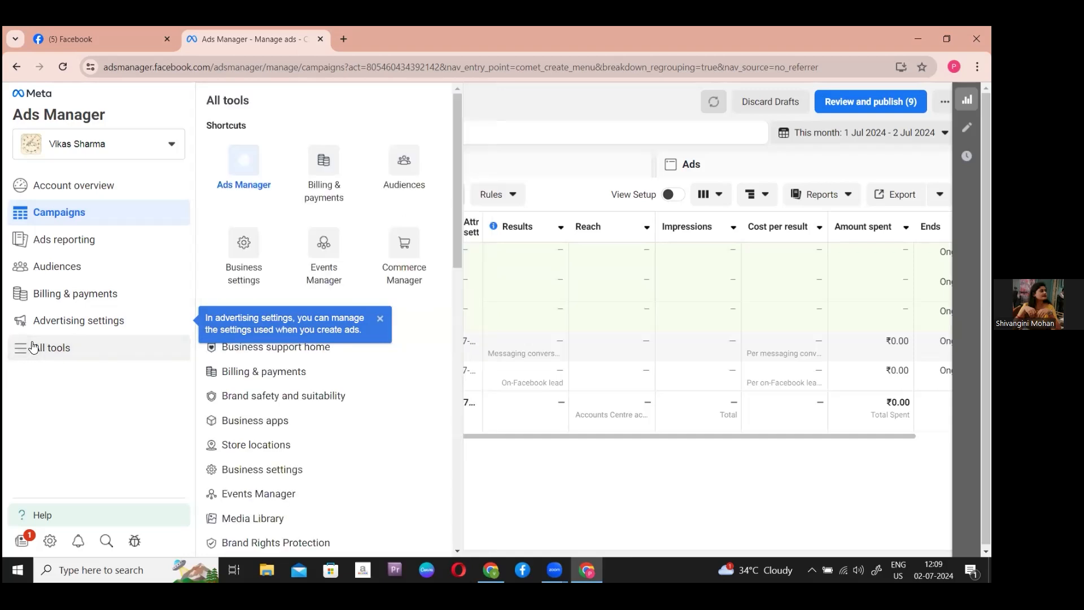
click(34, 347)
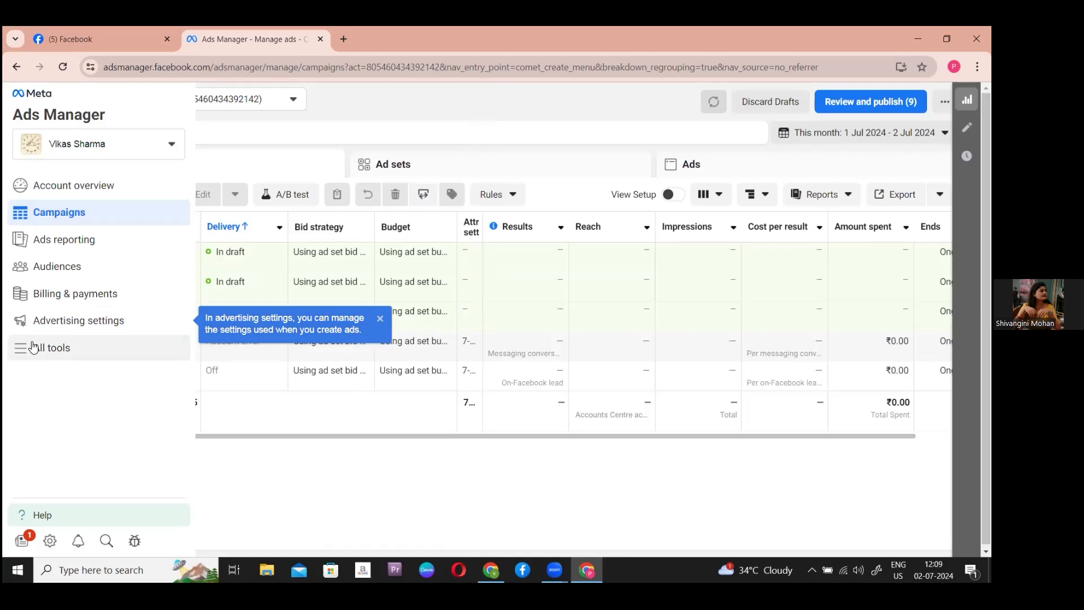
click(33, 346)
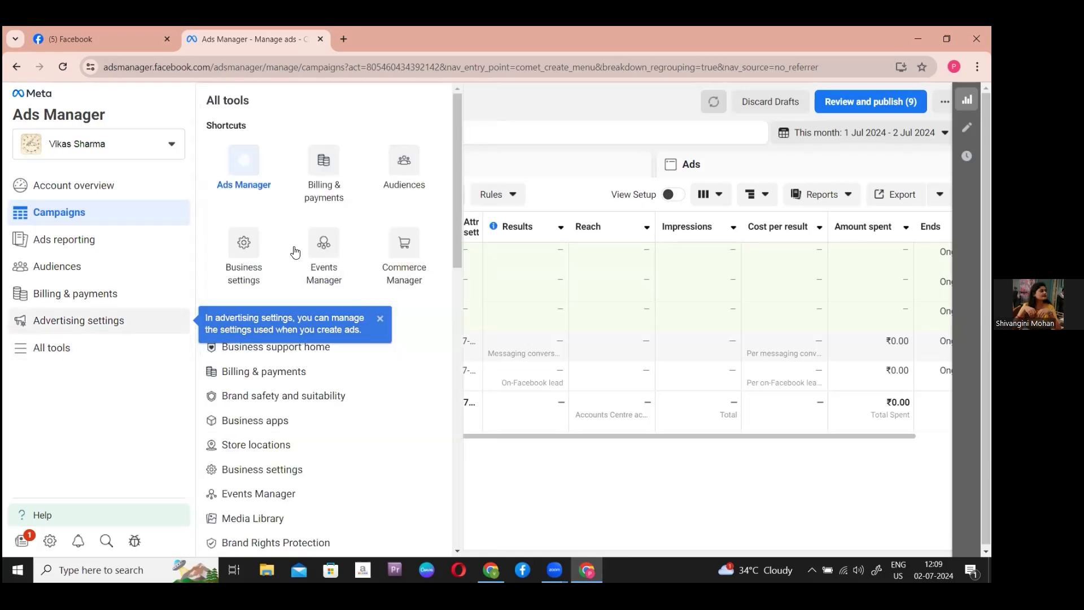
click(330, 266)
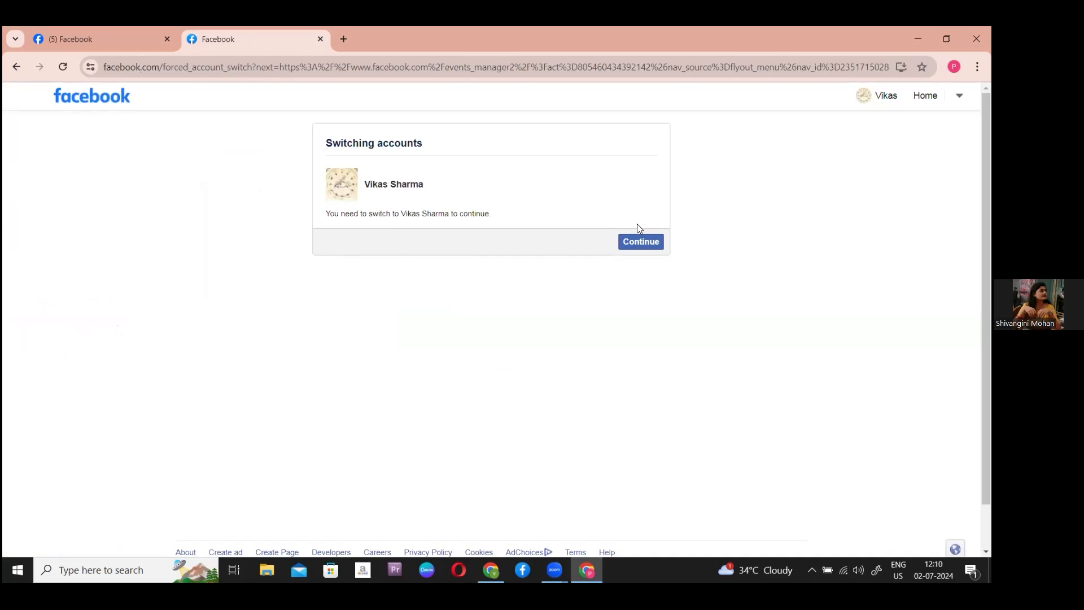
- Accept the account switch, reload Events Manager, and open the pixel's Data sources page
click(641, 243)
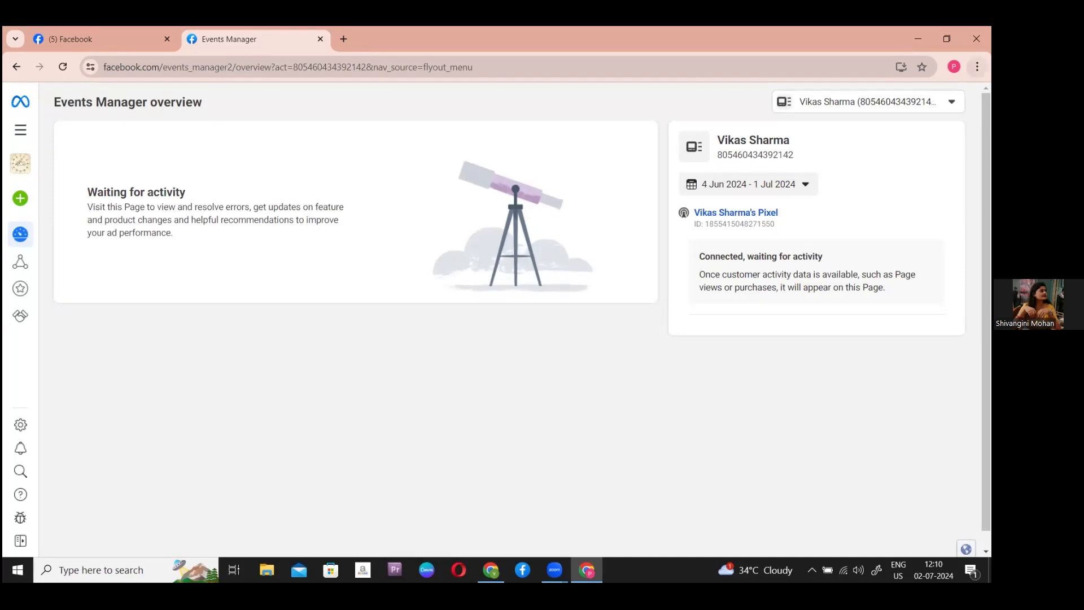
drag(985, 170, 985, 186)
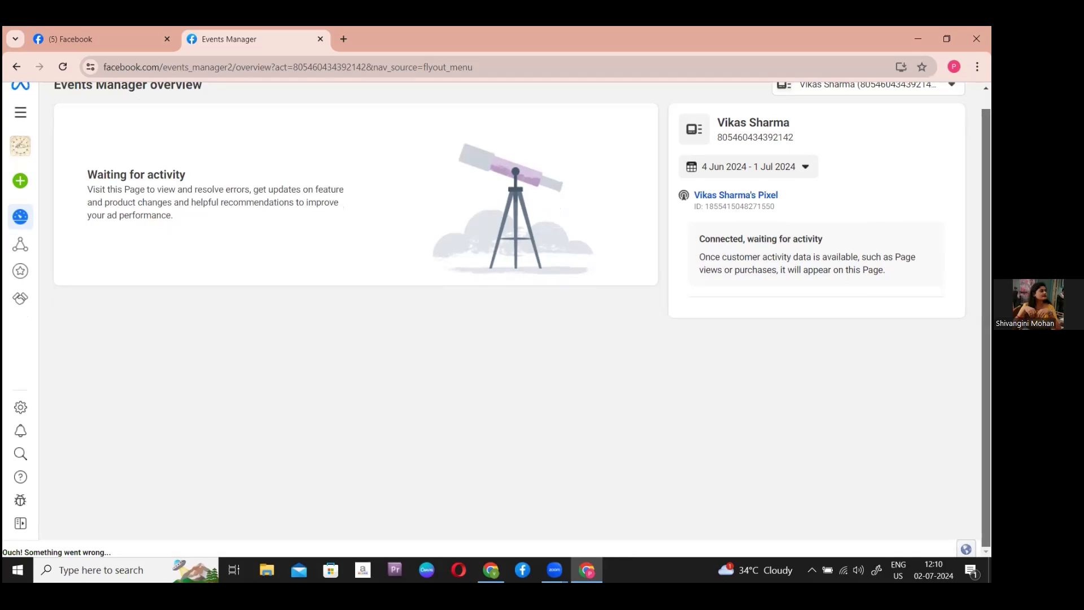
click(62, 67)
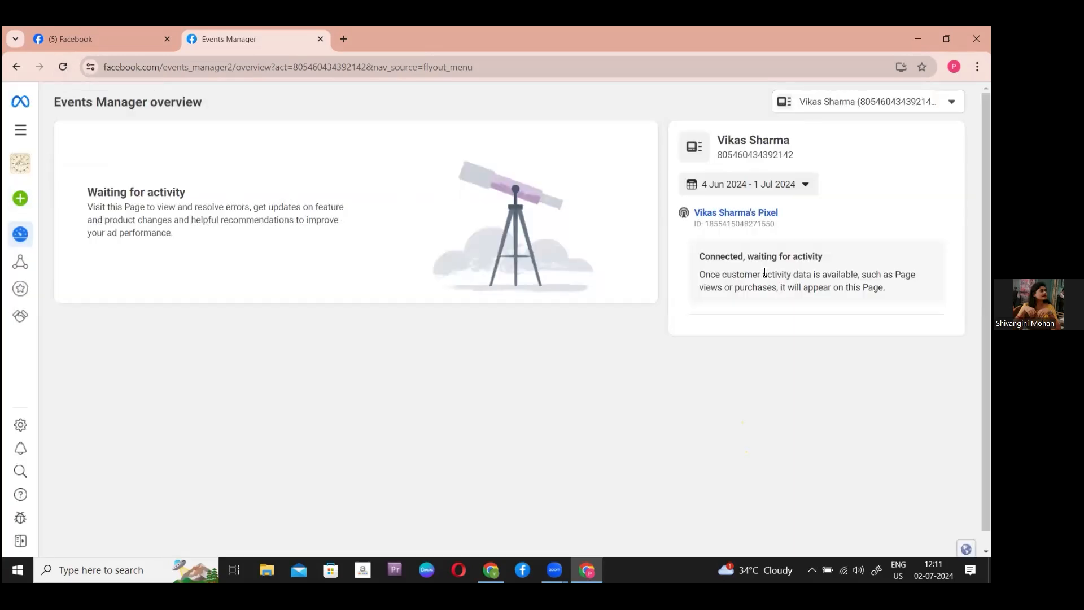
click(730, 217)
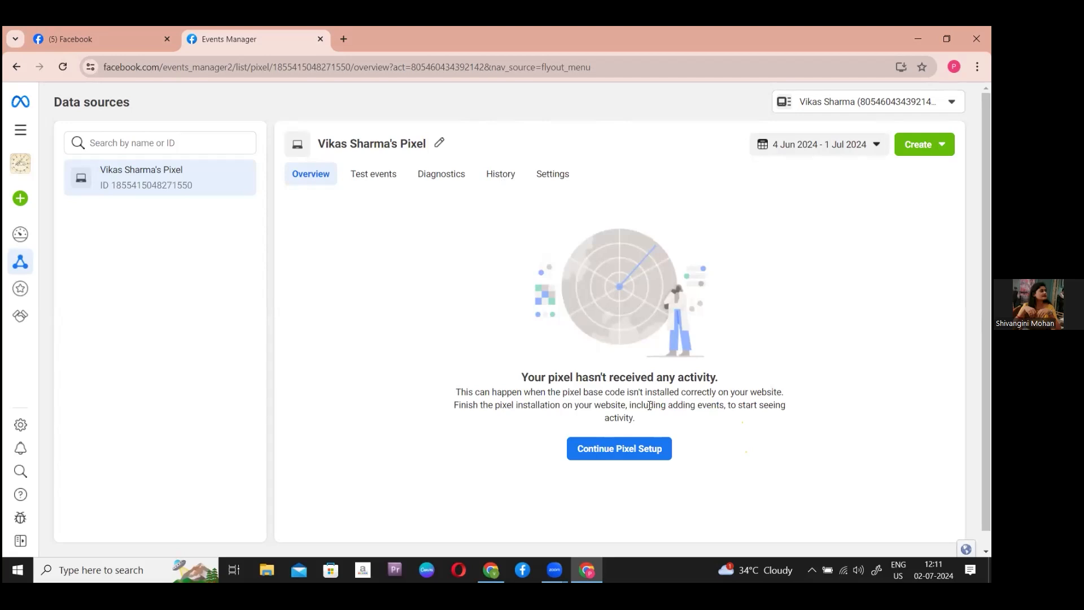
- Continue pixel setup, choose Install Code Manually, and review the Meta Pixel base code
click(646, 449)
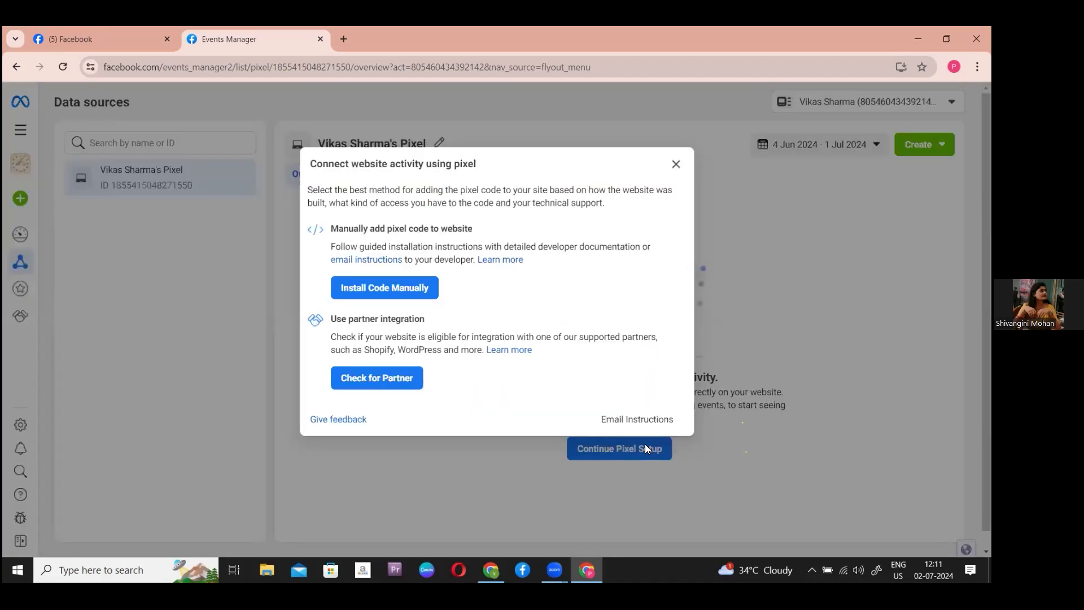
click(377, 287)
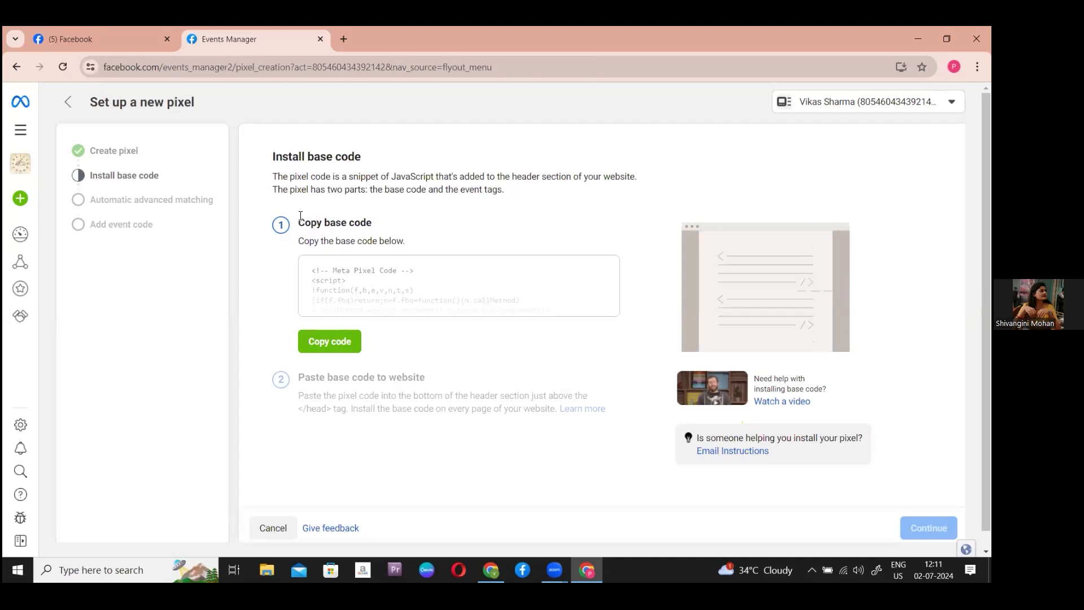
drag(298, 221, 396, 209)
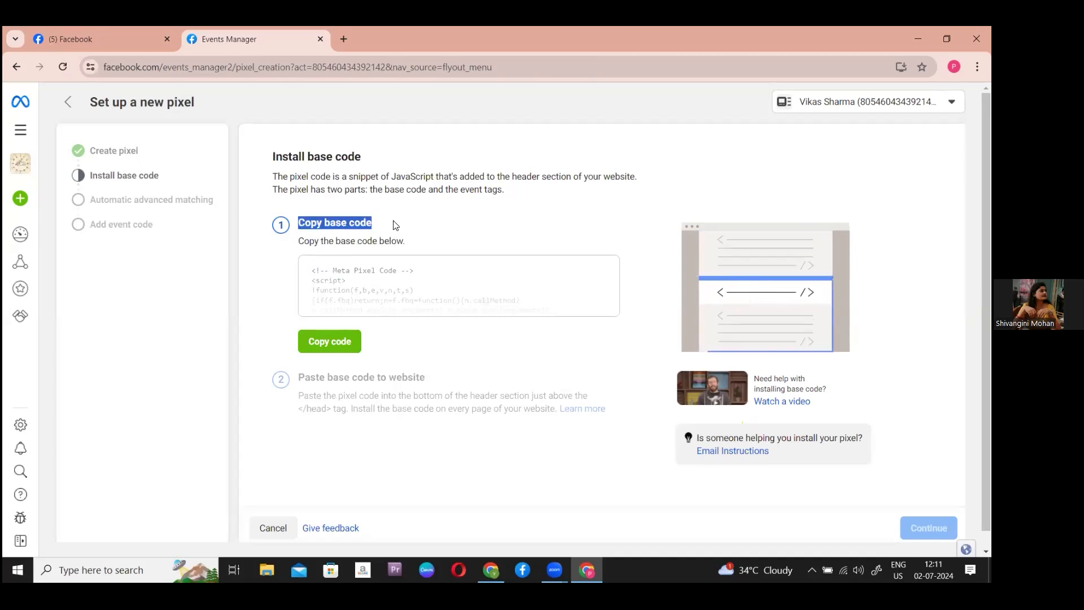
click(326, 270)
drag(556, 315, 299, 265)
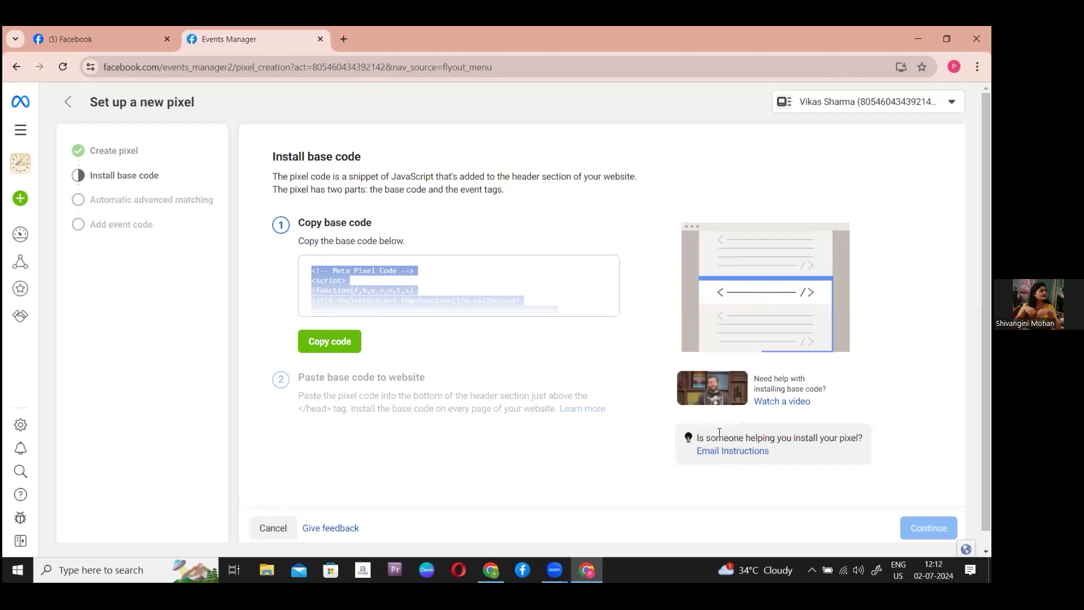
drag(715, 432, 746, 452)
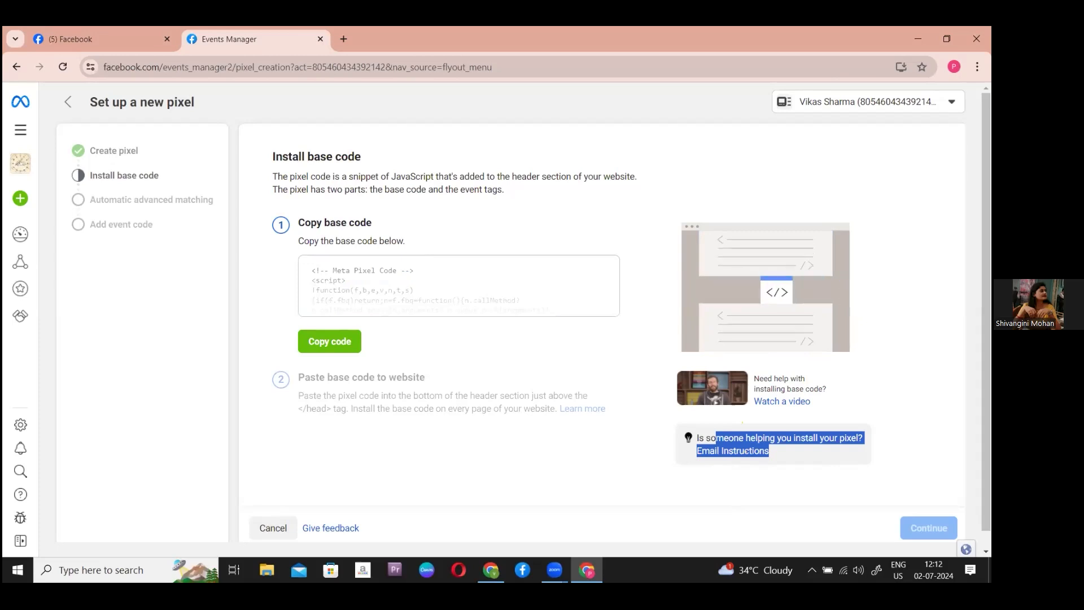
click(712, 442)
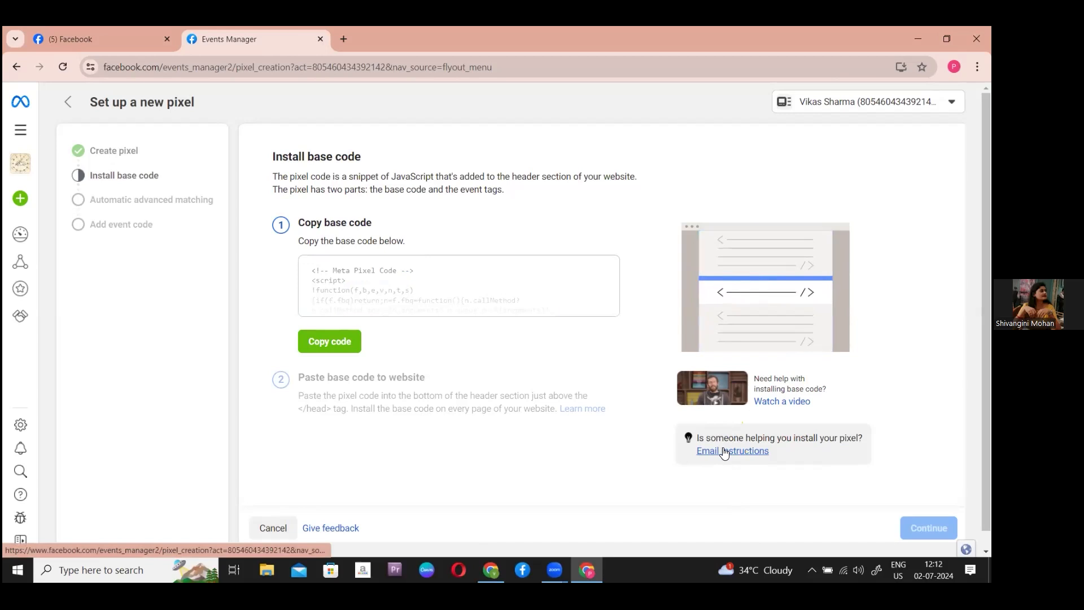
- Open Email Instructions and select the whole Facebook Pixel base code in the dialog
click(724, 450)
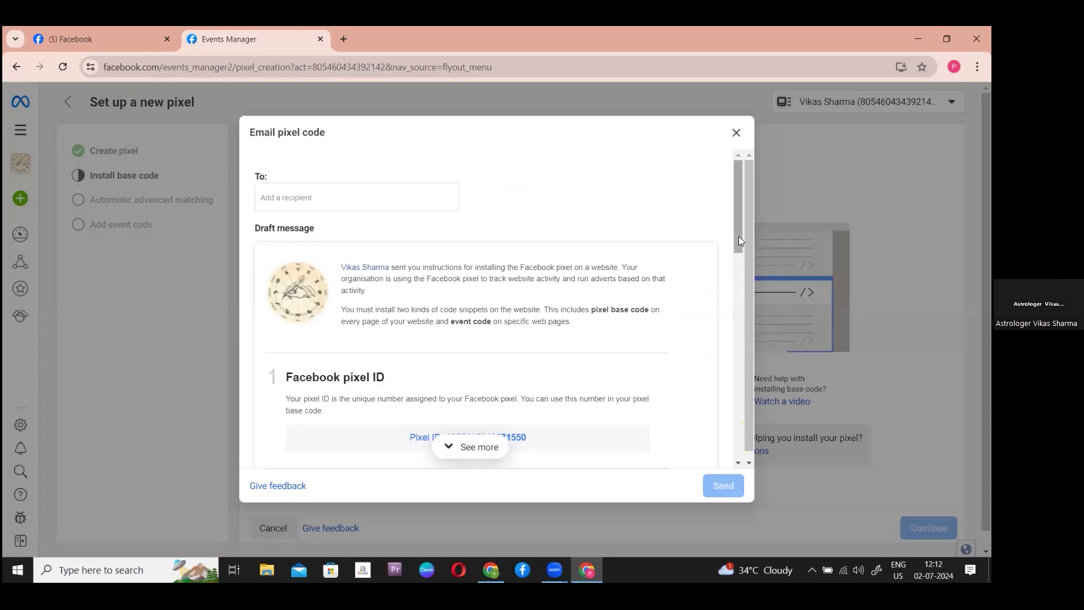
drag(738, 236, 737, 281)
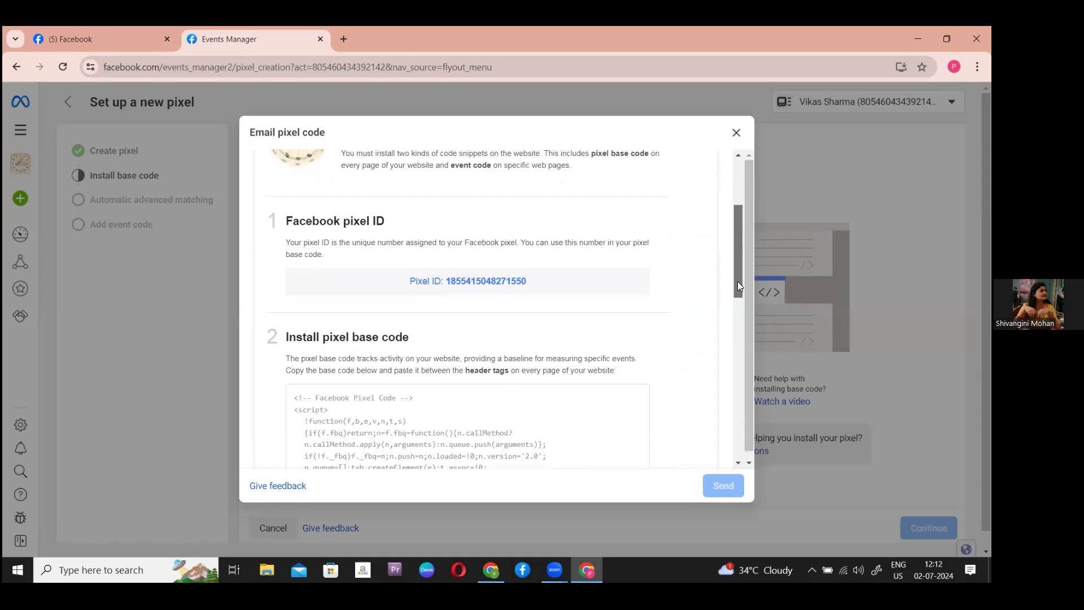
drag(738, 281, 731, 349)
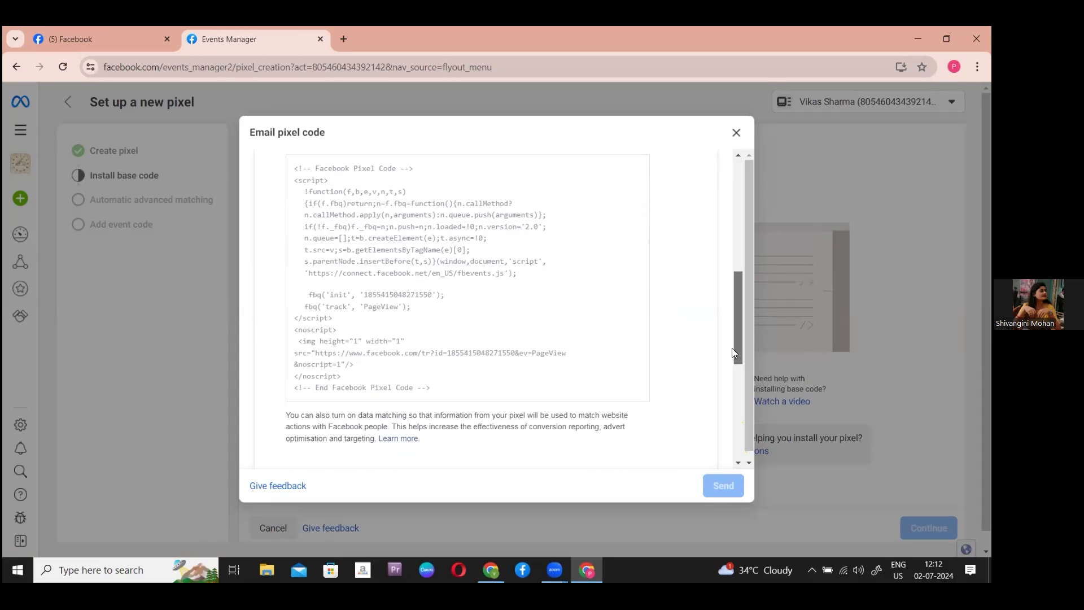
drag(732, 348, 739, 436)
drag(733, 390, 741, 330)
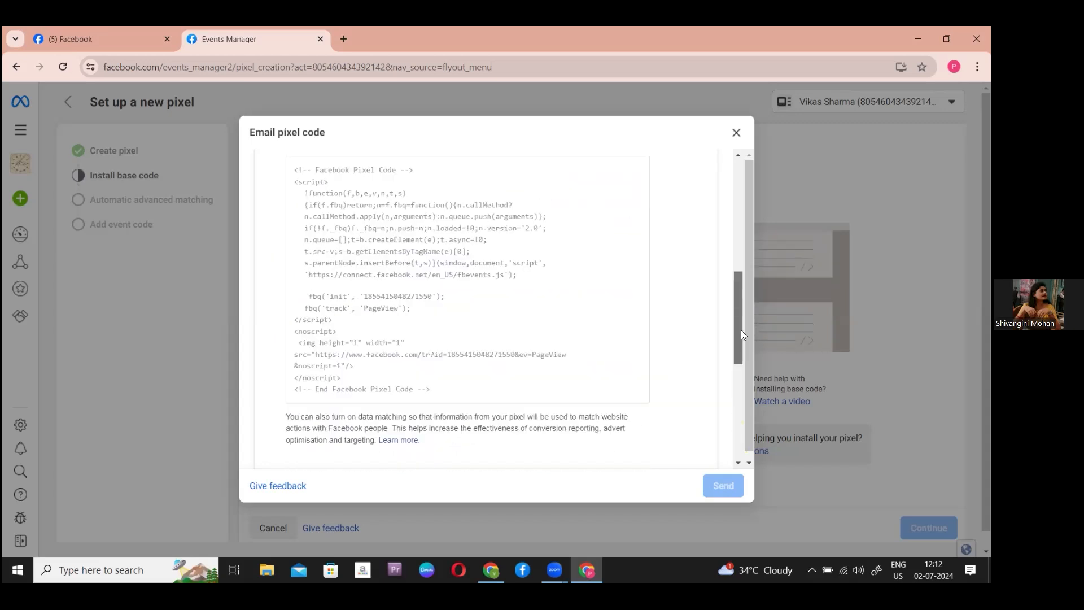
scroll(741, 336, up, 1)
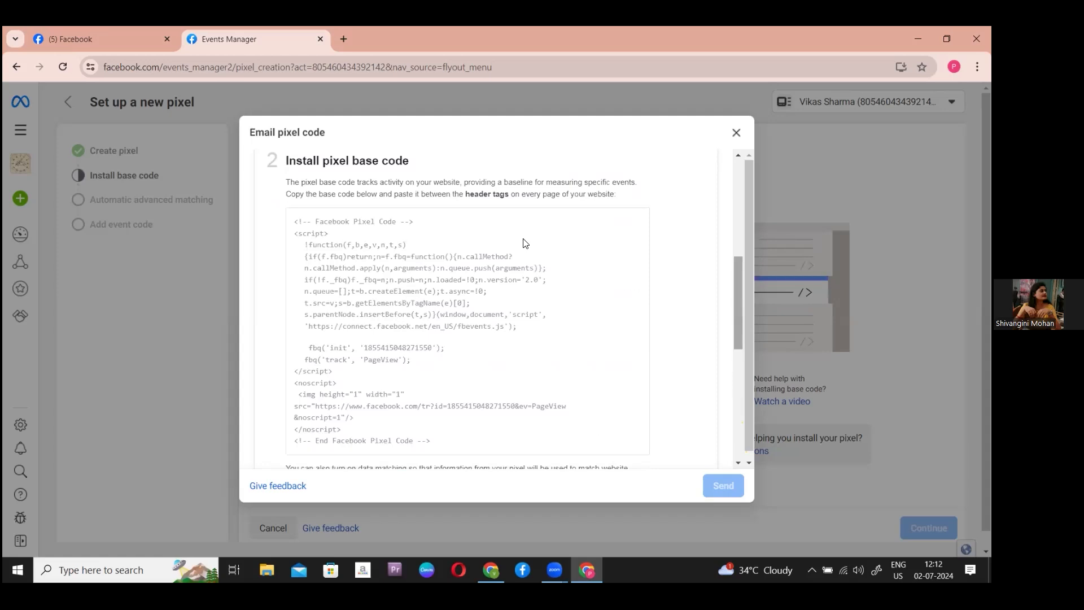
drag(285, 159, 443, 167)
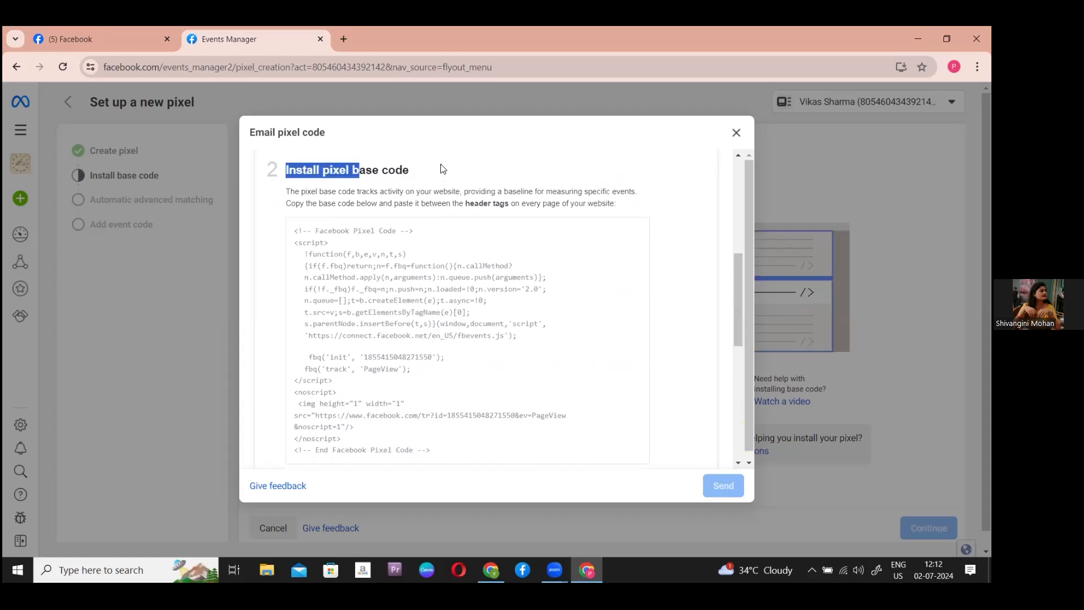
drag(285, 232, 467, 457)
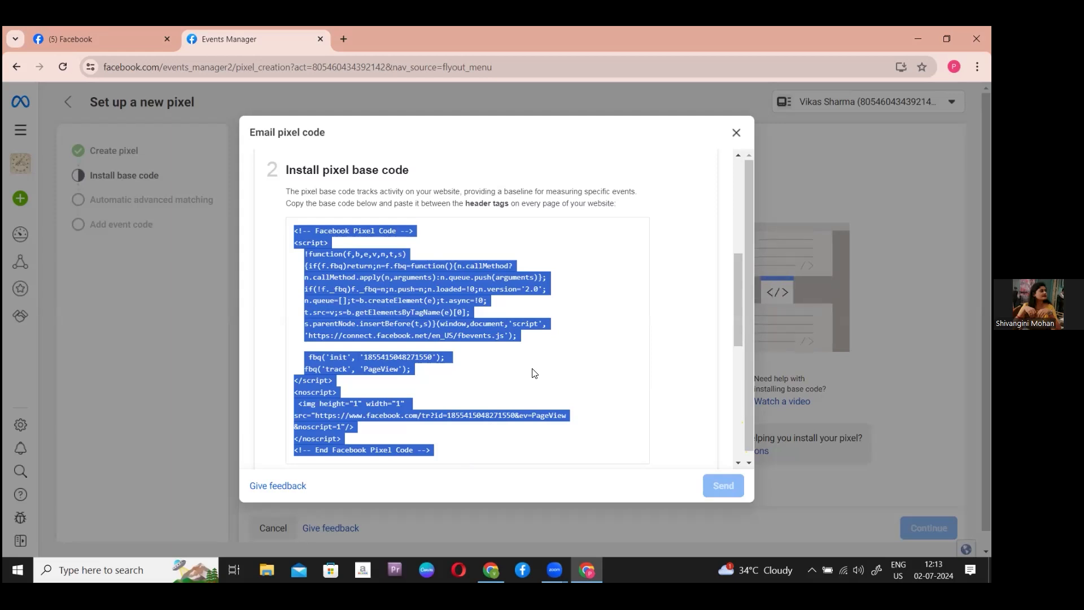
- Return to the original Chrome window and its Best Digital Marketing digitalvik.com tab
click(490, 570)
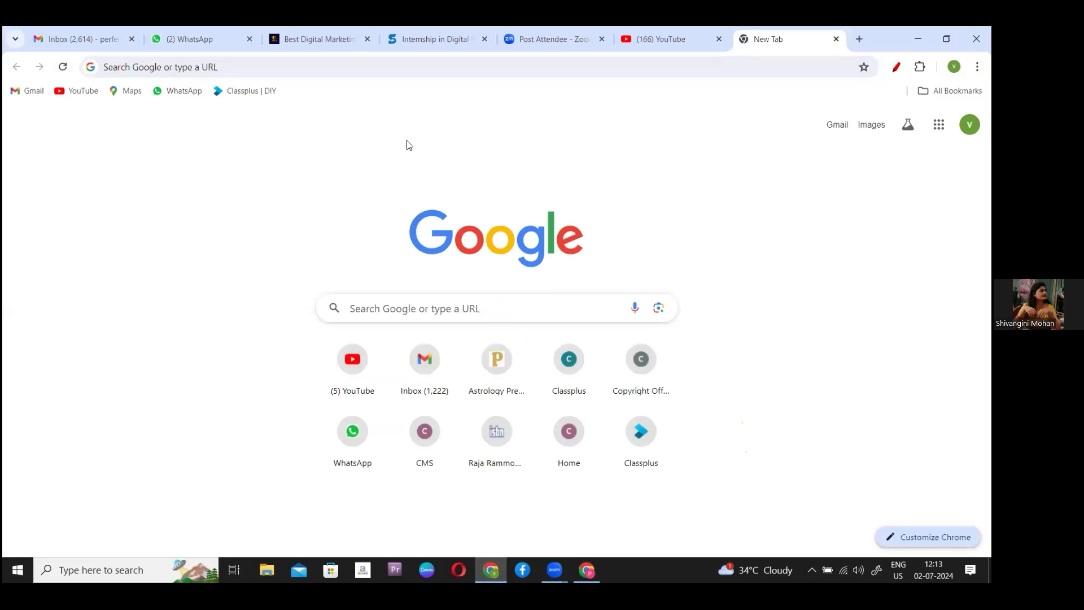
drag(566, 39, 582, 89)
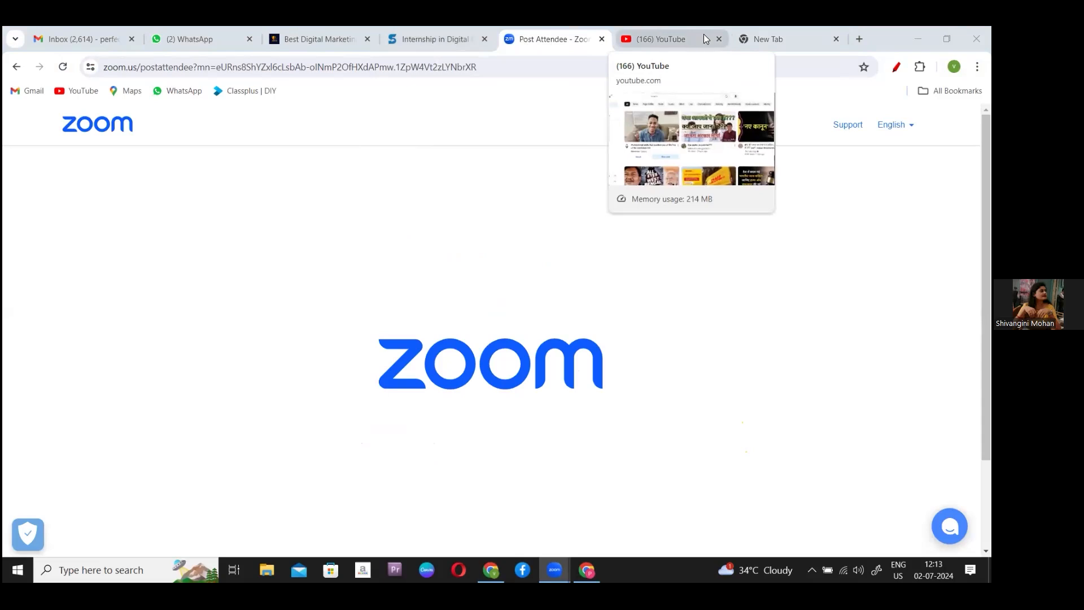
click(322, 35)
- Open the digitalvik.com Dashboard from the admin bar and scroll through its page
mouse_move(65, 120)
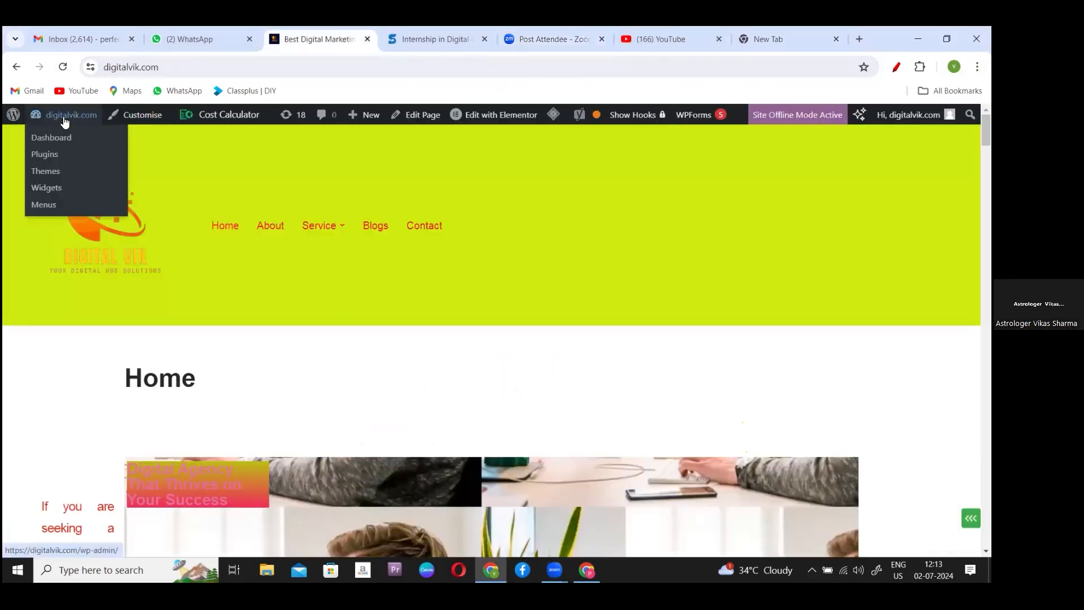
click(48, 137)
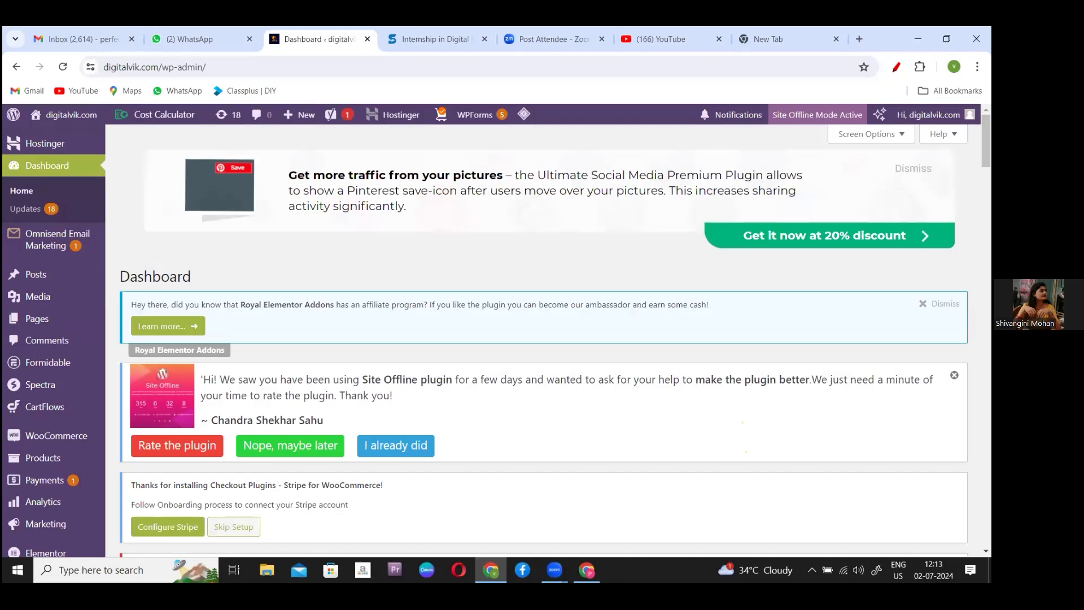
scroll(544, 338, down, 4)
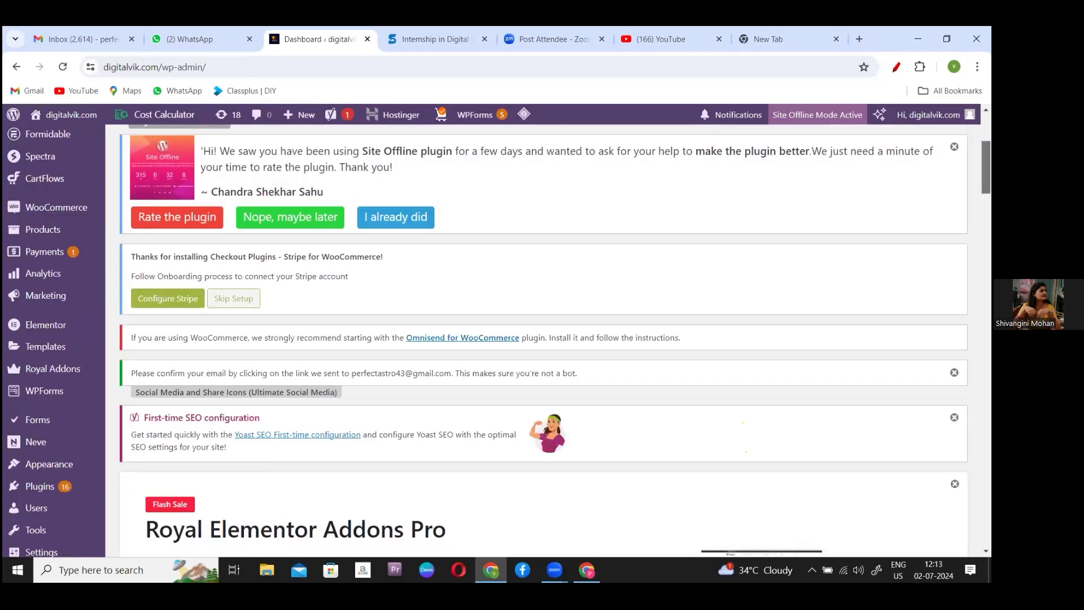
scroll(544, 339, down, 3)
scroll(544, 339, down, 2)
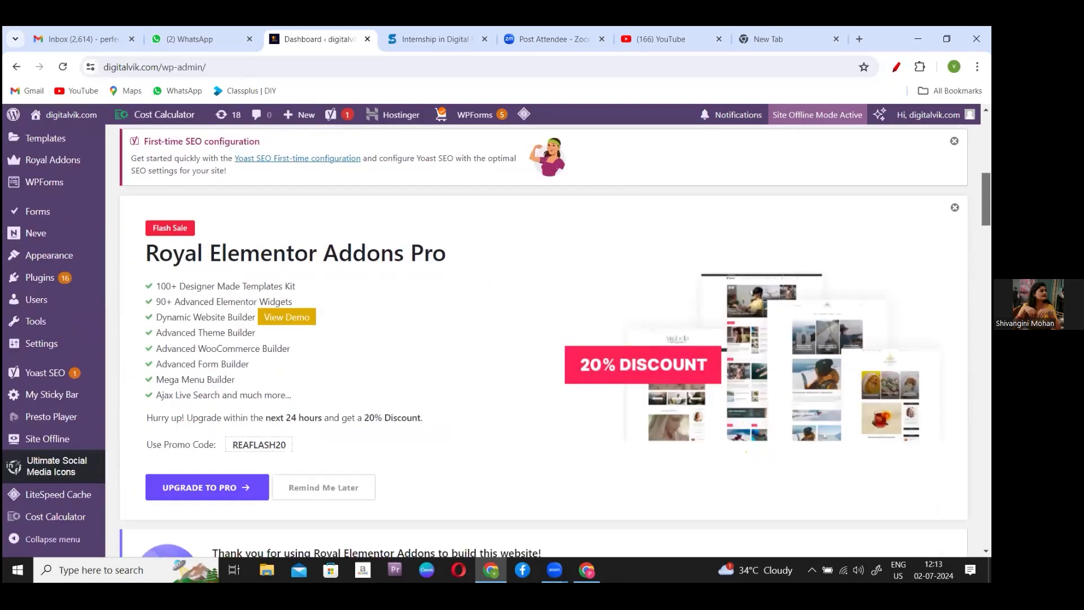
scroll(544, 338, down, 1)
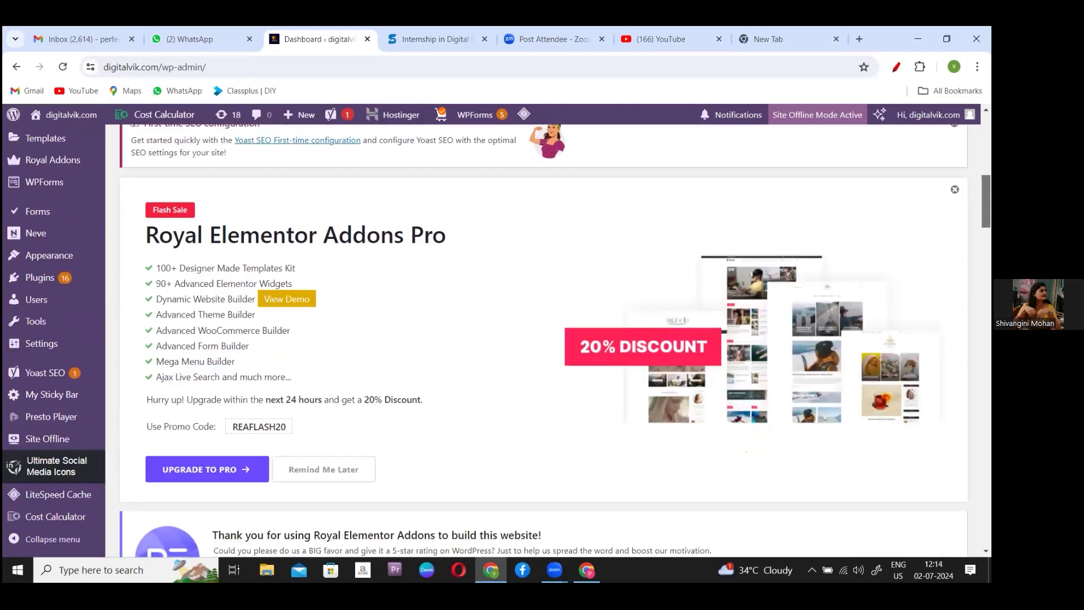
scroll(543, 339, down, 1)
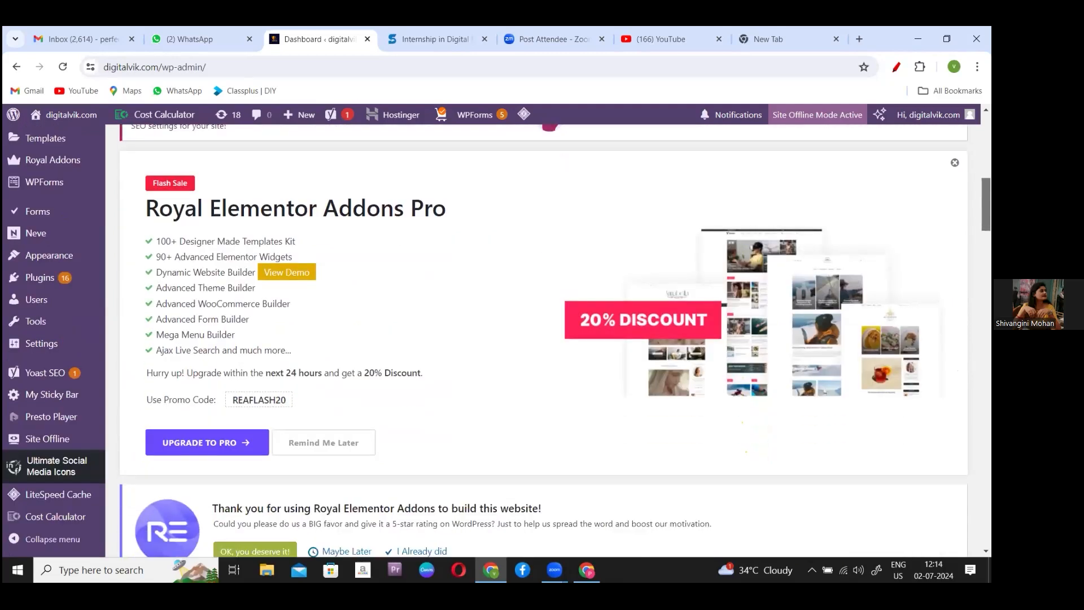
scroll(543, 338, up, 3)
mouse_move(45, 420)
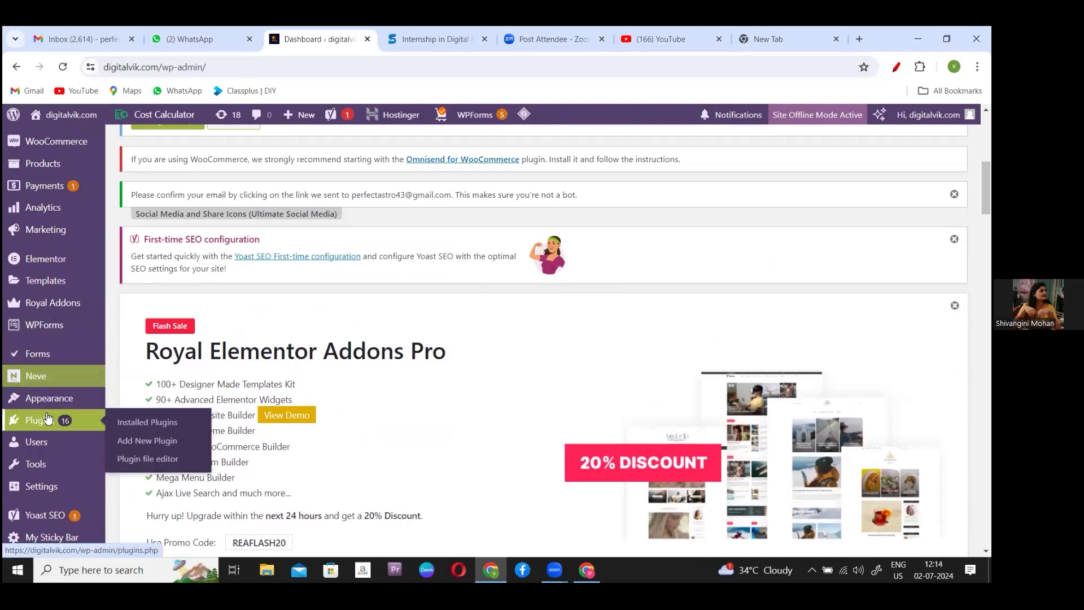
- Open the Add New Plugin page
click(155, 447)
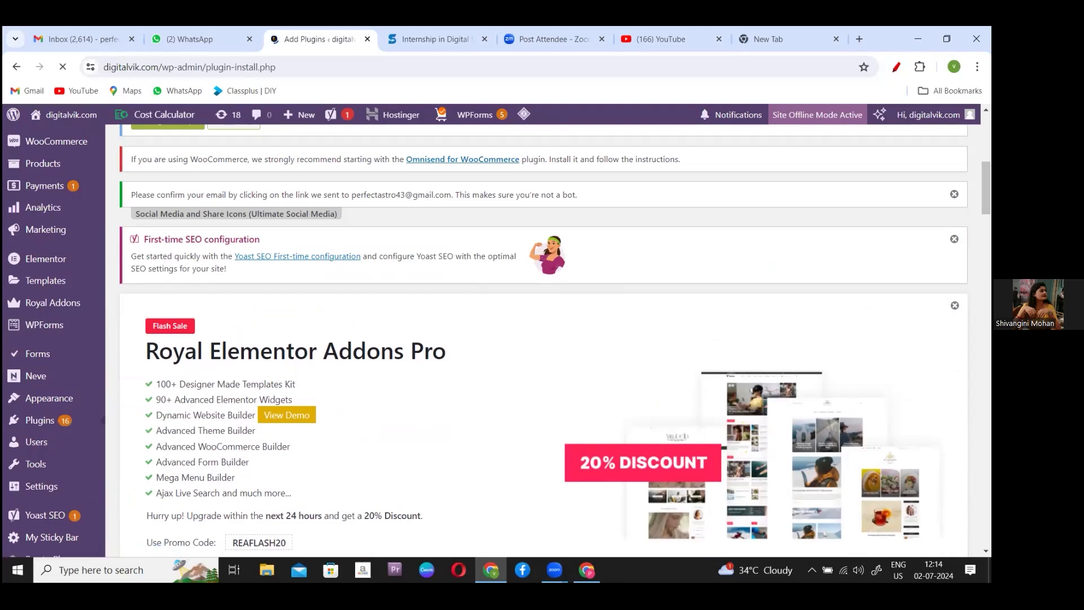
scroll(498, 336, down, 10)
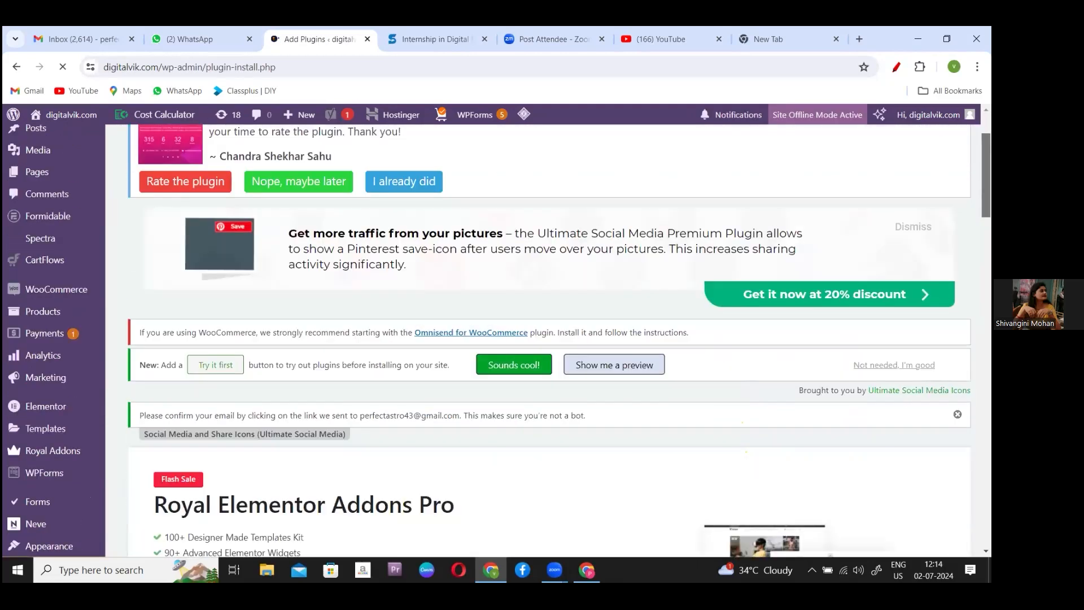
scroll(833, 421, down, 2)
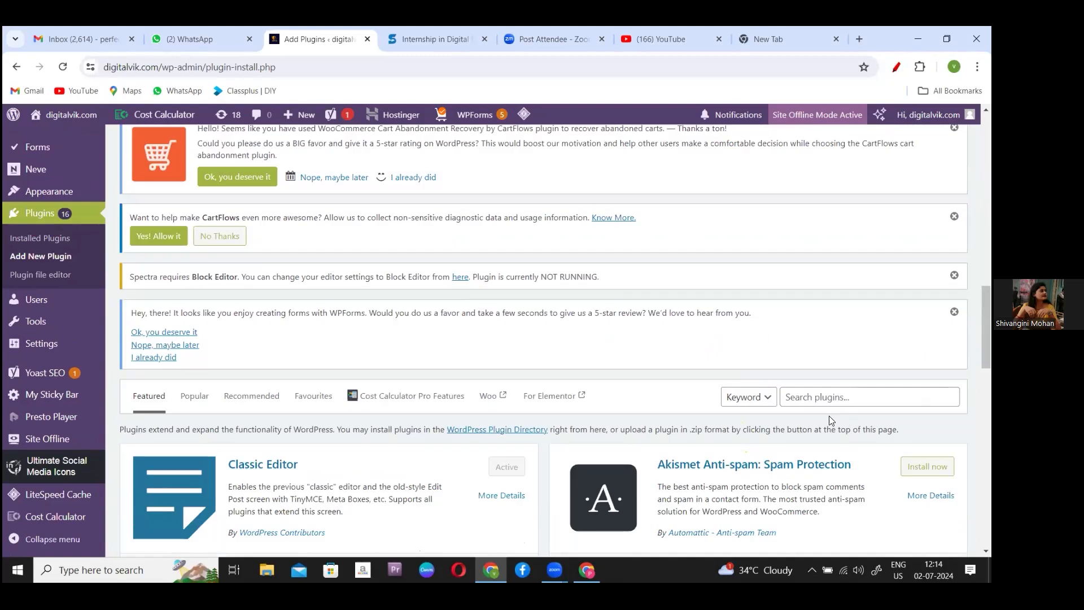
- Search the plugin directory for 'Header Footer Code Manager'
click(825, 397)
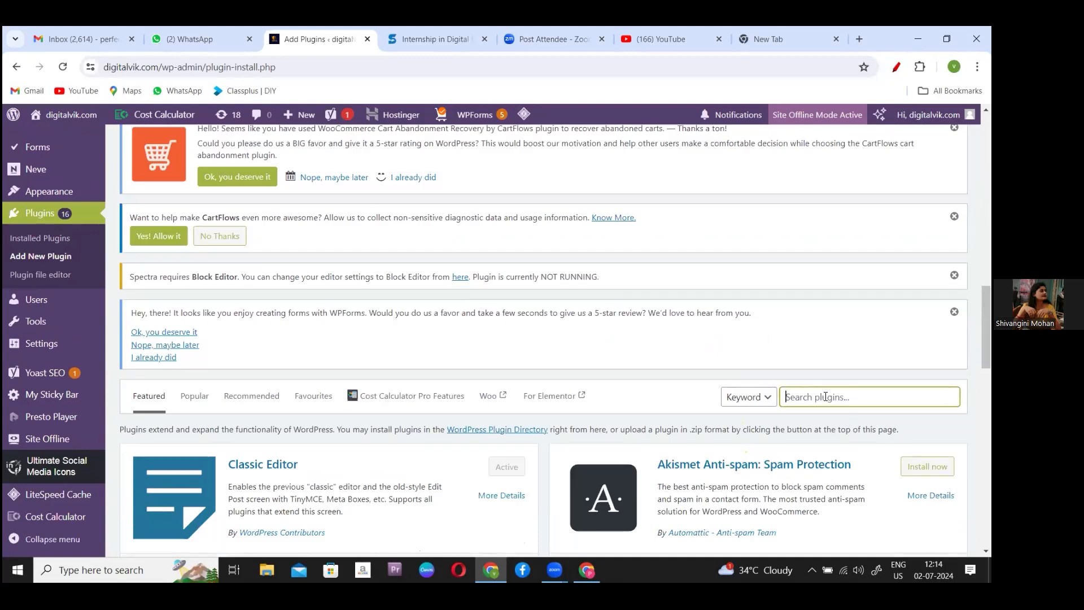
key(Caps_Lock)
text(H)
key(Caps_Lock)
text(eader)
key(Caps_Lock)
text(F)
key(Caps_Lock)
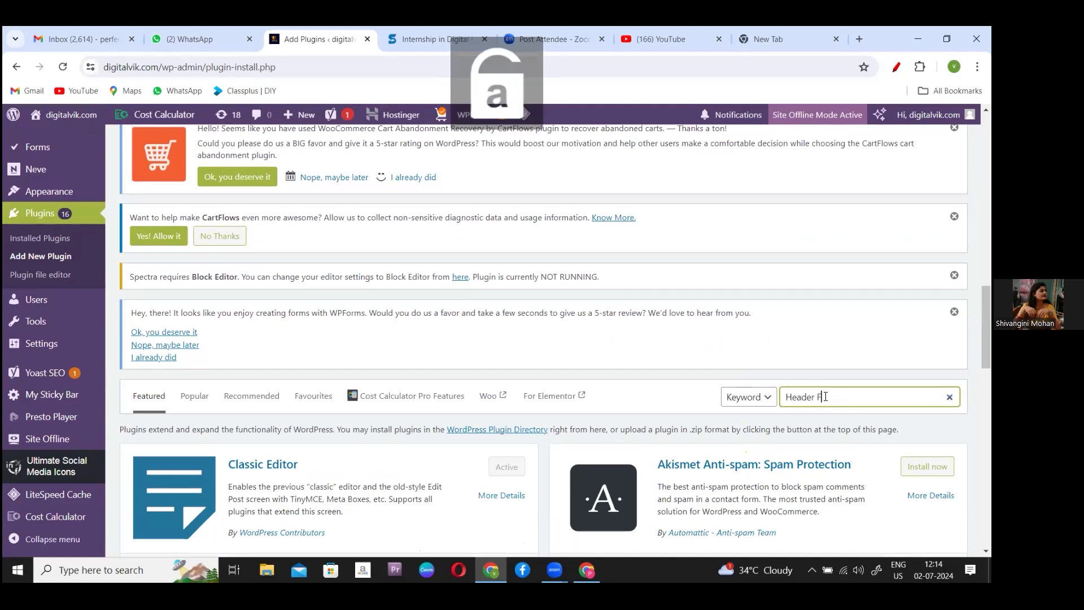
text(ooter)
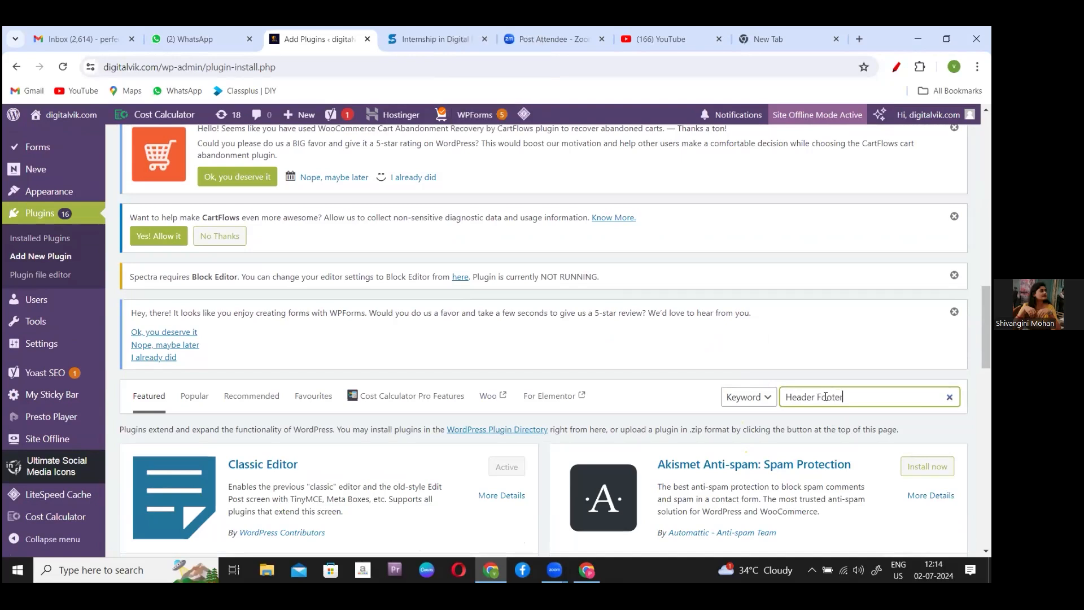
key(Caps_Lock)
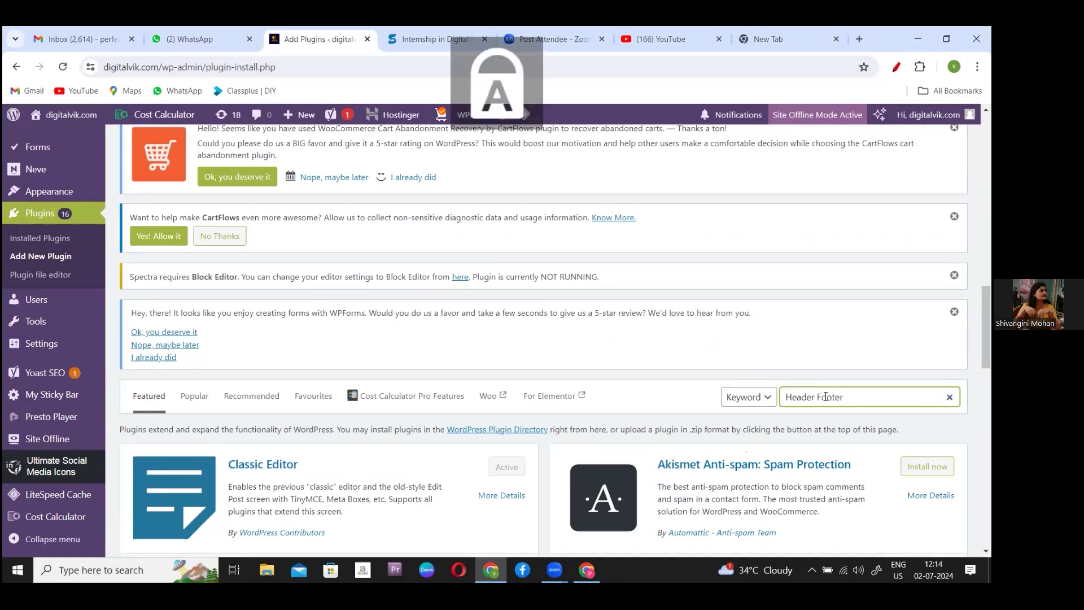
text(C)
key(Caps_Lock)
text(ode)
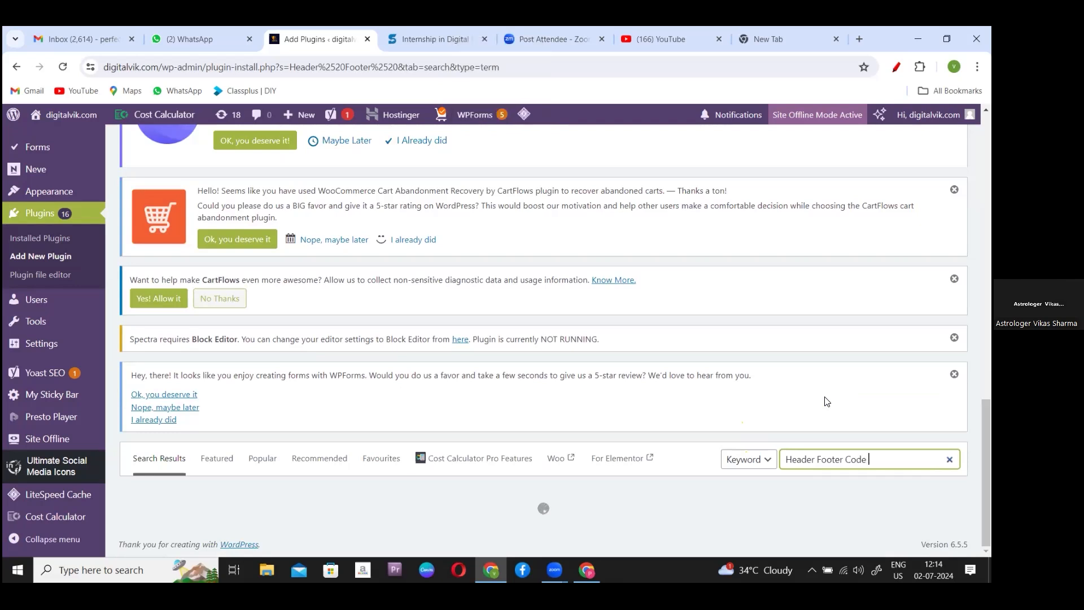
text(Manager)
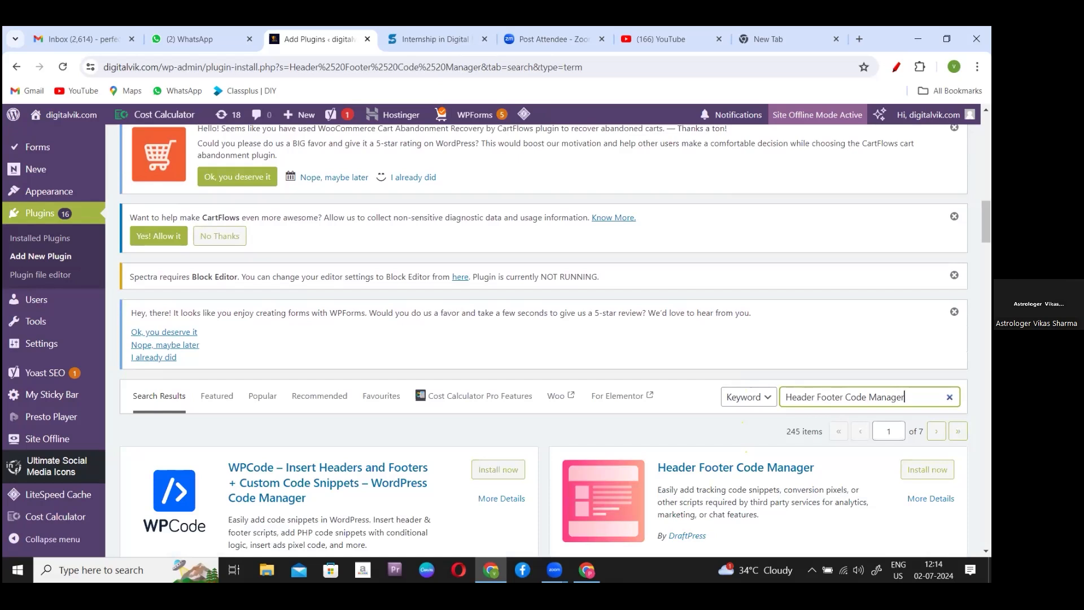
- Install Header Footer Code Manager from its search result card, then activate it
scroll(544, 339, down, 2)
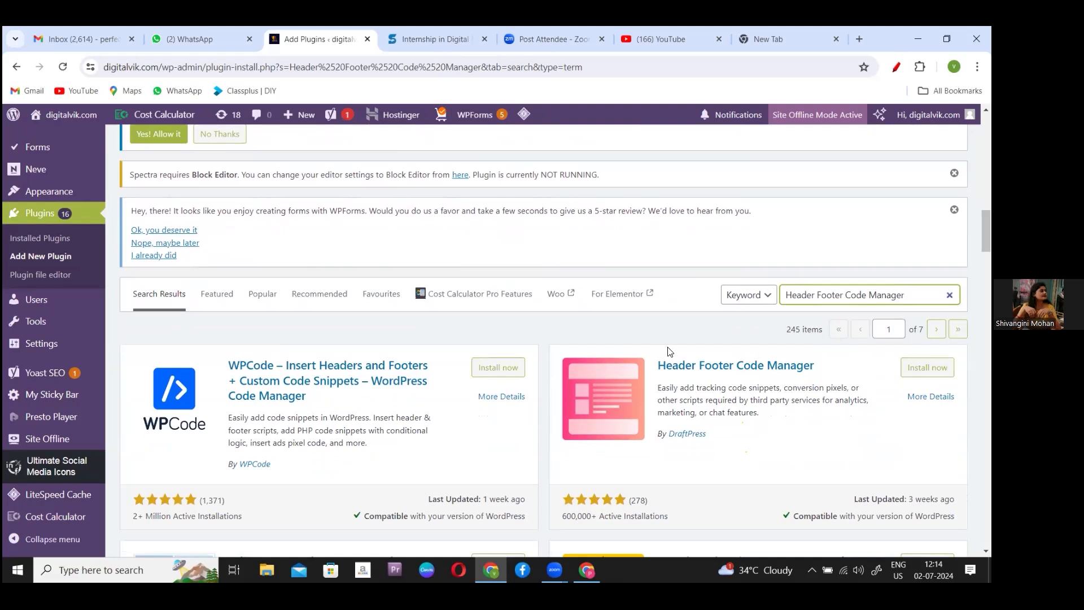
drag(649, 356, 856, 356)
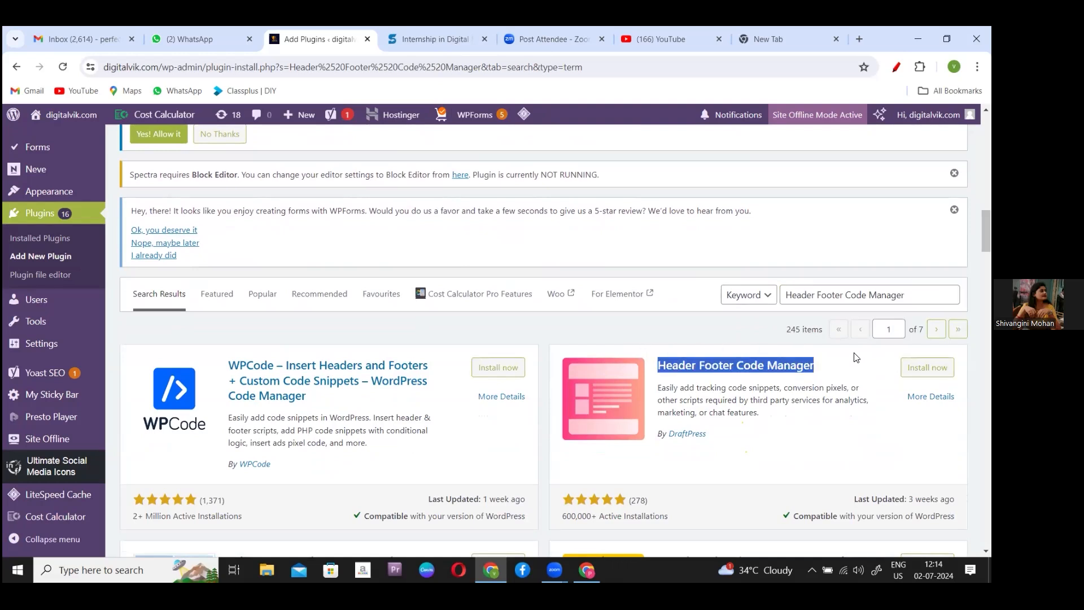
click(927, 368)
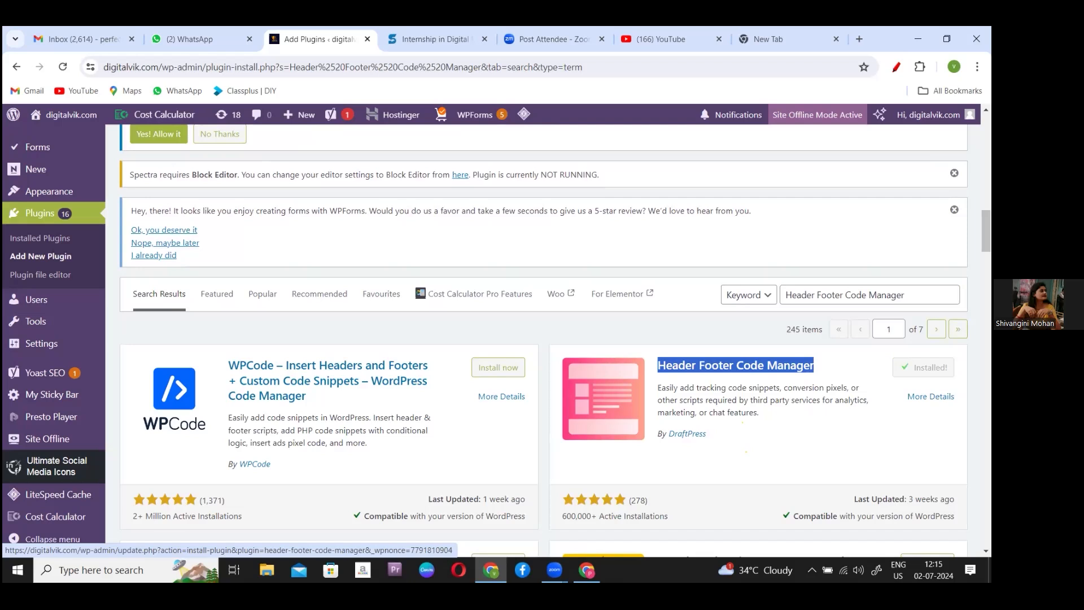
click(932, 368)
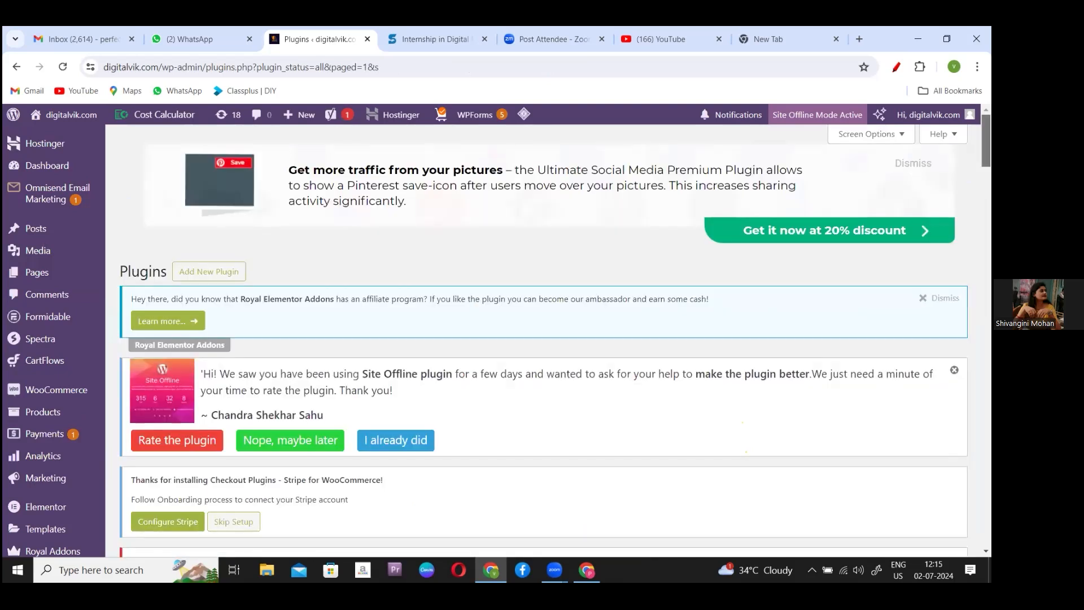
scroll(544, 338, down, 1)
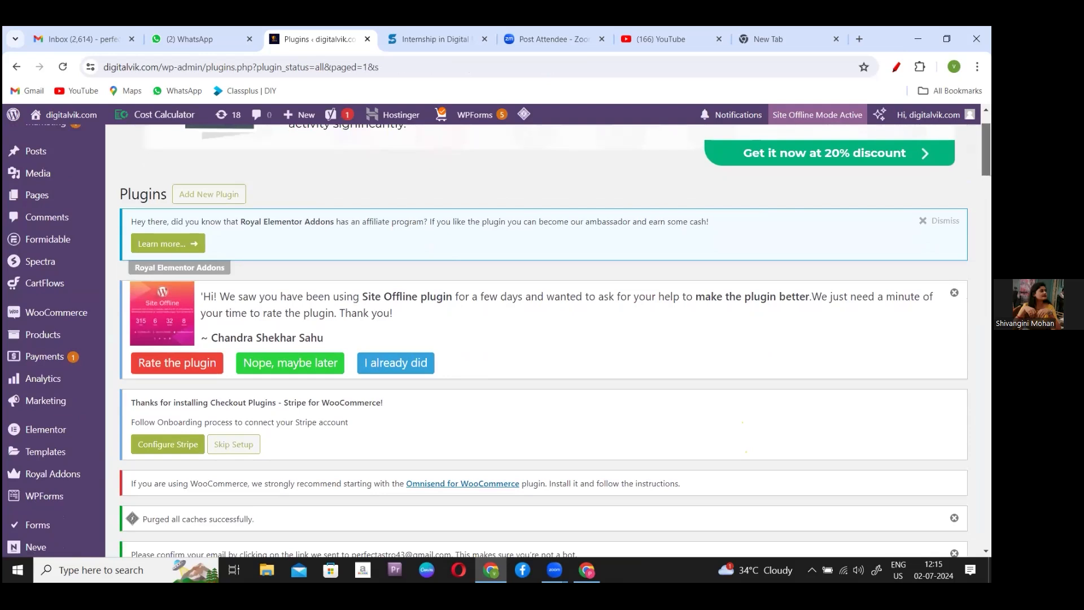
scroll(542, 339, down, 5)
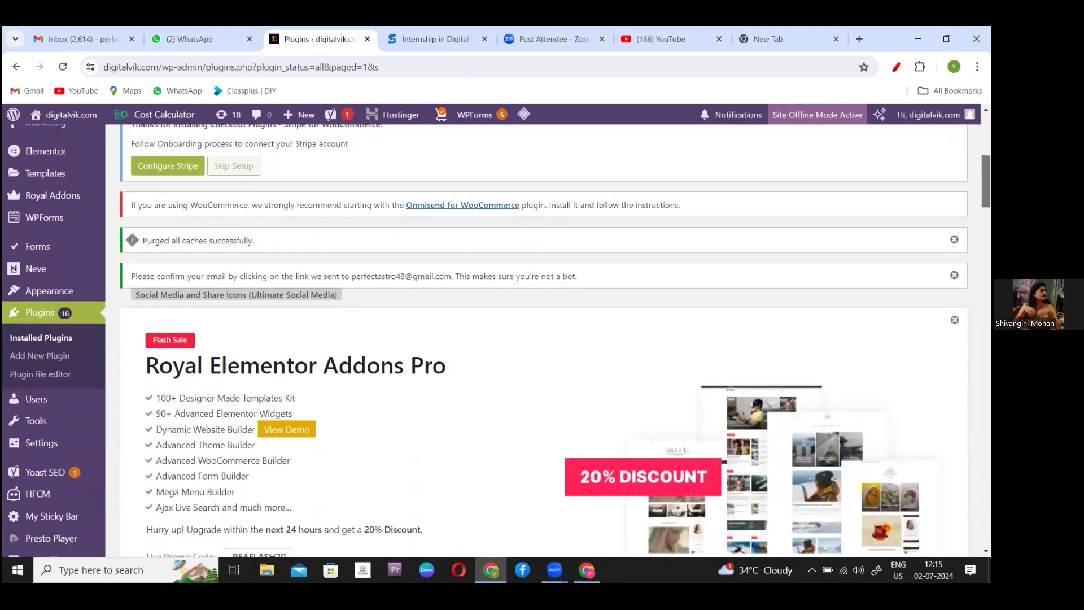
scroll(488, 316, down, 1)
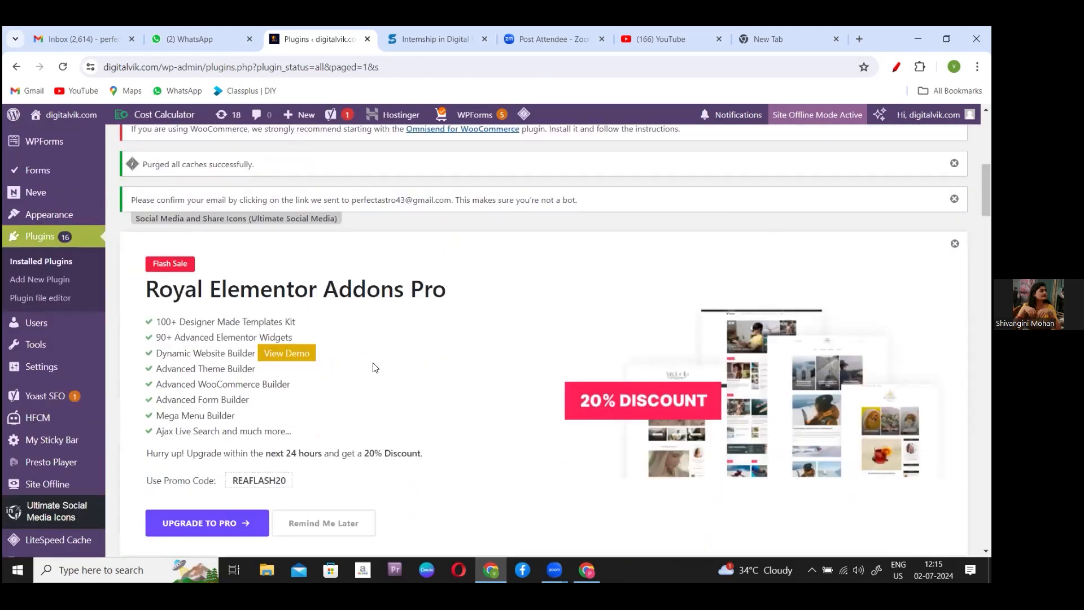
mouse_move(10, 413)
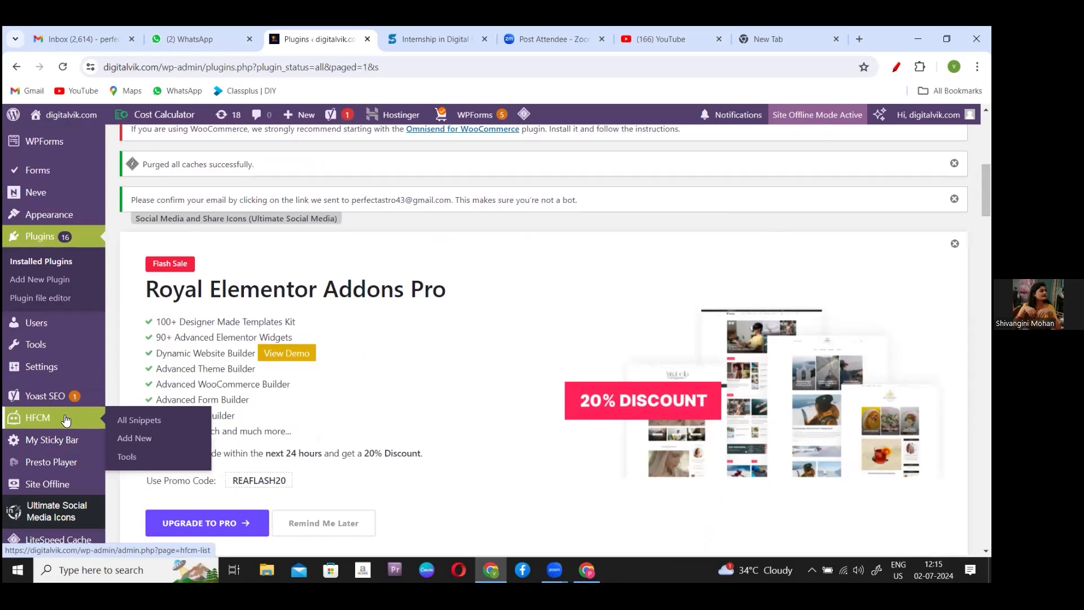
- Open HFCM's Add New Snippet form and place the cursor in the empty Snippet Name field
click(145, 439)
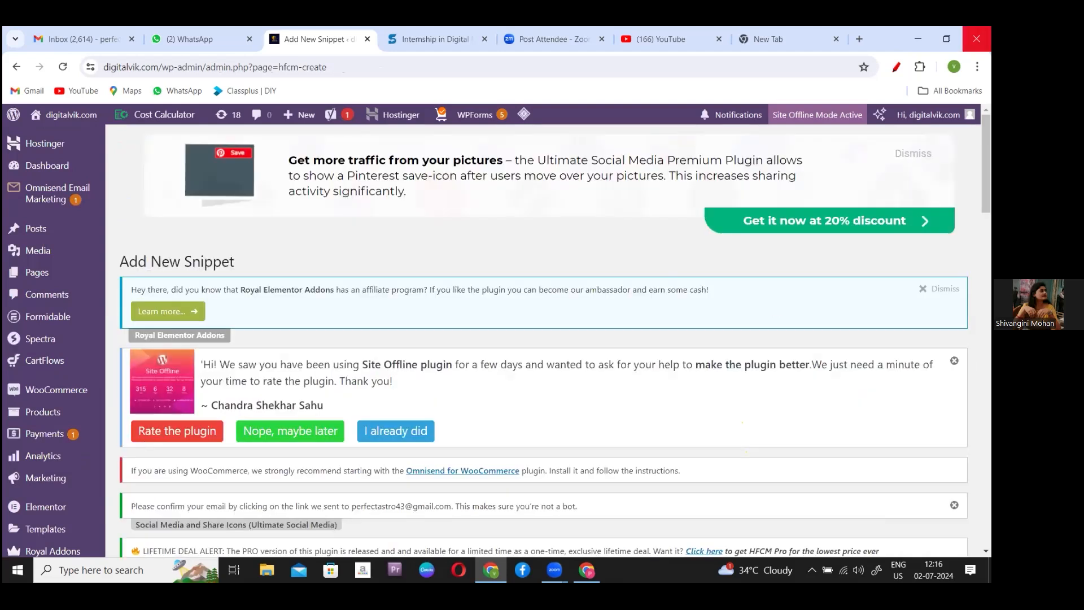
scroll(542, 339, down, 10)
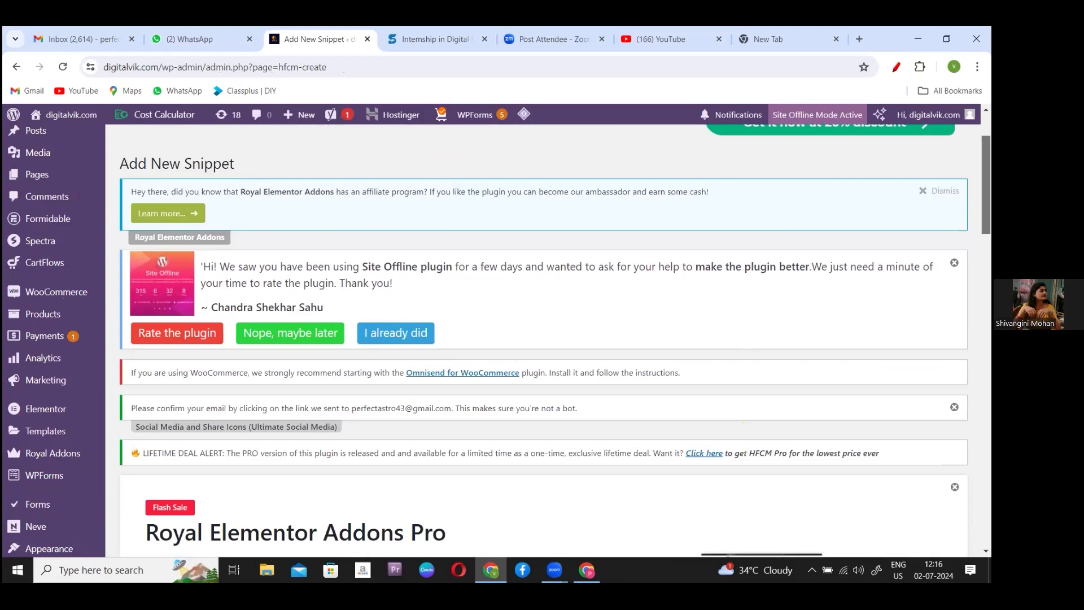
scroll(542, 338, down, 6)
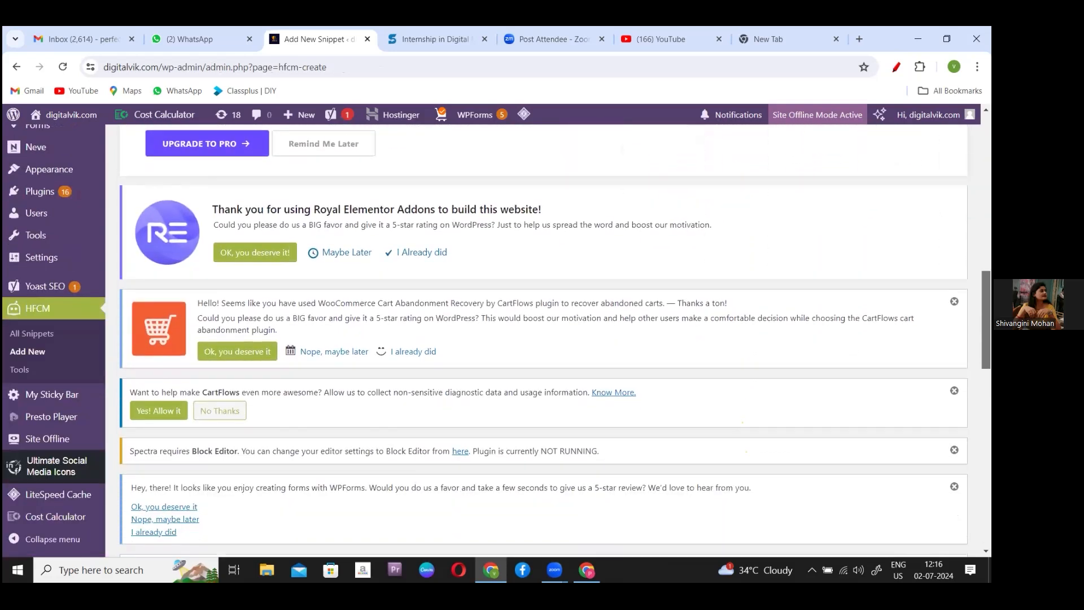
scroll(542, 339, down, 4)
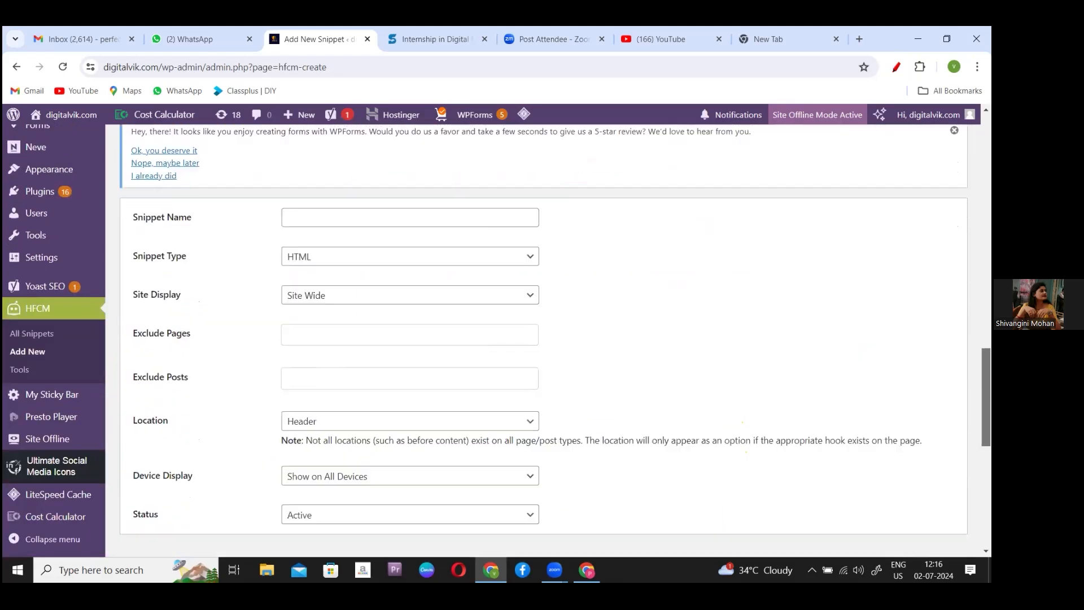
scroll(542, 339, up, 2)
scroll(542, 338, down, 1)
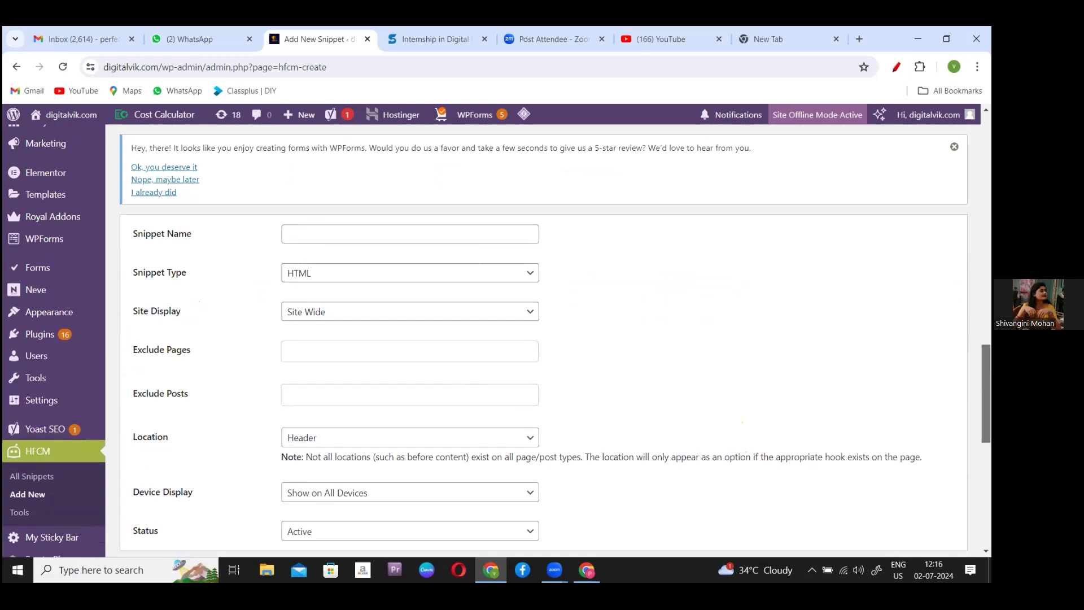
drag(132, 231, 201, 242)
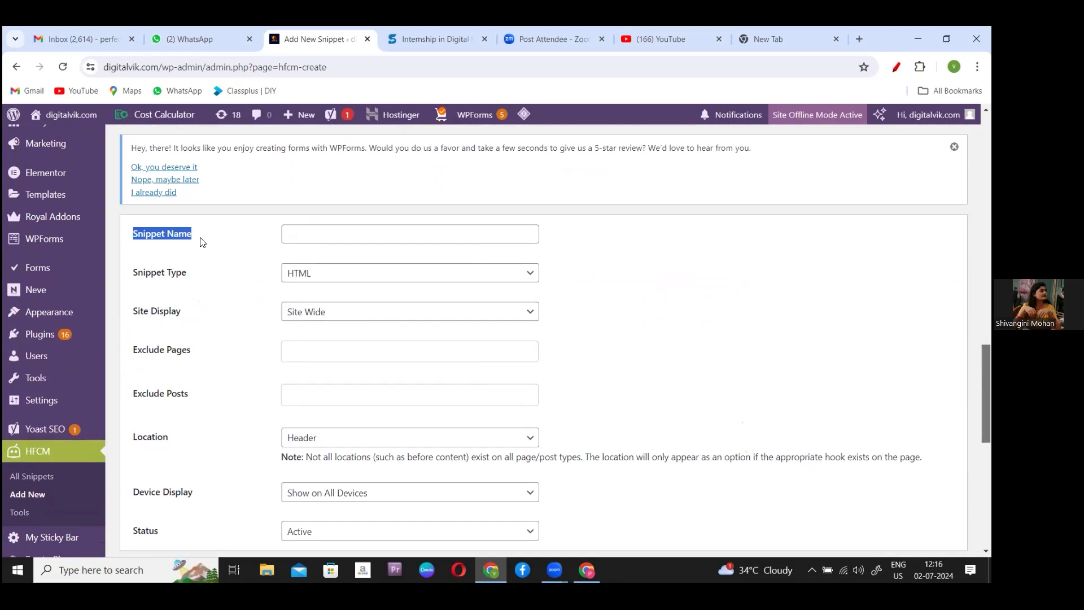
click(333, 237)
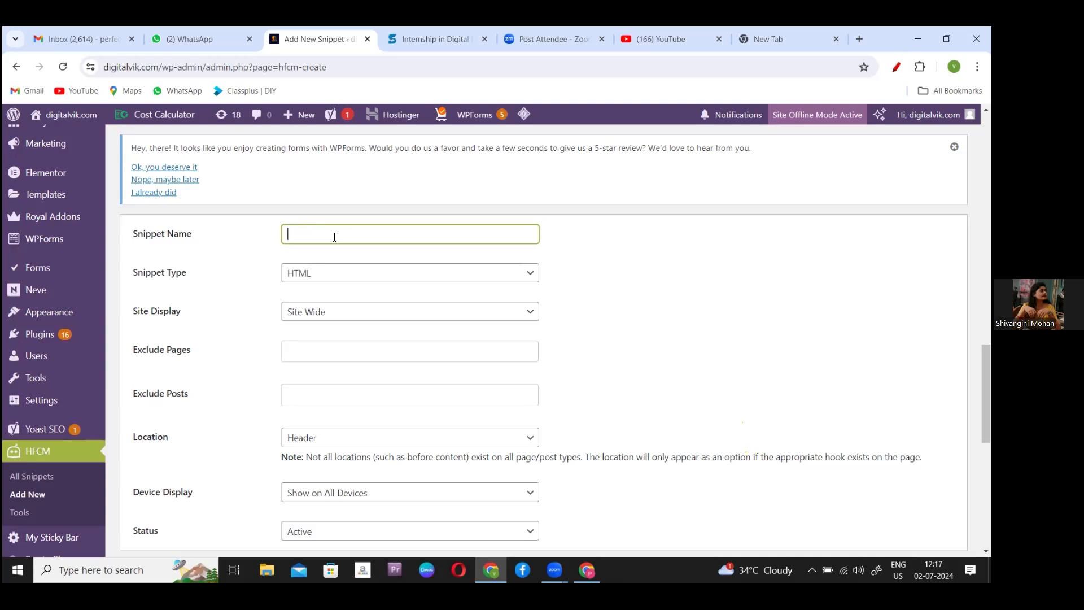
- Enter 'Facebook Meta Pixel Code (Remarketing)' as the HFCM snippet name
text(Facebook Meta Pi)
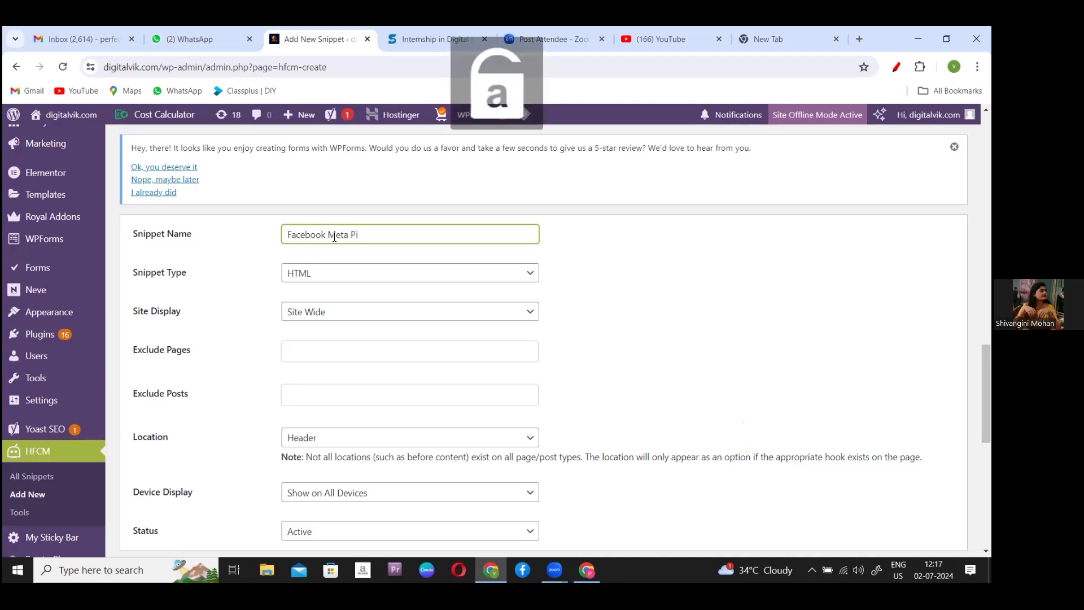
text(xel)
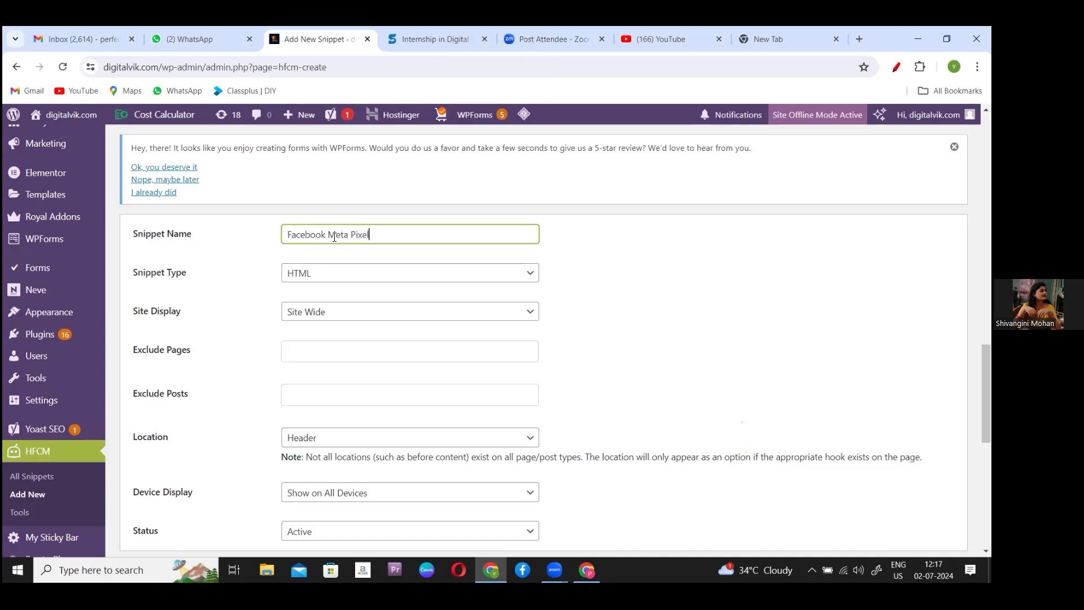
text( Co)
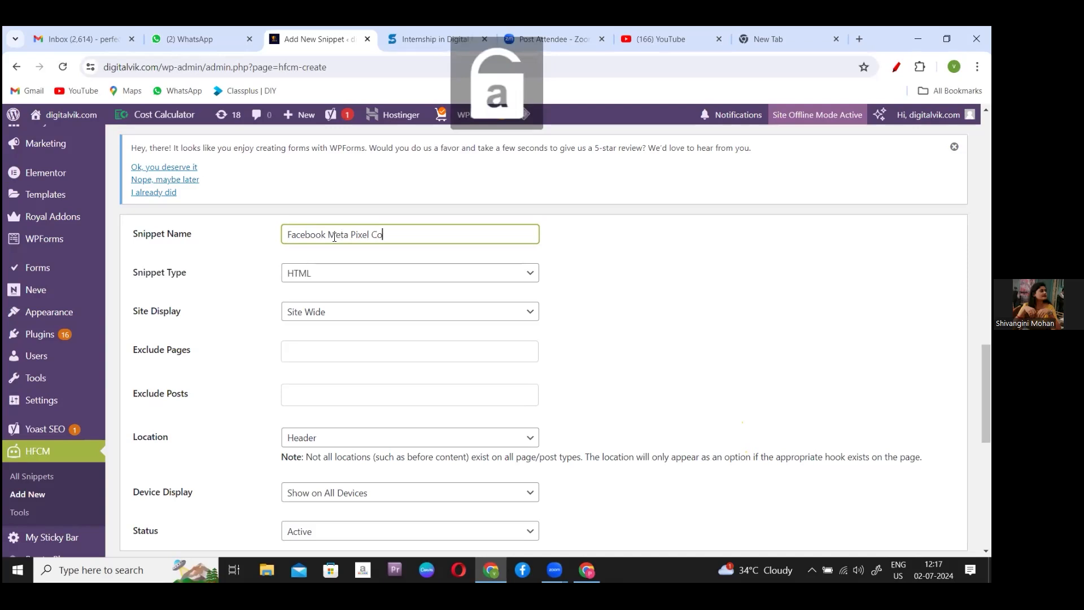
text(de)
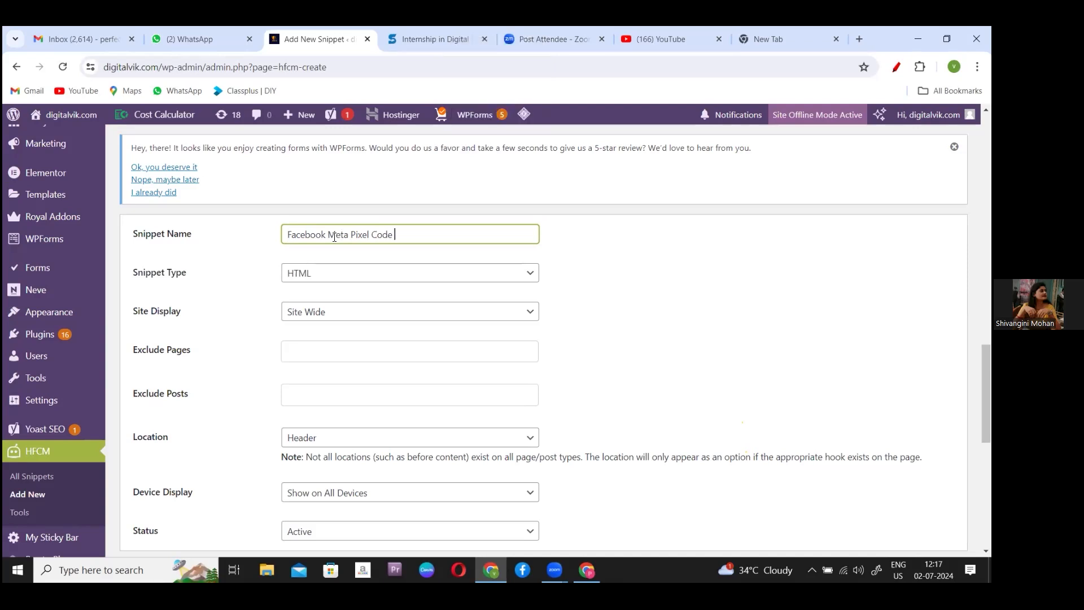
text( (R)
key(Caps_Lock)
text(emarketing))
click(623, 275)
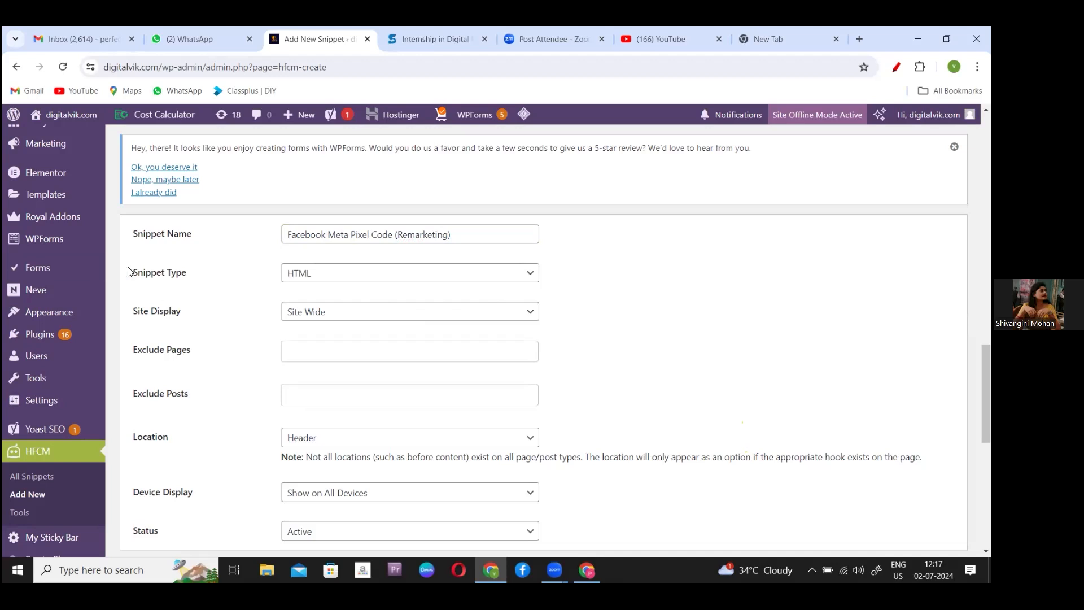
drag(130, 272, 208, 276)
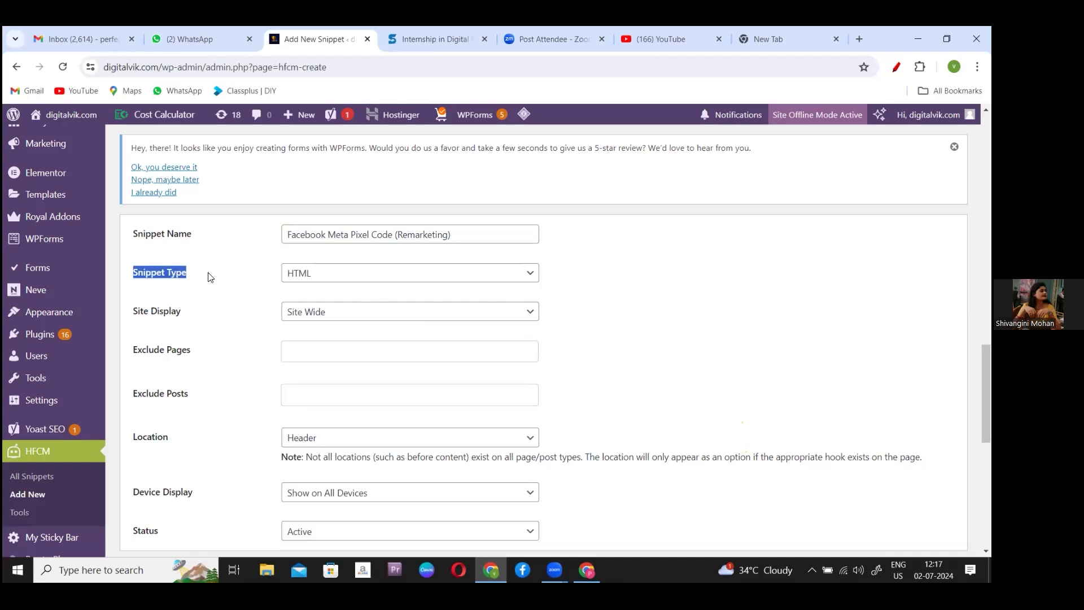
click(531, 274)
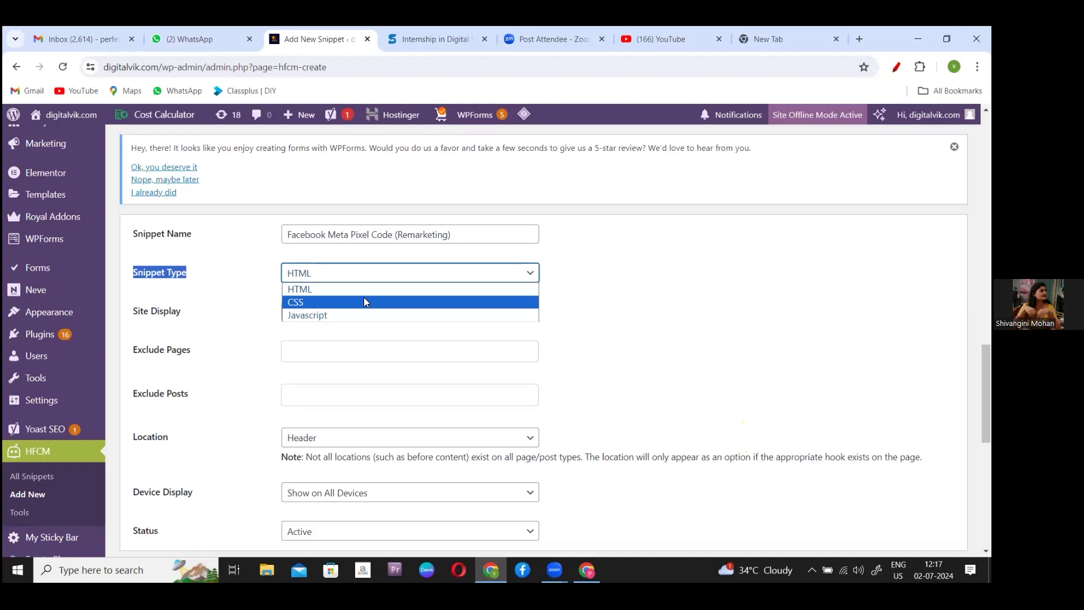
click(325, 287)
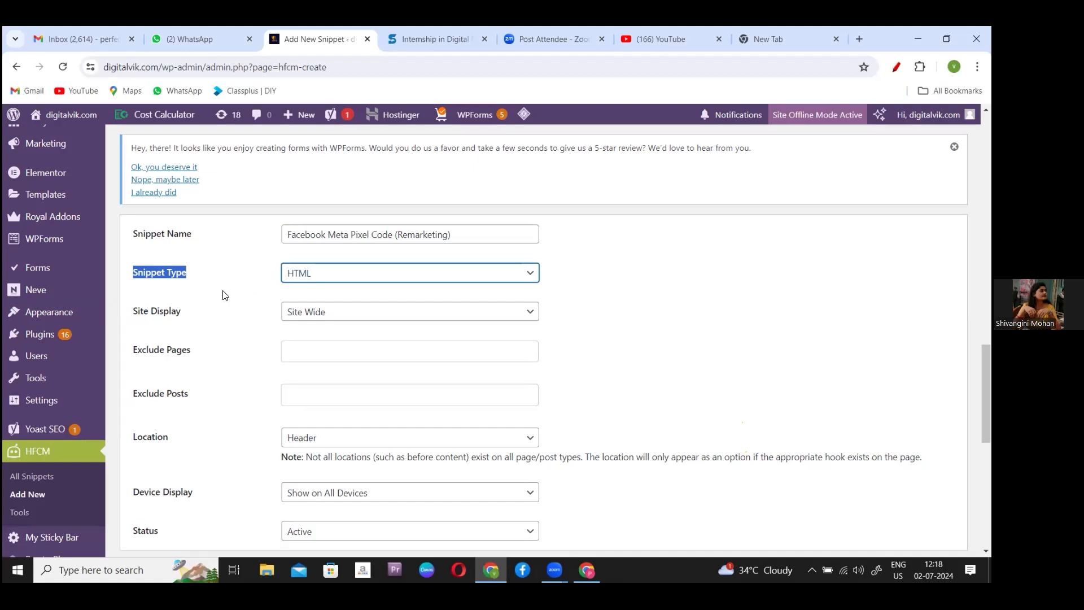
click(136, 312)
drag(163, 313, 192, 319)
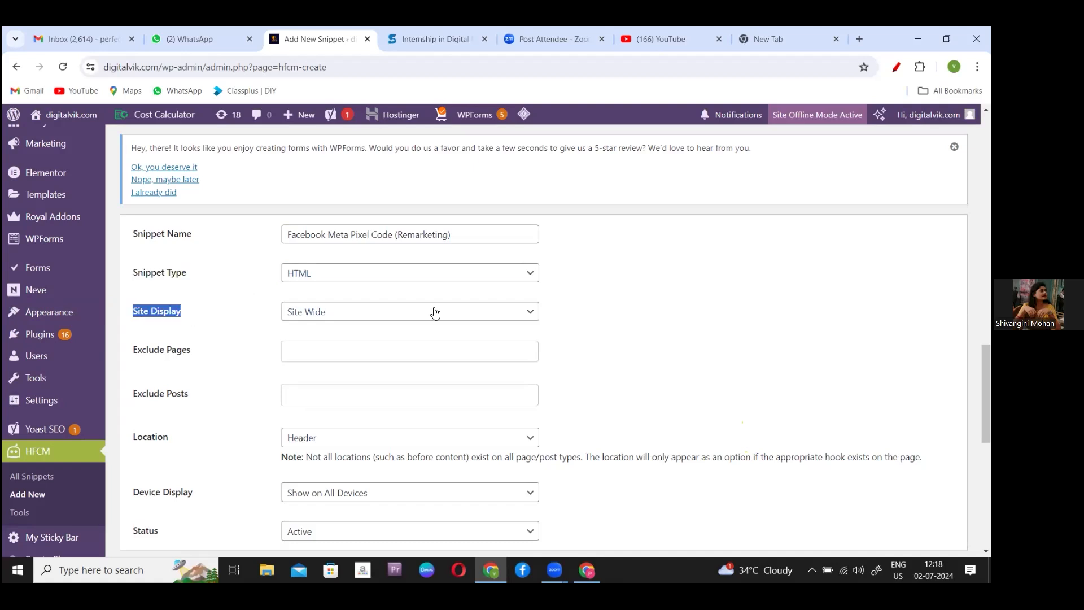
click(527, 314)
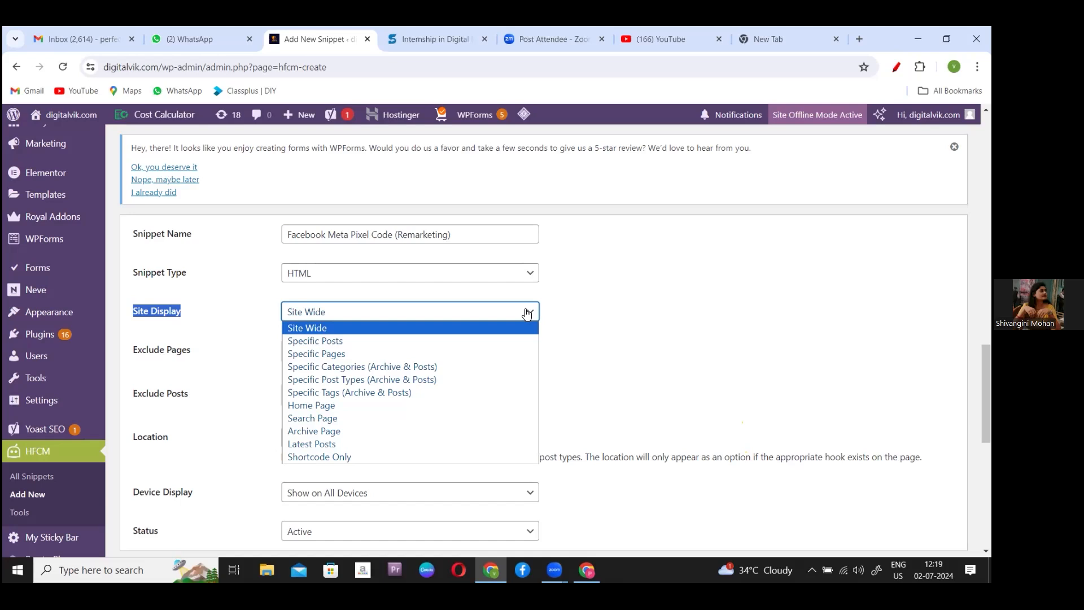
click(526, 314)
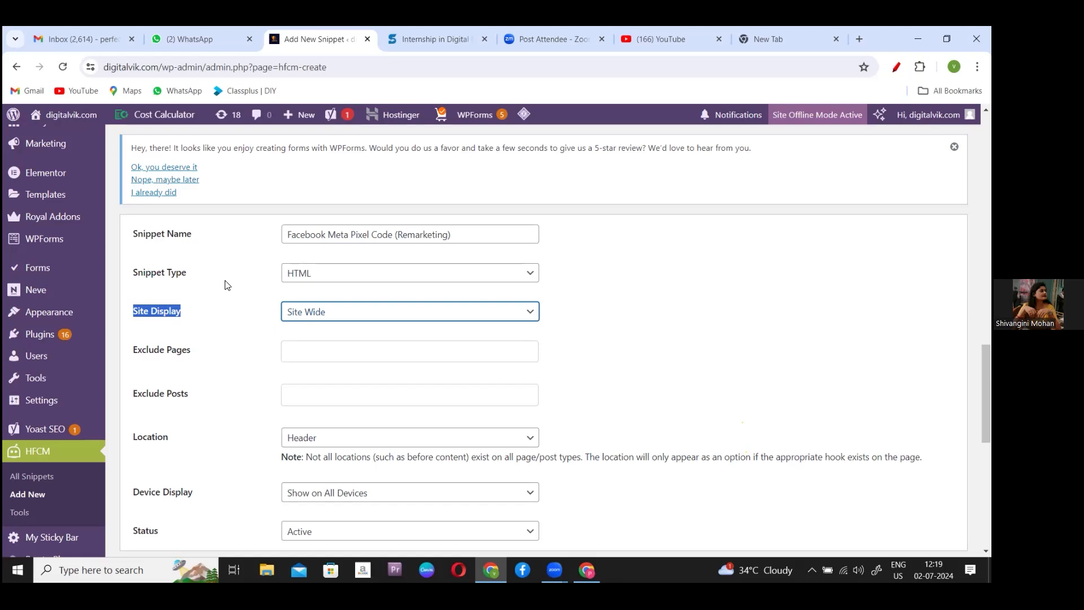
drag(132, 350, 201, 351)
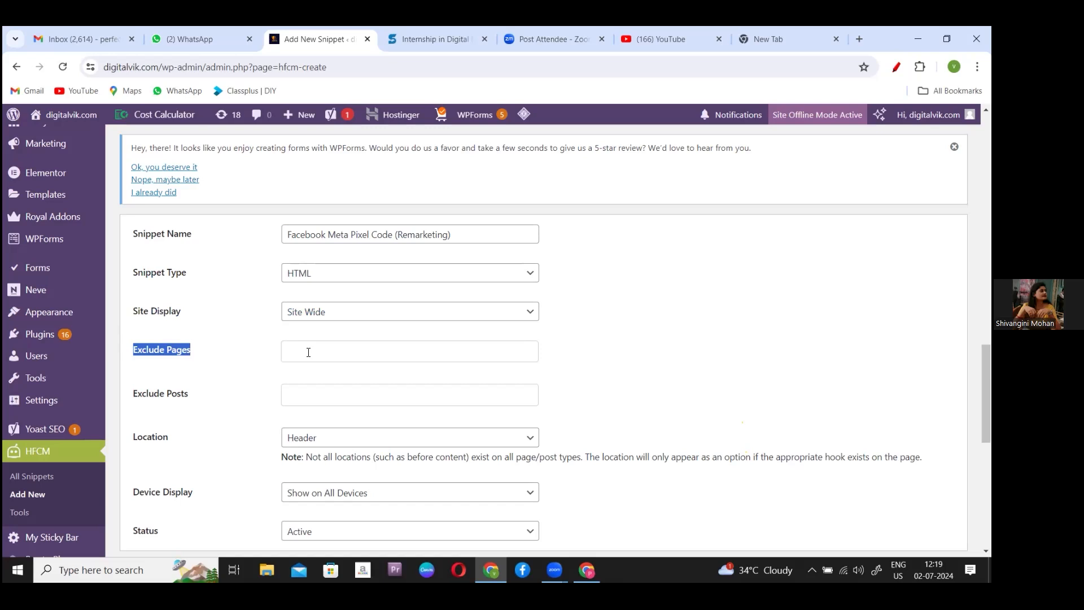
- Add About, Blogs, Contact and jj to the snippet's Exclude Pages list
click(308, 352)
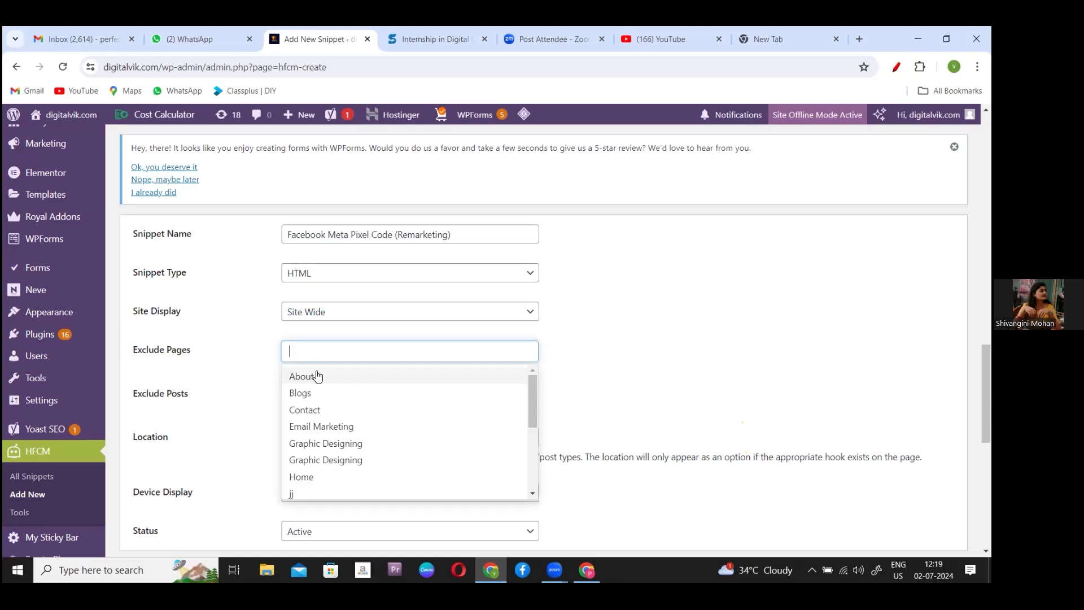
click(317, 375)
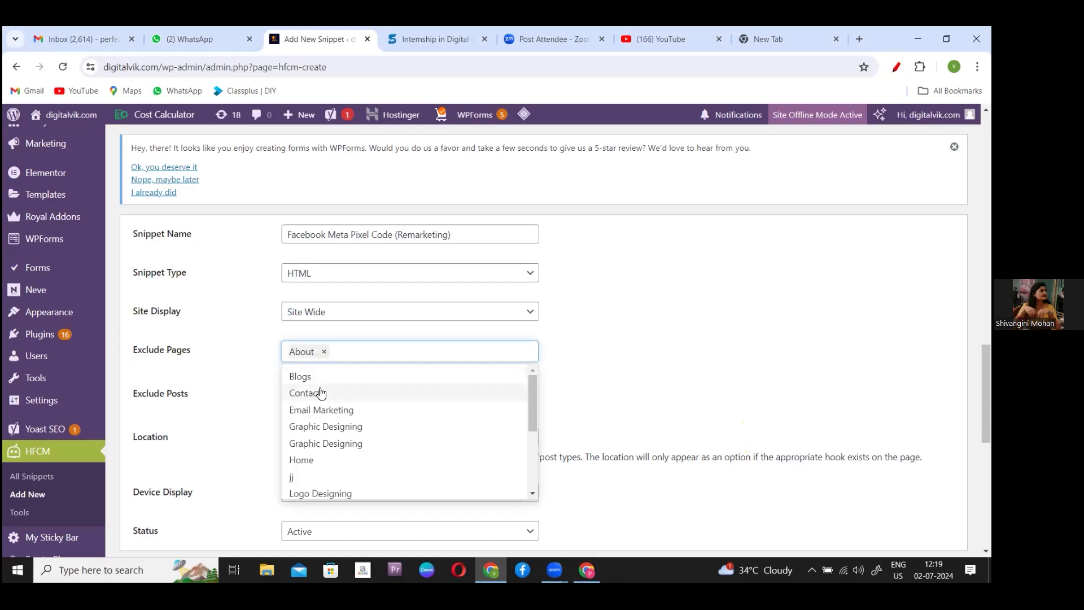
click(313, 380)
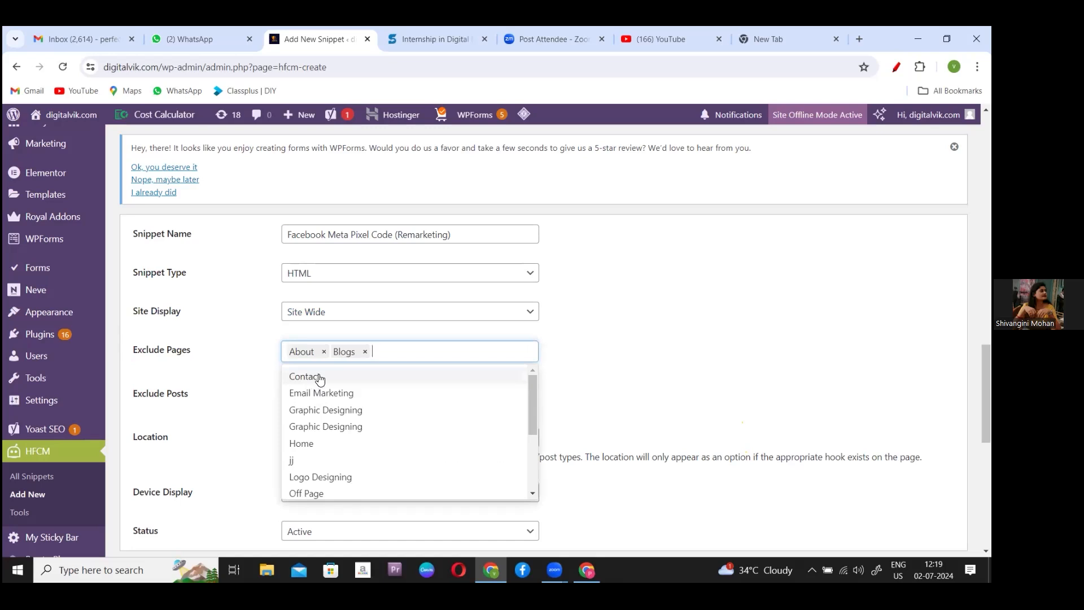
click(320, 379)
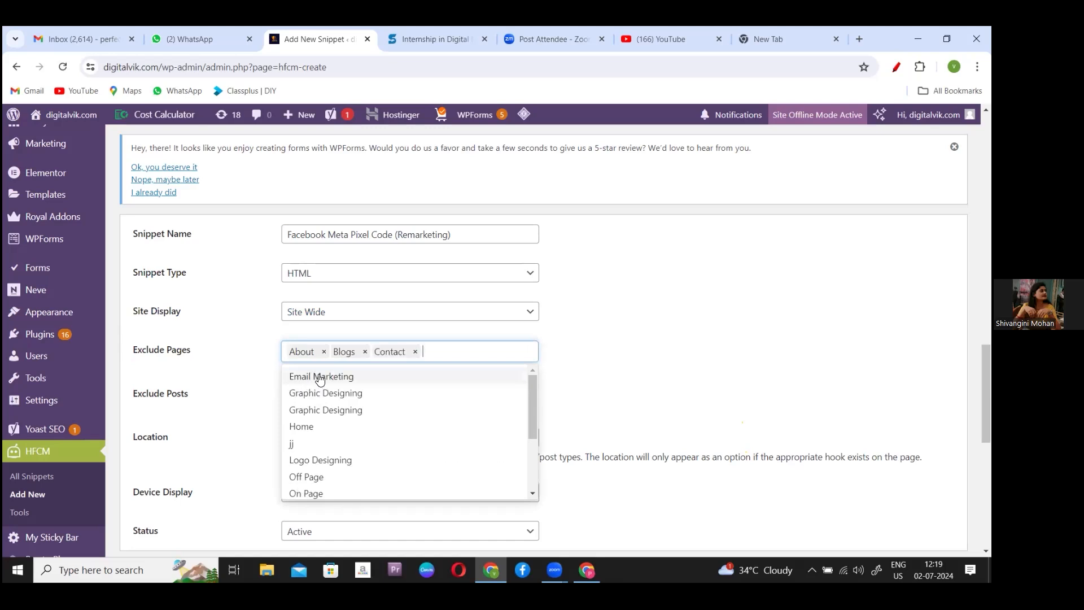
click(295, 443)
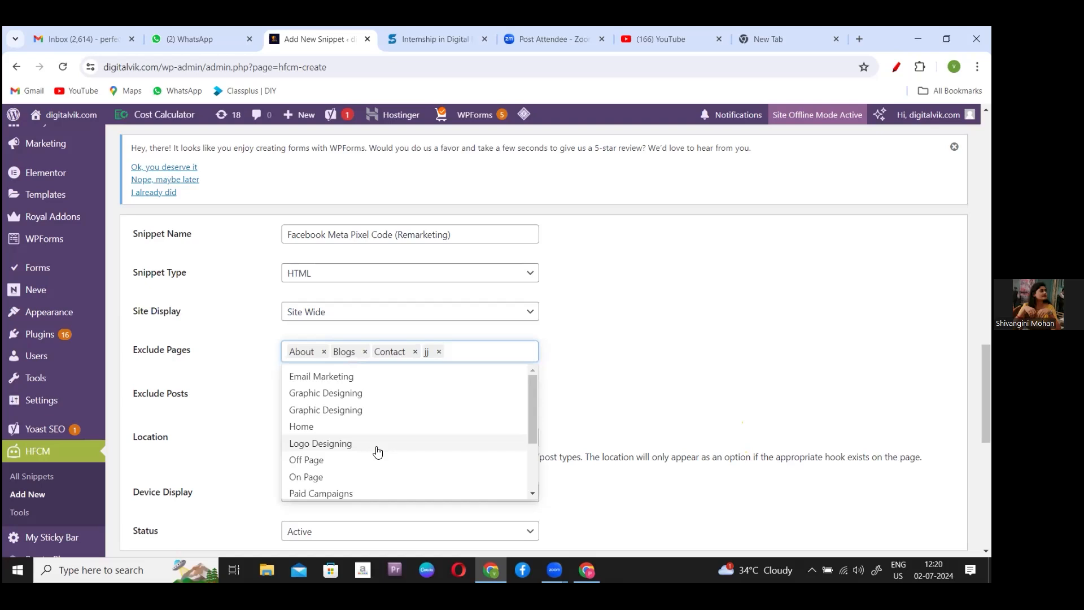
click(583, 385)
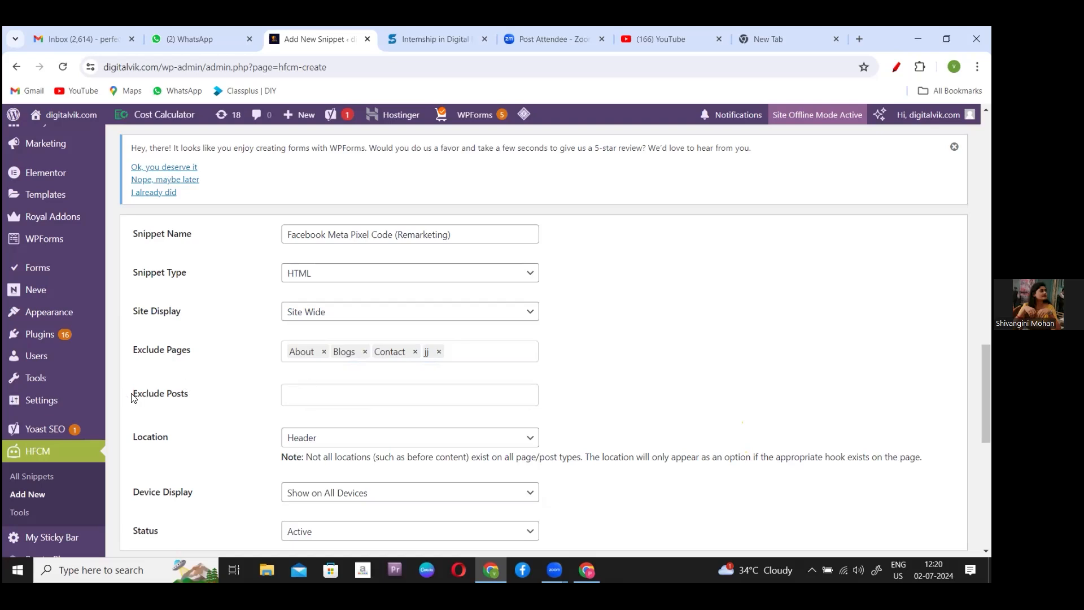
- Leave the snippet's Exclude Posts list empty
drag(131, 397, 210, 389)
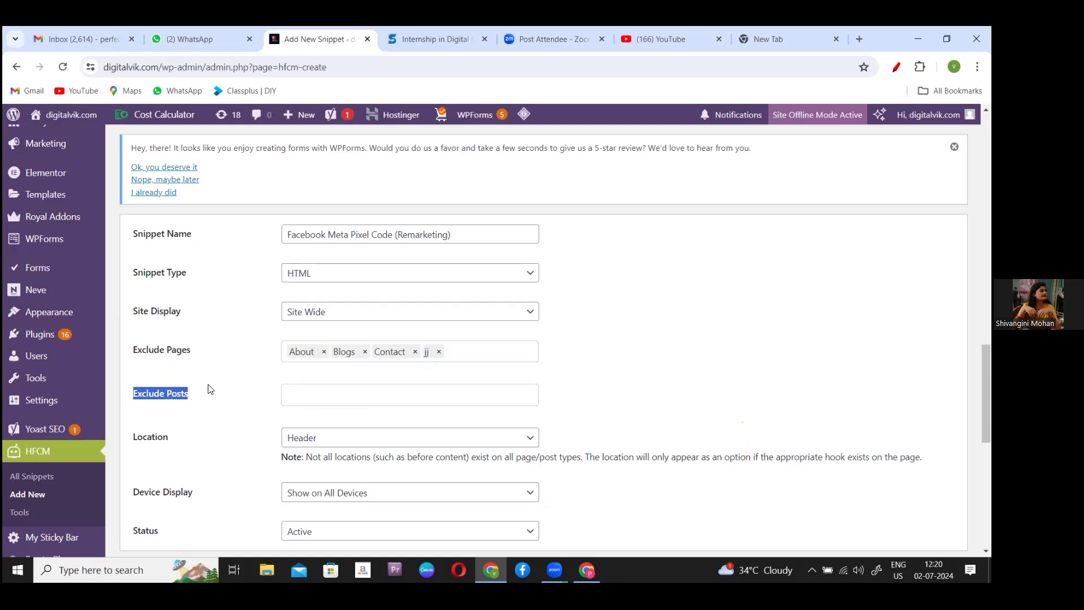
click(339, 397)
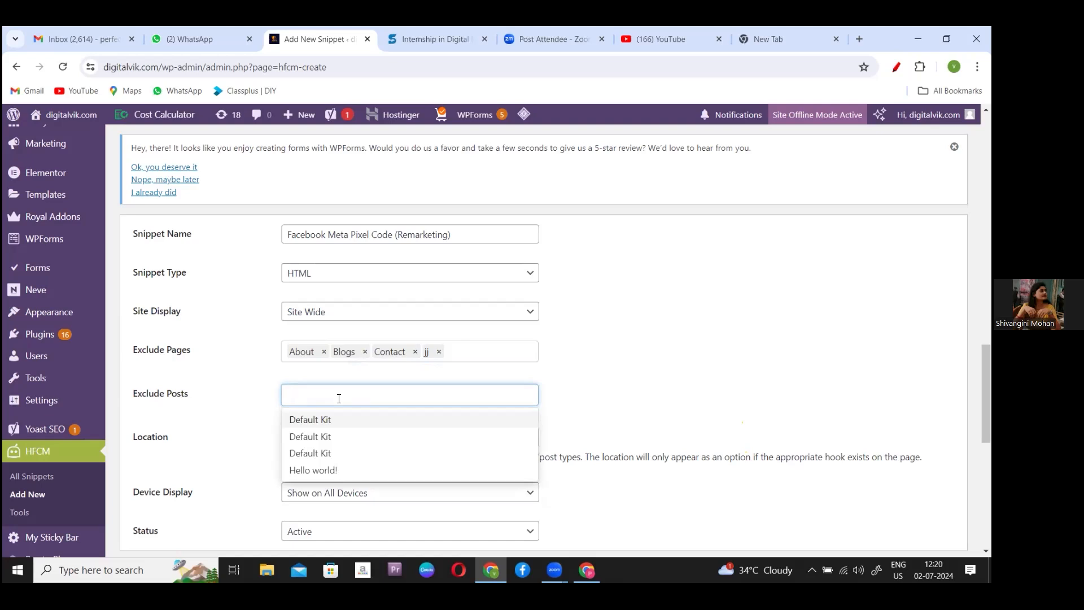
click(780, 359)
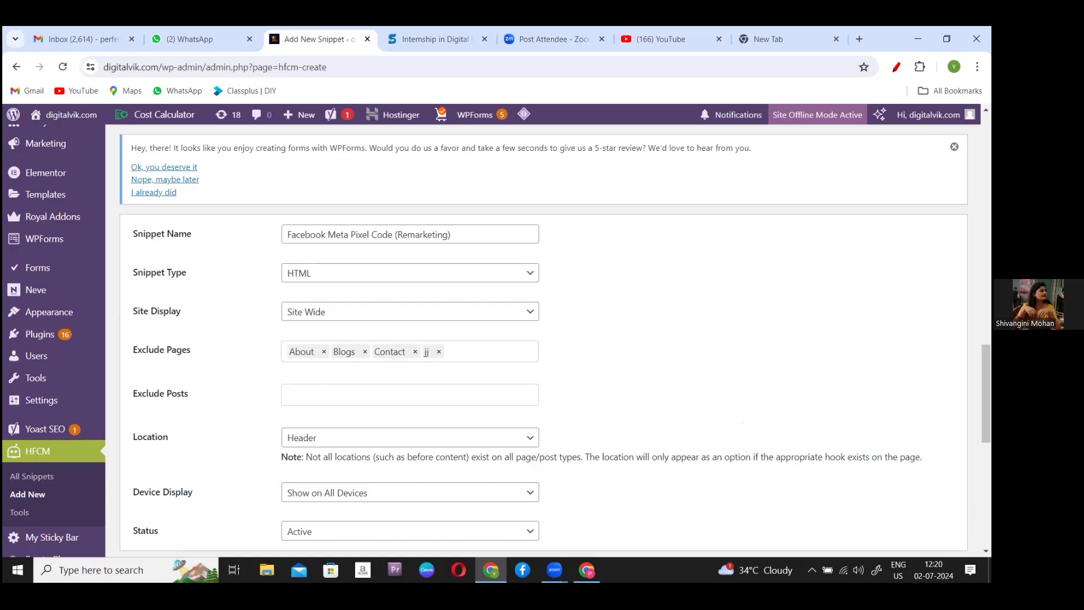
- Keep the snippet Location on Header, then bring up the Events Manager pixel code window
scroll(780, 359, down, 1)
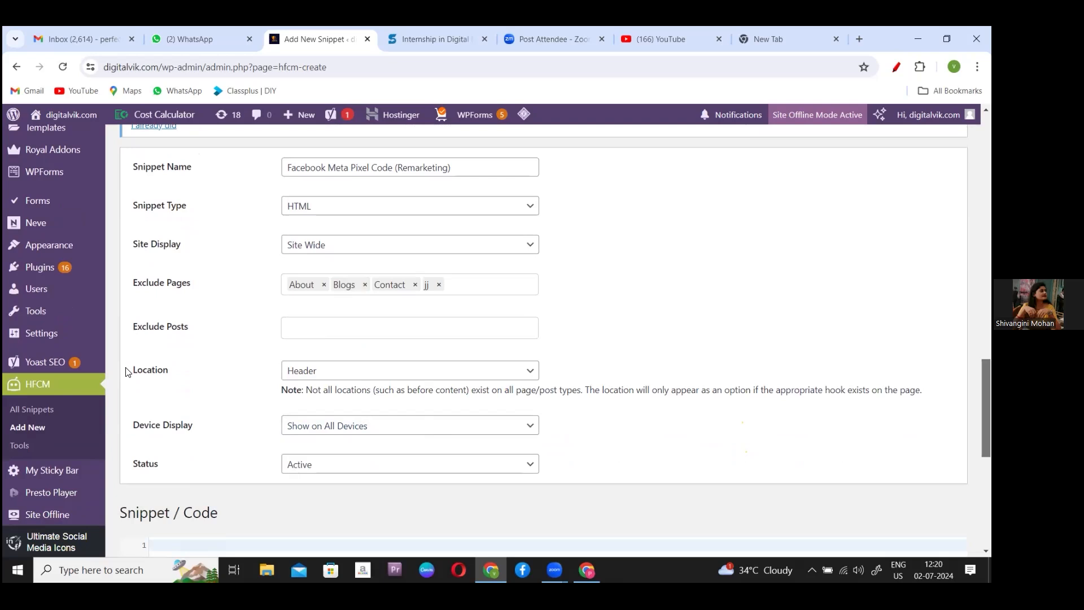
drag(133, 361, 170, 359)
click(440, 370)
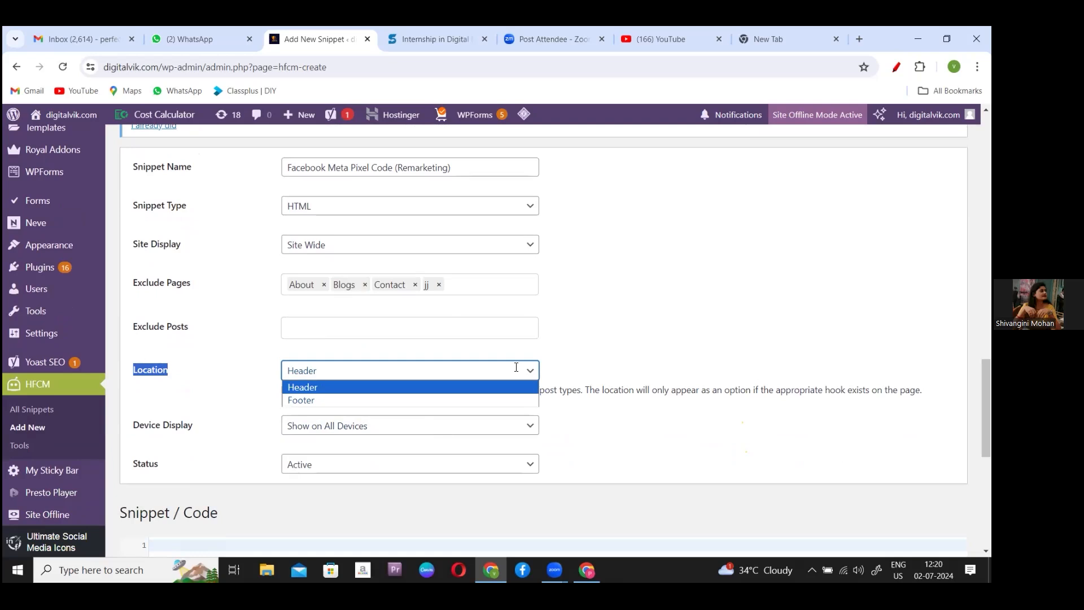
click(217, 389)
click(217, 389)
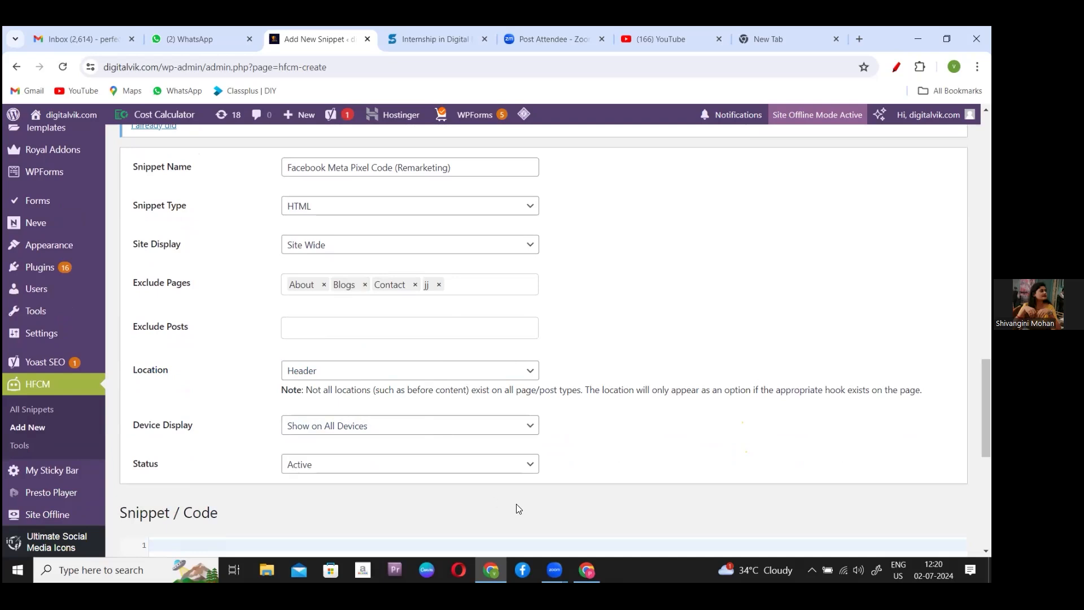
click(587, 569)
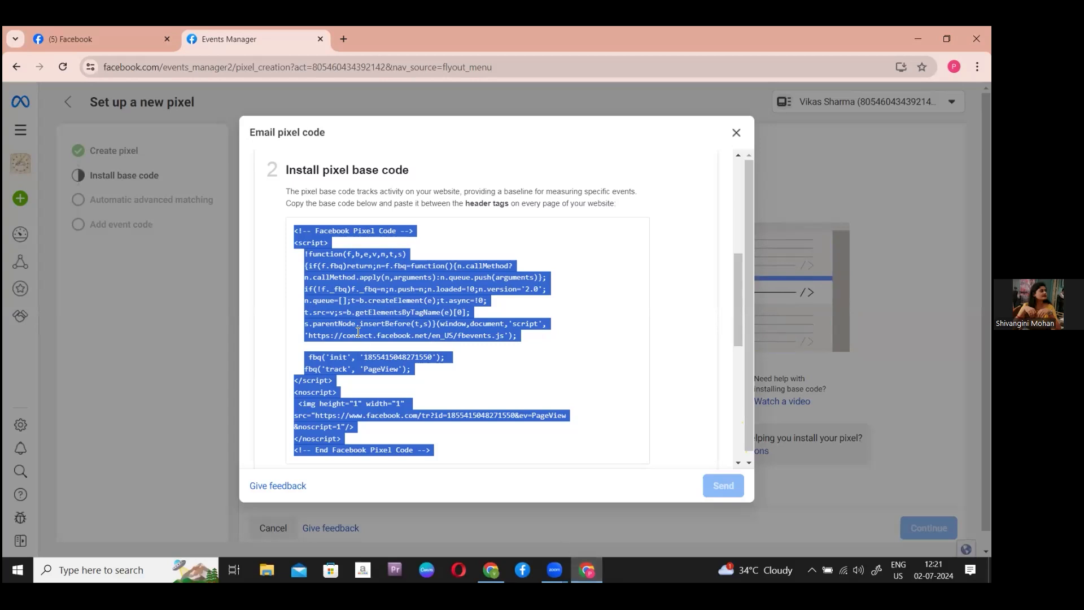
- Select the complete Meta Pixel base code in the Email pixel code dialog, then return to WordPress
drag(282, 207, 655, 210)
click(649, 211)
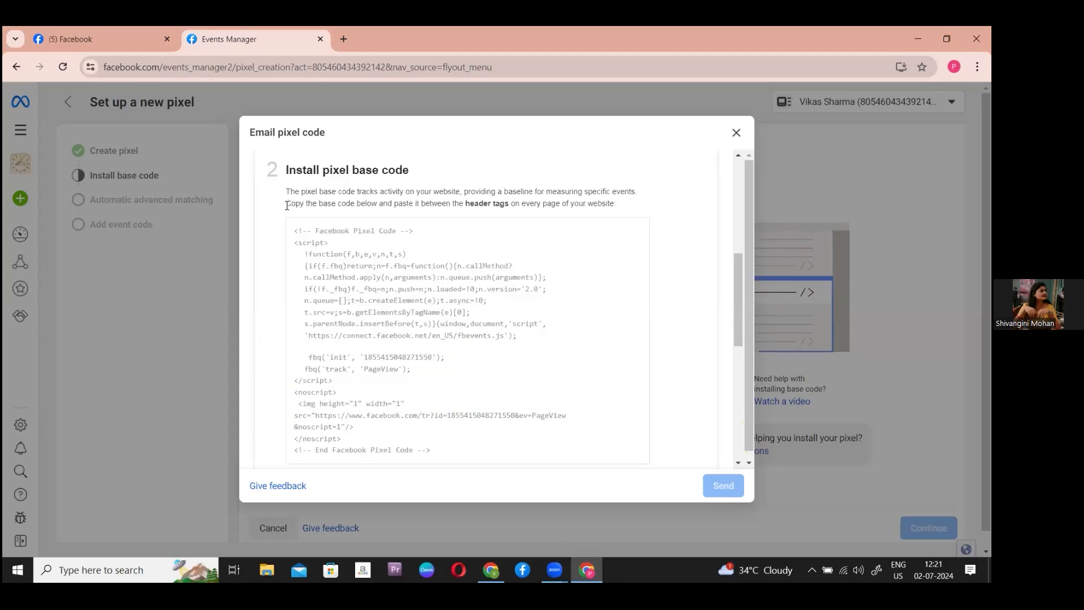
drag(287, 206, 496, 210)
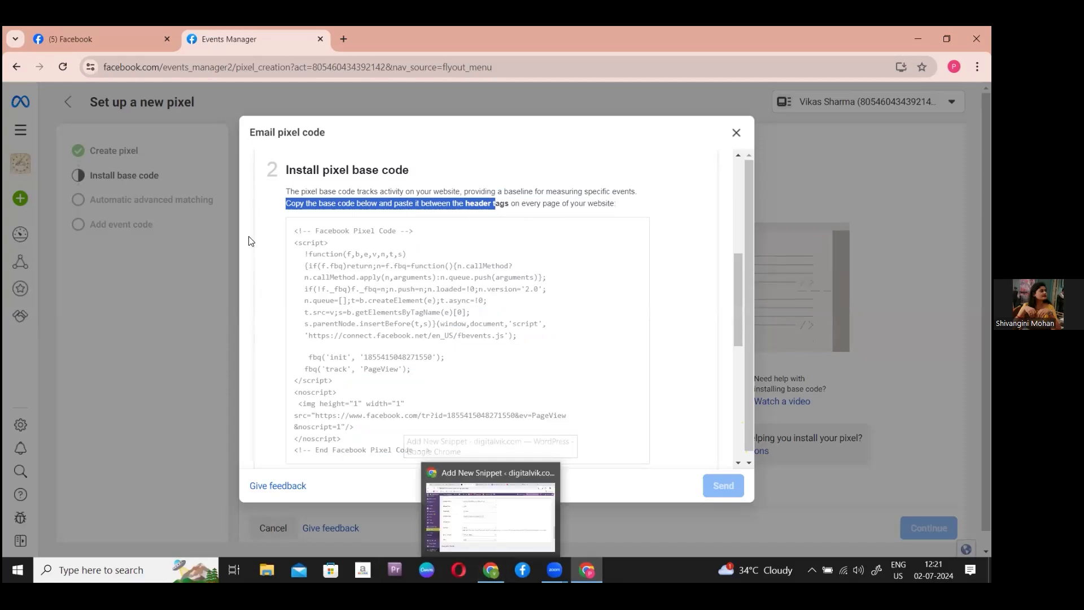
drag(294, 230, 402, 289)
drag(460, 402, 531, 286)
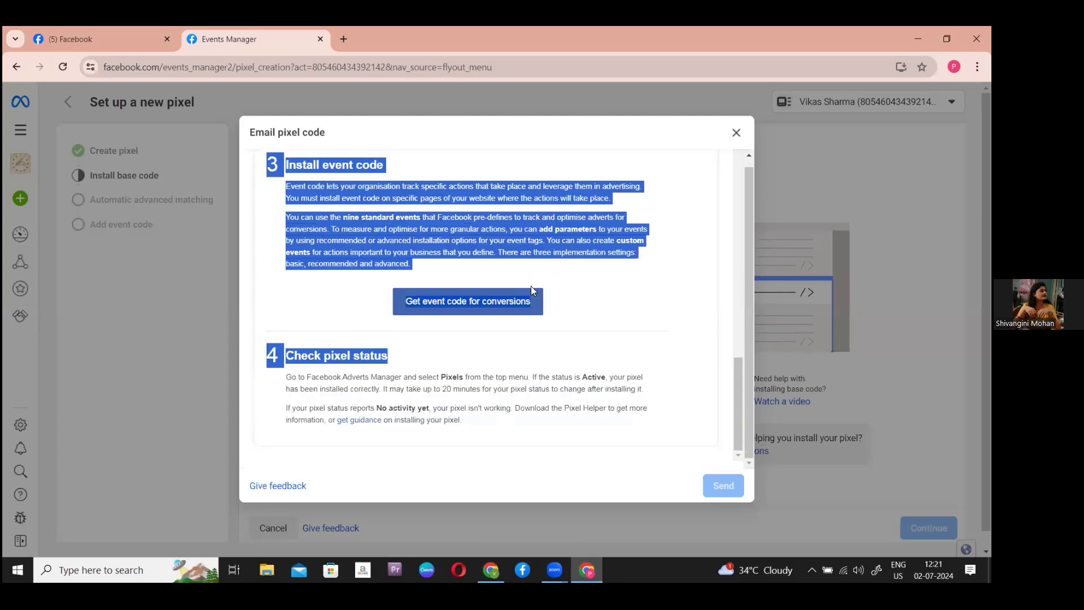
drag(606, 215, 681, 173)
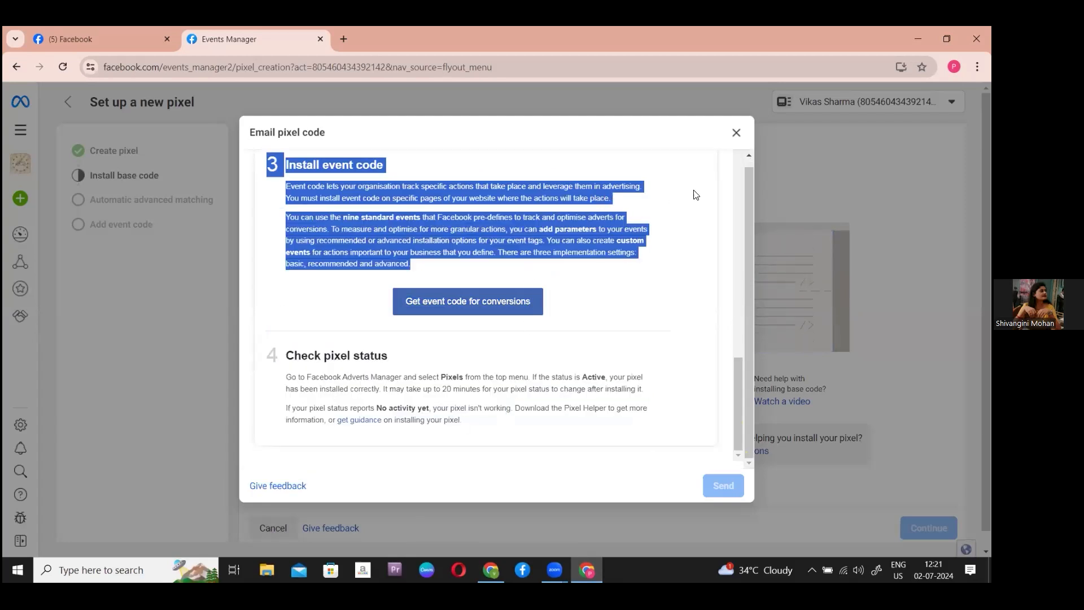
click(740, 201)
scroll(740, 201, up, 5)
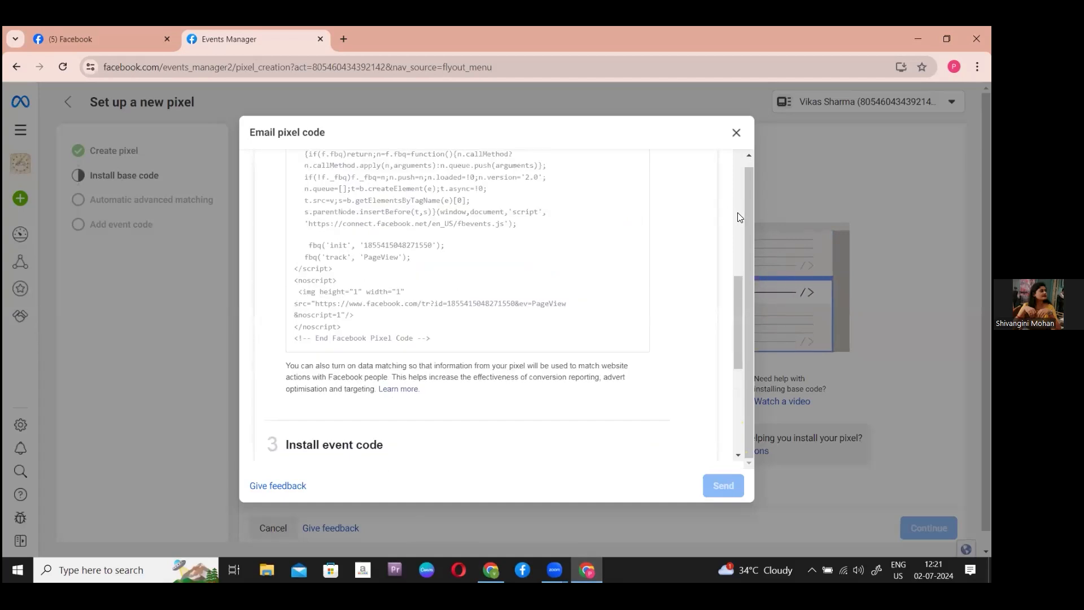
scroll(739, 214, up, 5)
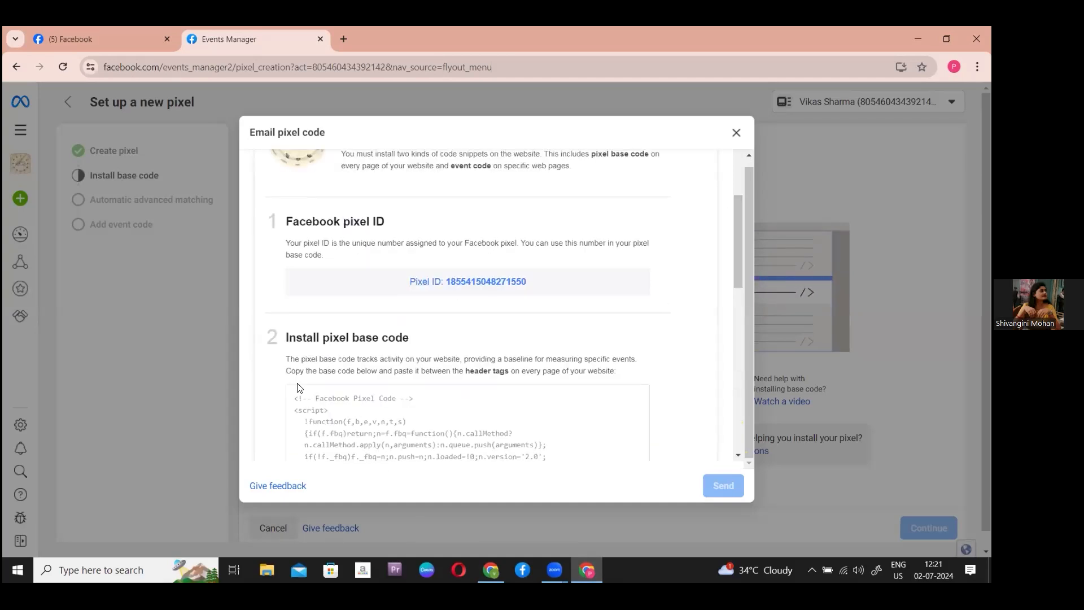
drag(290, 399, 378, 410)
key(ctrl+c)
scroll(378, 411, down, 1)
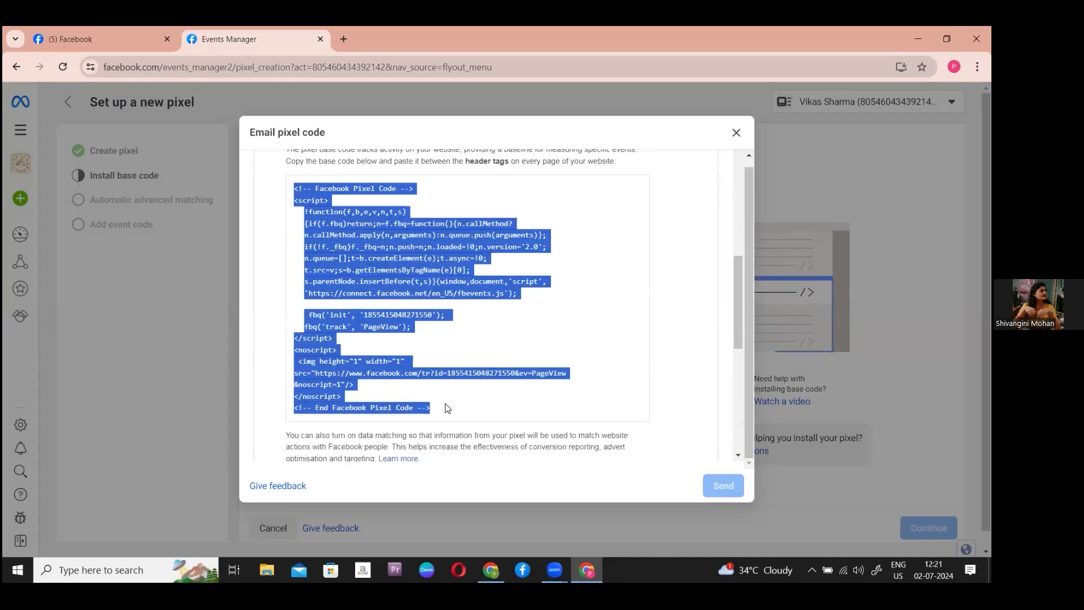
click(492, 571)
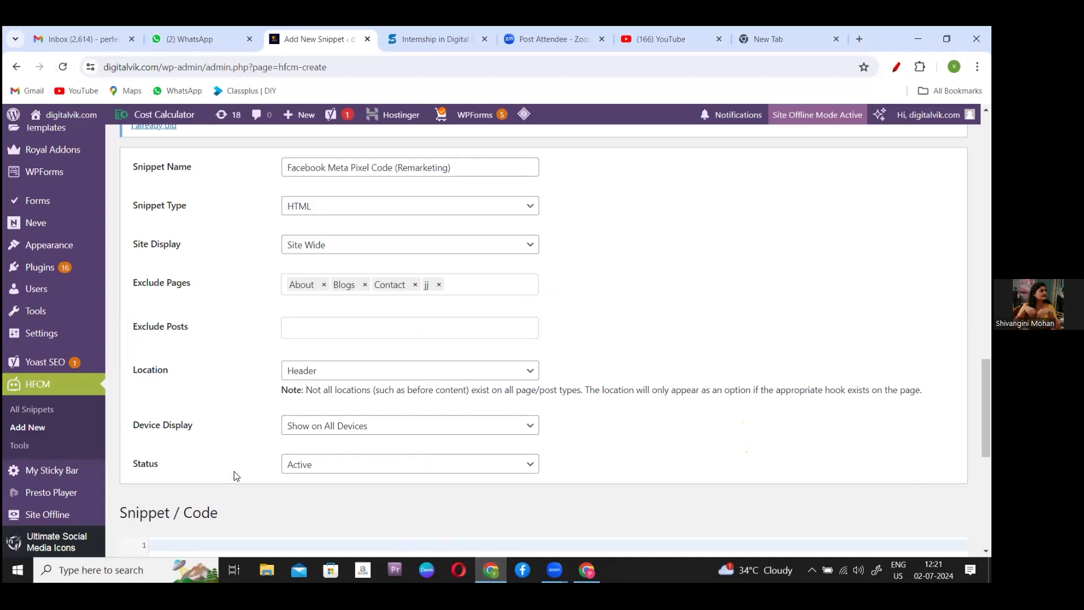
- Leave Device Display on 'Show on All Devices' and Status on 'Active'
drag(132, 425, 208, 433)
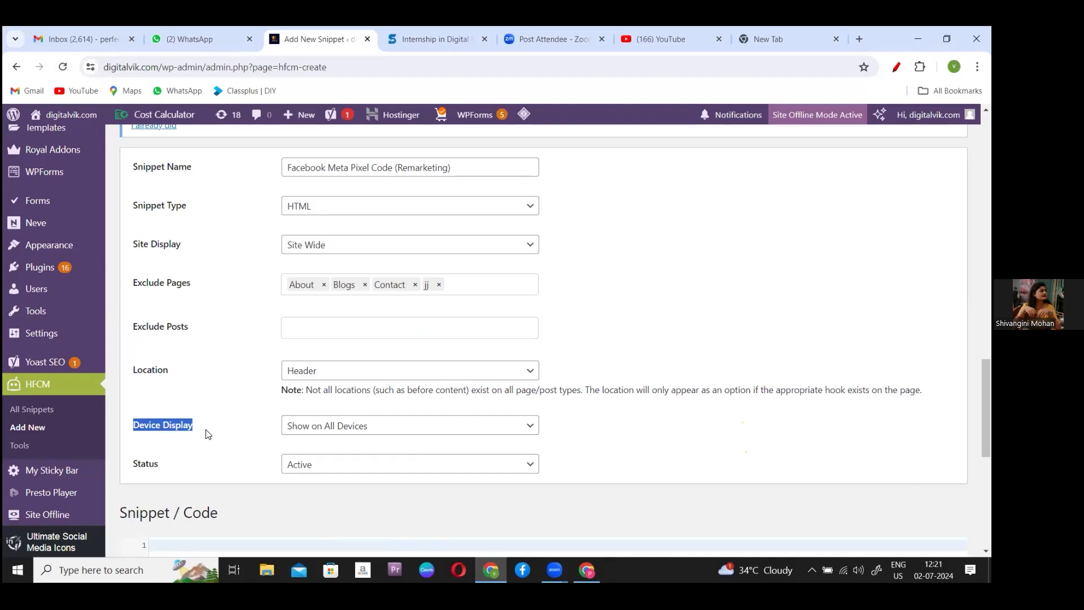
click(534, 429)
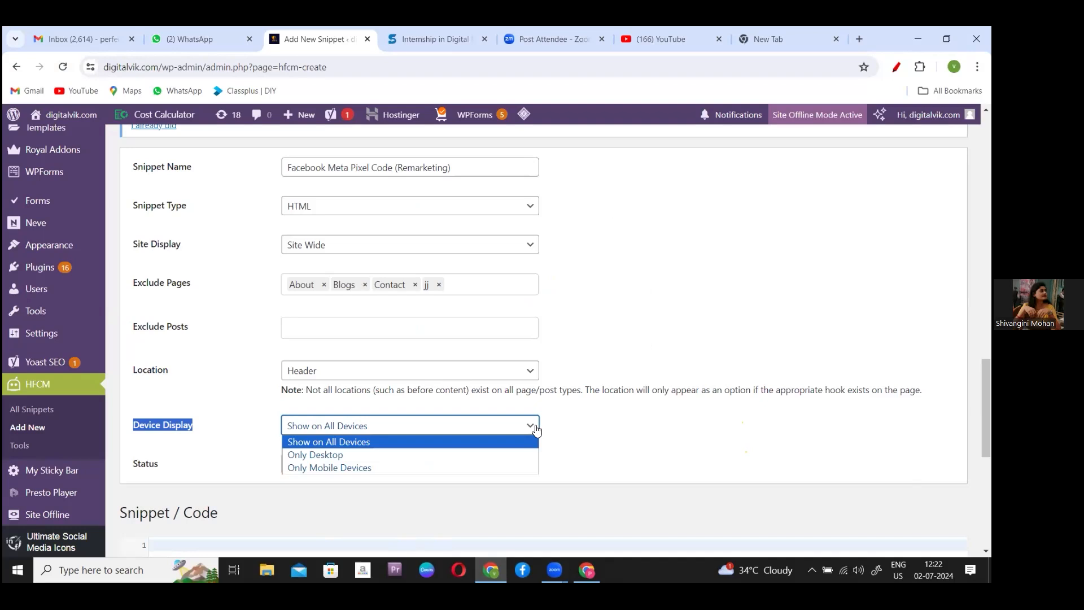
click(536, 429)
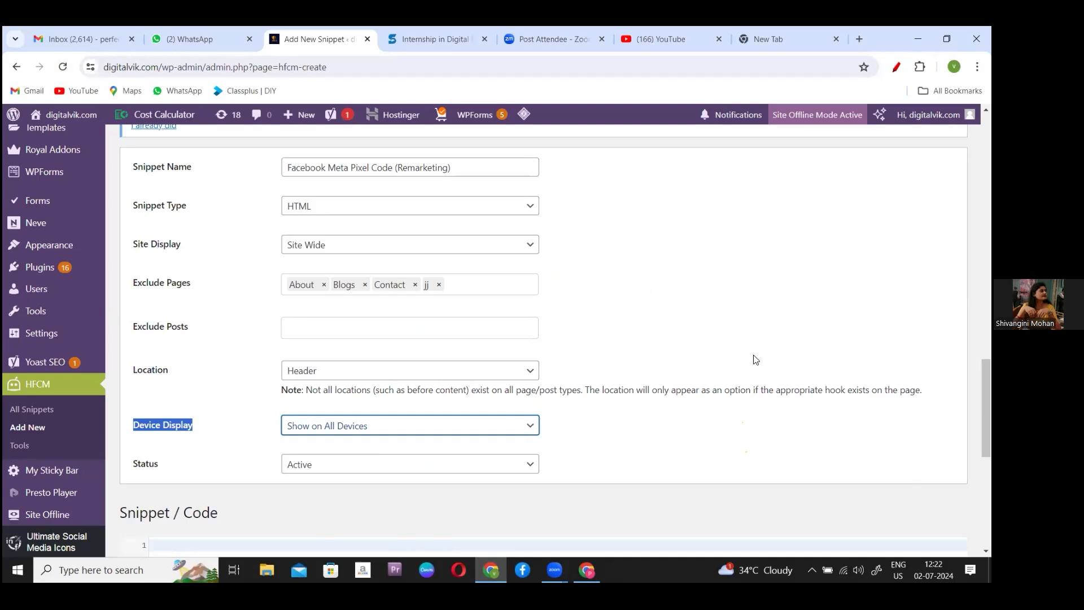
scroll(292, 307, down, 2)
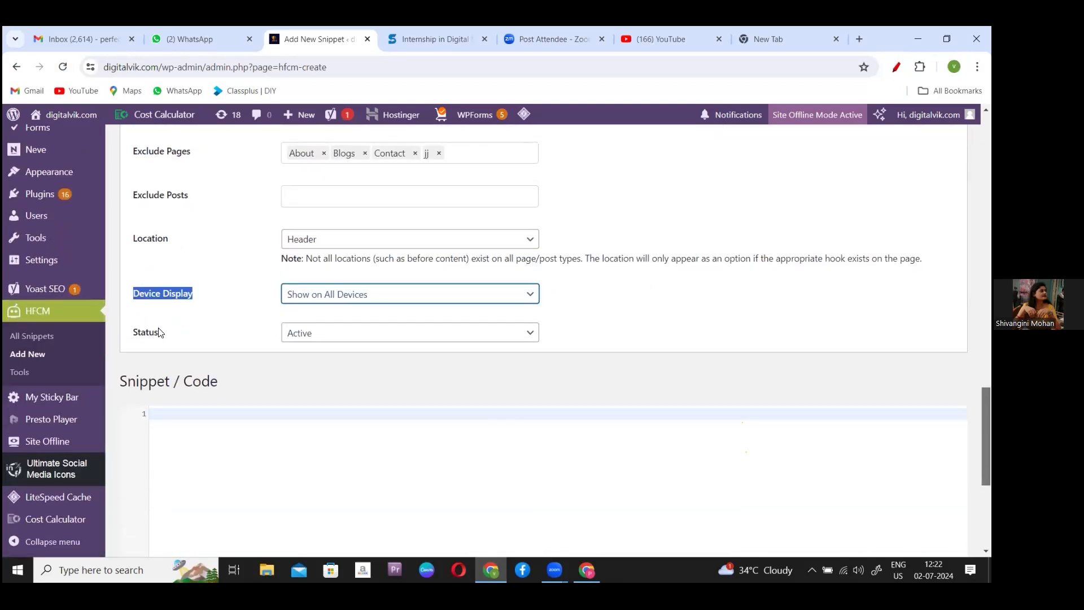
drag(133, 332, 163, 336)
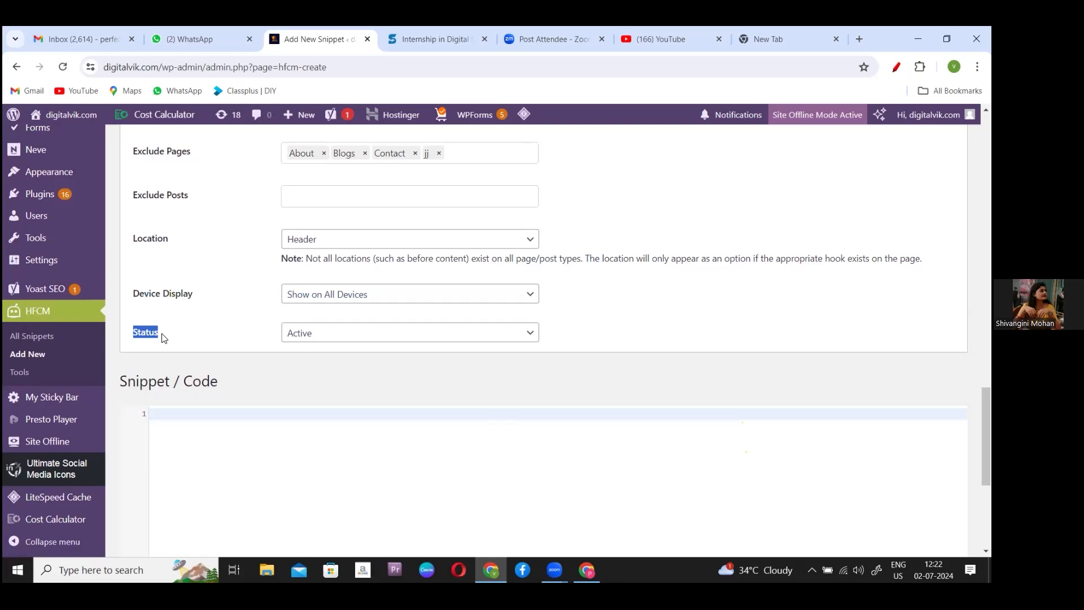
click(536, 334)
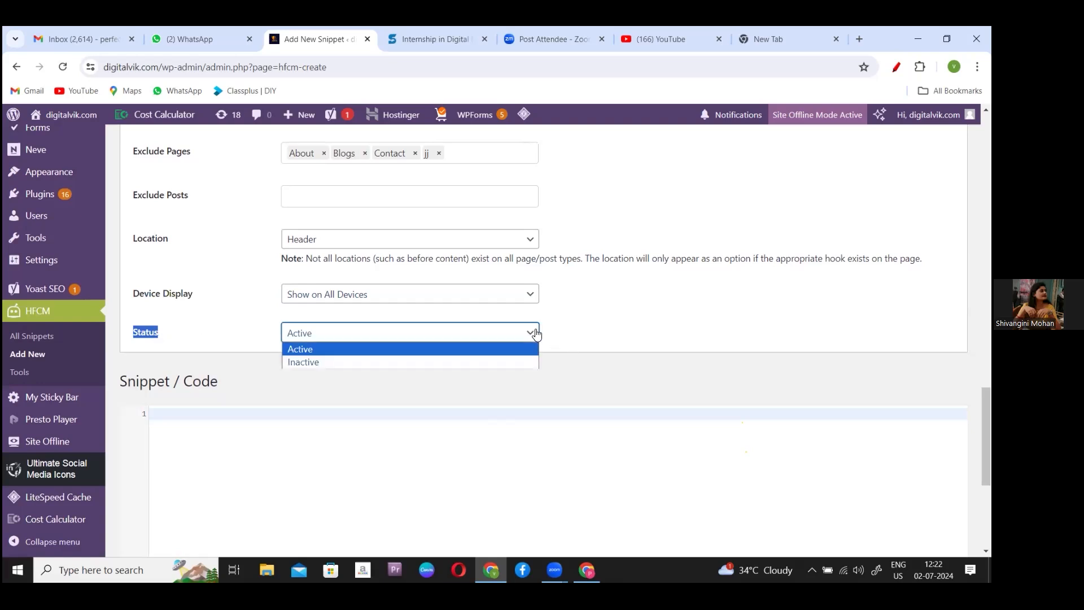
click(536, 334)
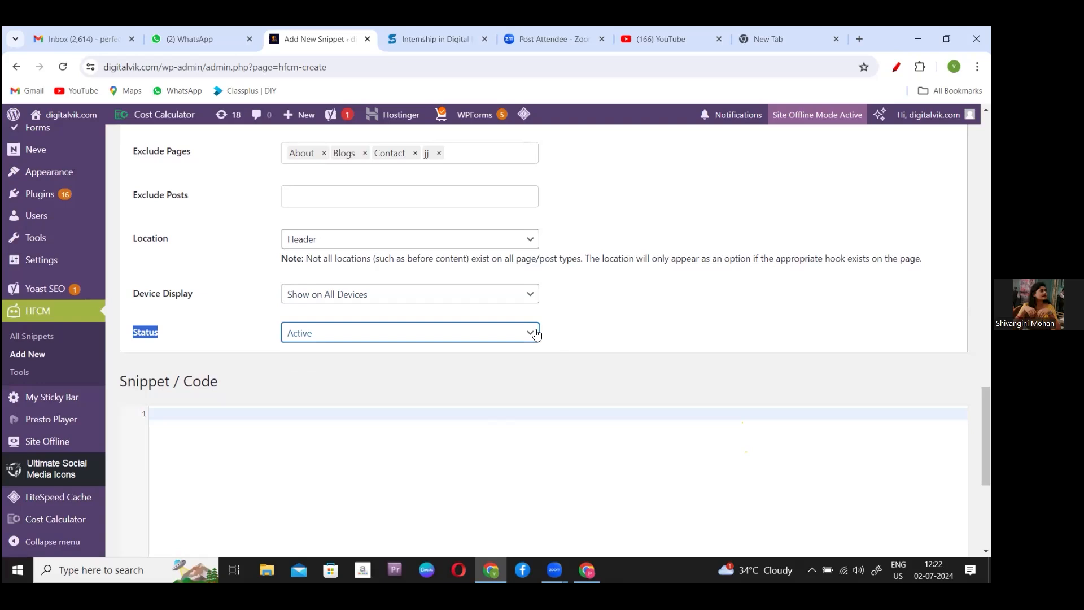
scroll(604, 391, down, 2)
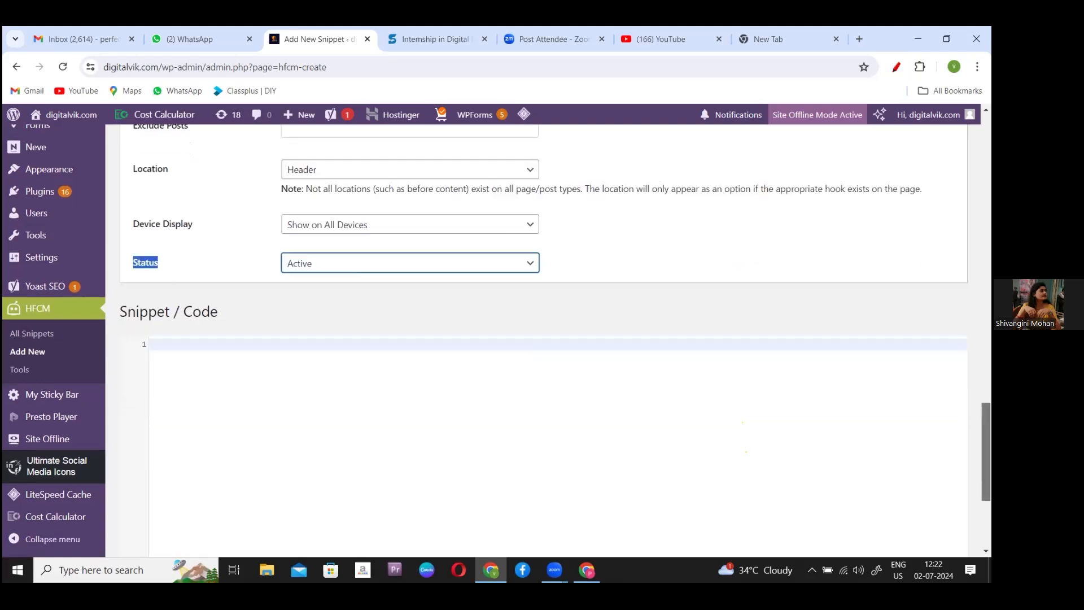
drag(120, 267, 240, 268)
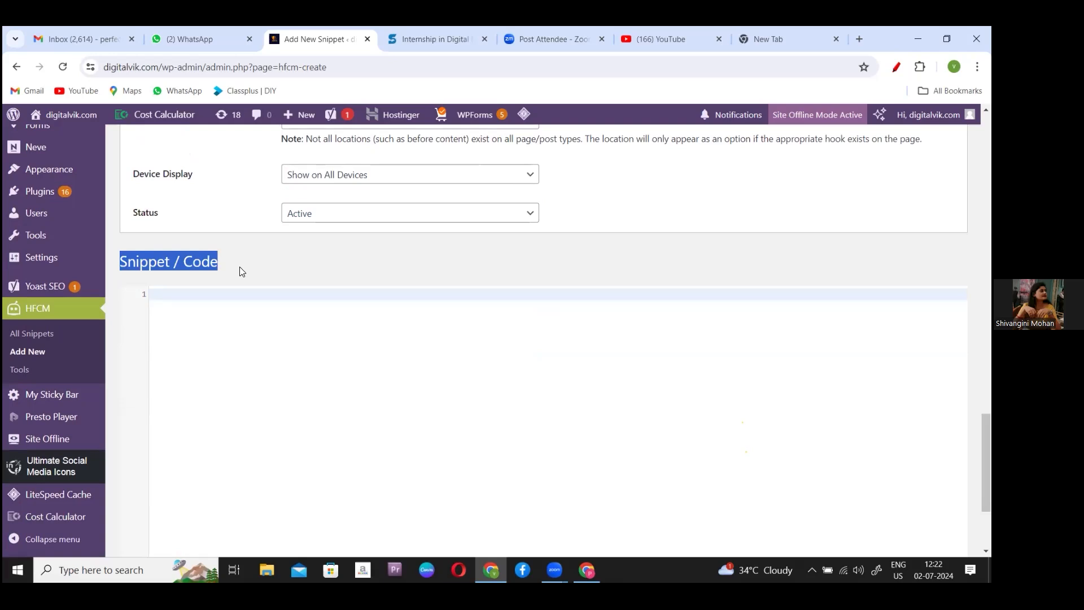
- Paste the copied Facebook Pixel base code into Snippet / Code and save the snippet
click(244, 360)
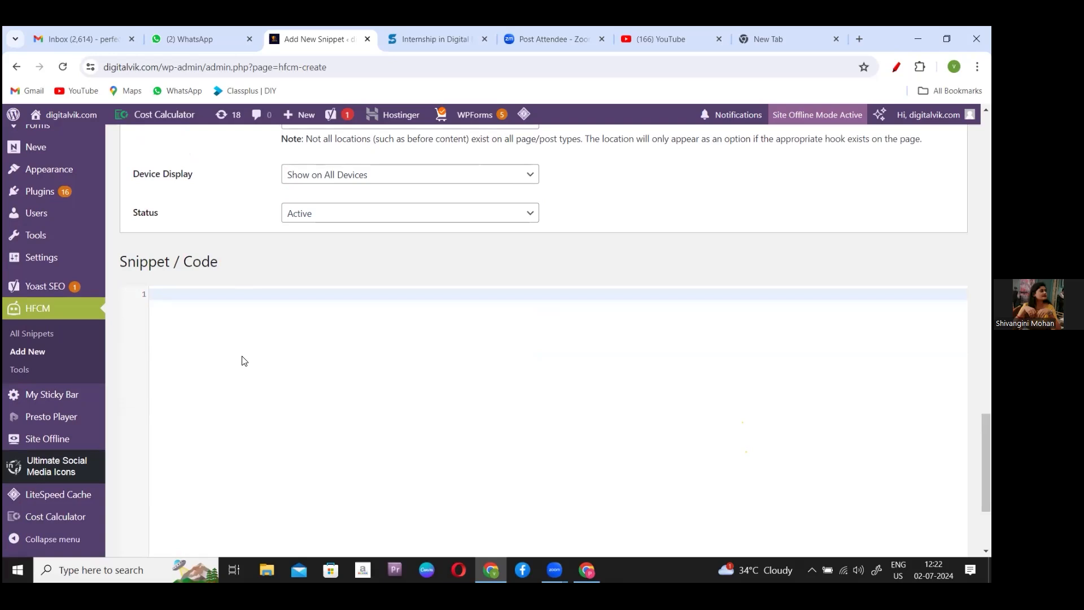
key(ctrl+v)
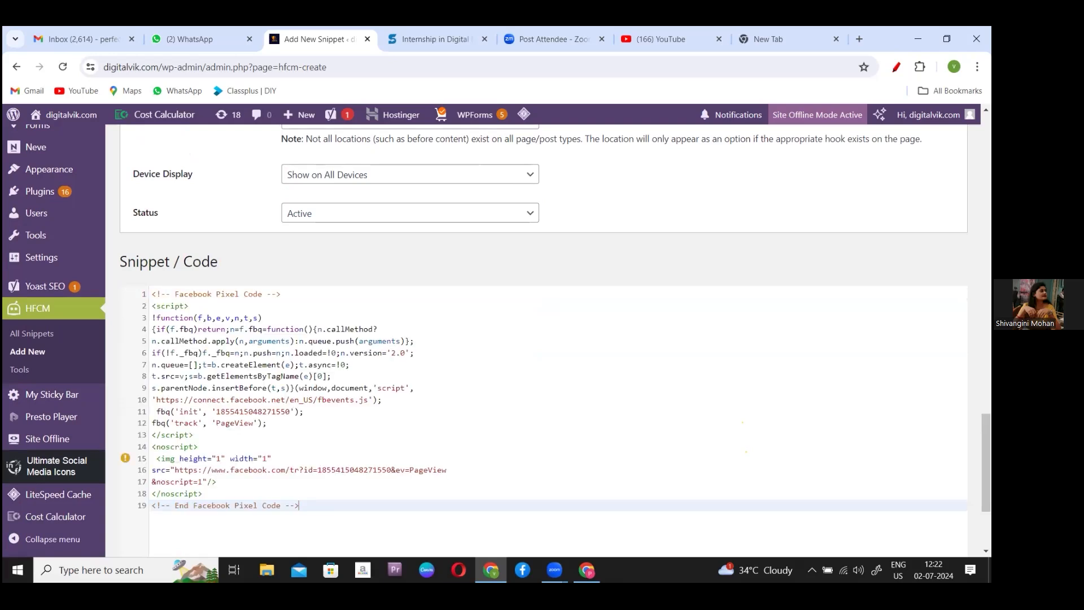
scroll(542, 338, down, 3)
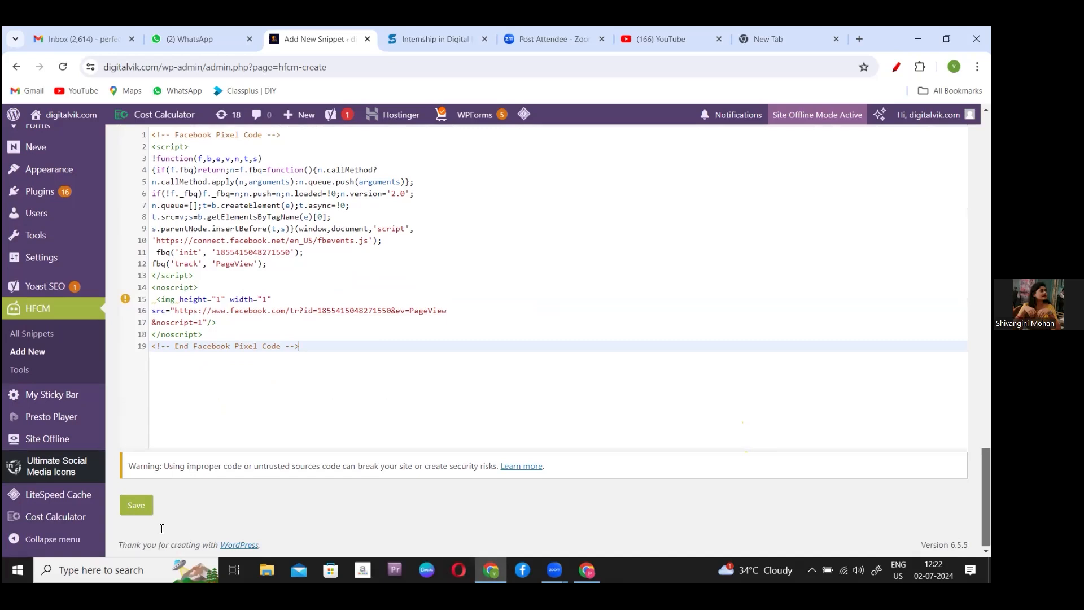
click(143, 510)
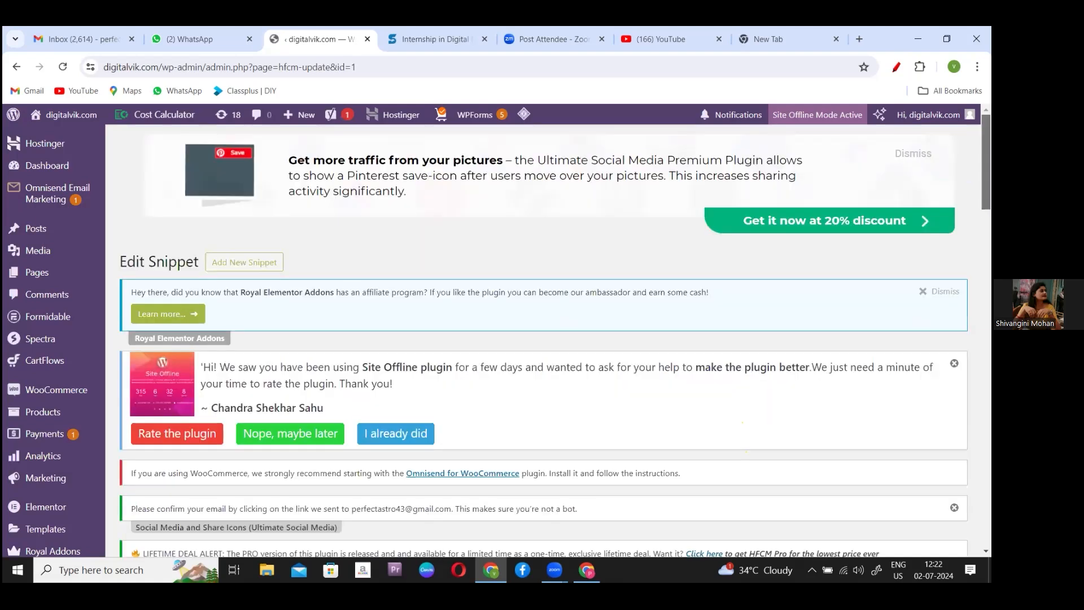
- Review the saved snippet's edit page, showing shortcode [hfcm id="1"] and the stored code
drag(986, 163, 986, 397)
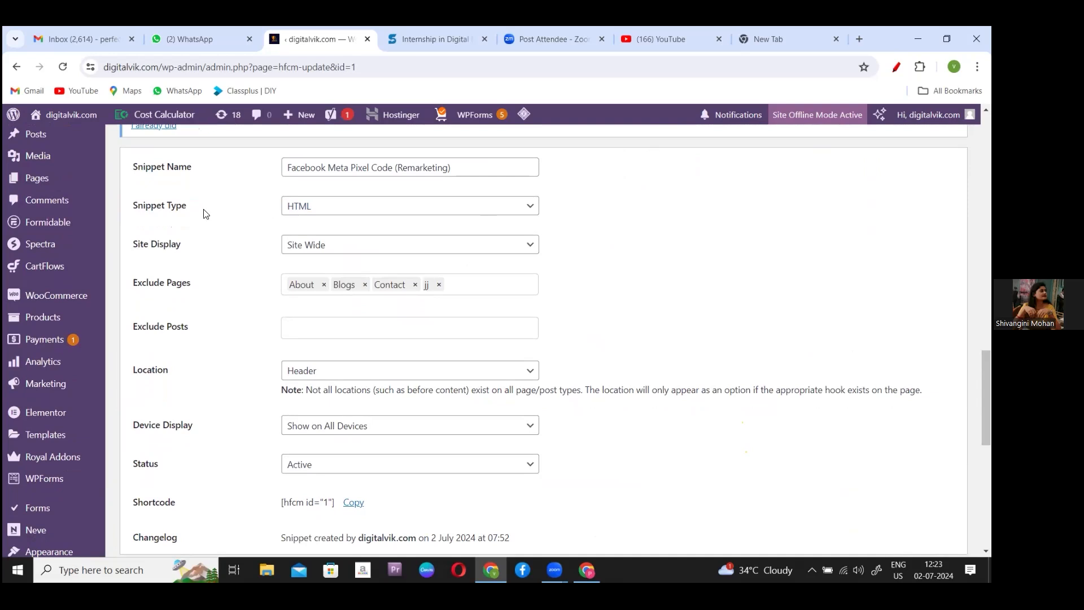
mouse_move(54, 176)
scroll(499, 341, down, 2)
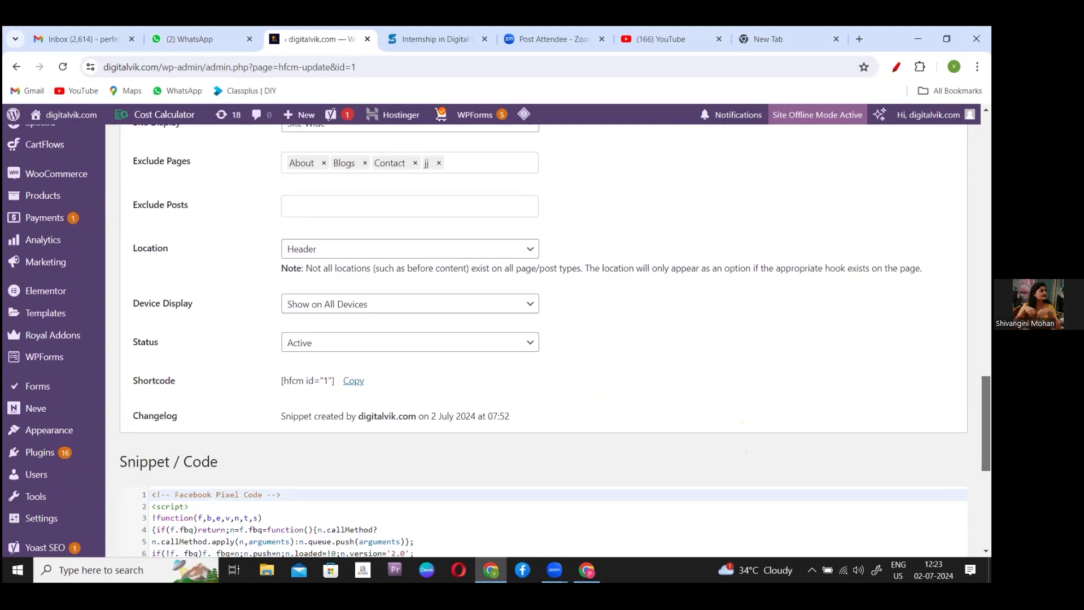
scroll(499, 341, down, 5)
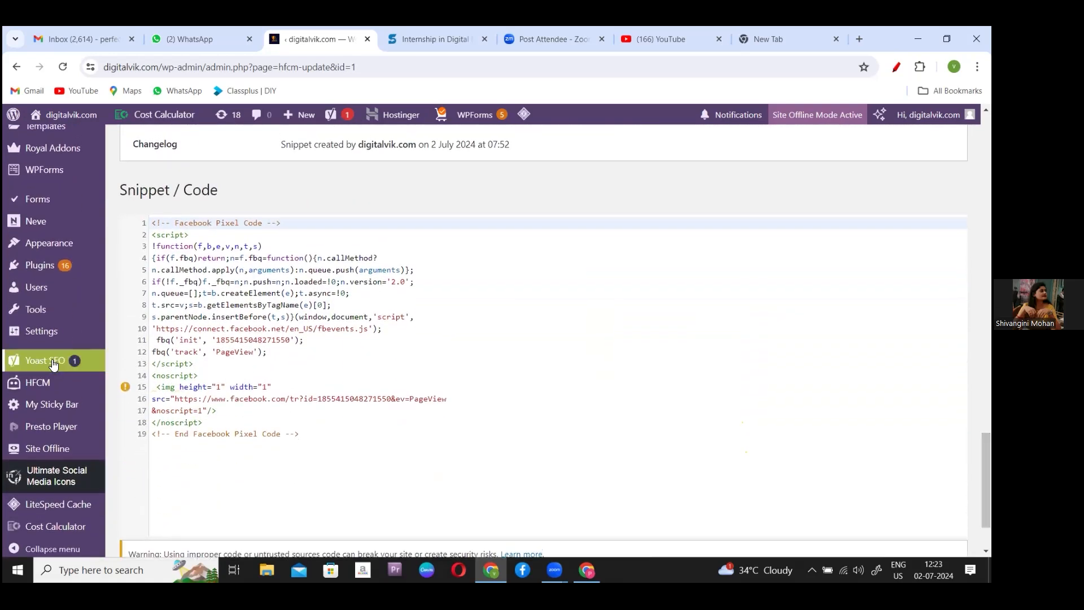
- Go to the HFCM All Snippets list and bring the snippet table into view
mouse_move(45, 387)
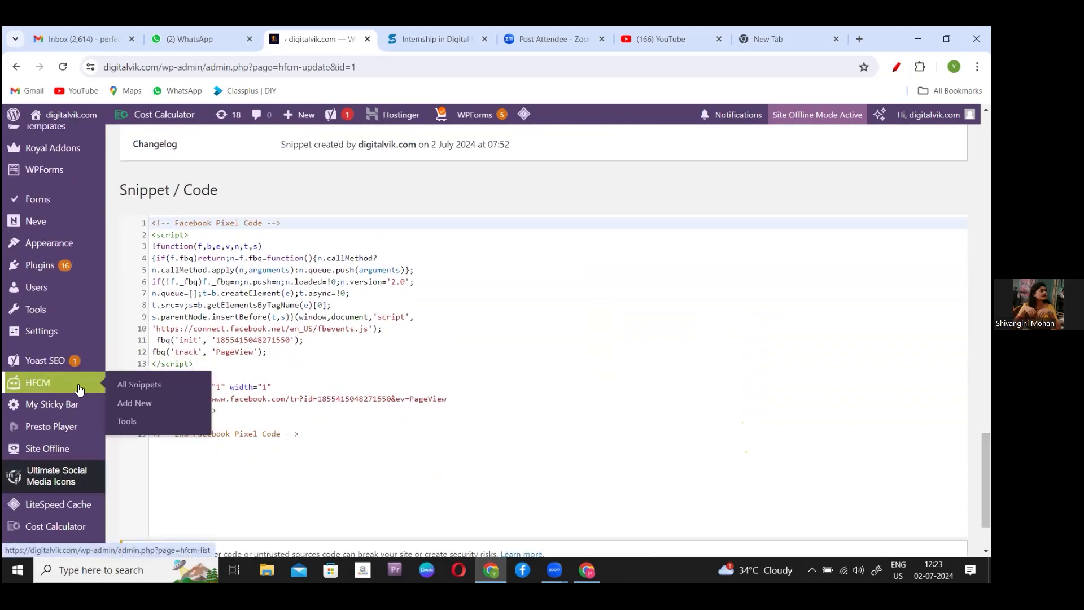
click(153, 387)
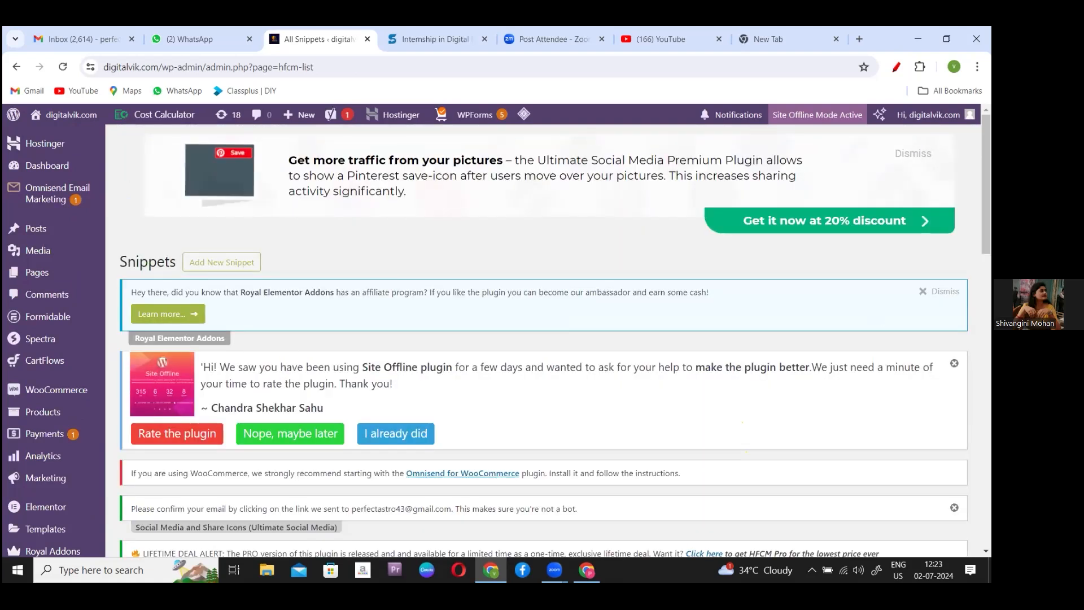
scroll(542, 339, down, 1)
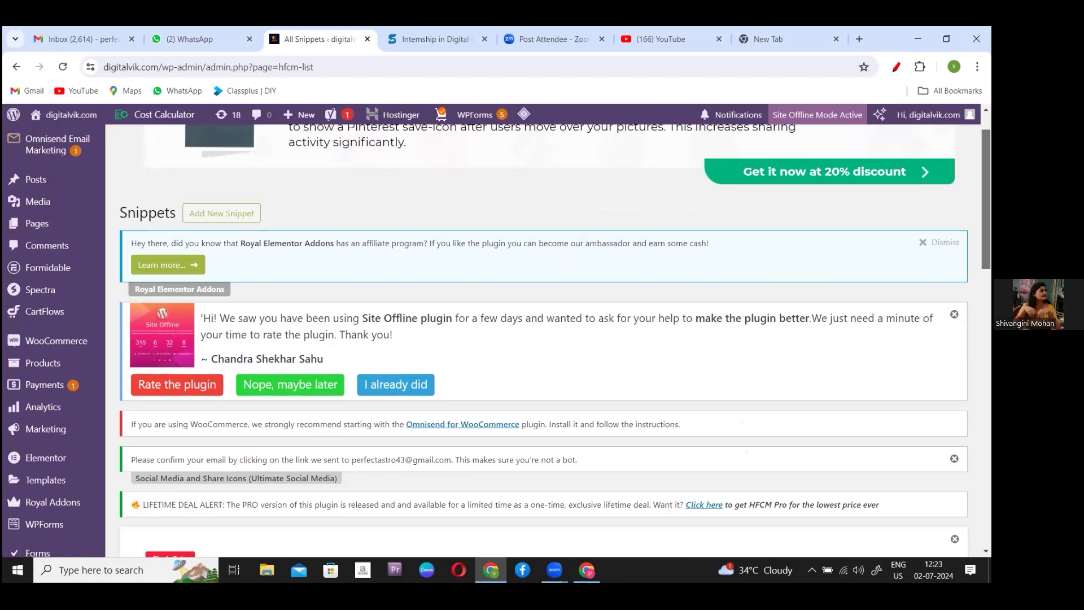
scroll(542, 339, down, 8)
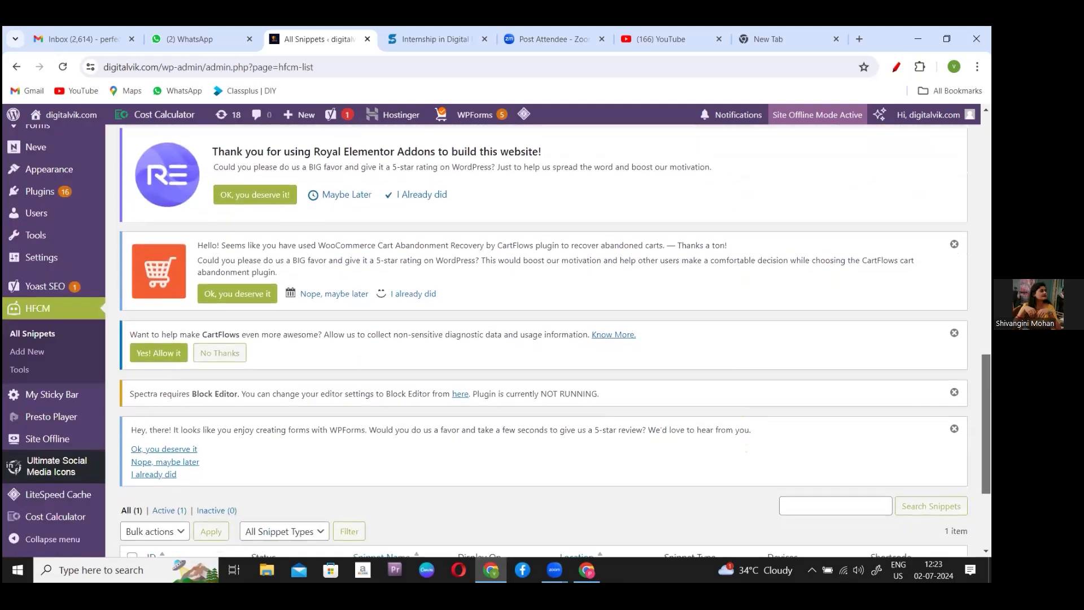
scroll(542, 338, down, 3)
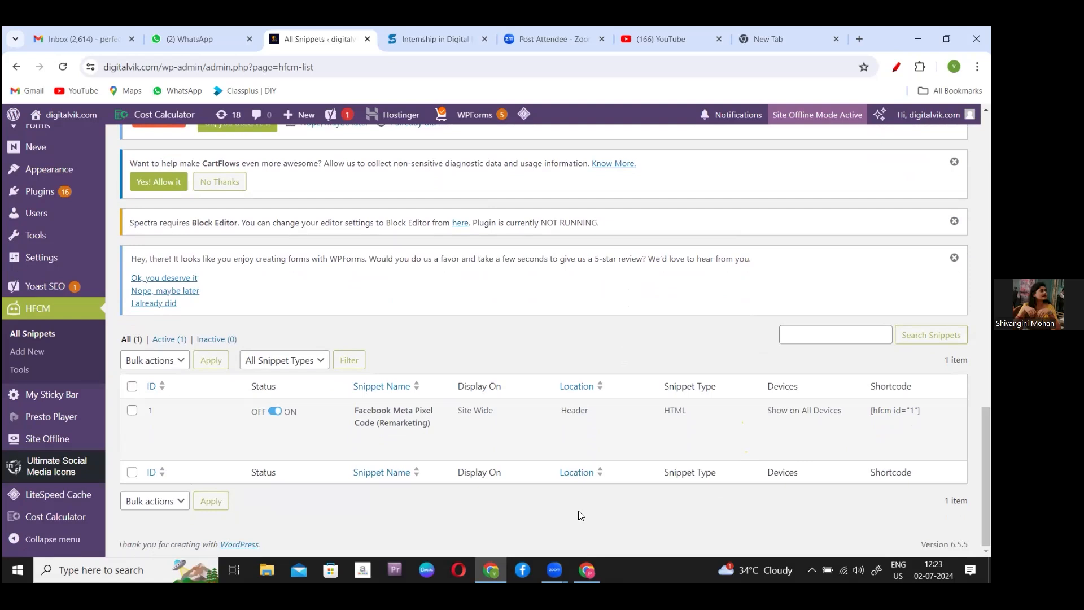
- Switch the Facebook Meta Pixel Code (Remarketing) snippet's status toggle to active
click(275, 411)
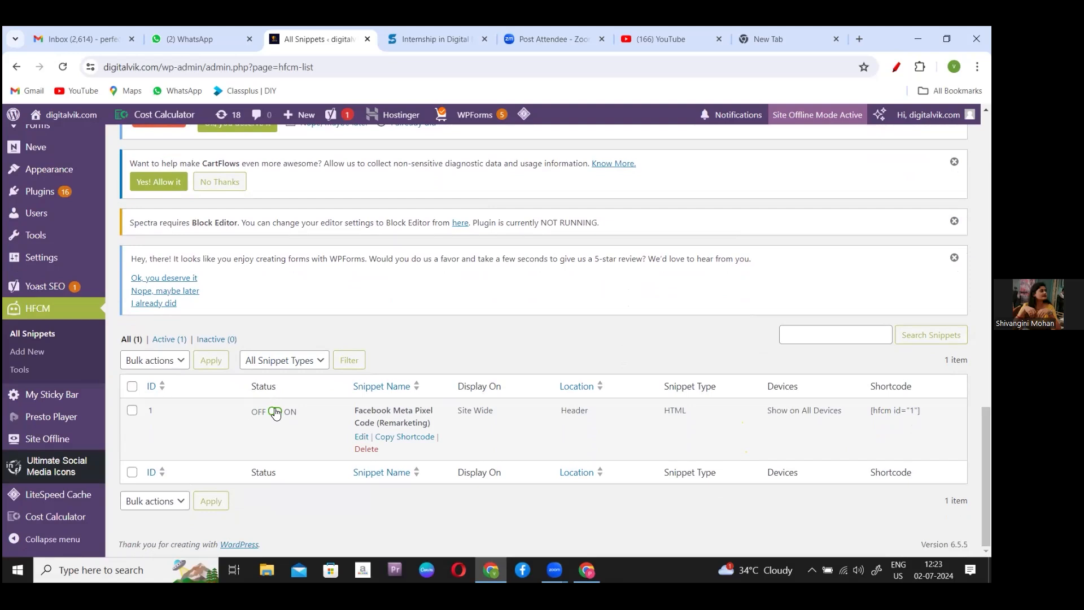
drag(237, 406, 307, 406)
click(307, 409)
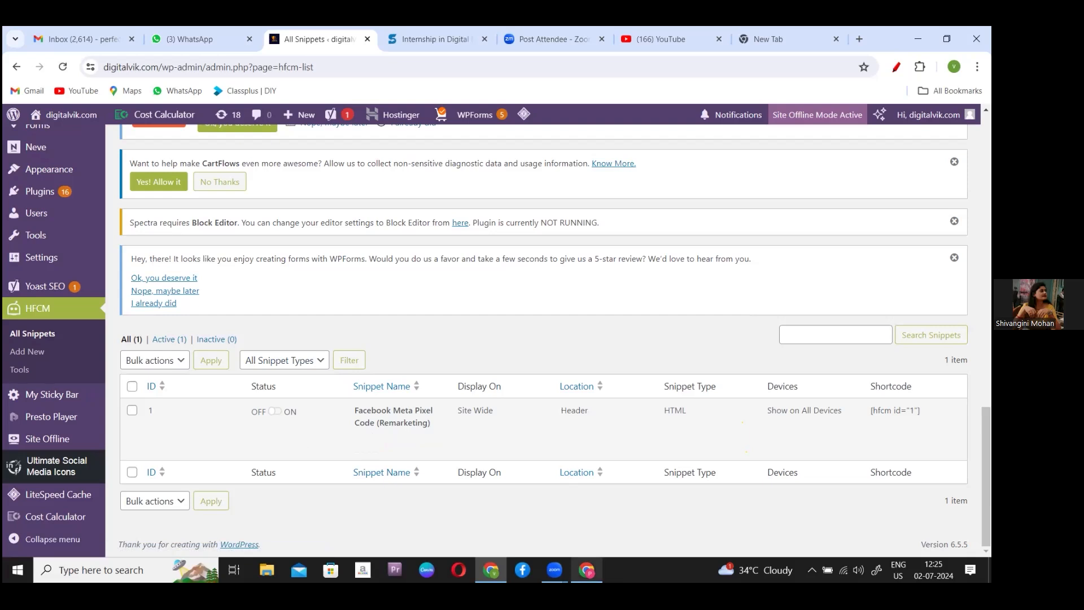
click(587, 569)
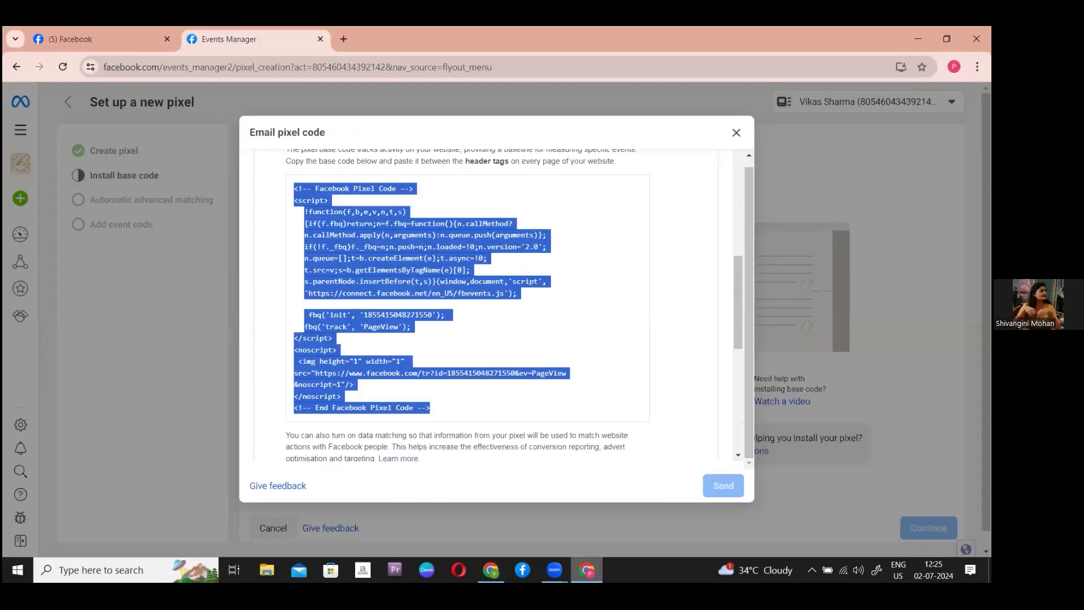
key(alt+Tab)
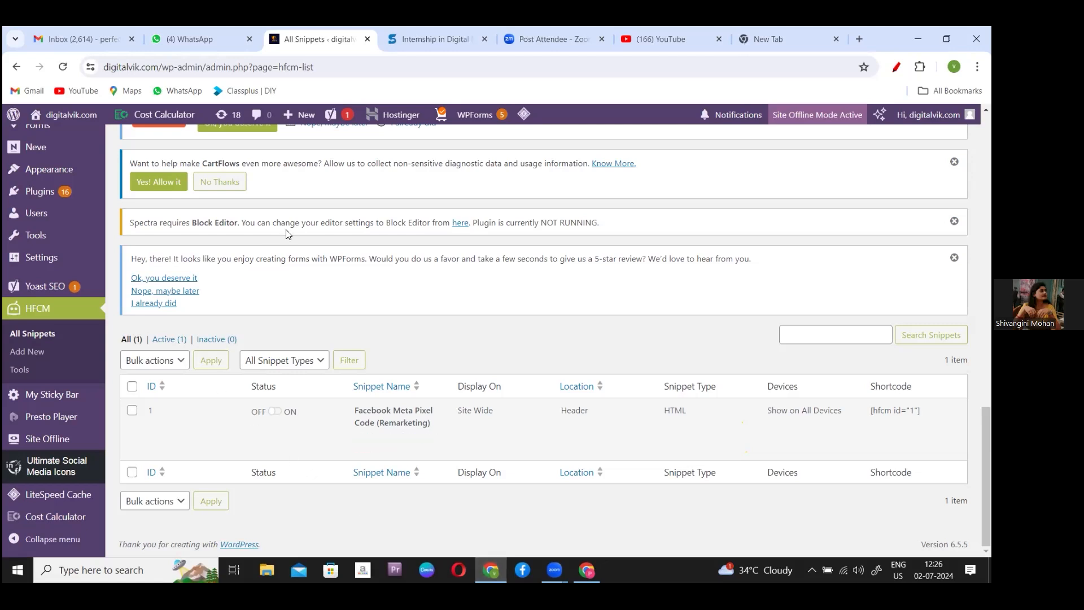
click(208, 75)
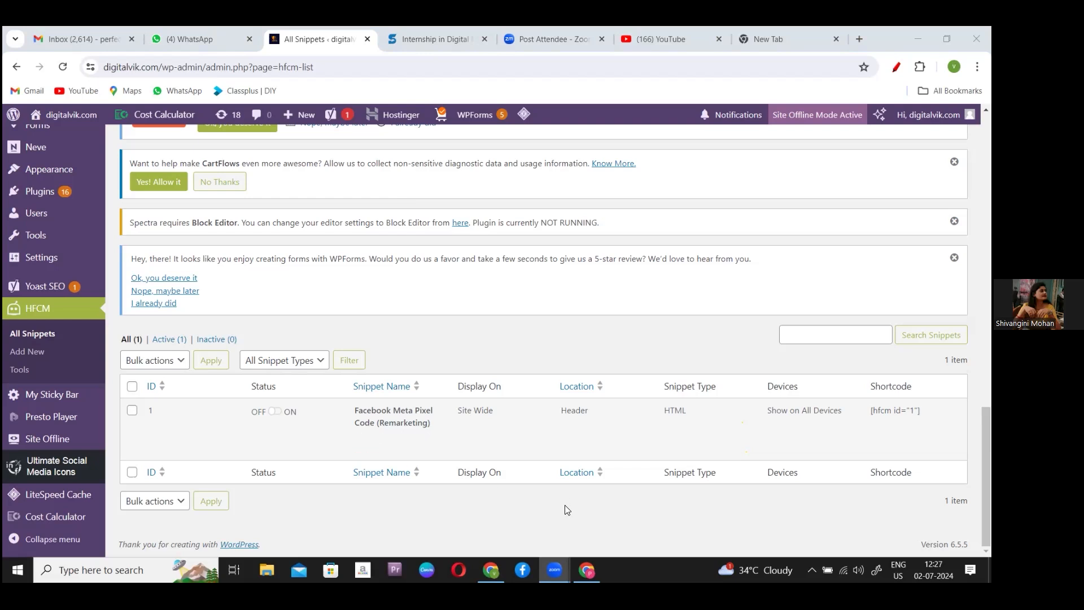
- From the Events Manager pixel dialog's step 3, open the 'Get event code for conversions' guide
click(587, 570)
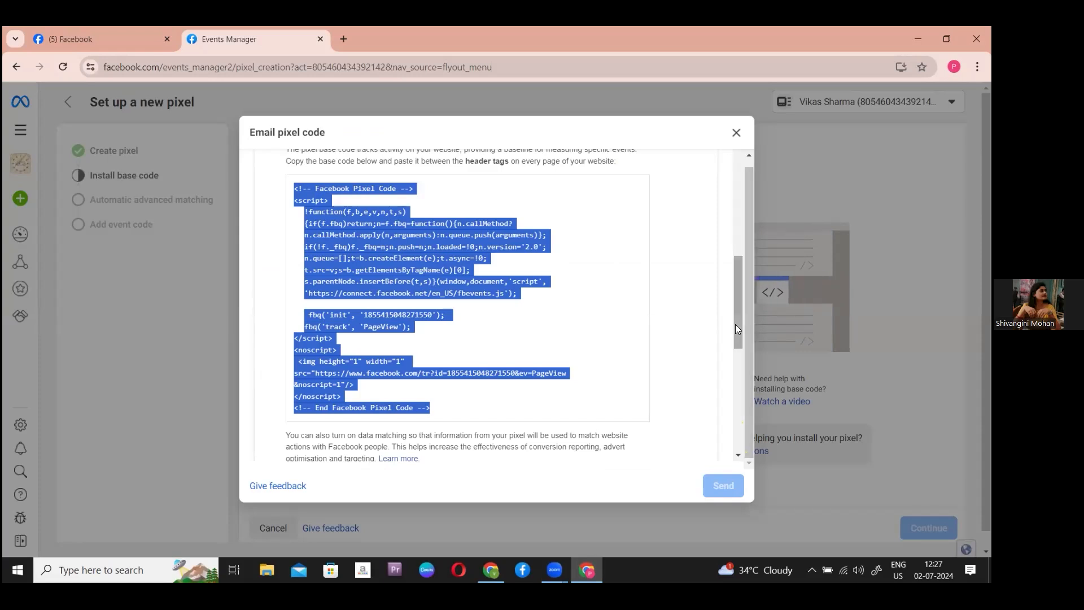
drag(737, 325, 738, 417)
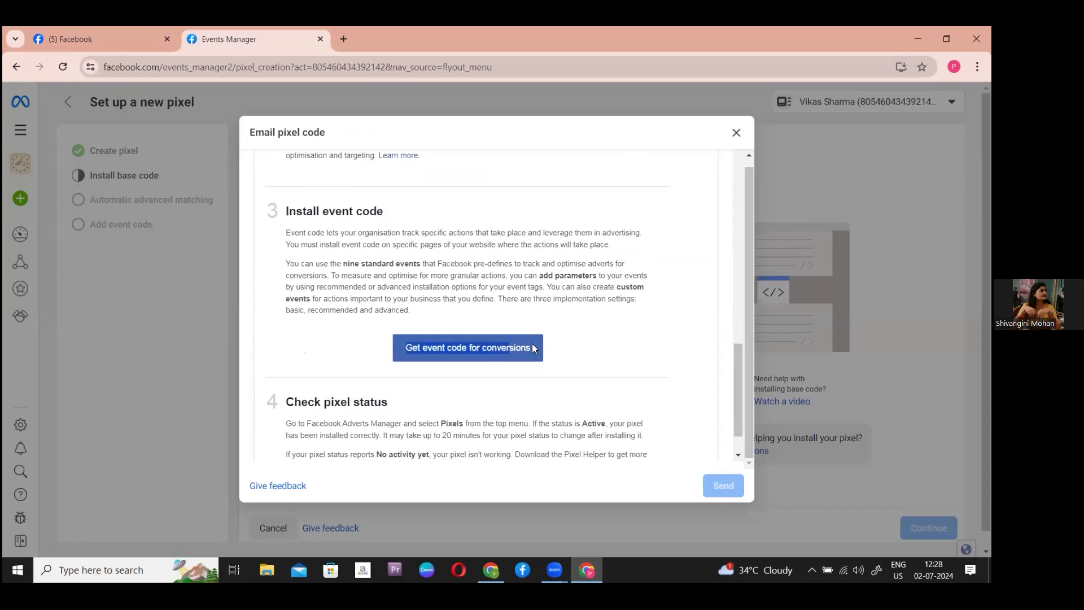
click(504, 347)
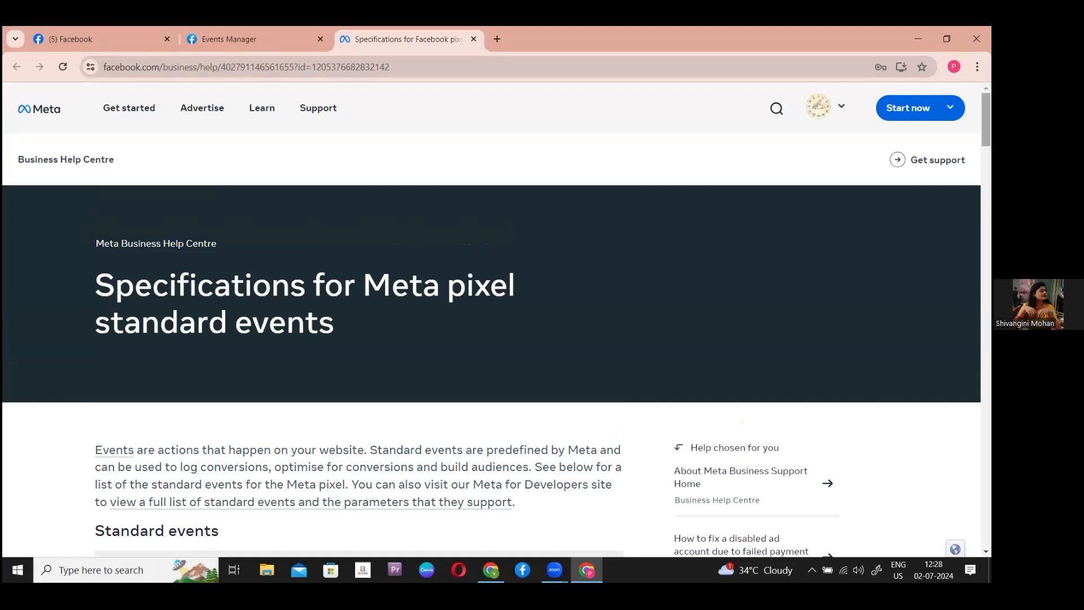
- Find the Contact row in the Standard events table, with code fbq('track', 'Contact')
scroll(491, 316, down, 4)
scroll(491, 336, down, 1)
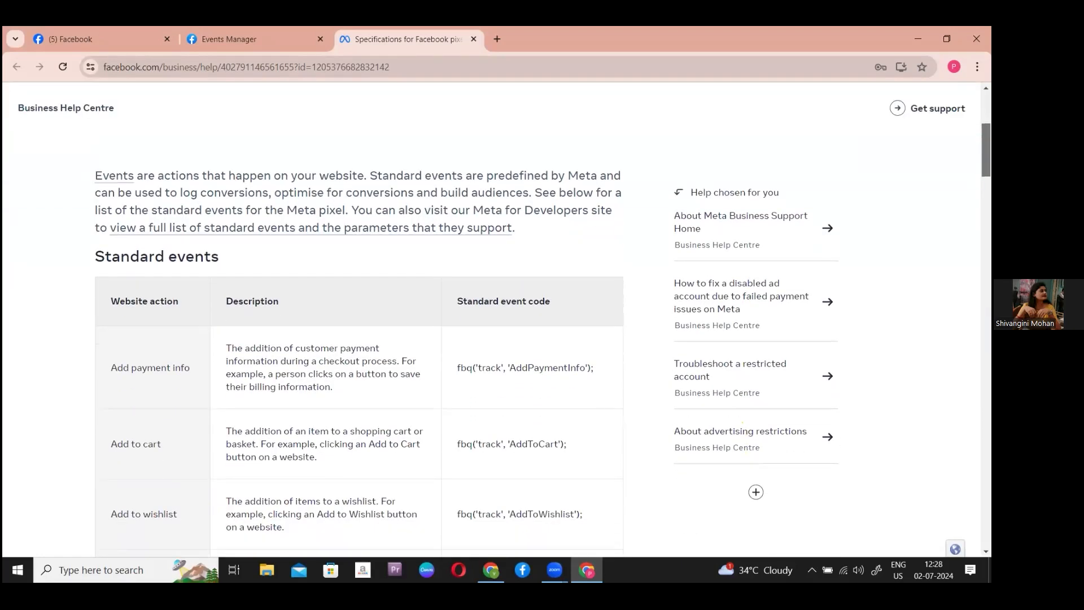
scroll(359, 339, down, 1)
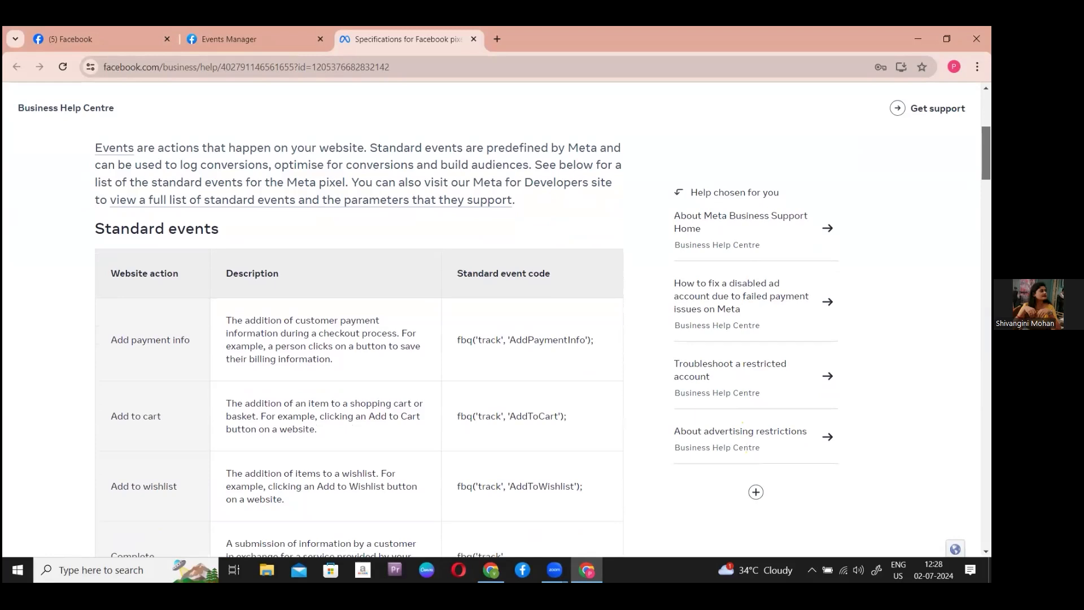
scroll(359, 338, down, 1)
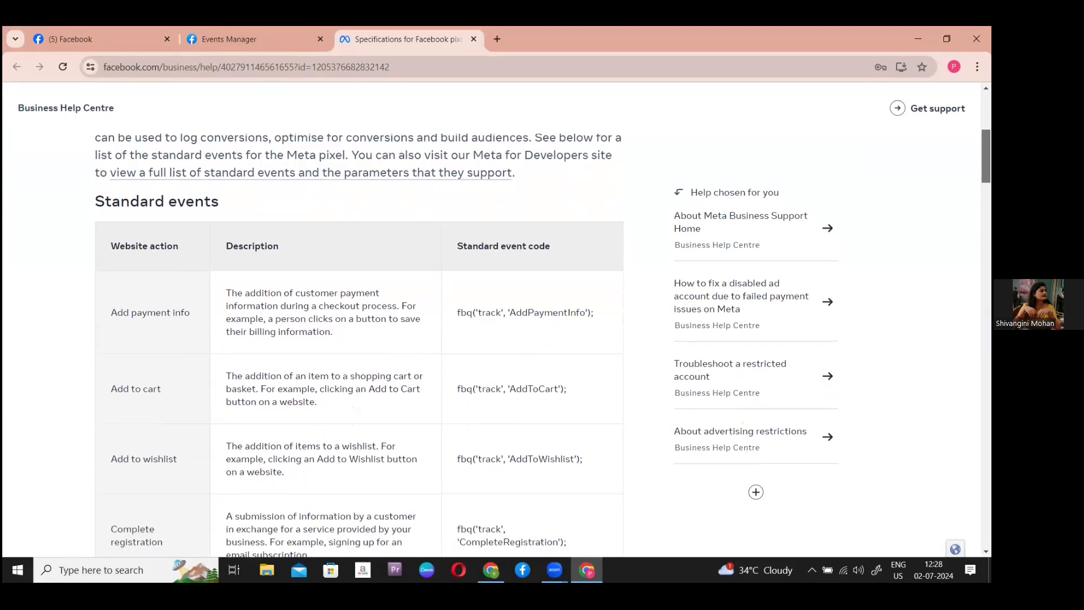
scroll(359, 338, down, 1)
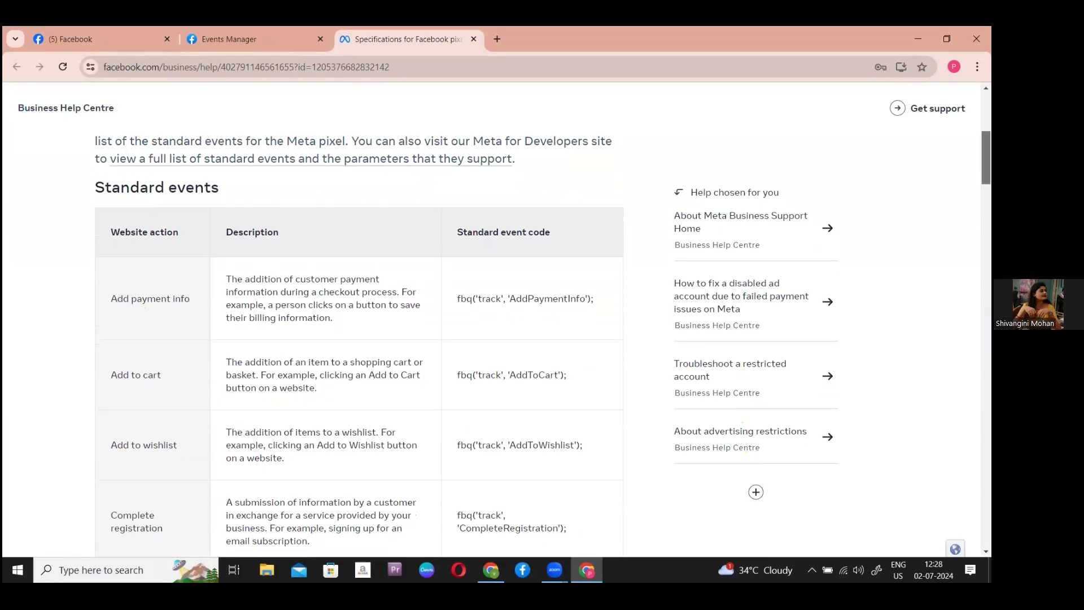
scroll(359, 339, down, 2)
scroll(359, 339, down, 4)
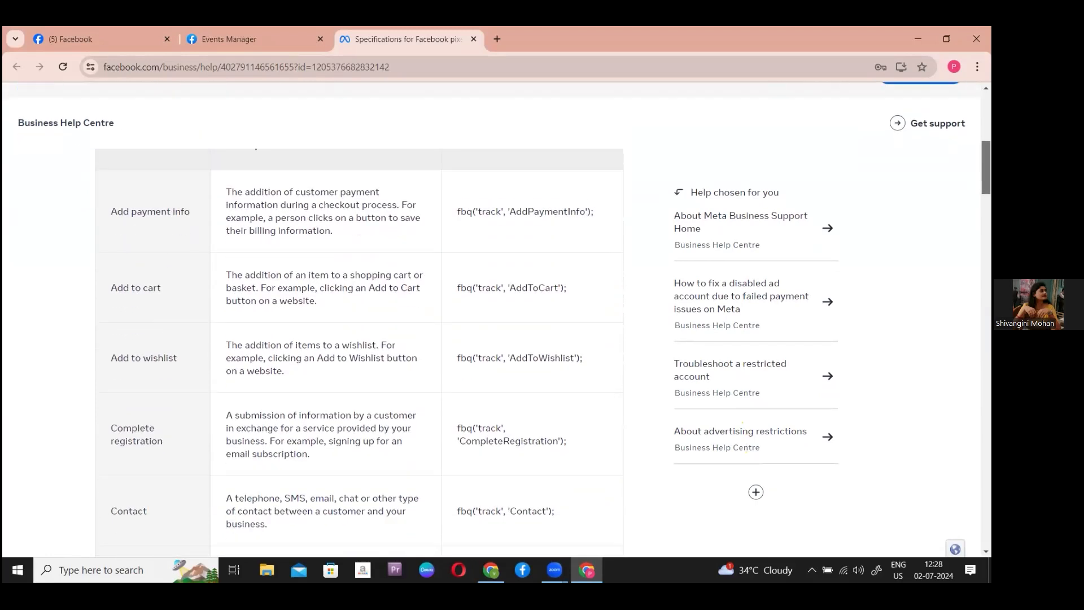
scroll(359, 339, down, 3)
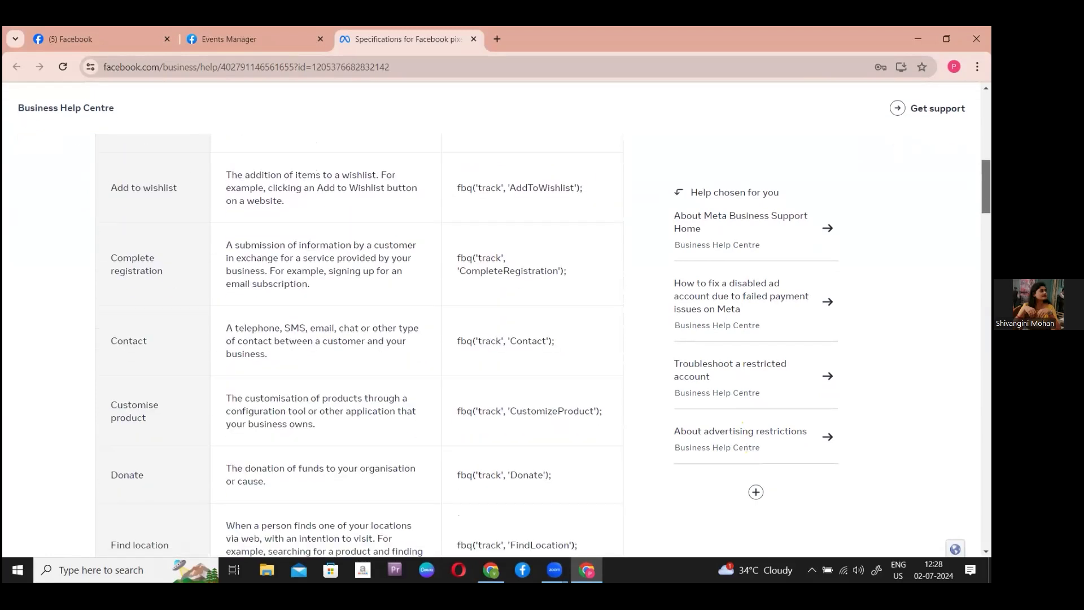
scroll(359, 339, up, 2)
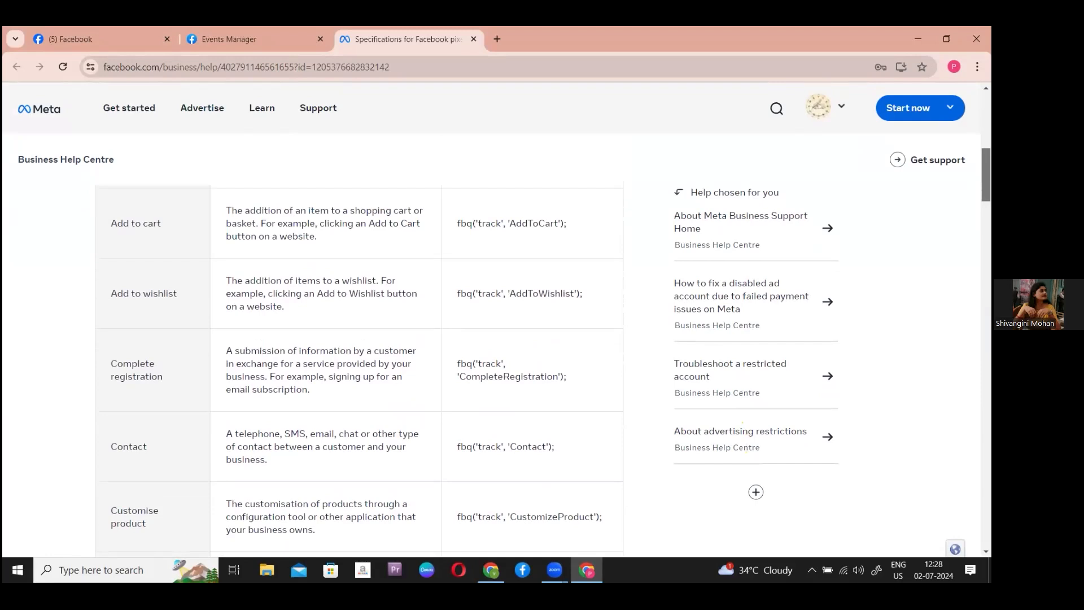
scroll(153, 374, down, 1)
double_click(153, 374)
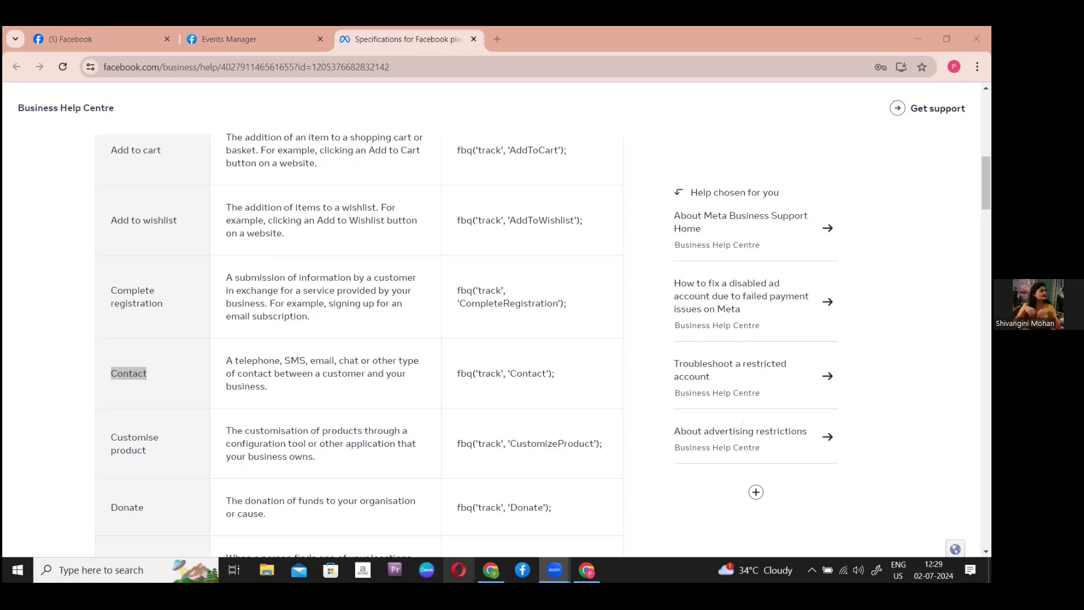
- Bring the WordPress HFCM All Snippets page back and review the Meta Pixel snippet entry
click(493, 568)
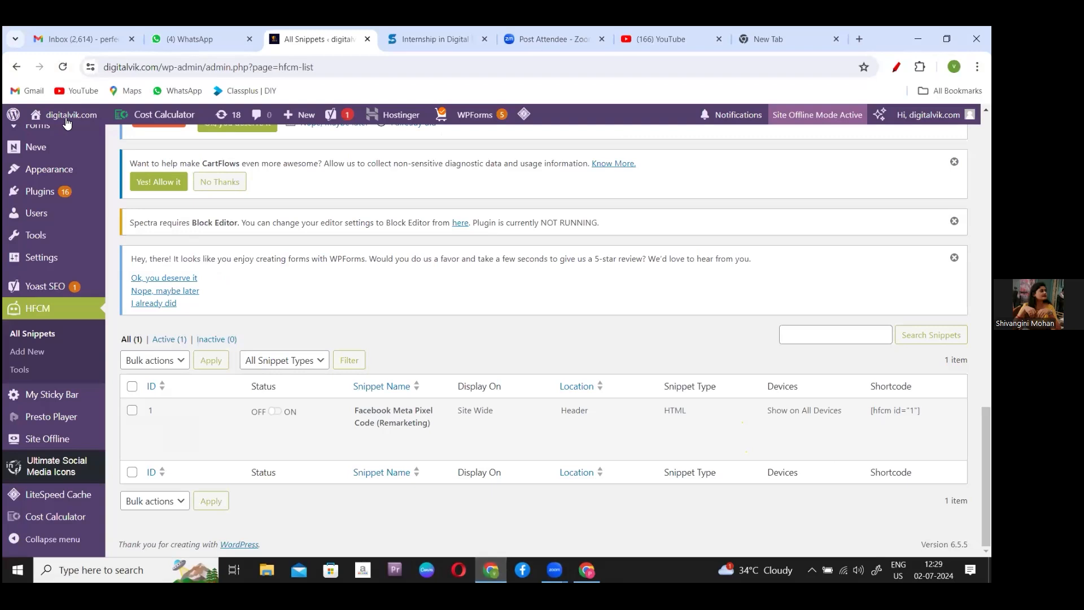
mouse_move(67, 122)
scroll(542, 339, up, 2)
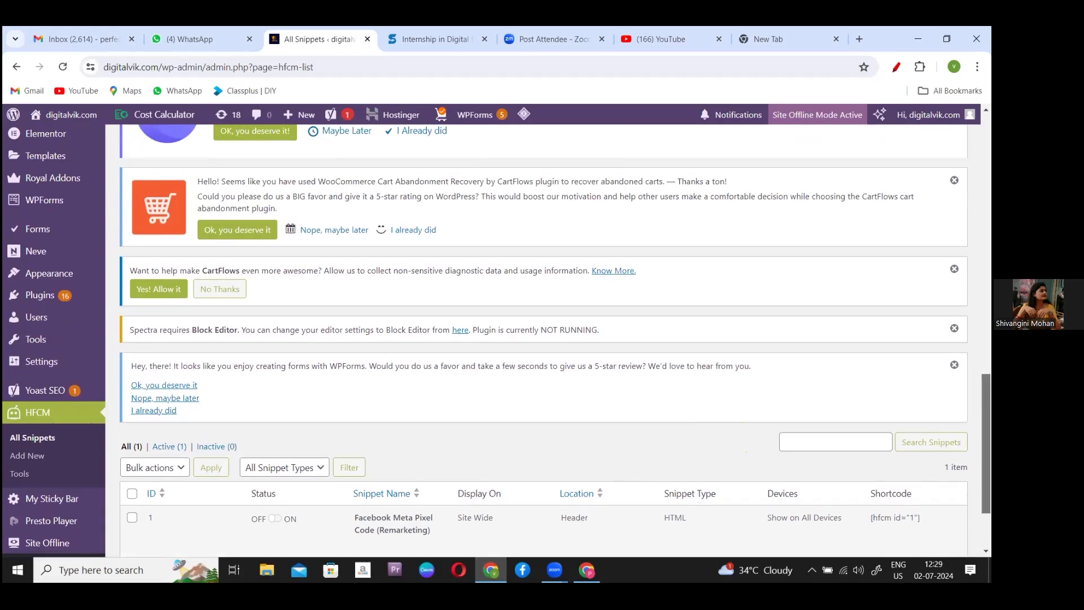
scroll(542, 339, up, 2)
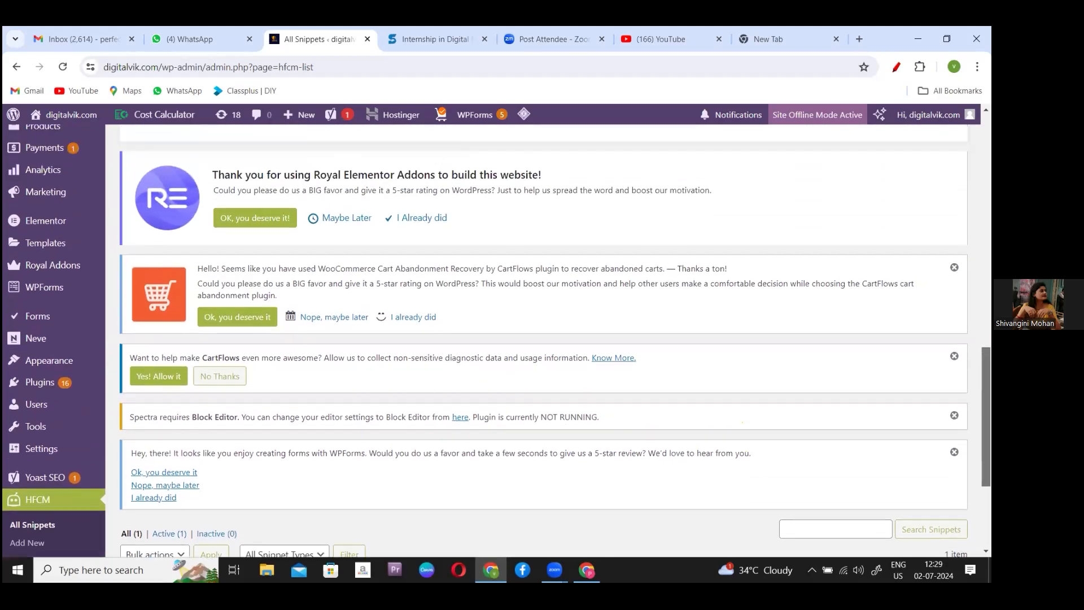
scroll(542, 339, down, 1)
scroll(496, 341, up, 1)
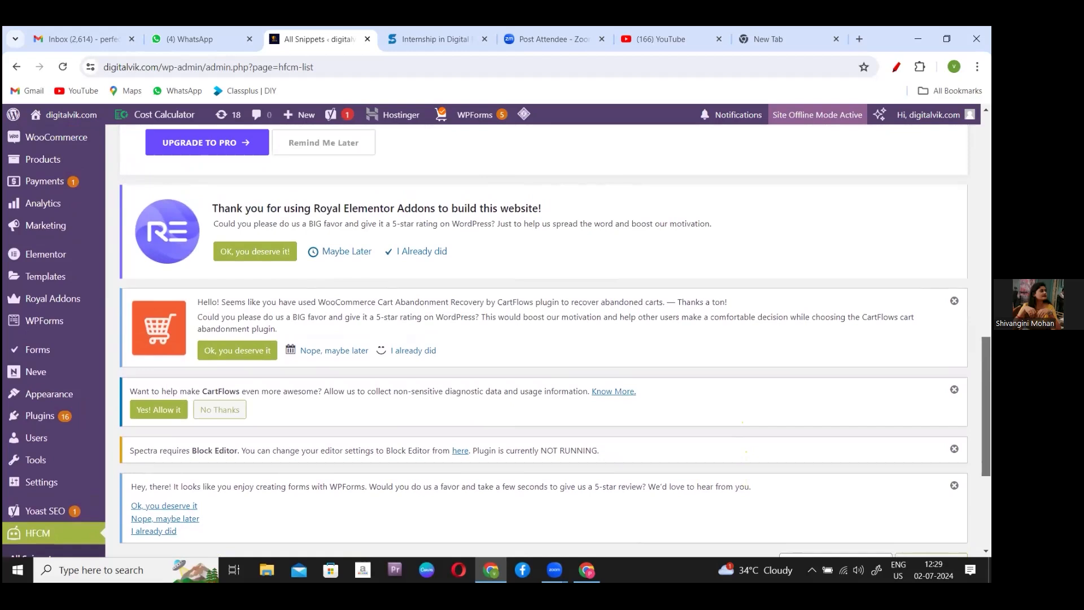
scroll(542, 339, down, 1)
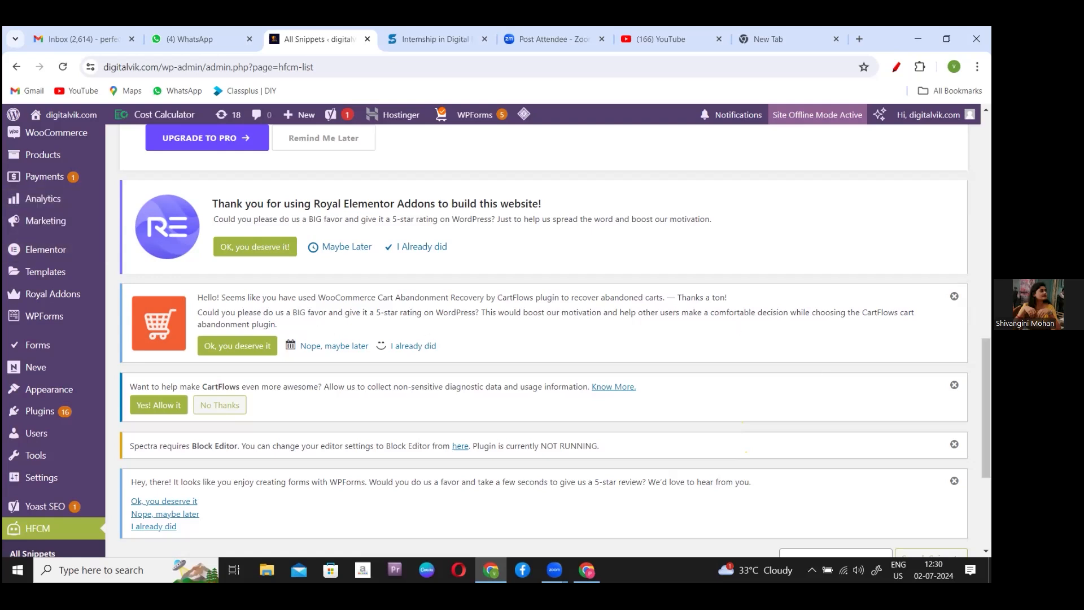
scroll(542, 338, up, 3)
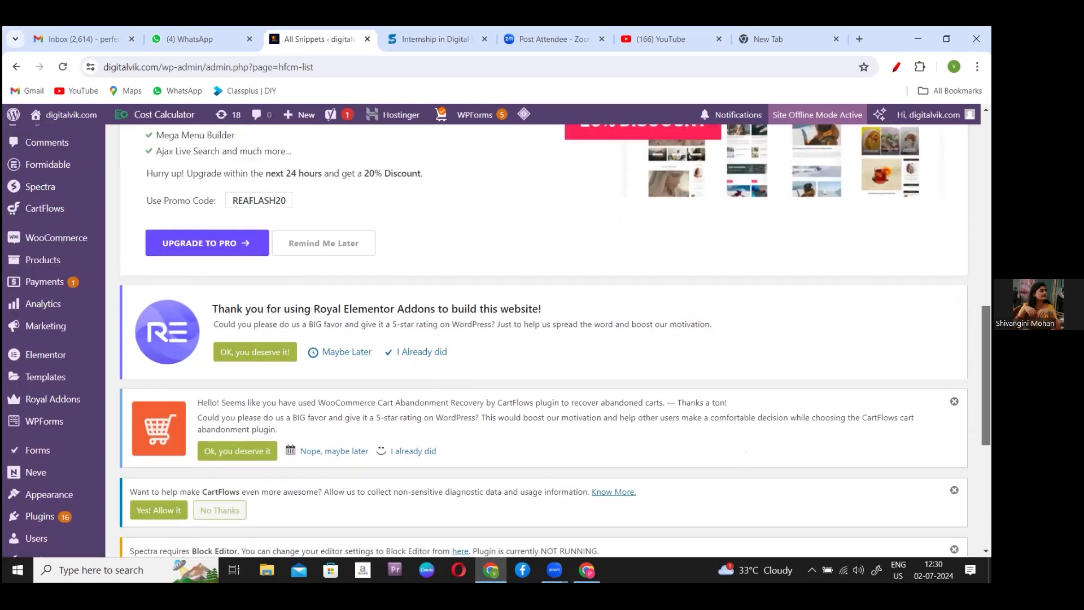
scroll(542, 339, down, 1)
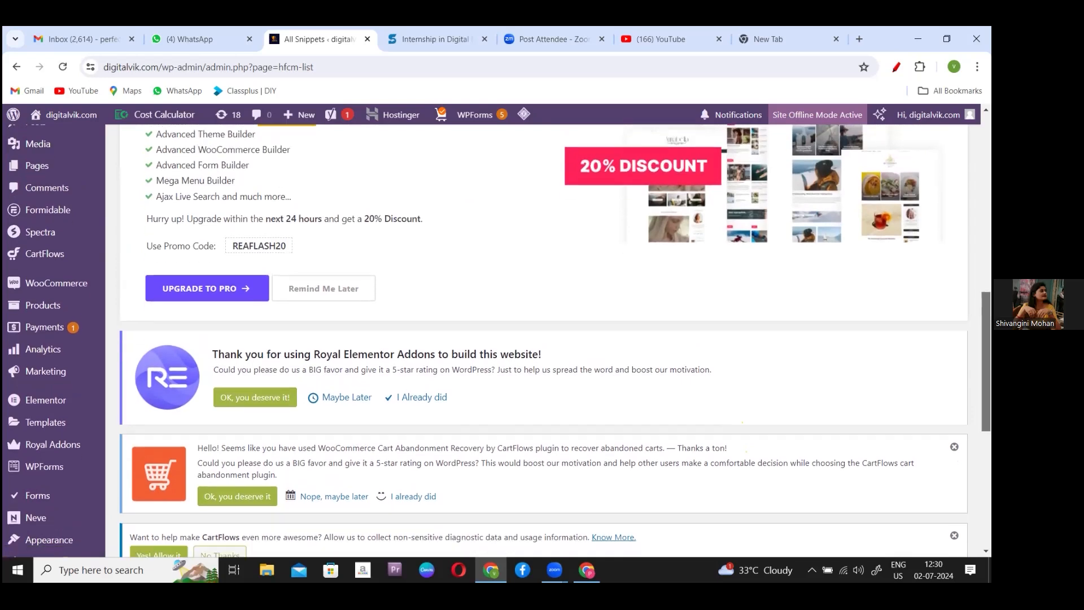
- Create a new page via Pages > Add New Page and scroll to the empty title field
mouse_move(35, 163)
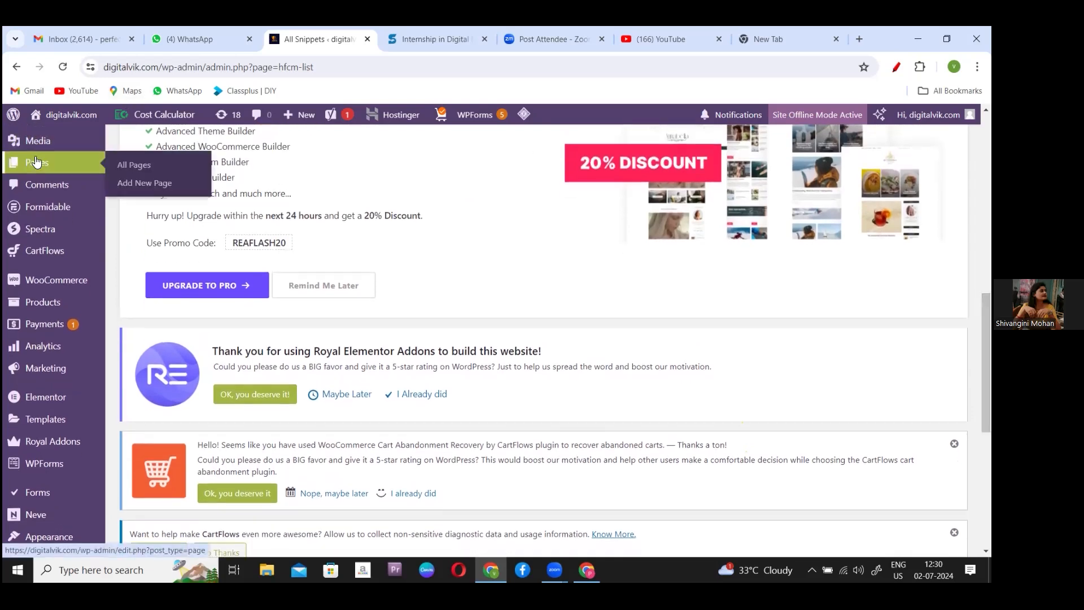
click(155, 185)
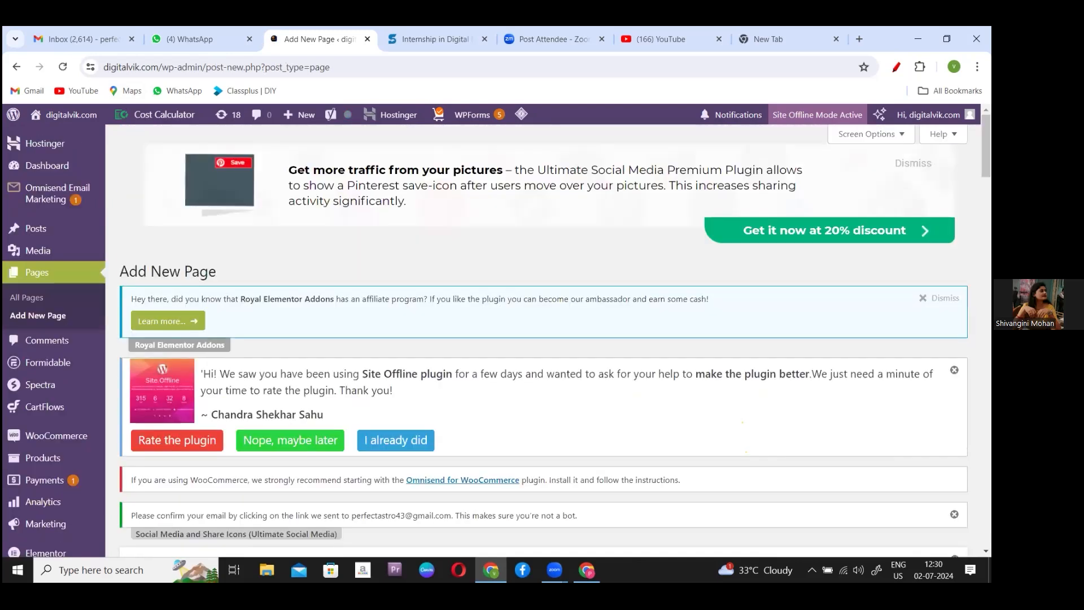
scroll(542, 338, down, 7)
scroll(542, 339, down, 12)
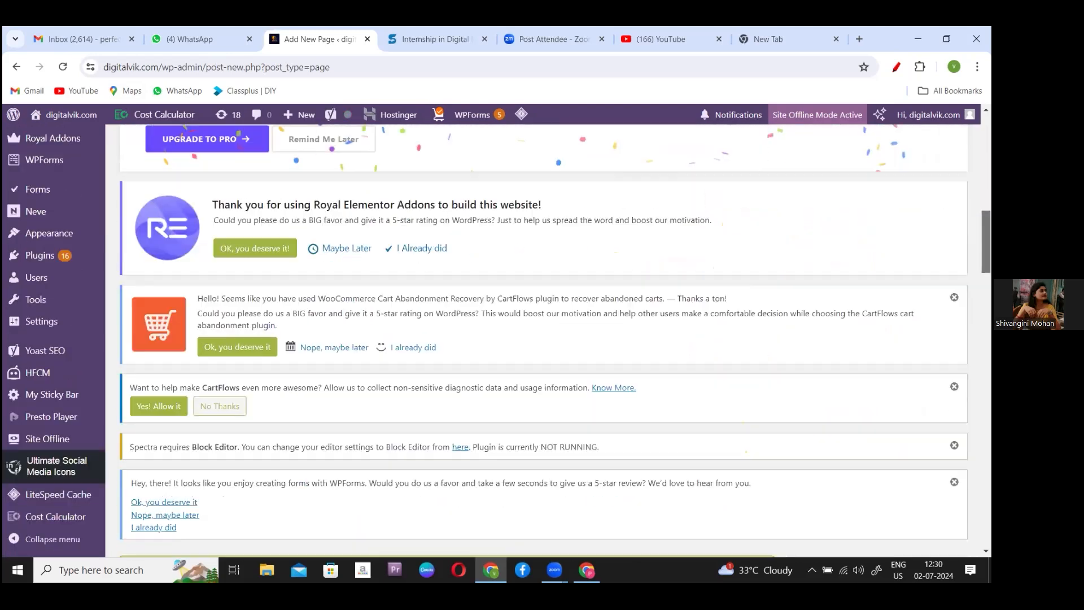
scroll(542, 338, down, 1)
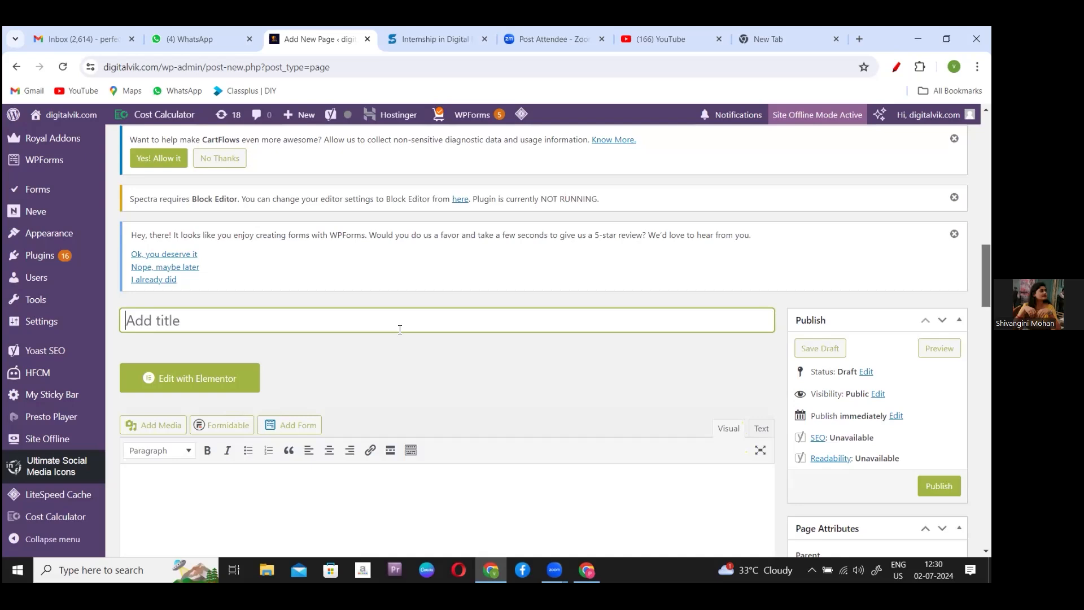
- Title the page 'Thank You Page' and launch Edit with Elementor
text(Than)
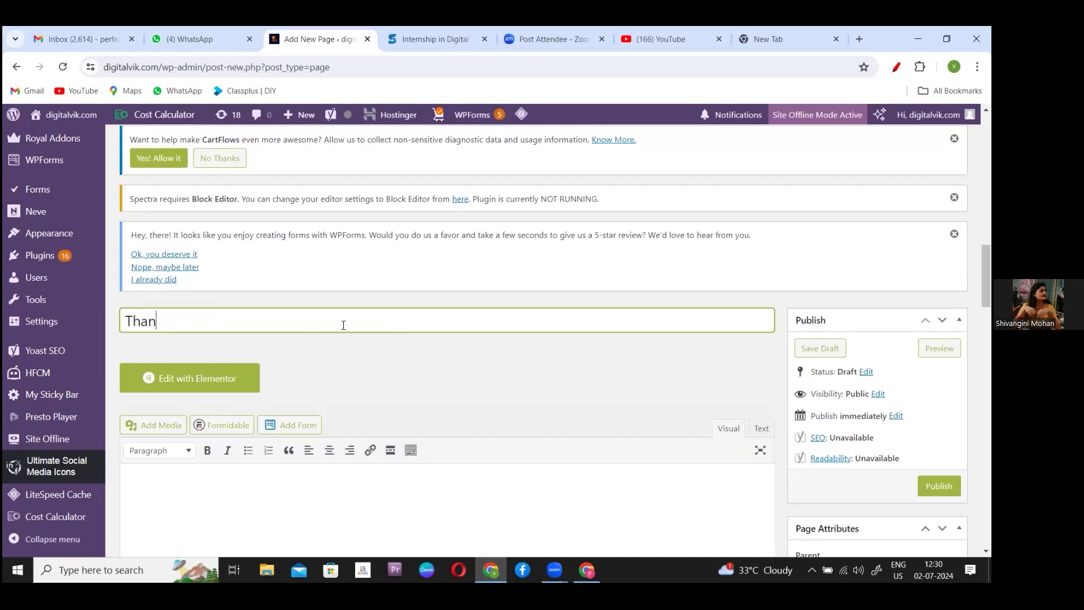
text(k You P)
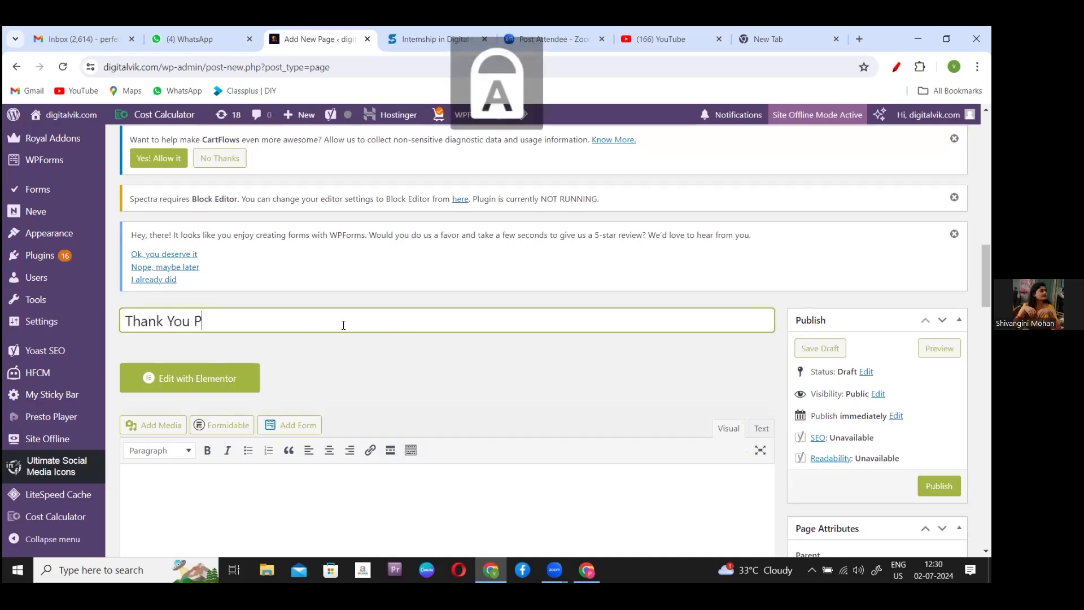
key(Caps_Lock)
text(ag)
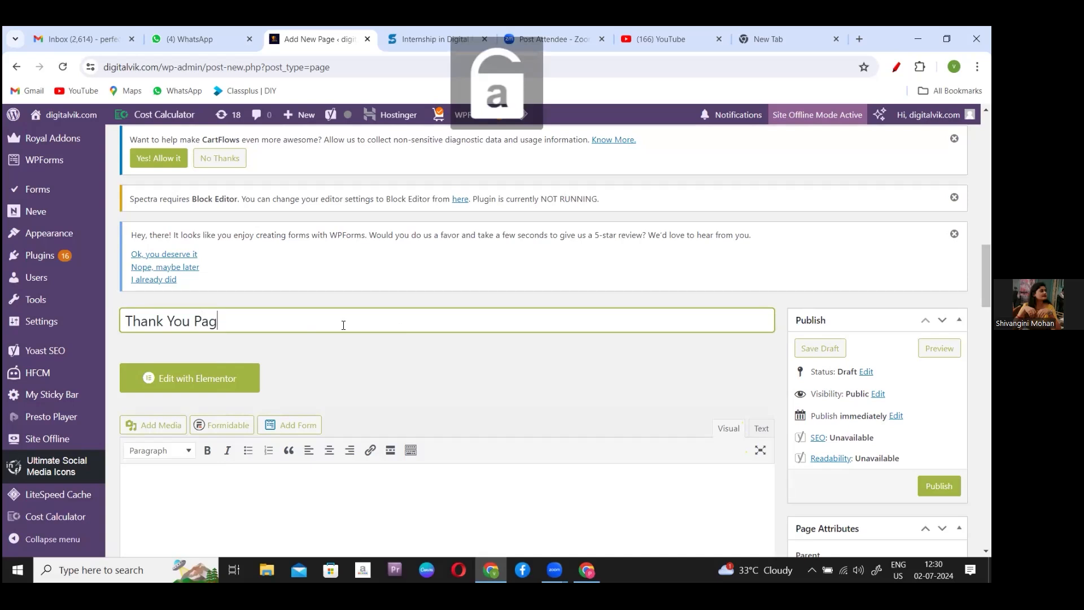
text(e)
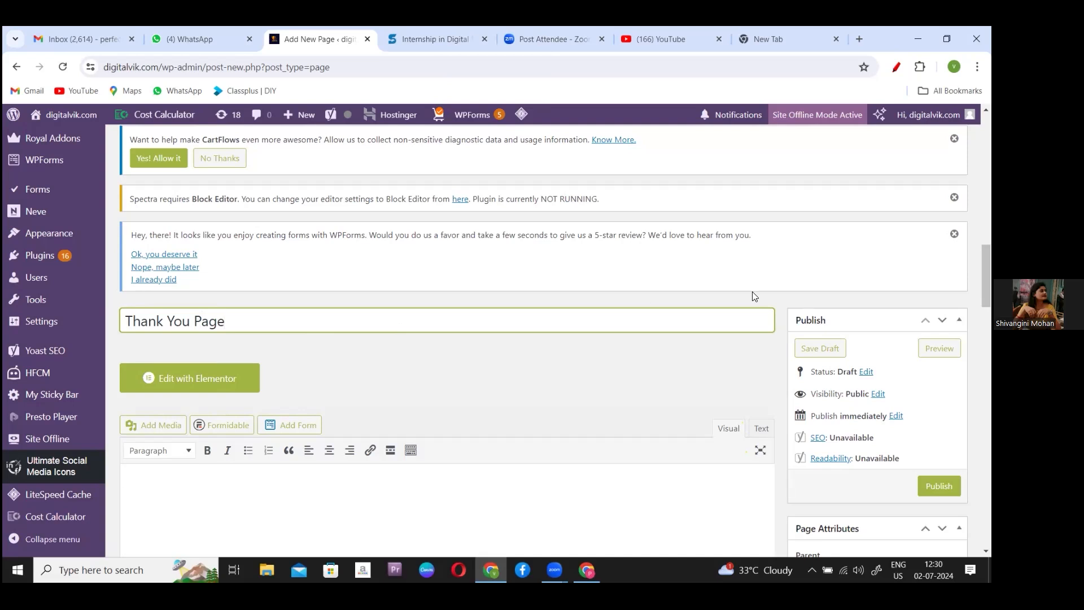
click(179, 379)
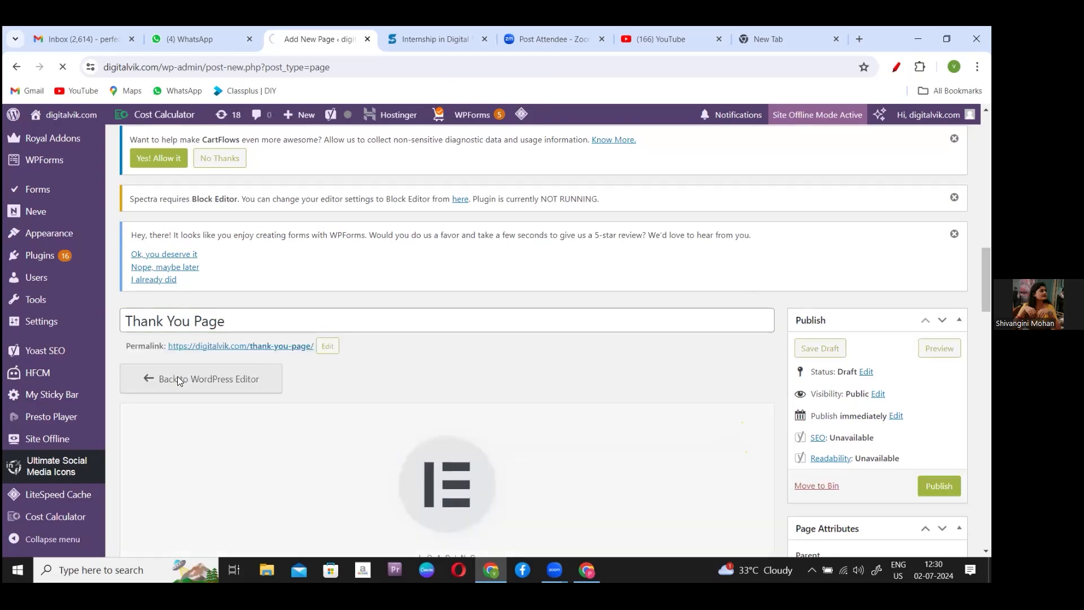
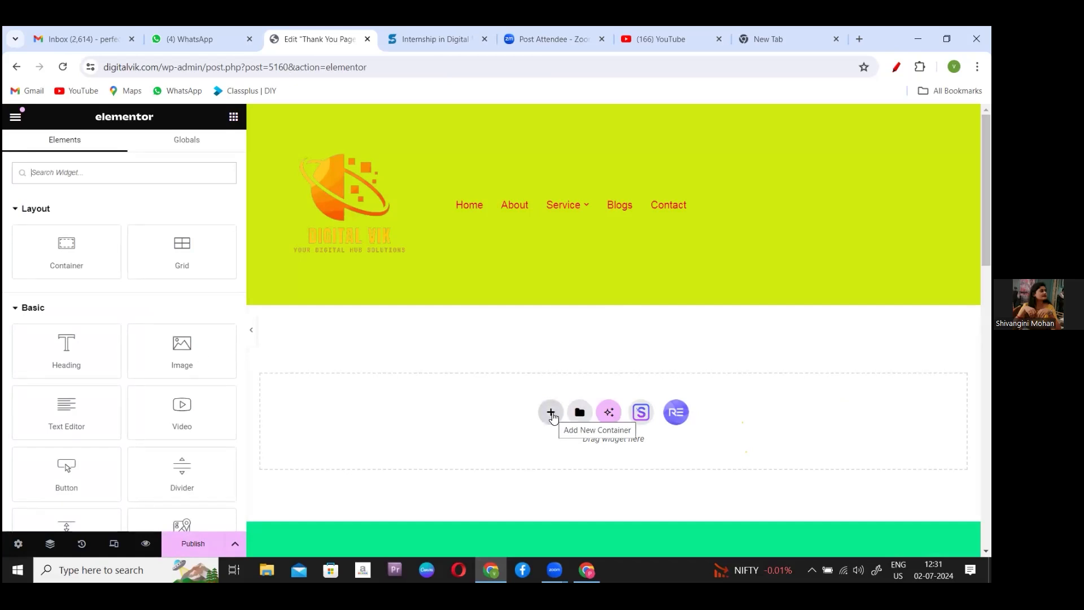
- Add a single-column Flexbox container and drop a Spacer widget into it
click(552, 416)
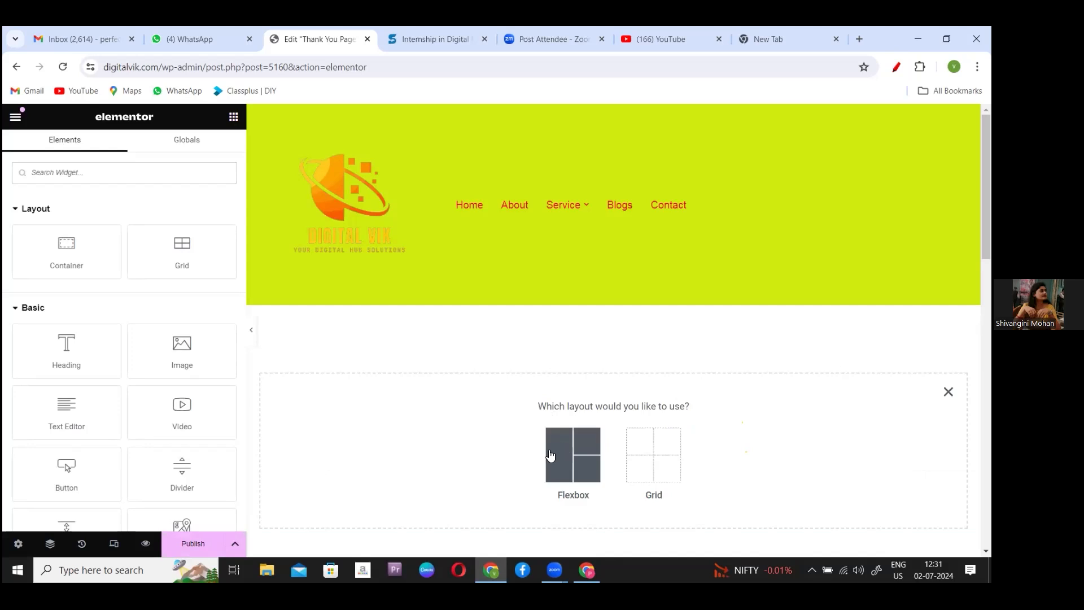
click(571, 449)
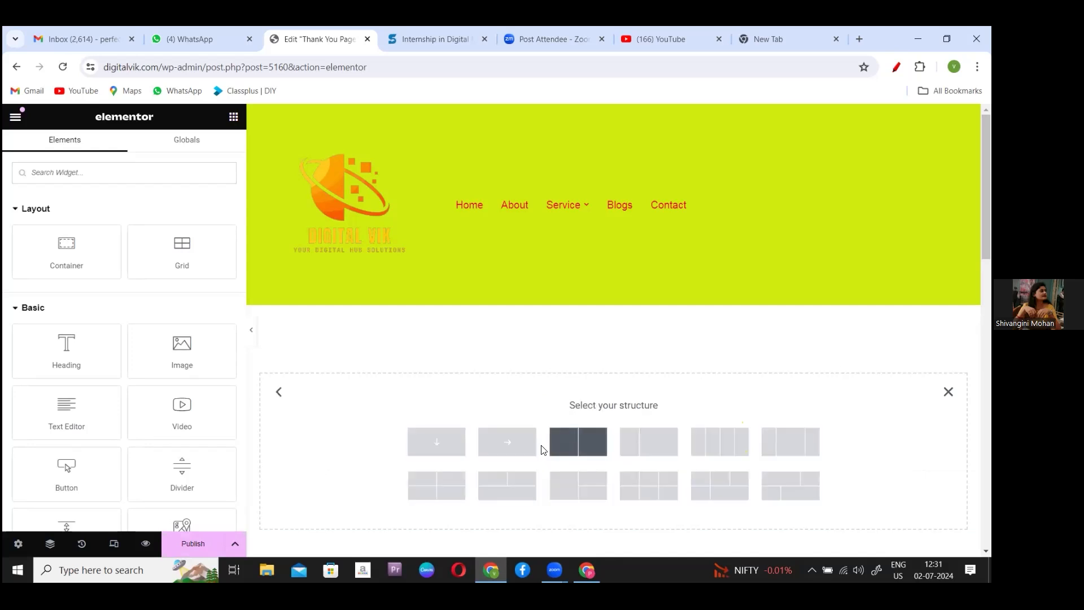
click(425, 446)
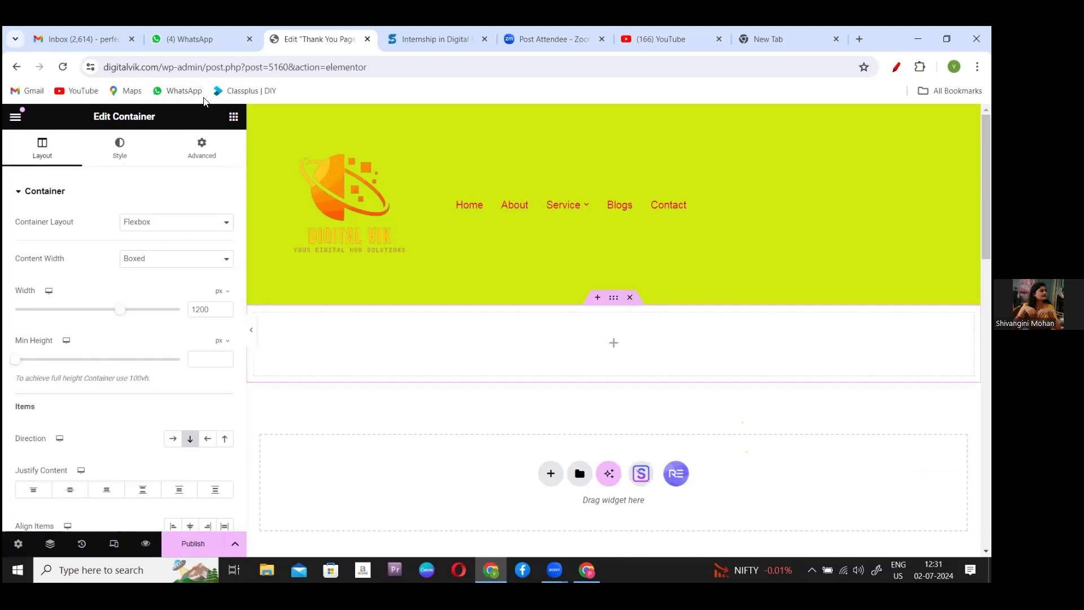
click(204, 102)
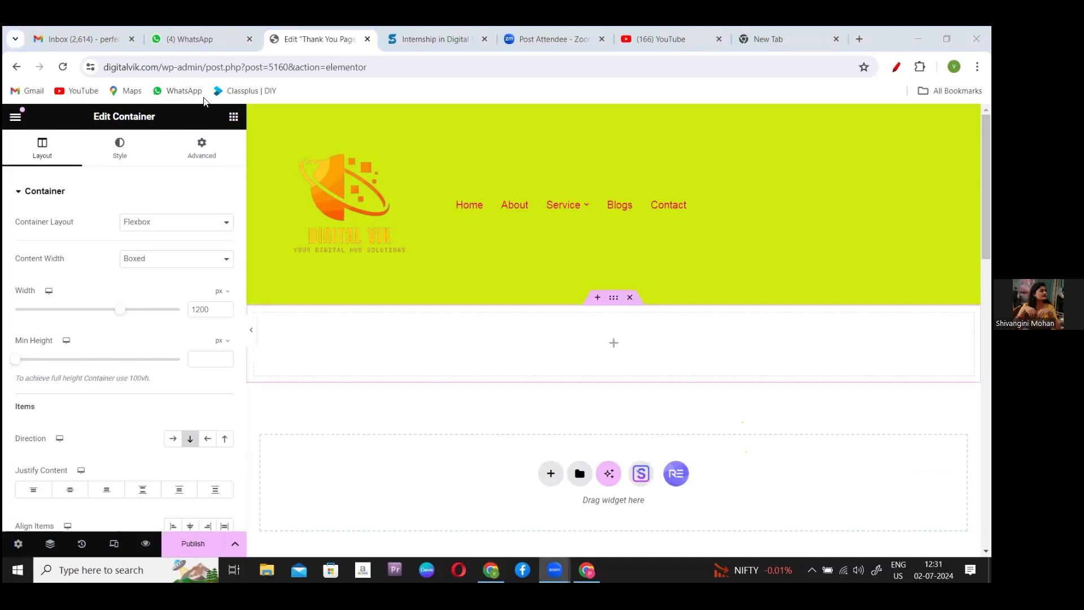
click(233, 117)
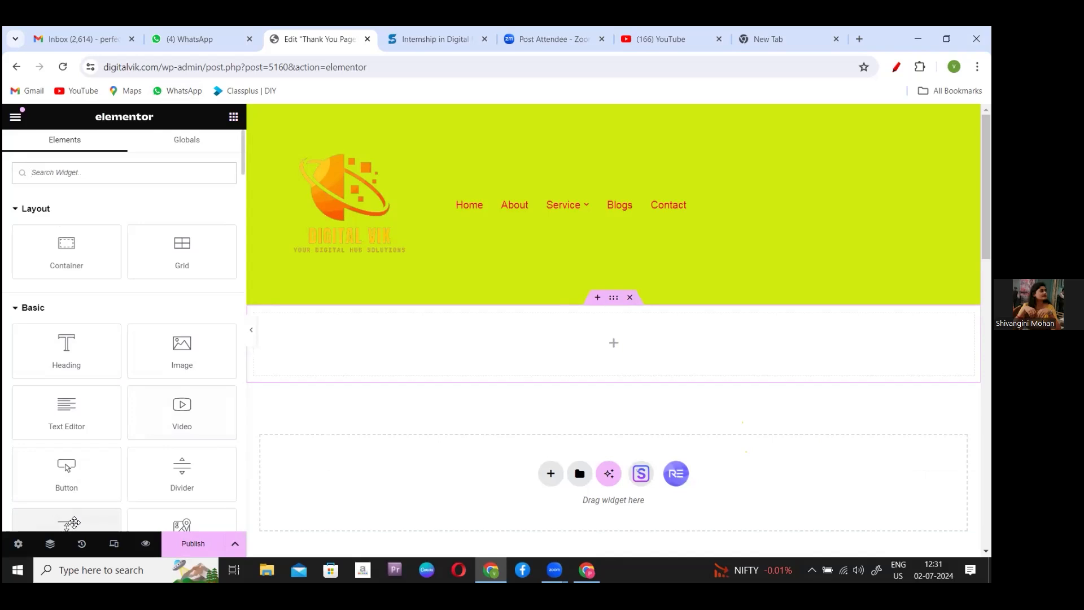
drag(74, 522, 597, 324)
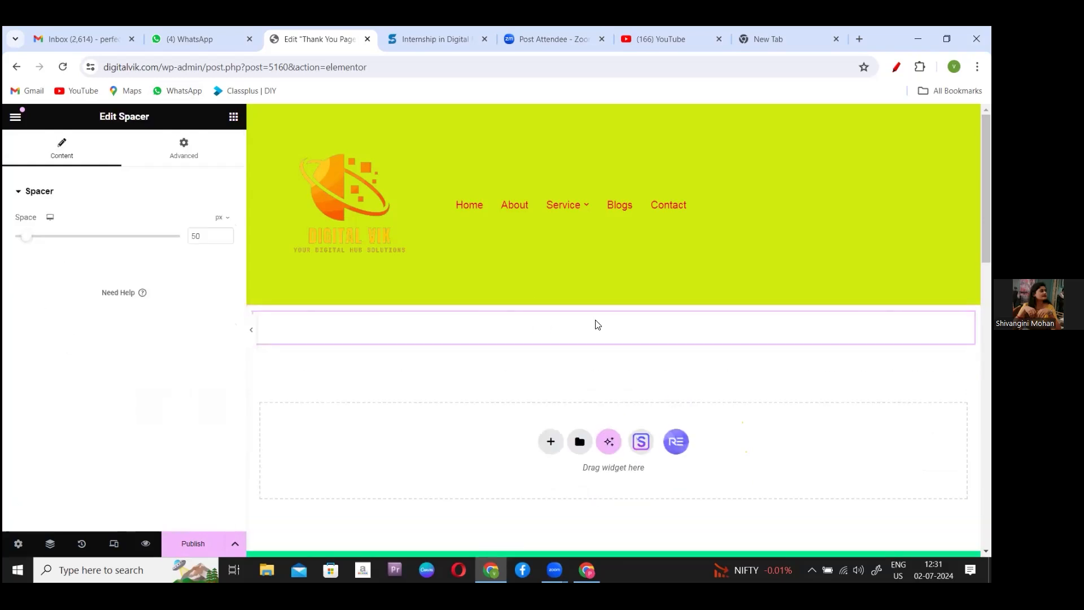
- Add another single-column Flexbox container below the spacer
click(551, 441)
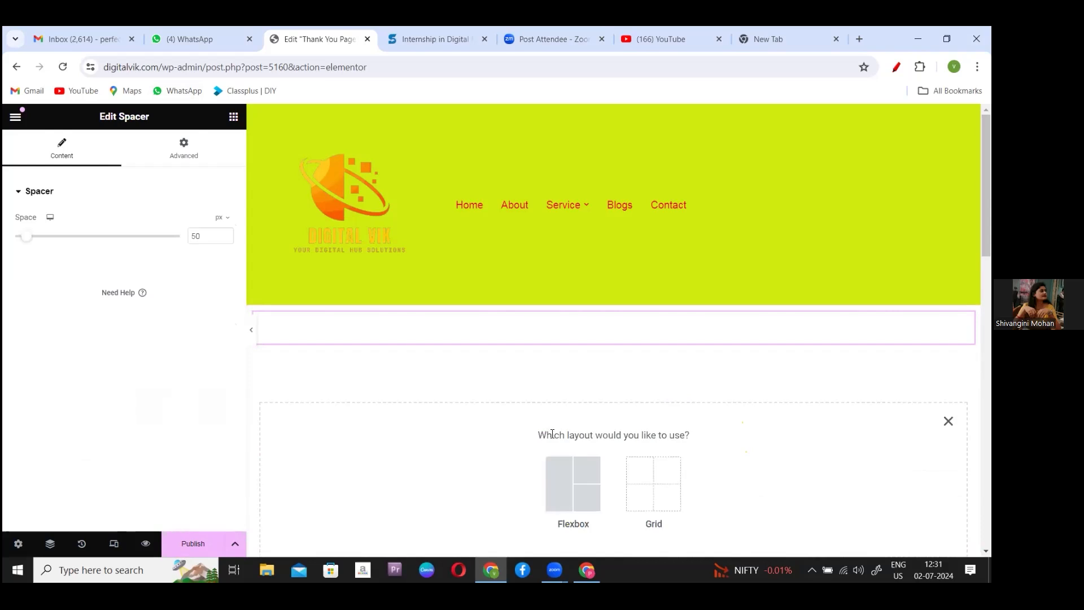
click(556, 484)
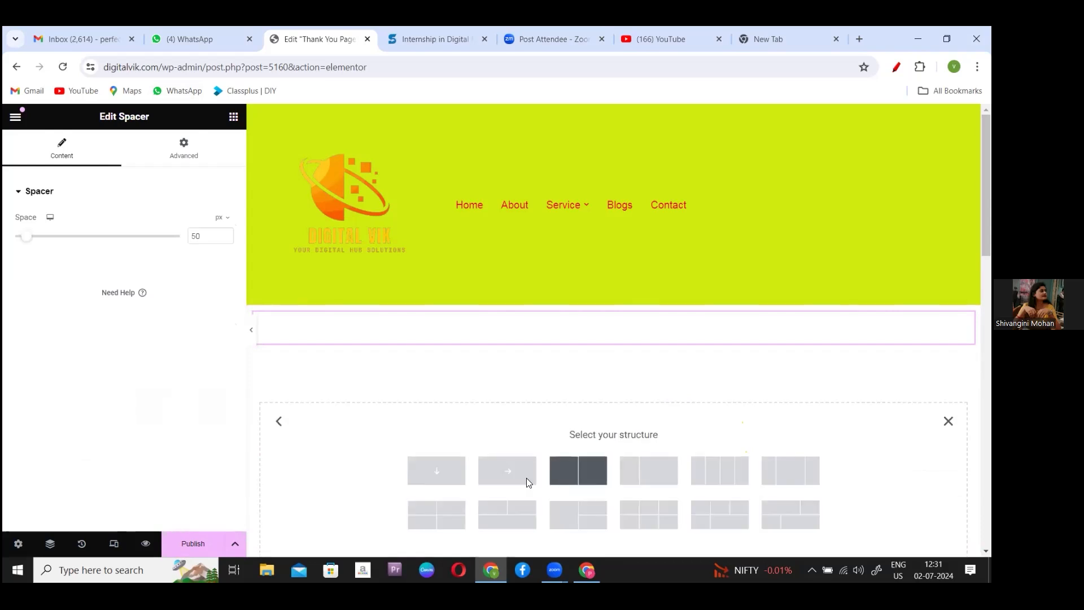
click(443, 473)
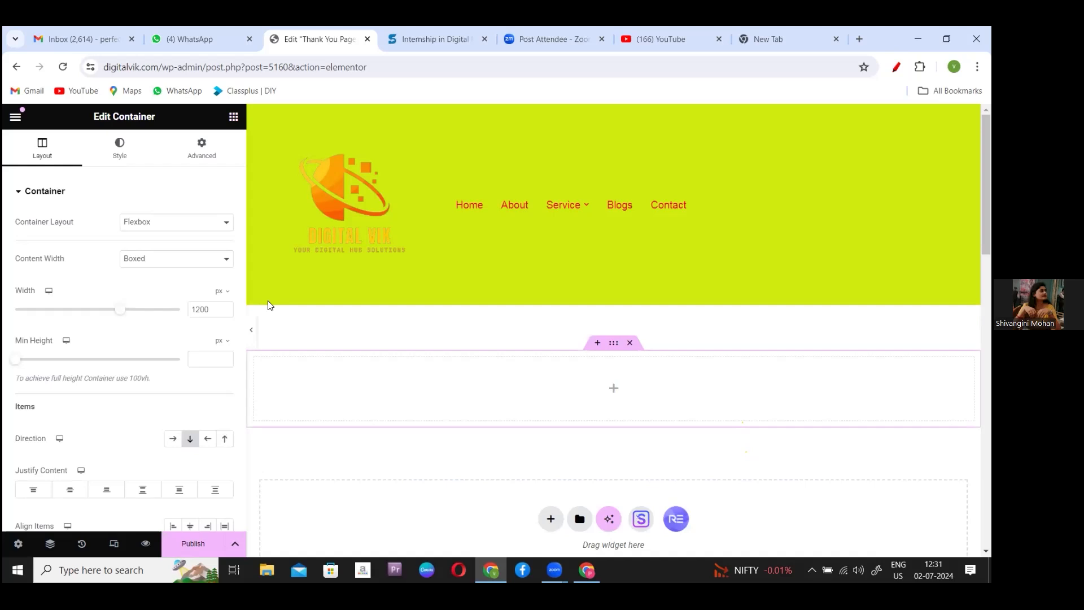
click(234, 117)
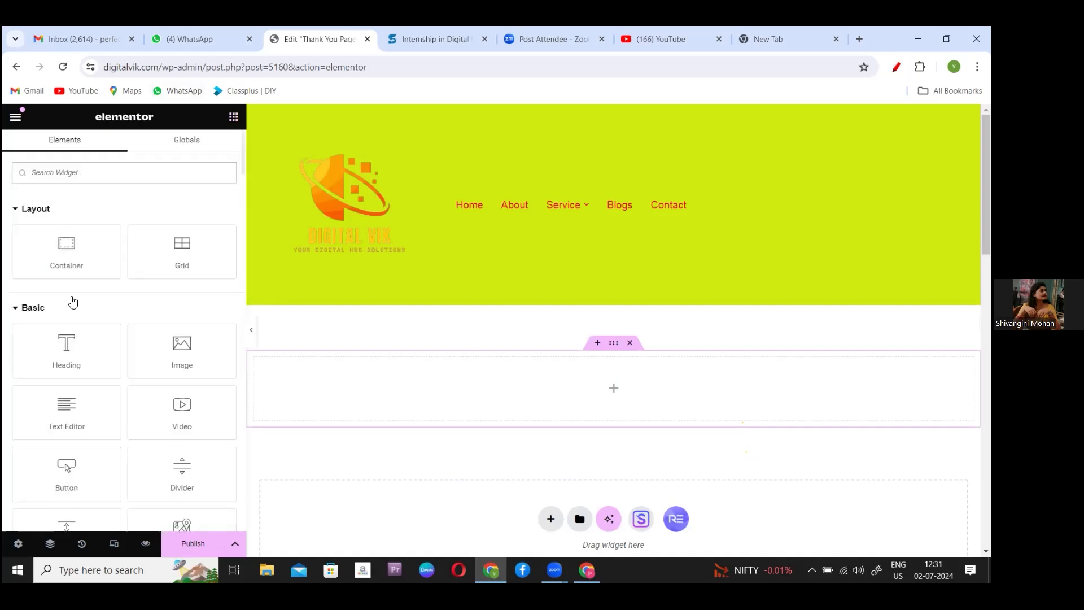
- Drop a Heading widget into the new container and clear its default text
drag(59, 353, 609, 387)
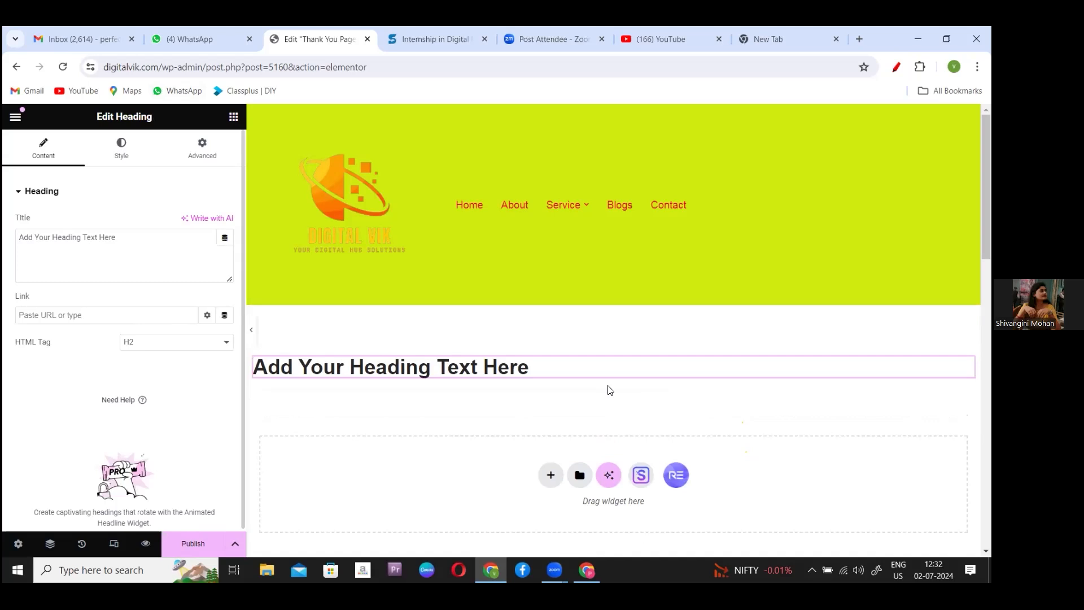
click(581, 368)
key(BackSpace)
key(BackSpace)
key(BackSpace)
key(BackSpace)
key(BackSpace)
key(BackSpace)
key(BackSpace)
key(BackSpace)
key(BackSpace)
key(BackSpace)
key(BackSpace)
key(BackSpace)
key(BackSpace)
key(BackSpace)
key(BackSpace)
key(BackSpace)
key(BackSpace)
key(BackSpace)
key(BackSpace)
key(BackSpace)
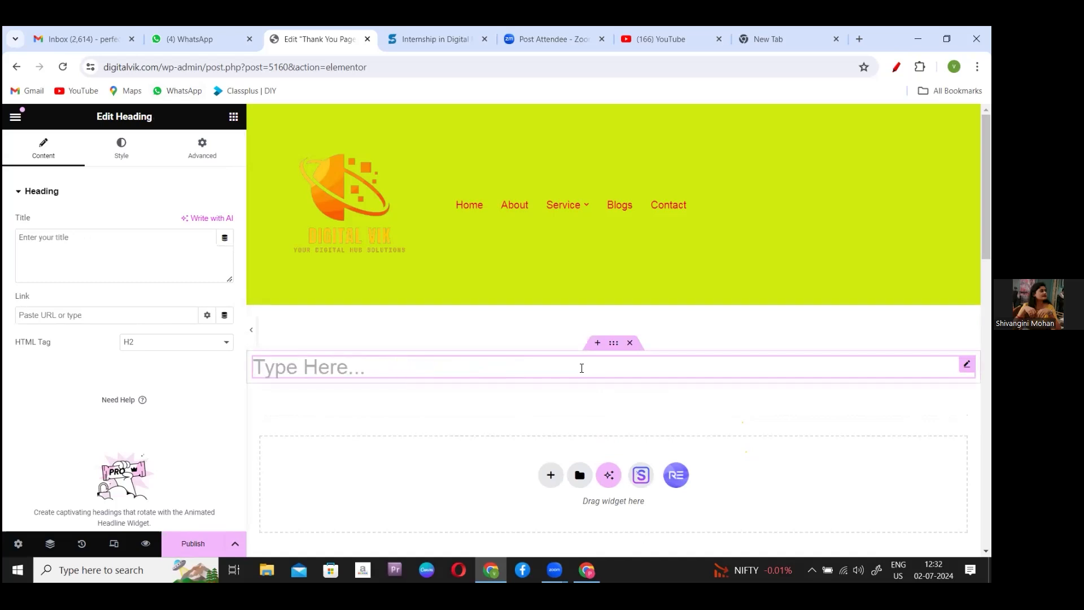
- Make the heading read 'Thank you for contacting us.' and publish the page
key(Caps_Lock)
text(T)
key(Caps_Lock)
text(han)
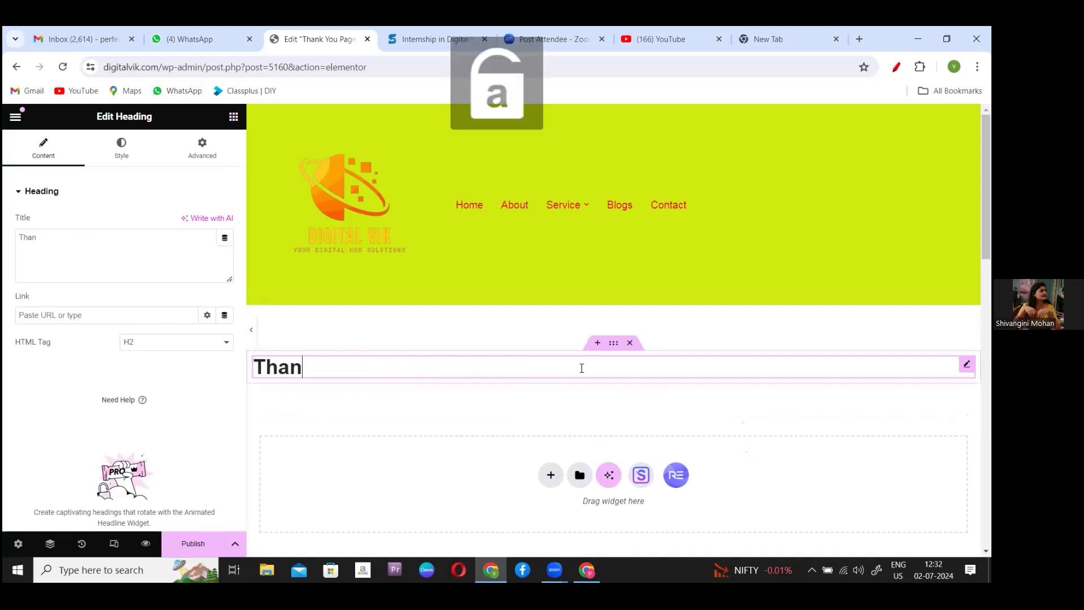
text(l)
key(BackSpace)
text(k you for contacy)
key(BackSpace)
text(ting us)
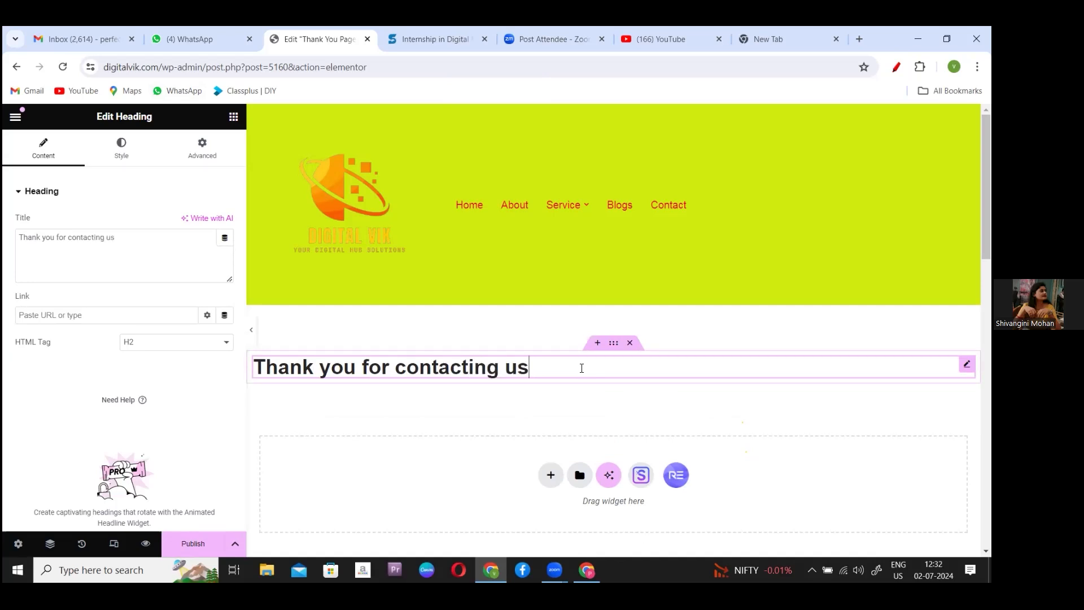
text(.)
click(184, 542)
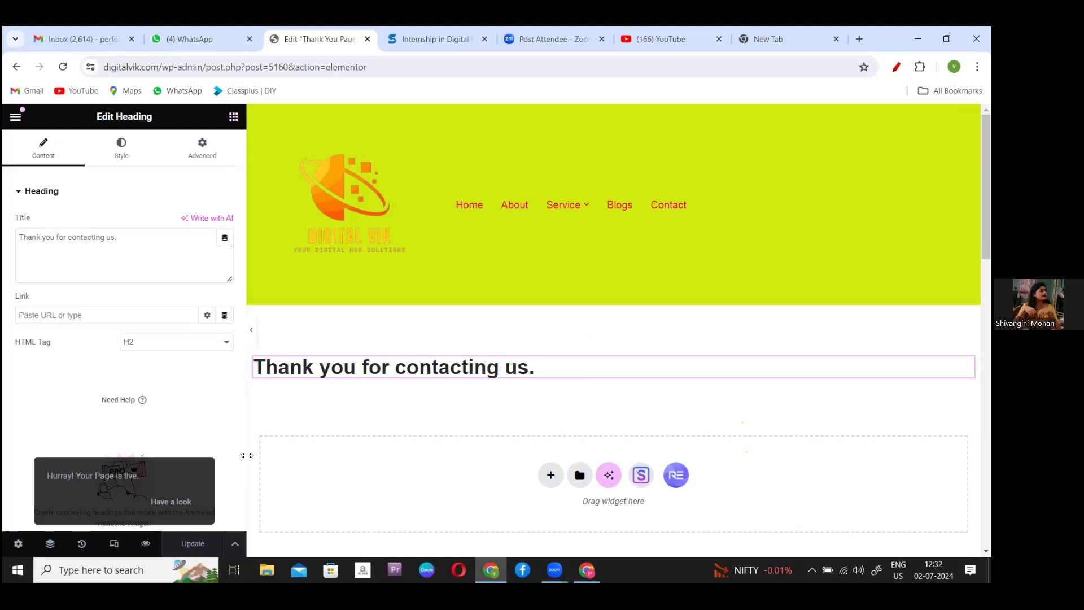
- Go to WPForms > All Forms and open the Contact Form in the builder
click(16, 67)
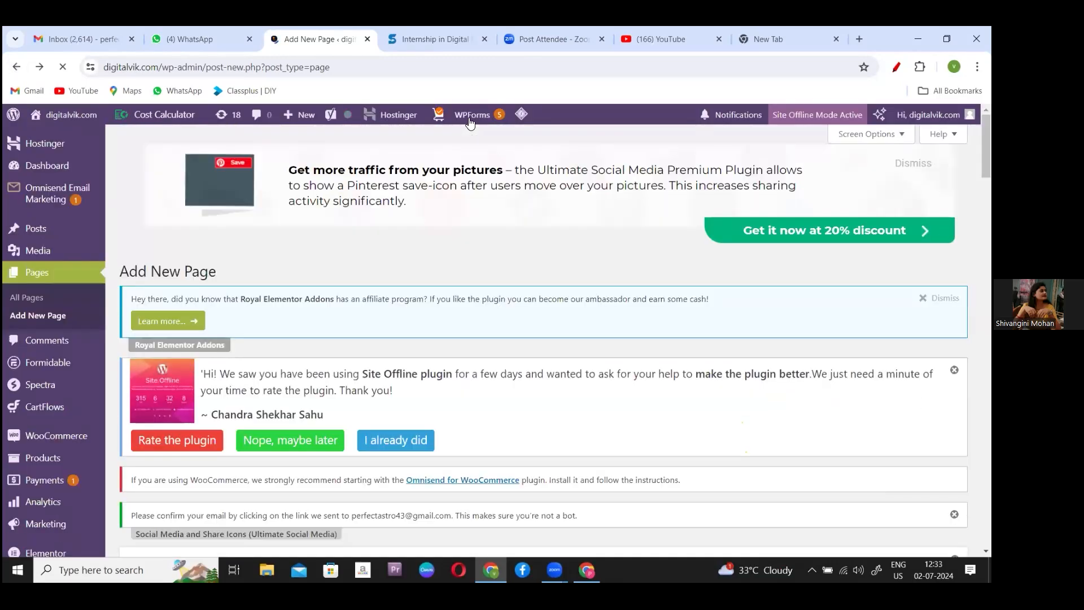
mouse_move(469, 121)
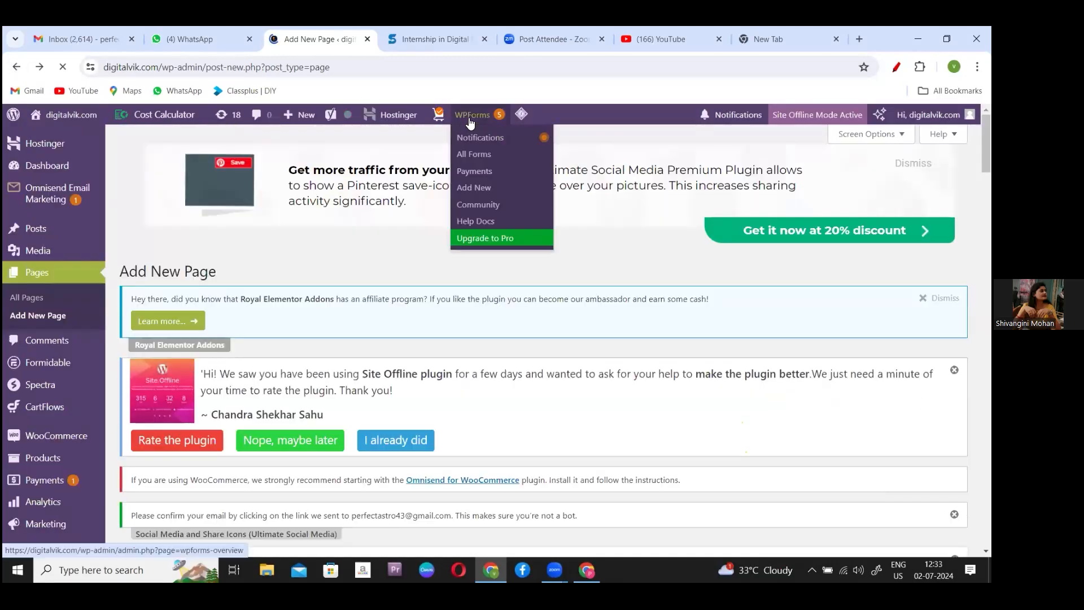
click(476, 155)
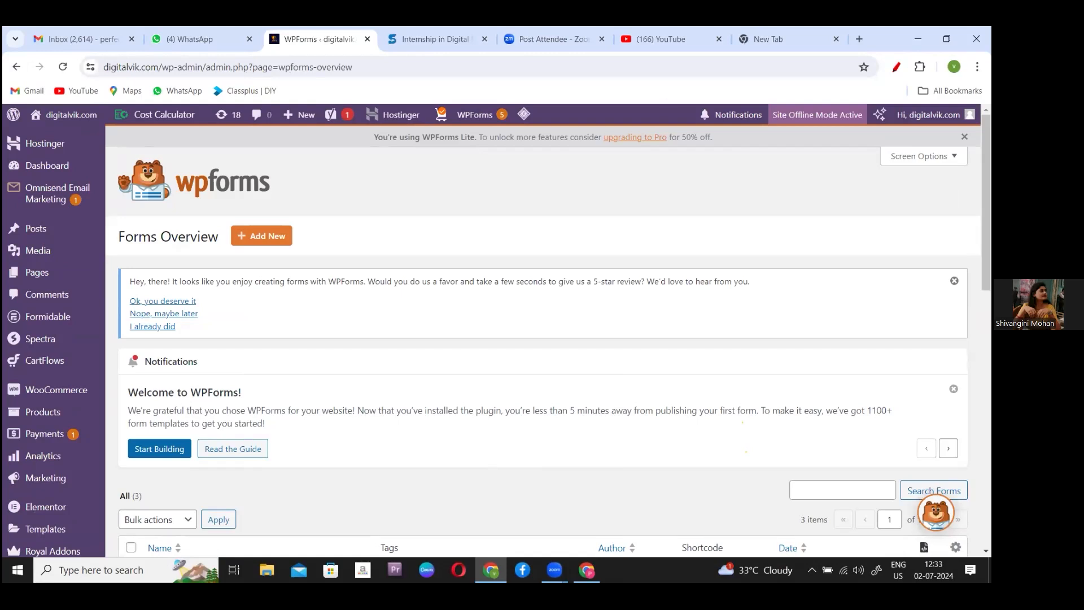
scroll(542, 338, down, 5)
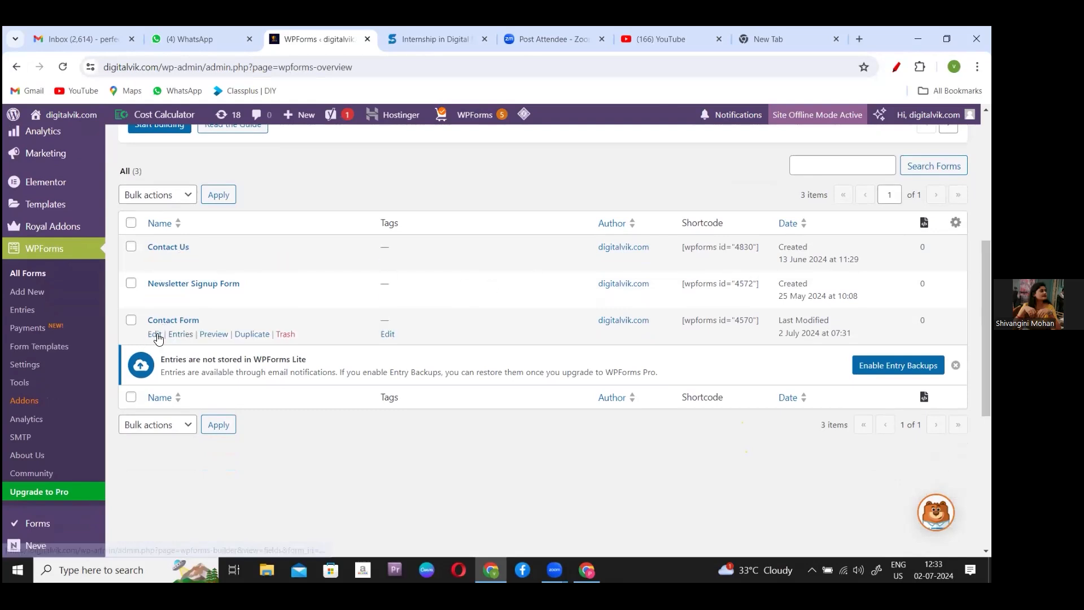
click(158, 336)
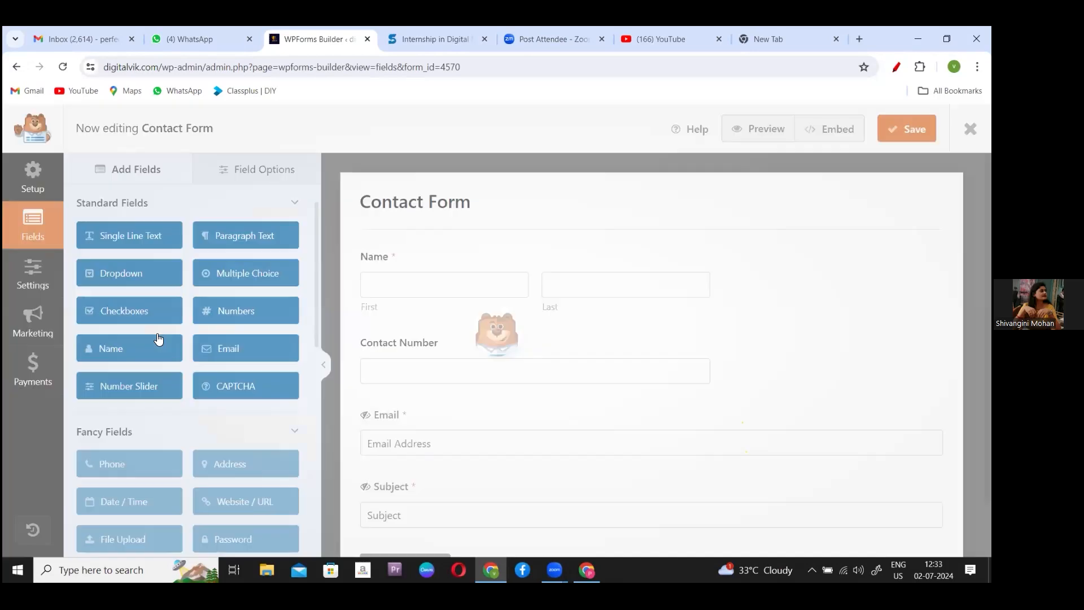
- Set the Contact Form's Default Confirmation type to Go to URL (Redirect) under Settings > Confirmations
click(32, 274)
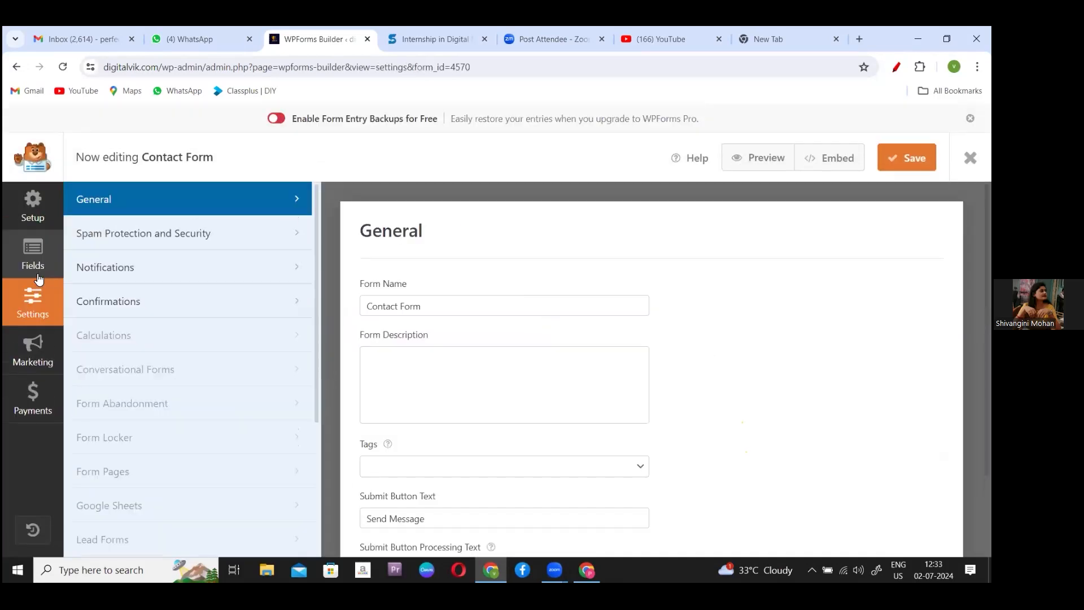
click(129, 305)
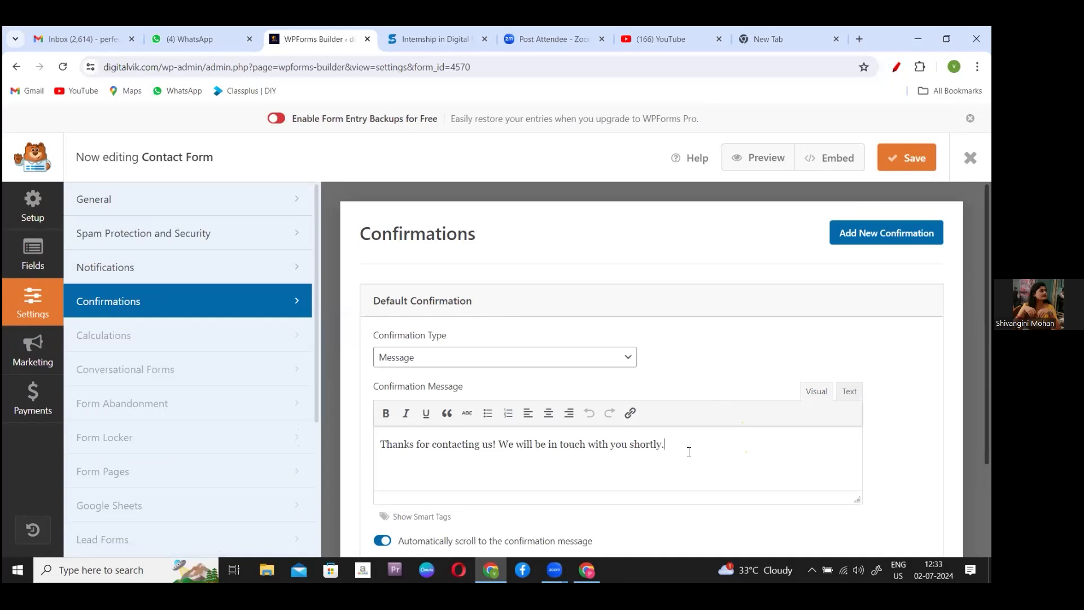
click(422, 366)
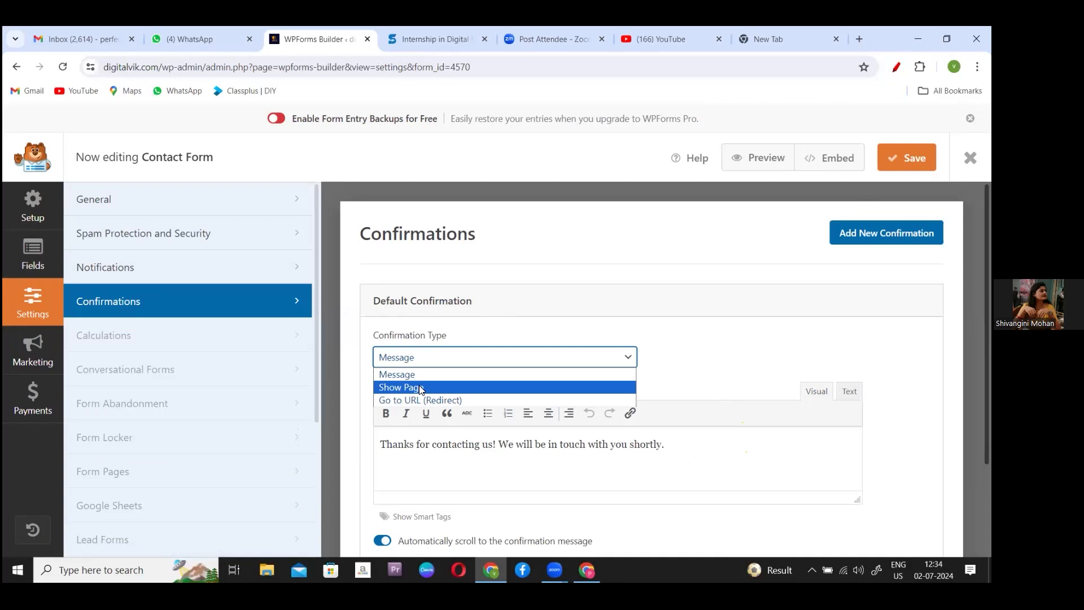
click(228, 118)
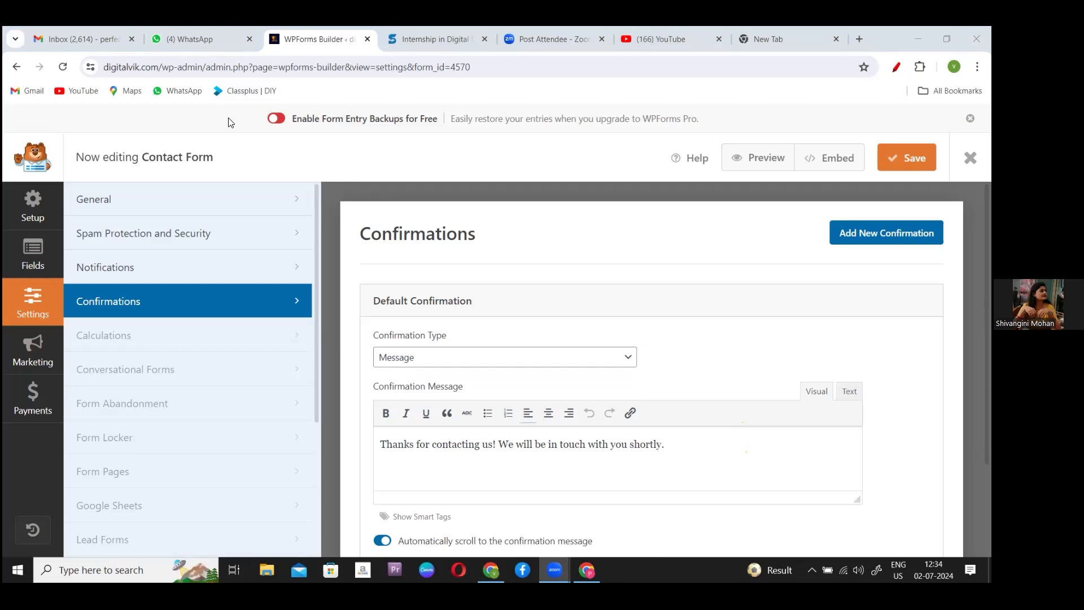
click(508, 365)
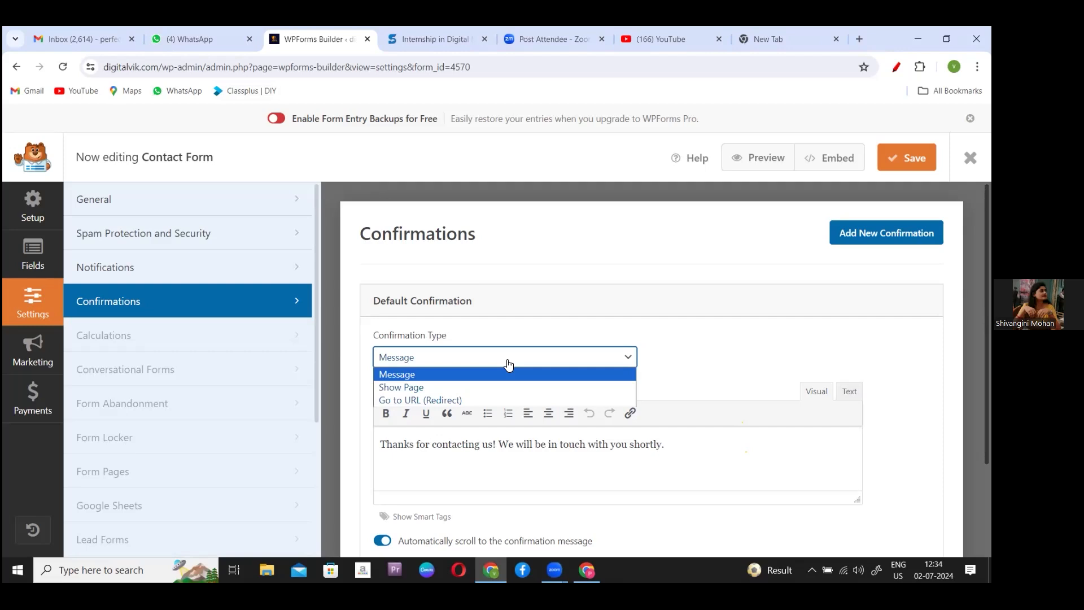
click(403, 399)
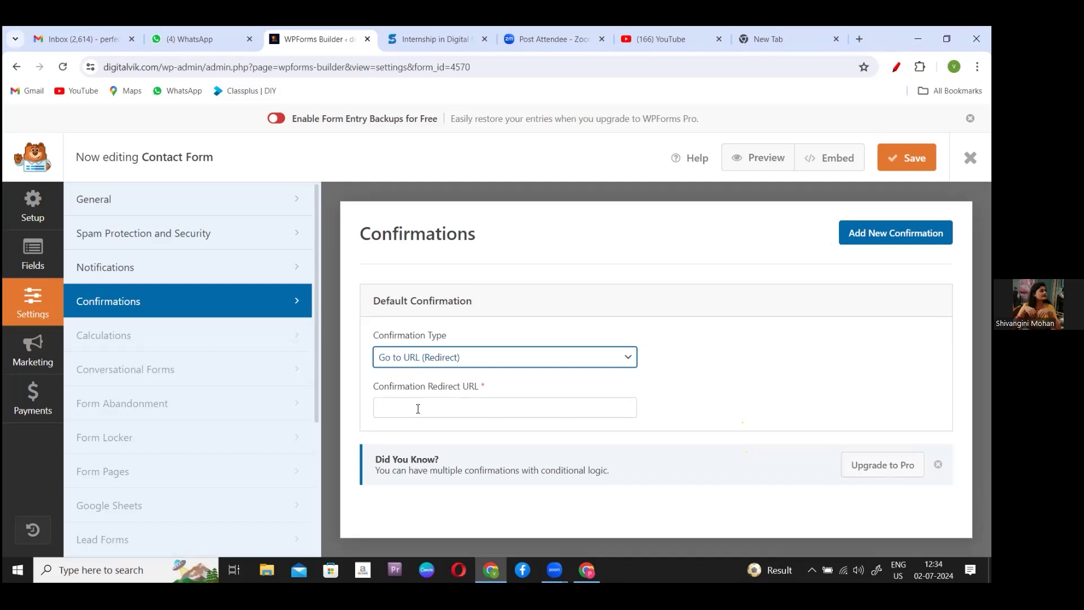
- Load digitalvik.com in the new tab and go to the WordPress admin dashboard
click(790, 38)
text(d)
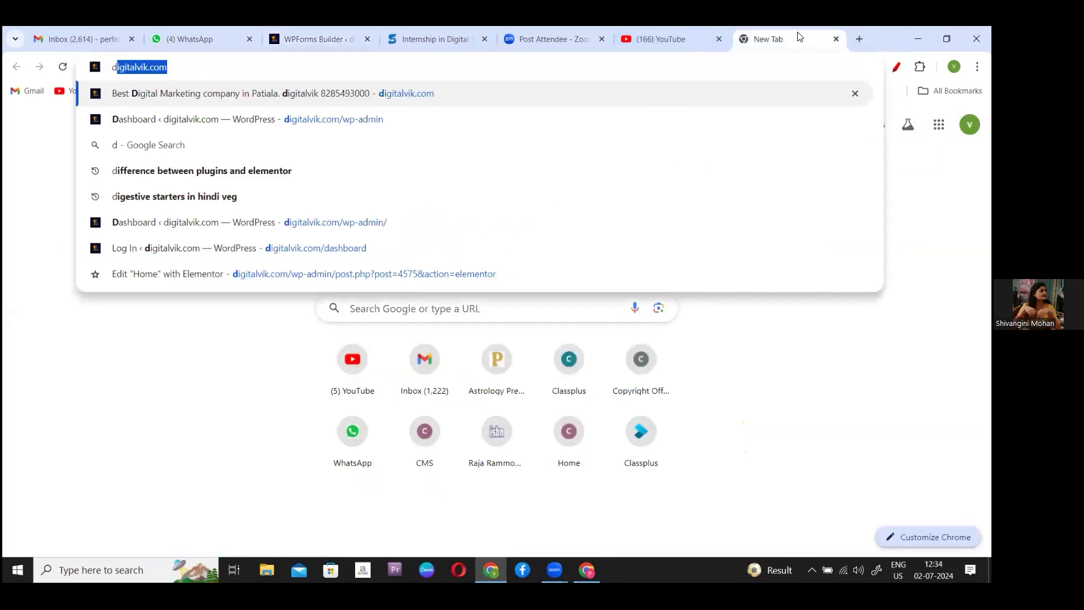
key(Return)
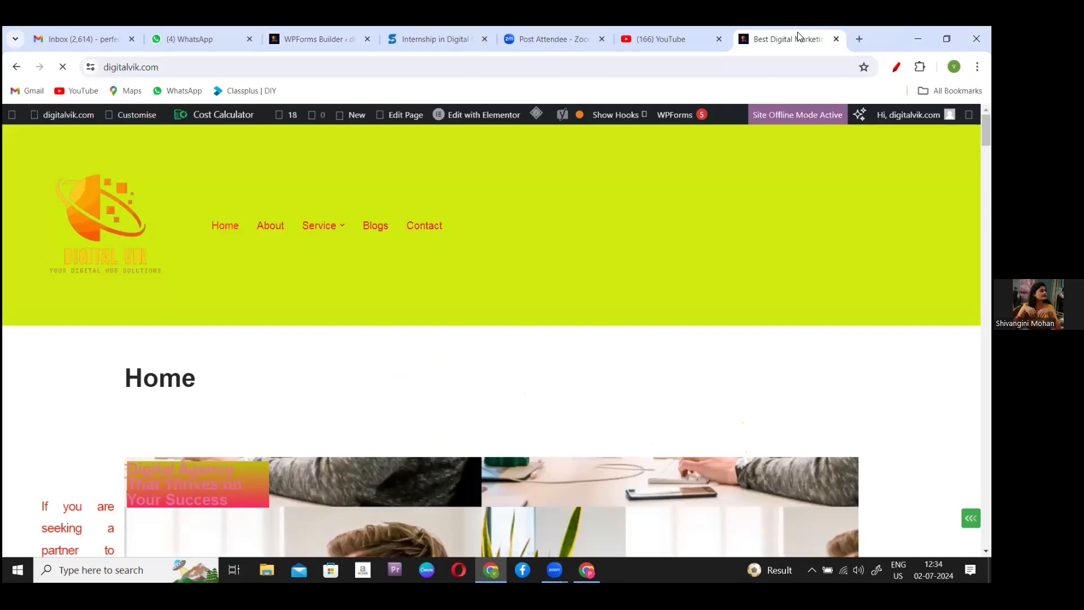
click(850, 32)
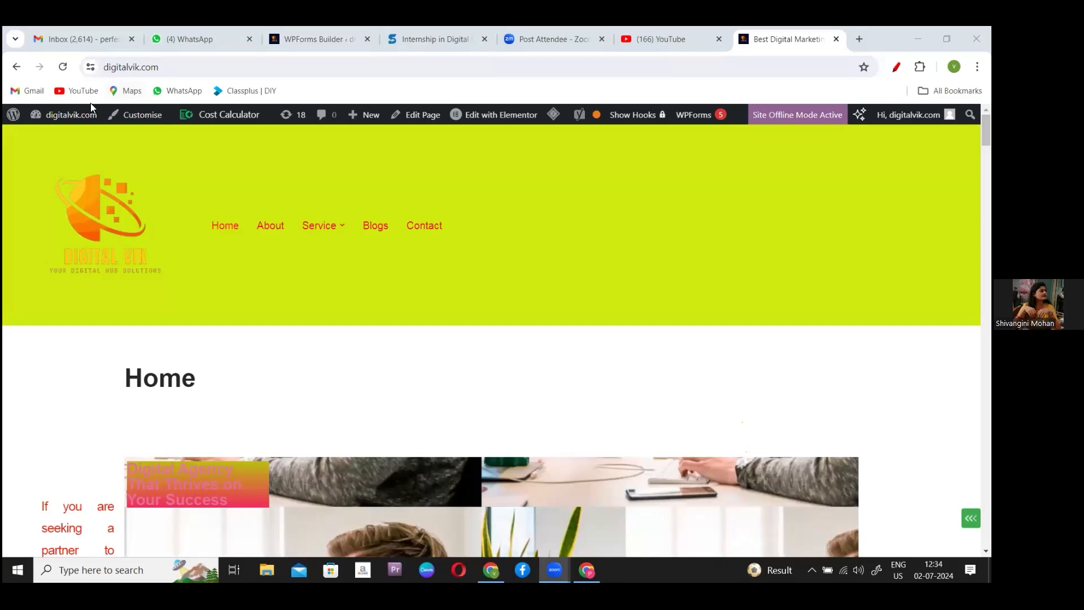
mouse_move(85, 117)
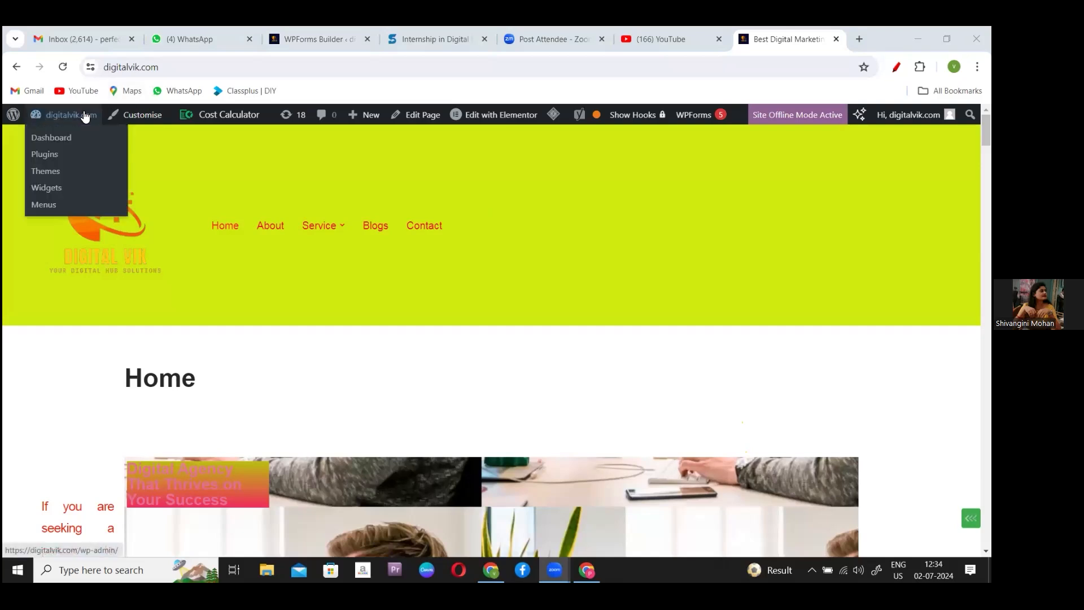
click(57, 137)
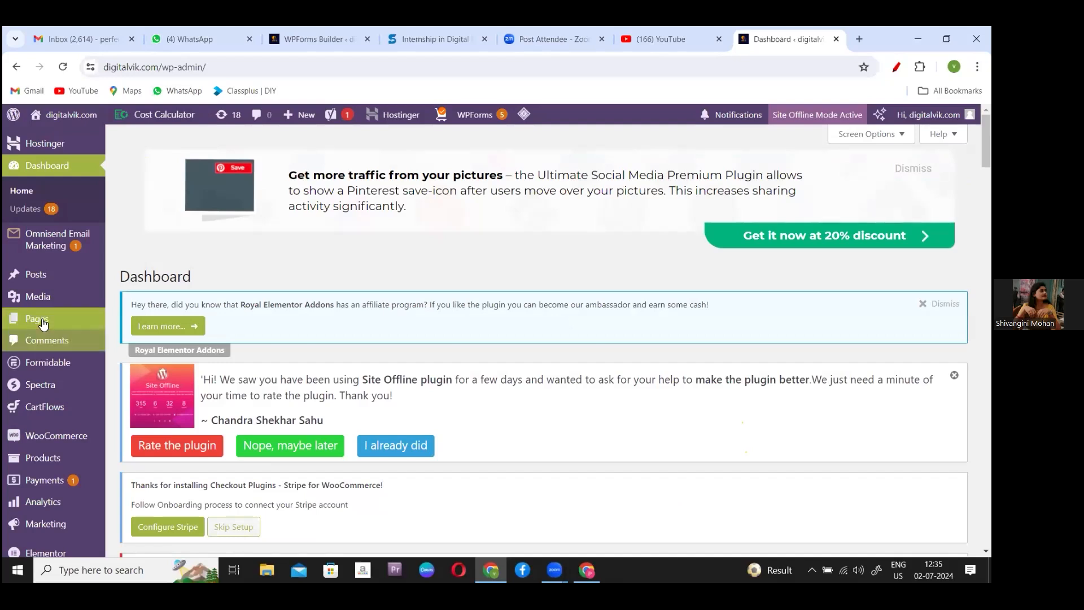
- Find Thank You Page under Pages > All Pages and open its edit screen
mouse_move(85, 319)
click(150, 320)
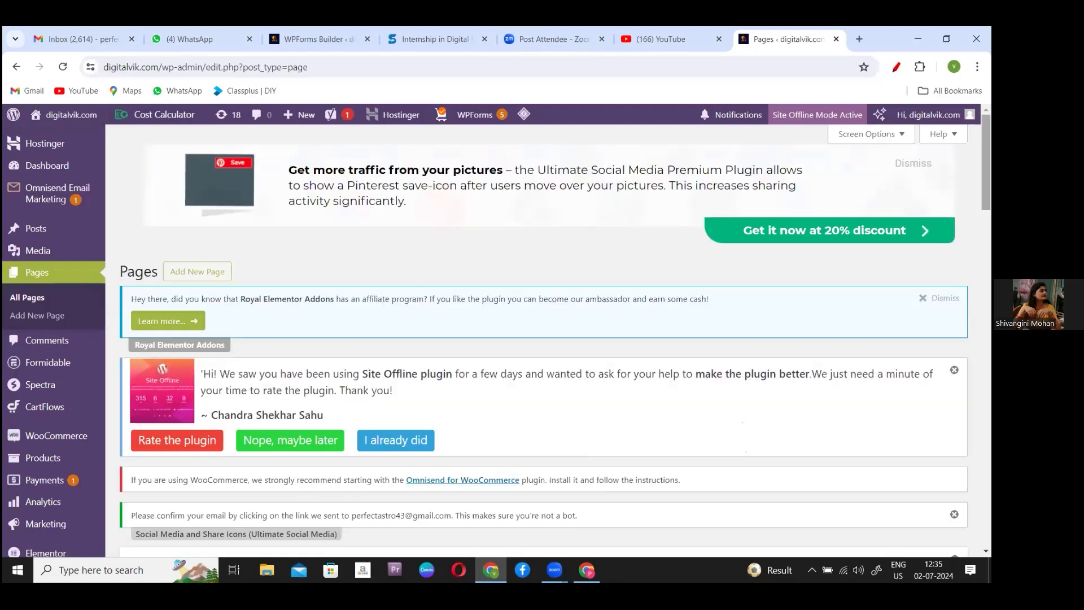
scroll(542, 339, down, 18)
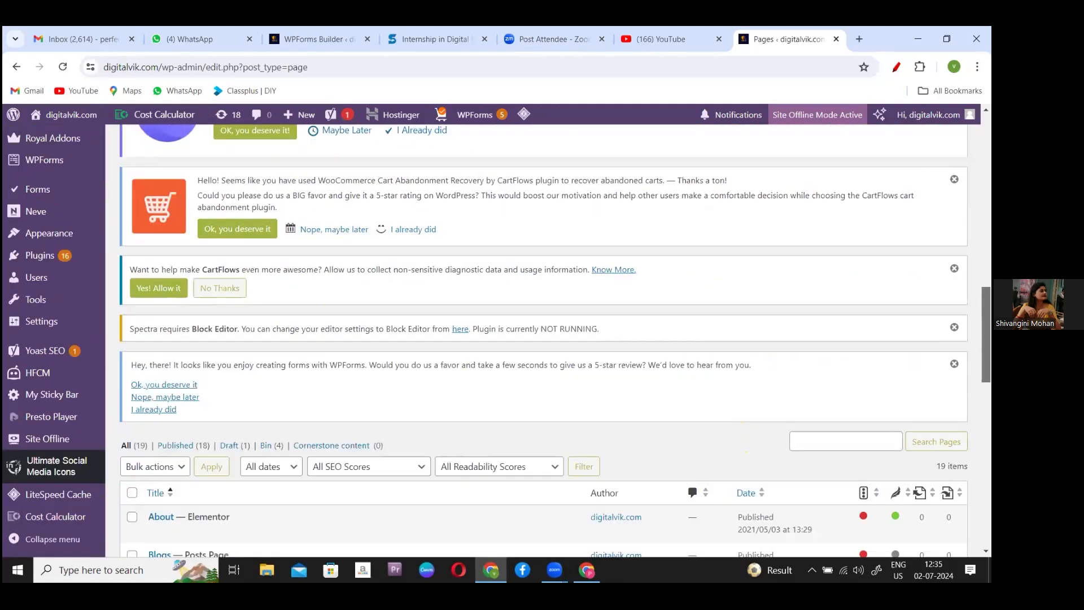
scroll(542, 339, down, 5)
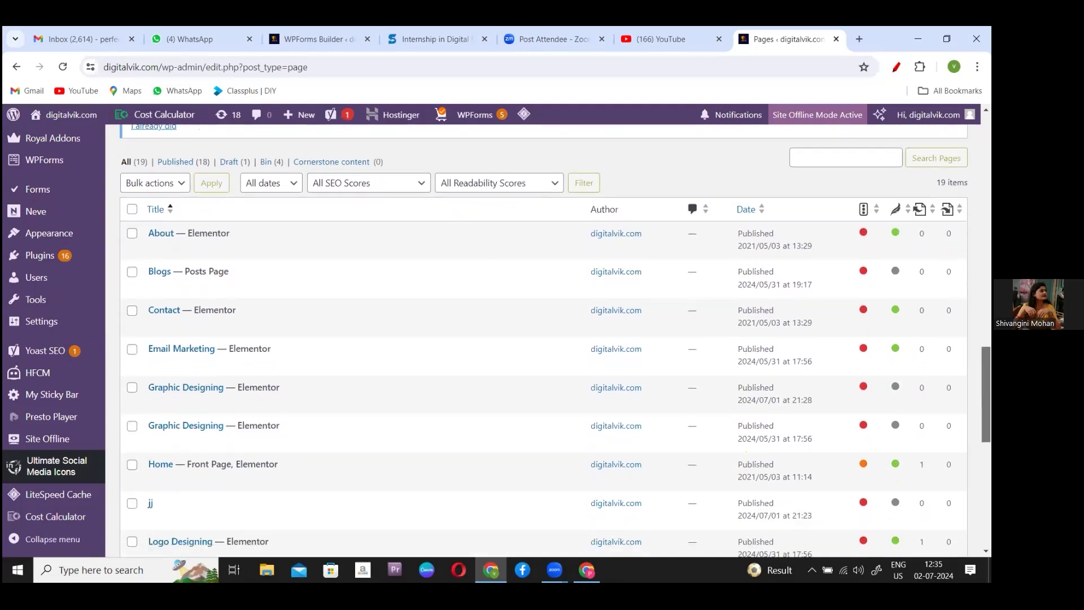
scroll(542, 339, down, 4)
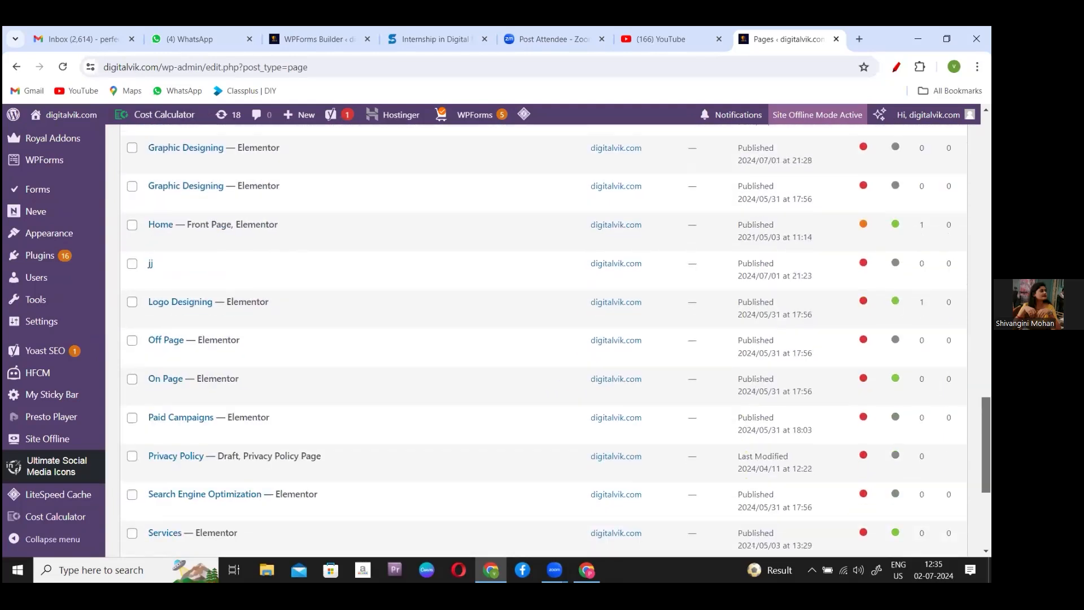
scroll(542, 338, down, 1)
scroll(542, 339, up, 1)
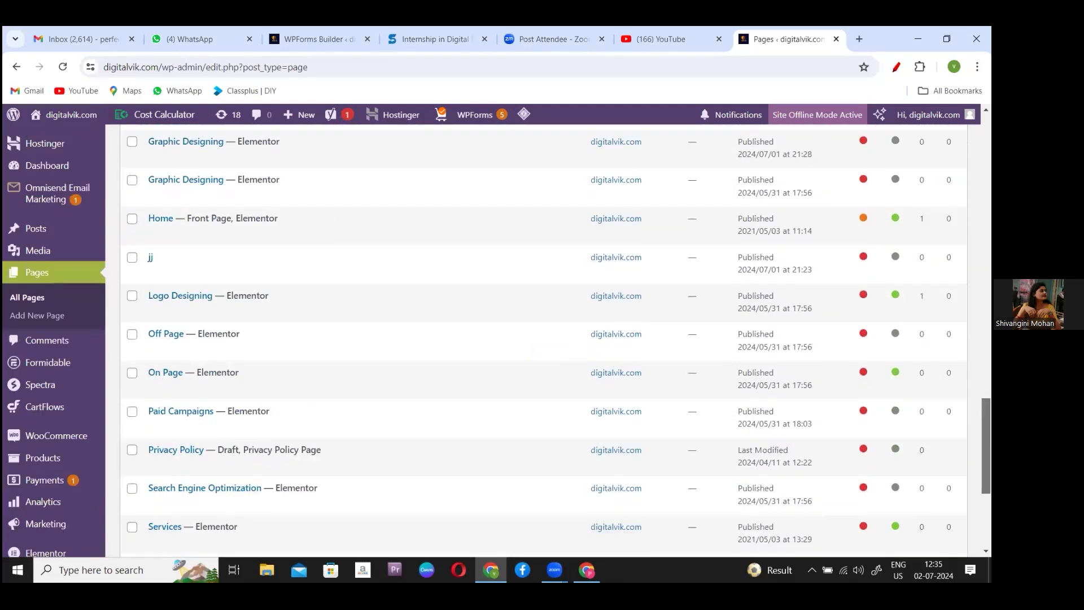
scroll(542, 339, down, 5)
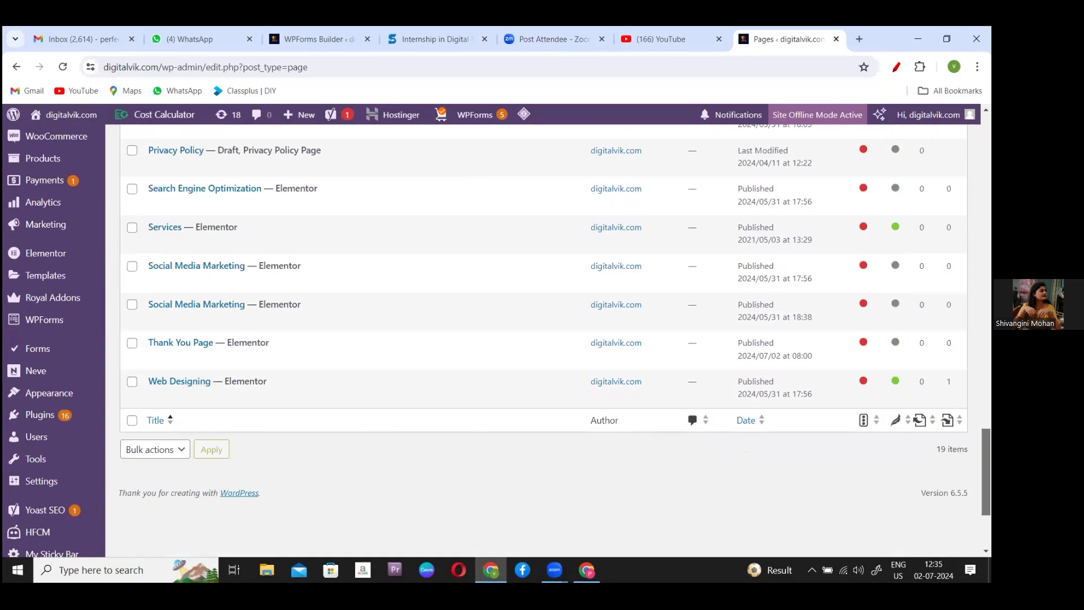
scroll(562, 460, up, 1)
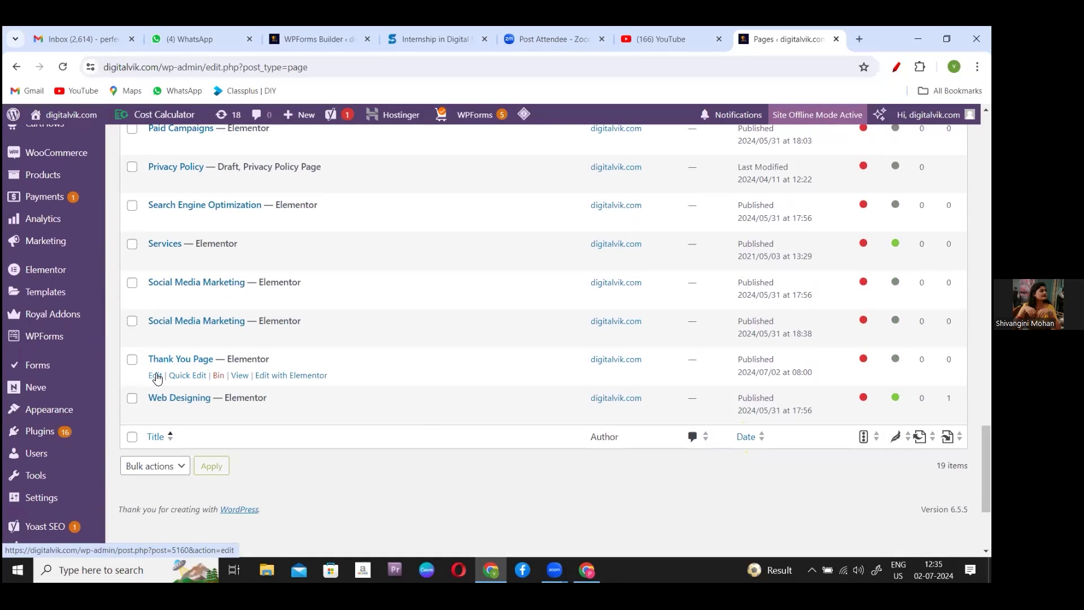
click(179, 361)
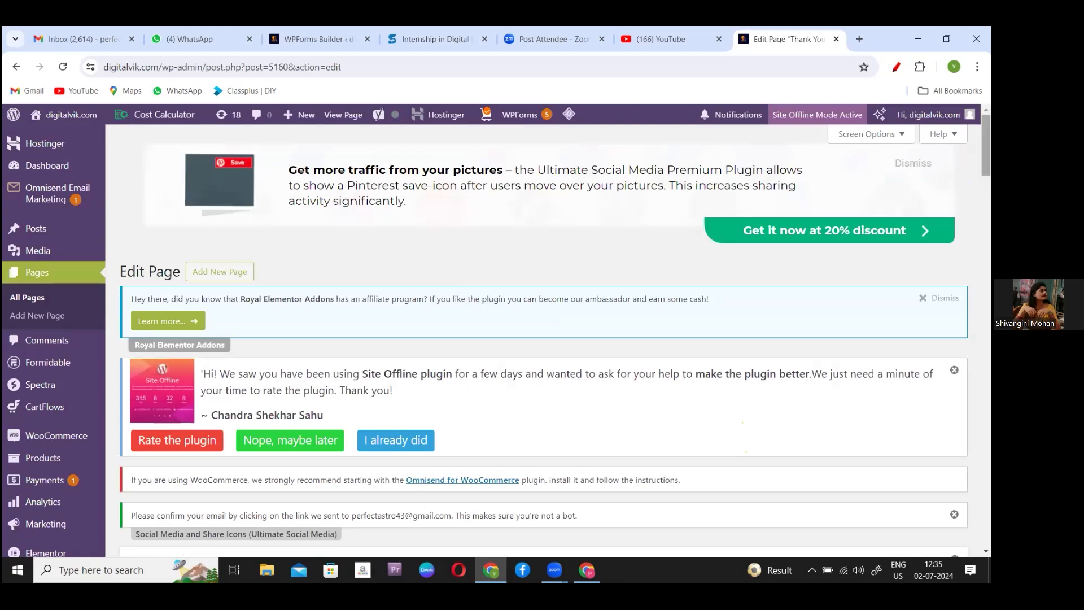
scroll(542, 338, down, 6)
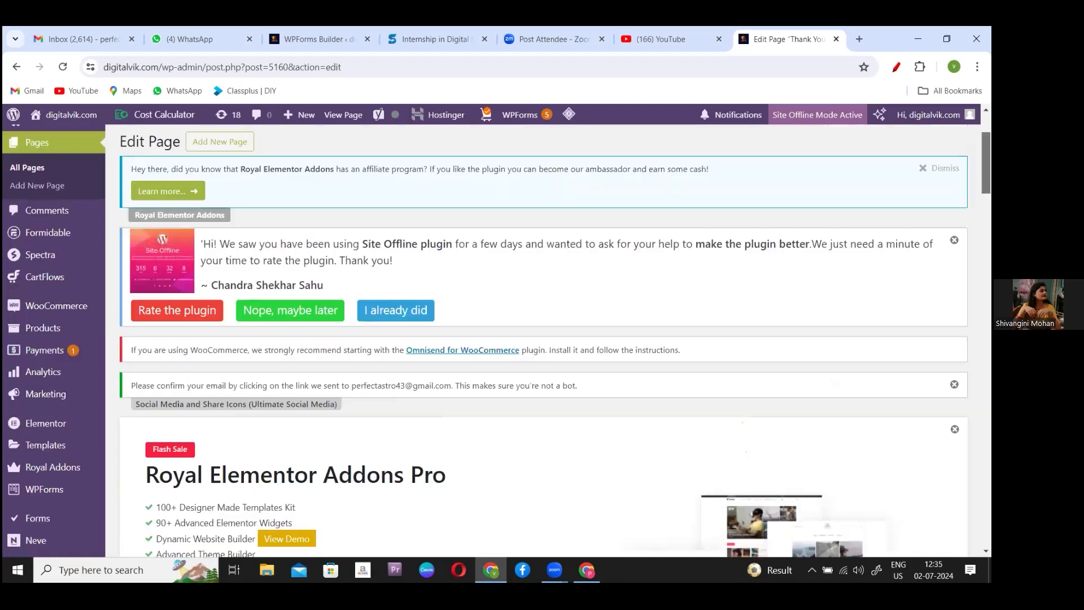
scroll(542, 339, down, 10)
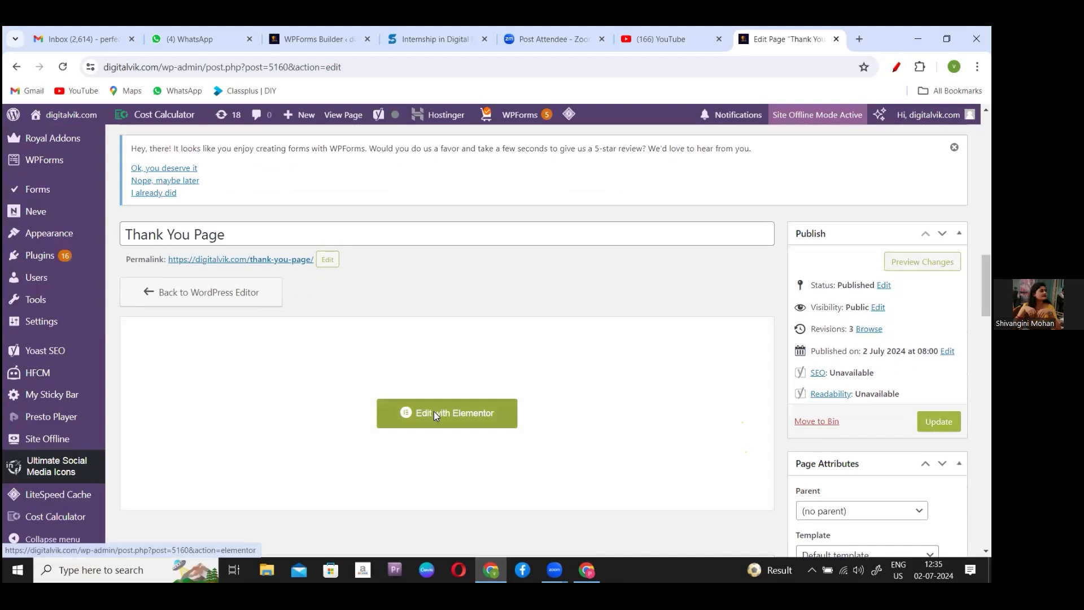
- Open Thank You Page in Elementor, copy its address, and return to the WPForms Builder tab
click(434, 411)
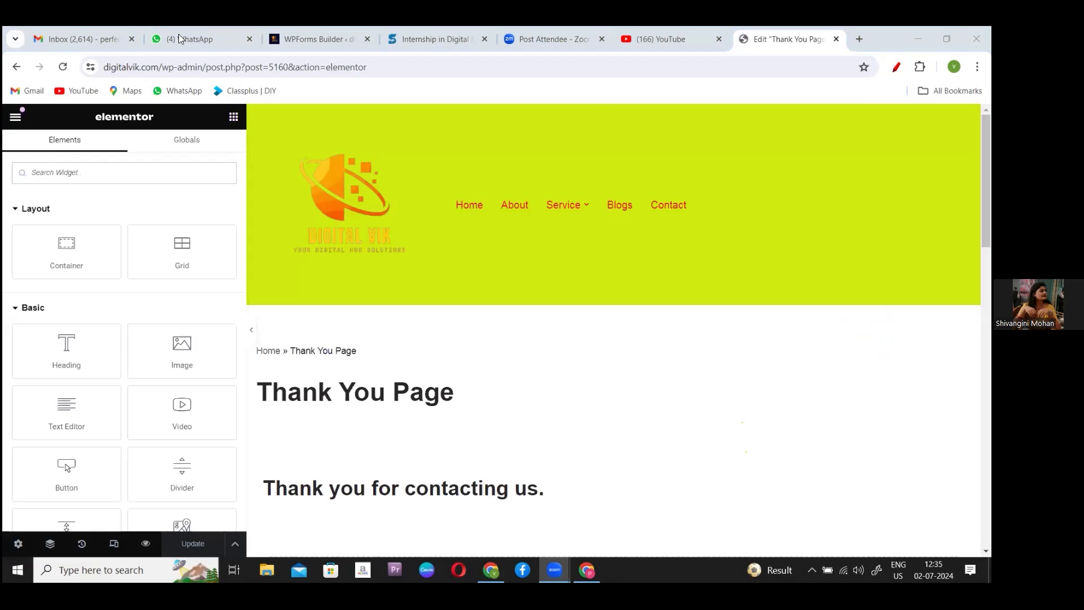
click(124, 75)
drag(124, 79, 455, 56)
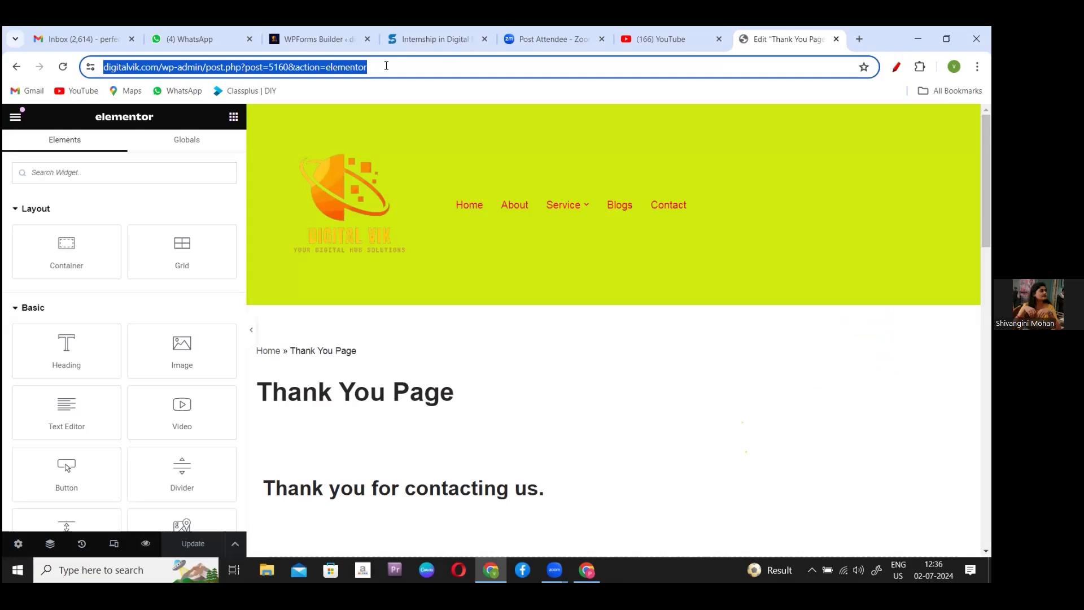
click(323, 38)
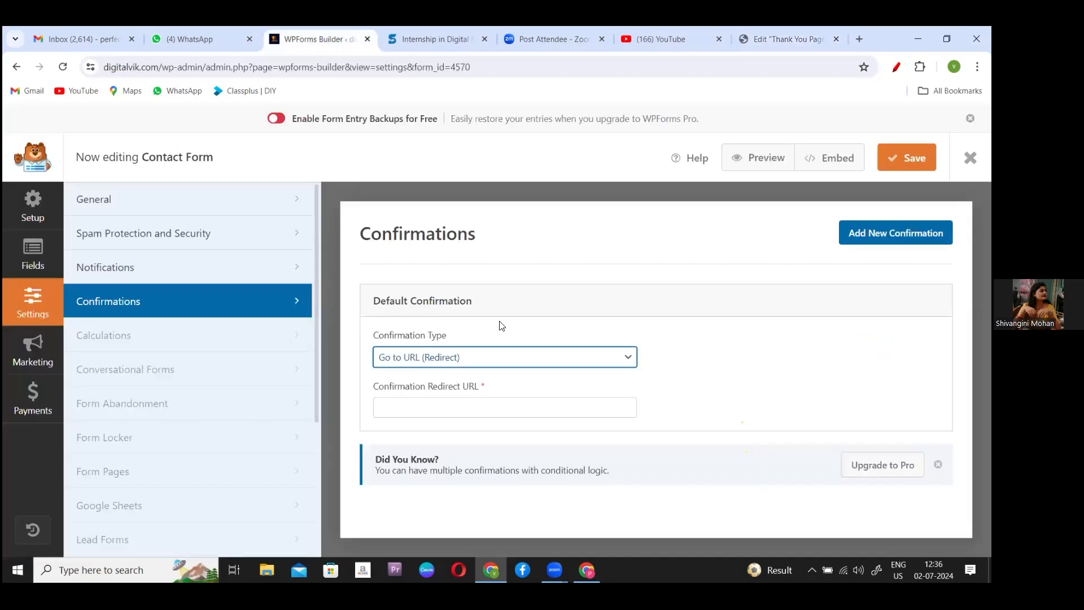
- Keep Go to URL (Redirect), paste the Thank You Page address as redirect URL, and save
click(463, 353)
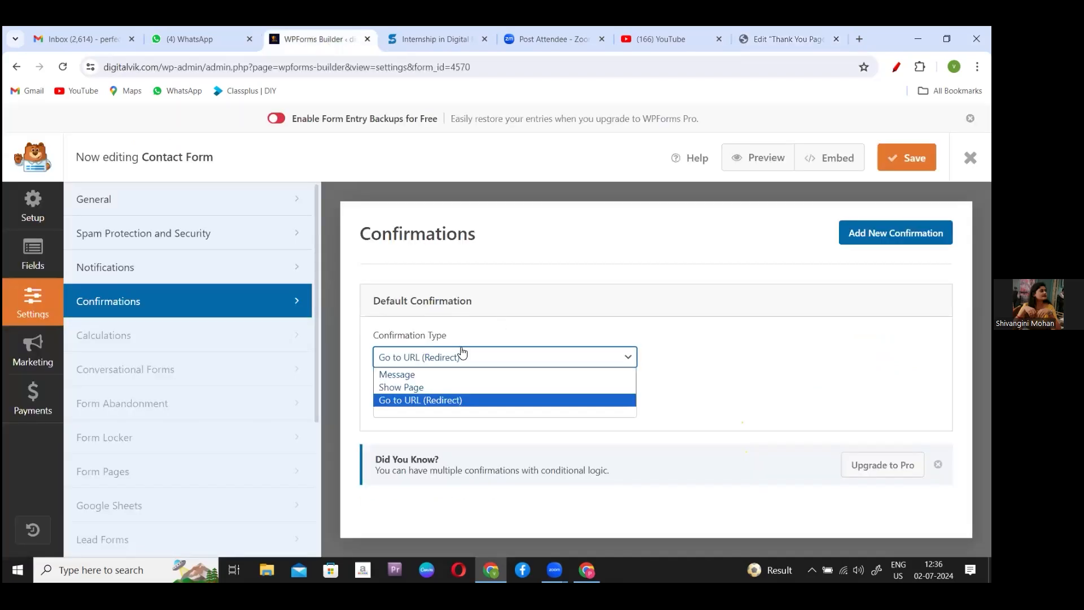
click(448, 455)
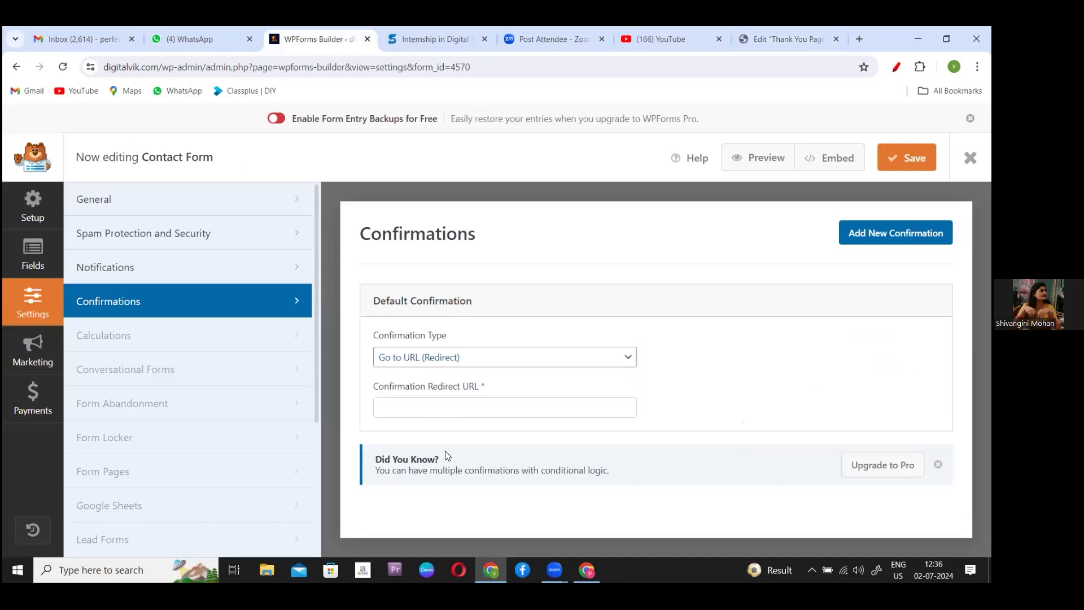
click(414, 405)
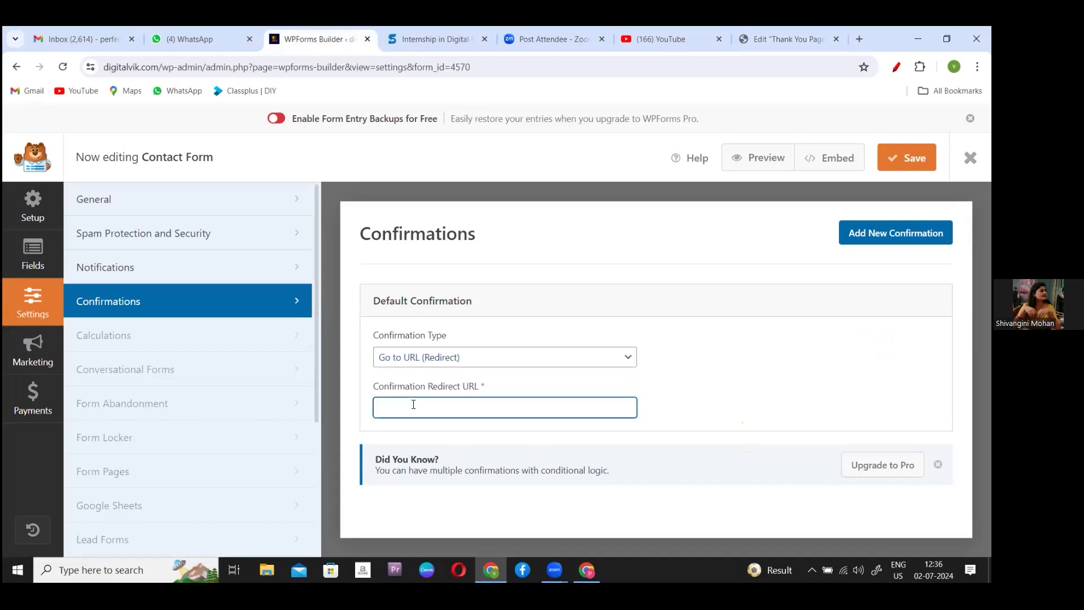
key(ctrl+v)
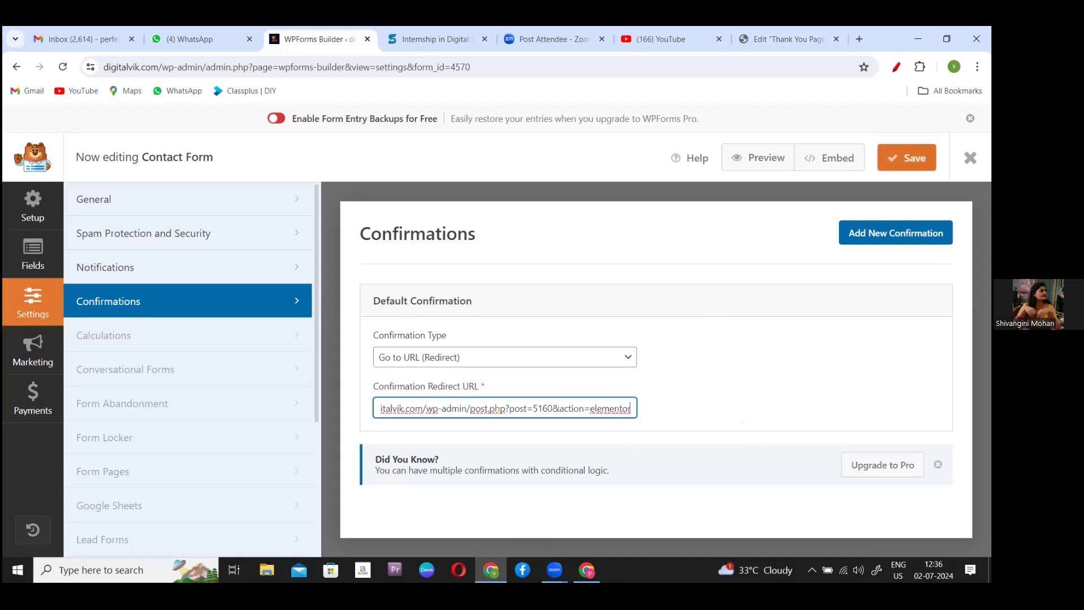
key(ctrl+s)
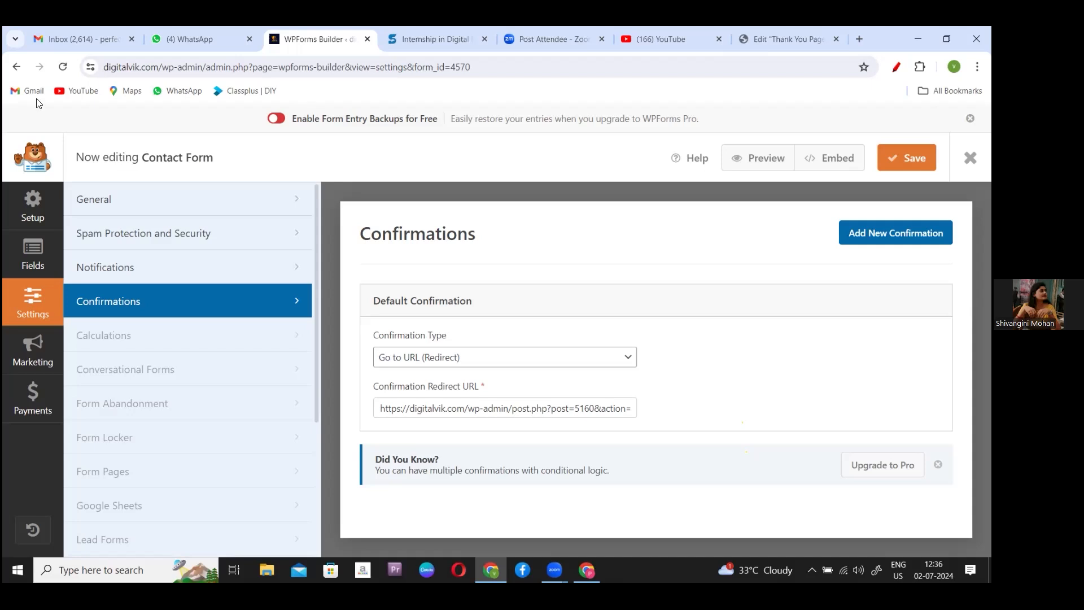
- Return to the WPForms Forms Overview and reveal the HFCM flyout menu in the sidebar
click(15, 68)
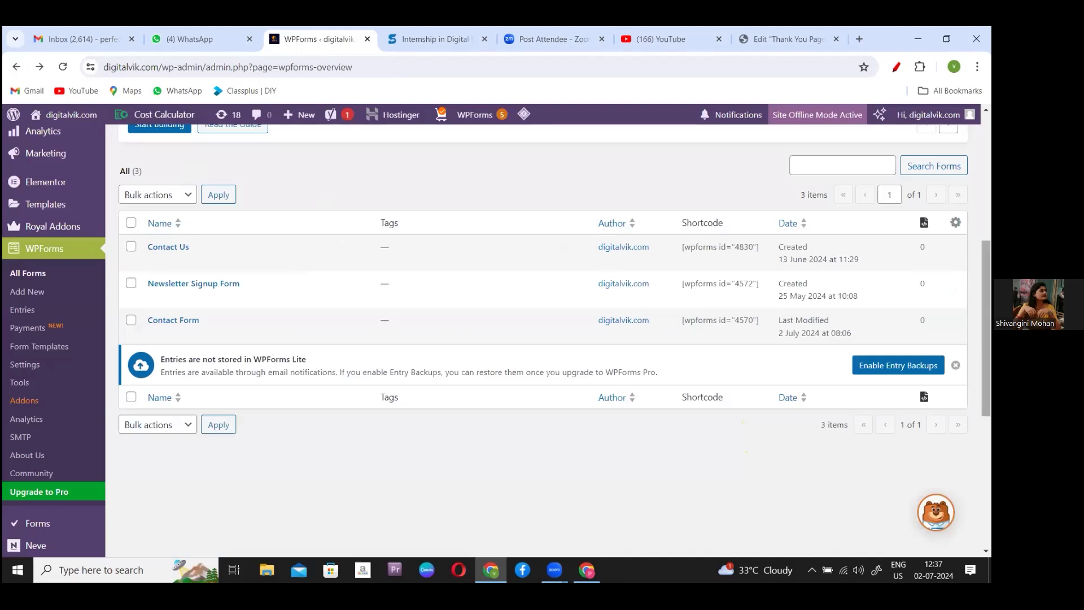
scroll(542, 339, up, 4)
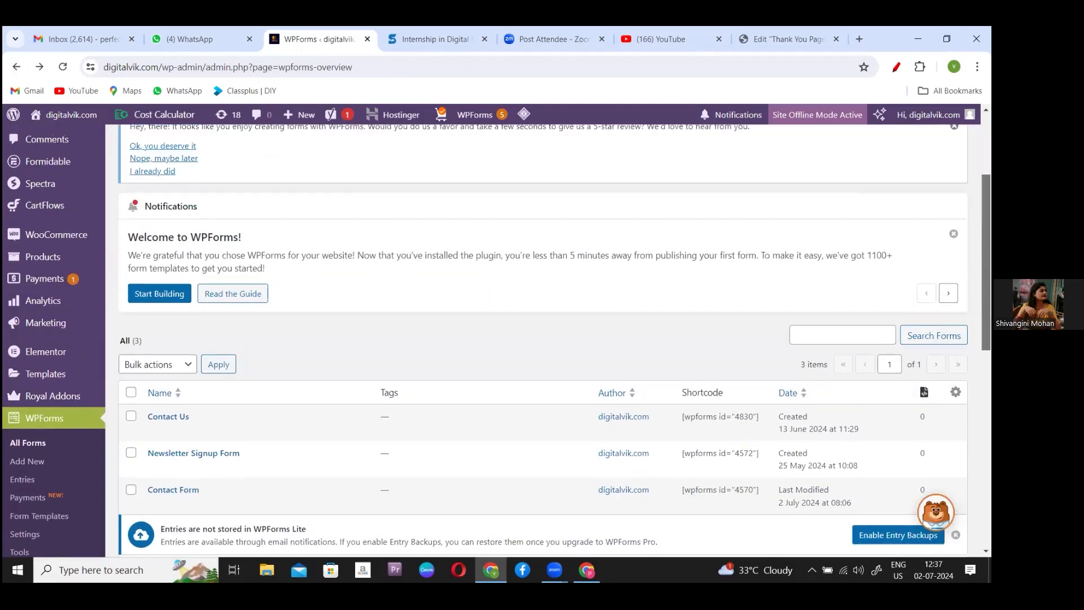
scroll(542, 339, up, 2)
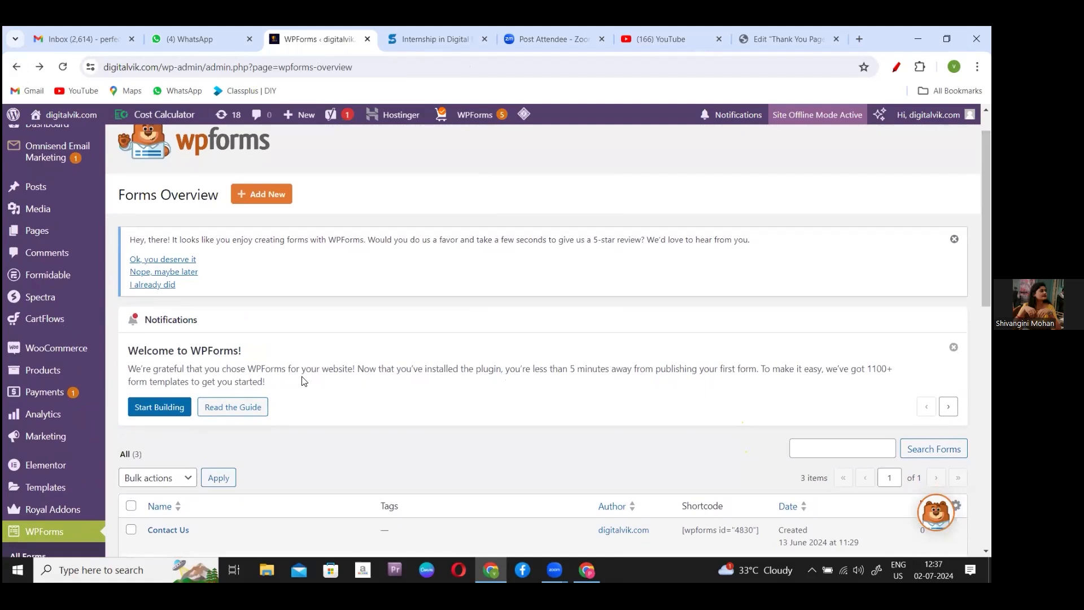
scroll(542, 339, down, 5)
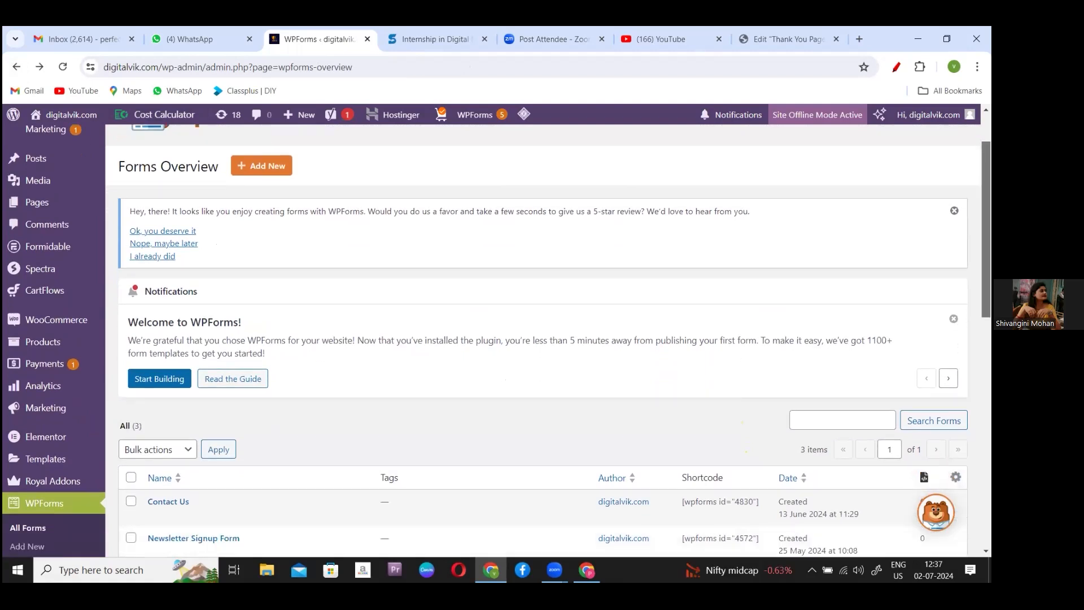
scroll(542, 339, down, 1)
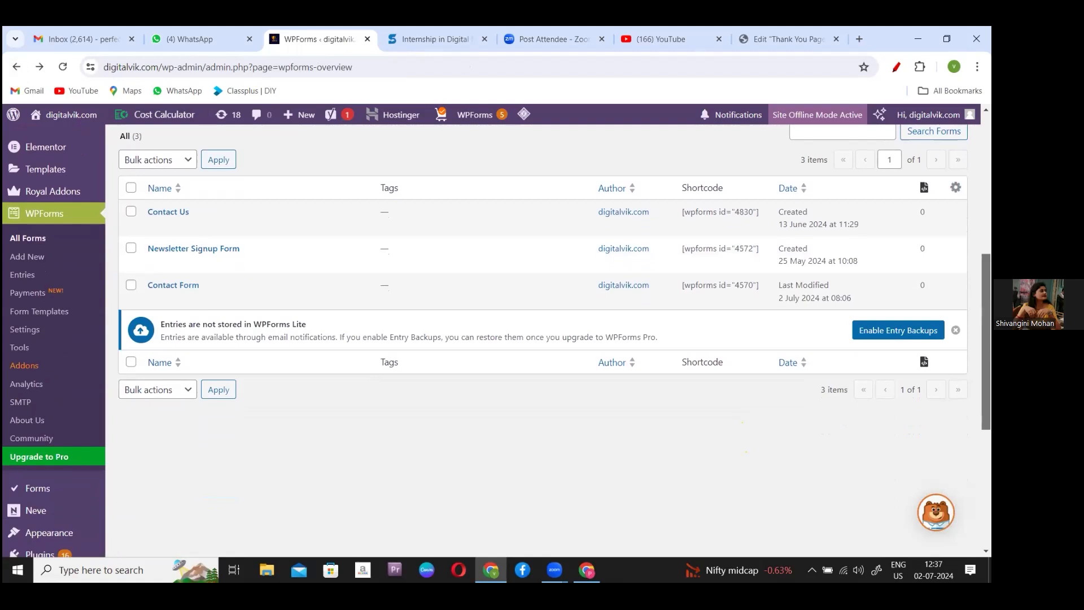
scroll(542, 339, down, 4)
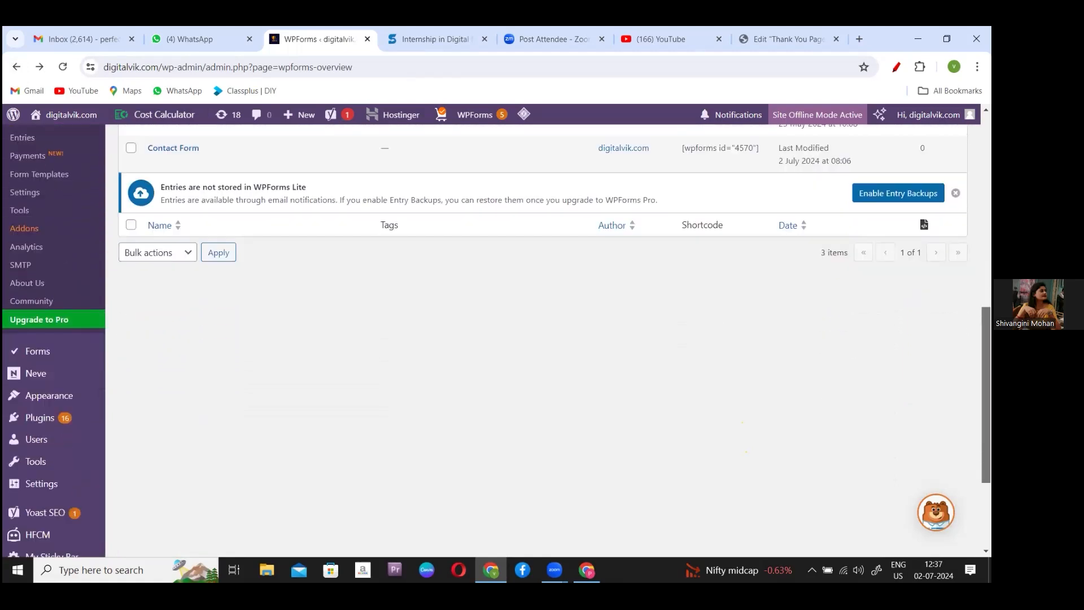
scroll(542, 339, down, 1)
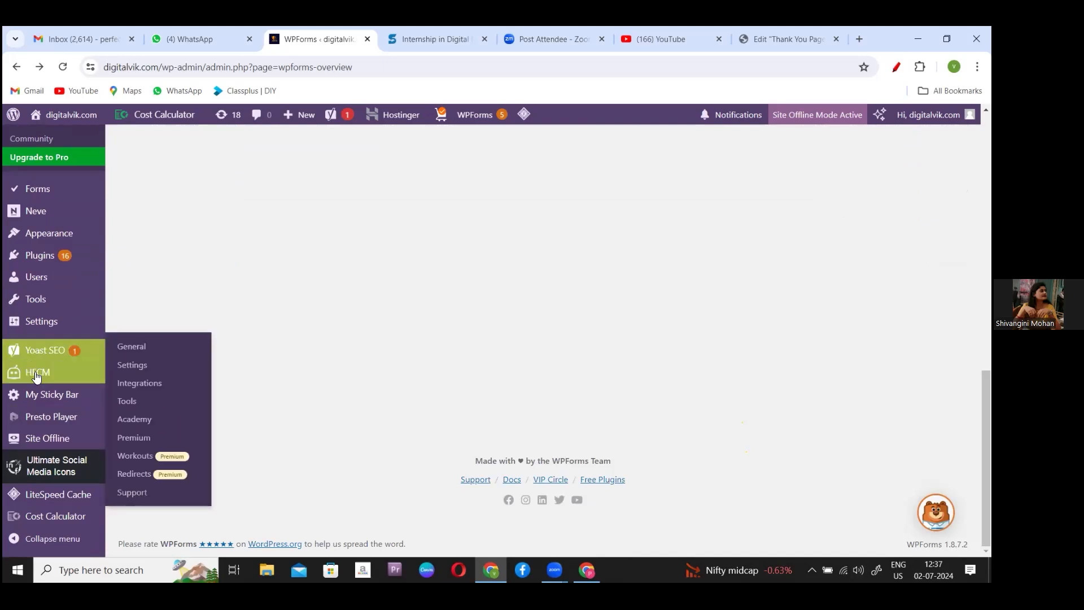
mouse_move(34, 376)
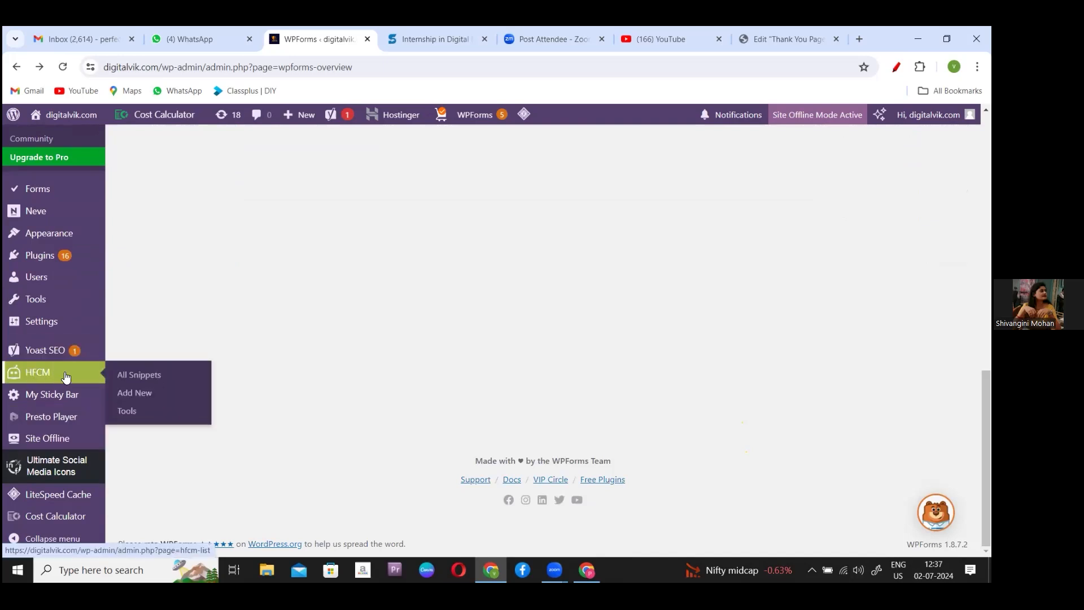
- Open HFCM > Add New and name the snippet 'Facebook Conversion Code'
click(139, 394)
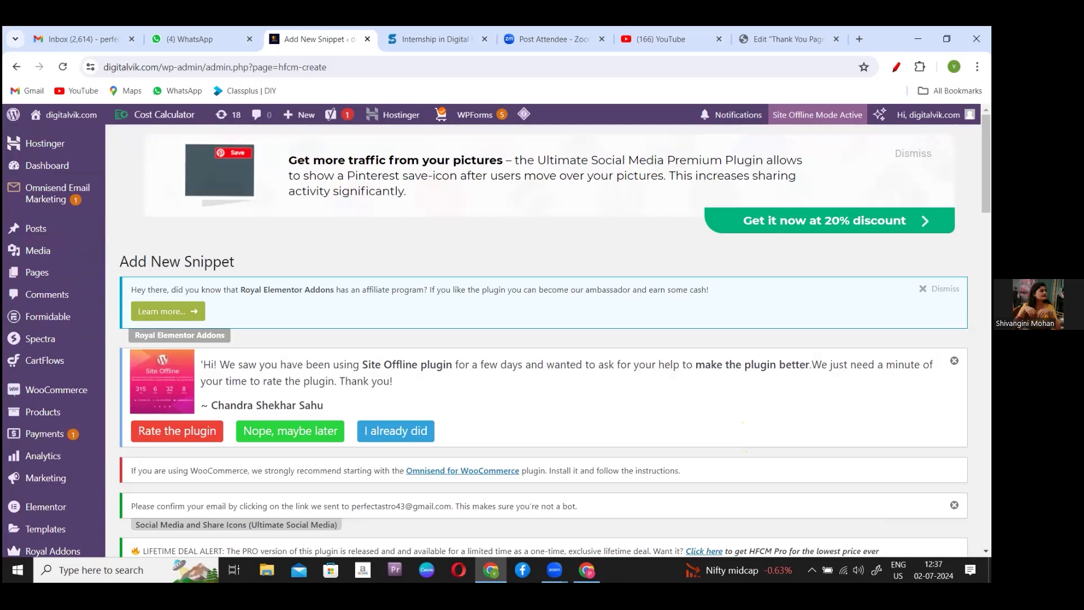
scroll(553, 339, down, 4)
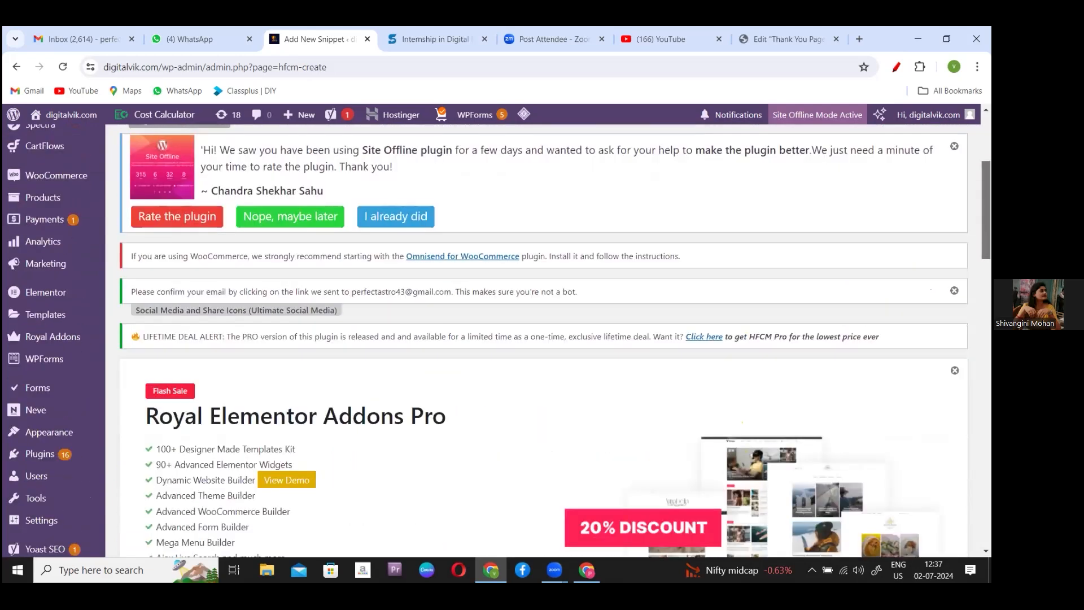
scroll(553, 339, down, 10)
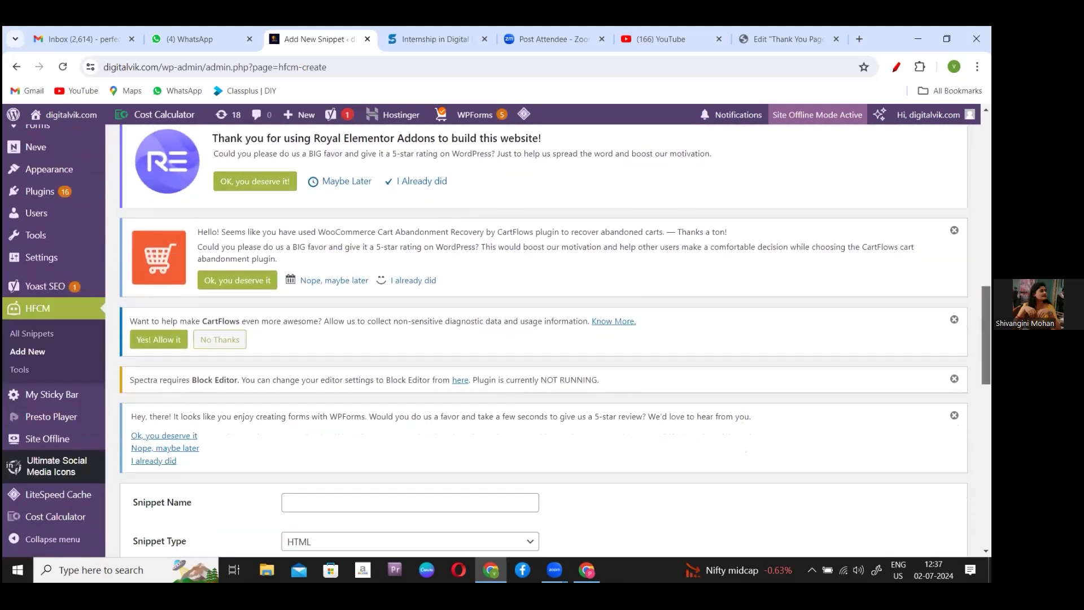
click(333, 500)
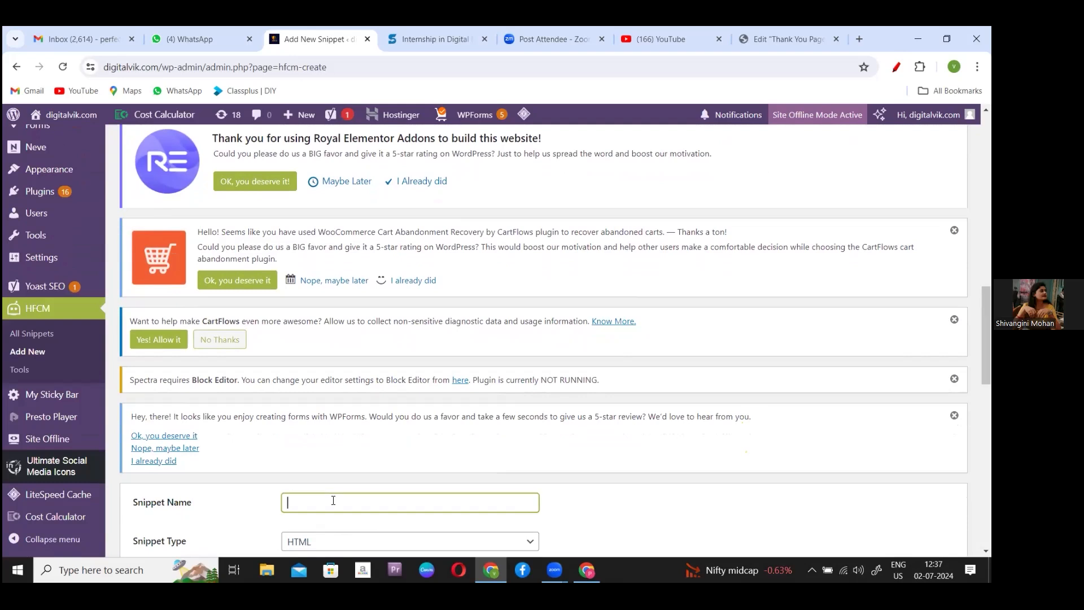
text(F)
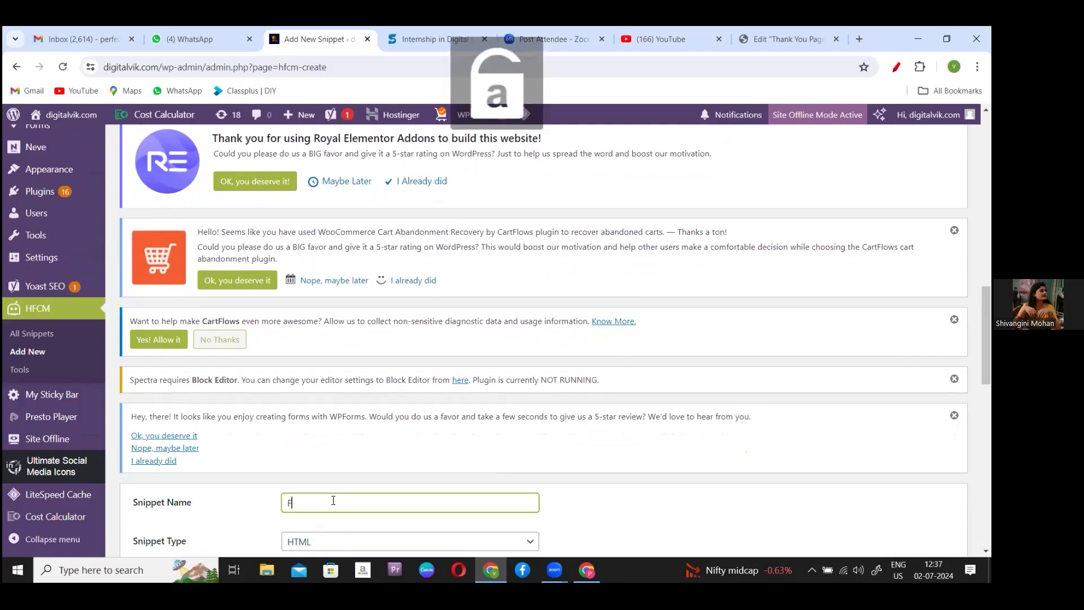
text(acebook)
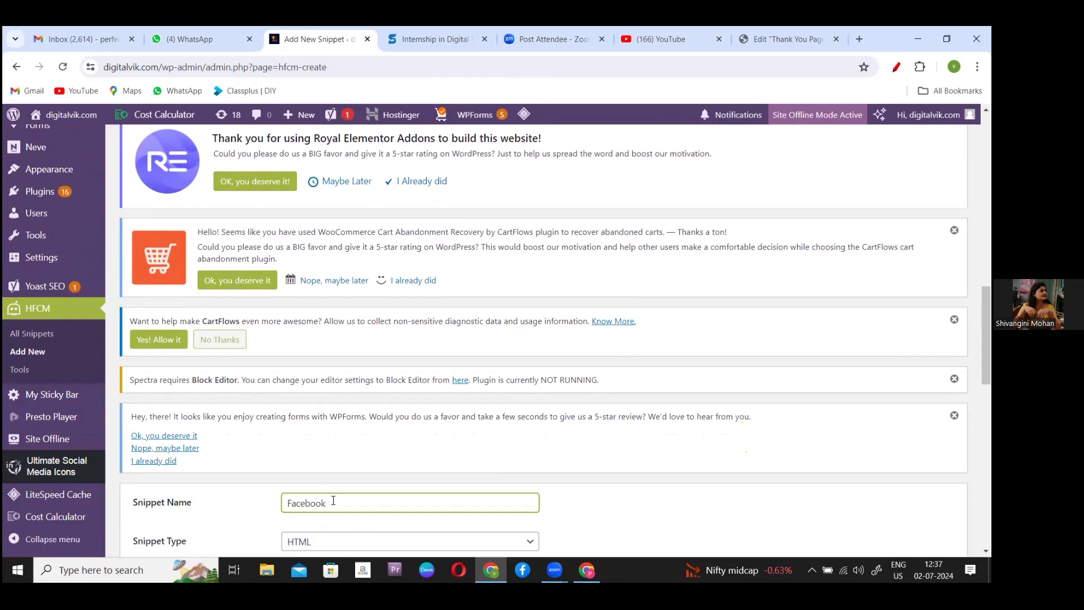
key(Caps_Lock)
text(C)
key(Caps_Lock)
text(on)
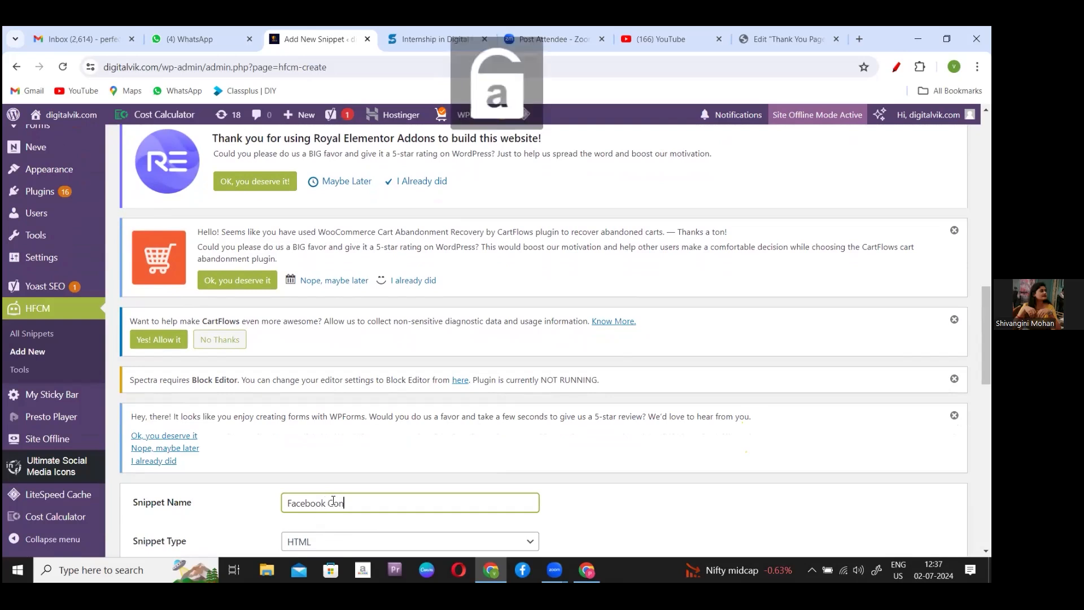
text(version)
key(Caps_Lock)
text(C)
key(Caps_Lock)
text(ode)
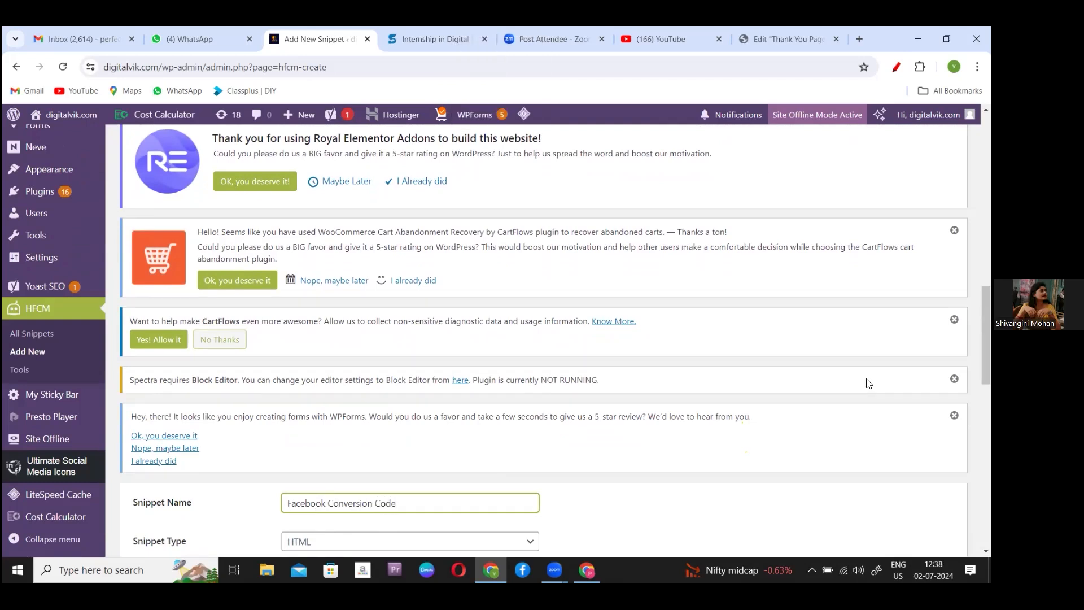
scroll(555, 340, down, 4)
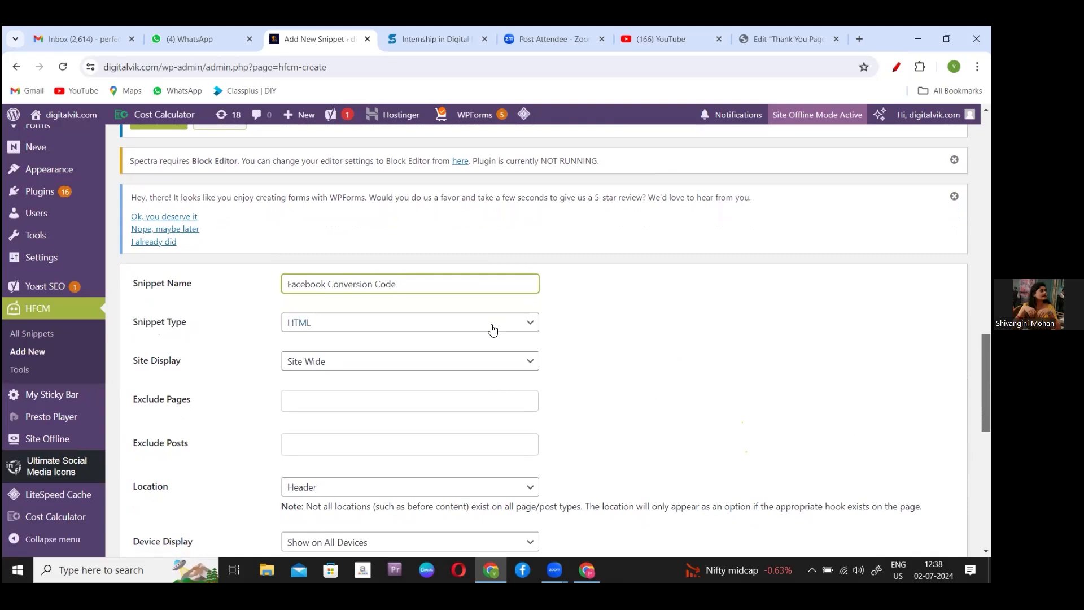
- Set Site Display to Specific Pages and add Thank You Page to the Page List
click(480, 362)
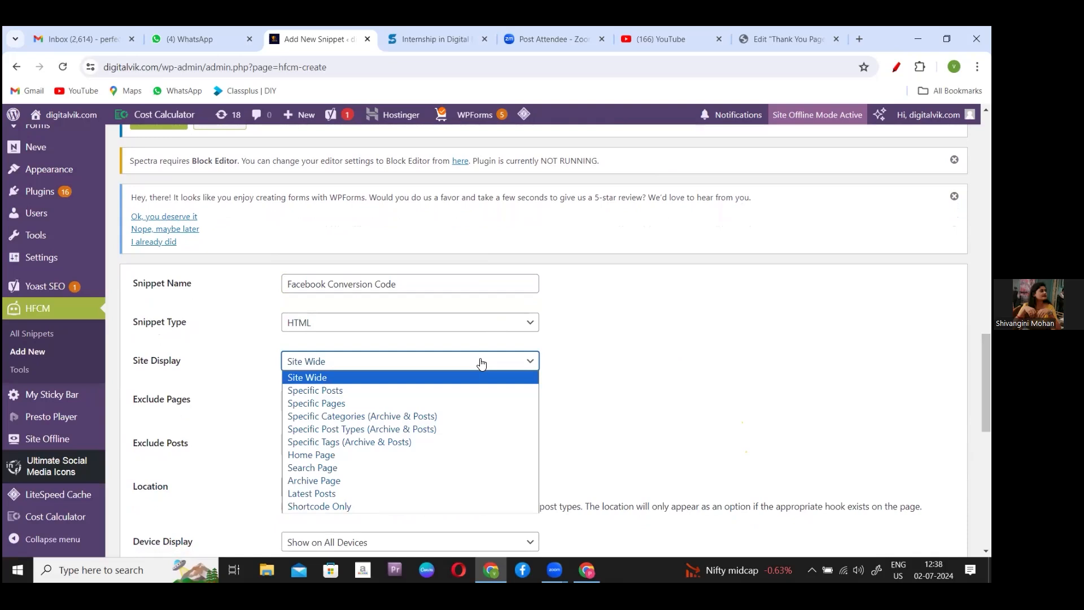
click(323, 404)
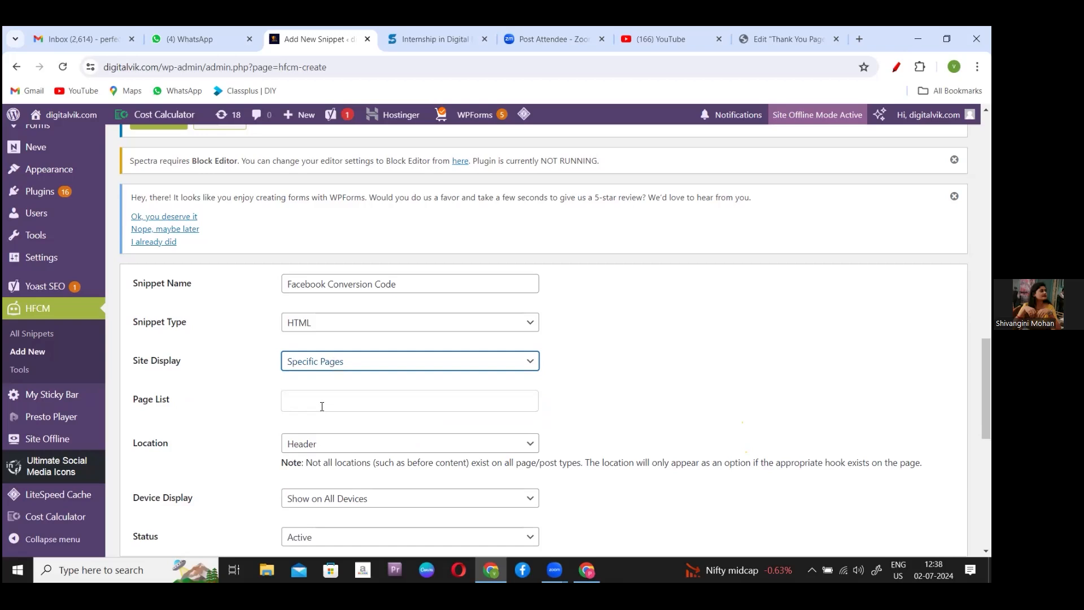
click(322, 407)
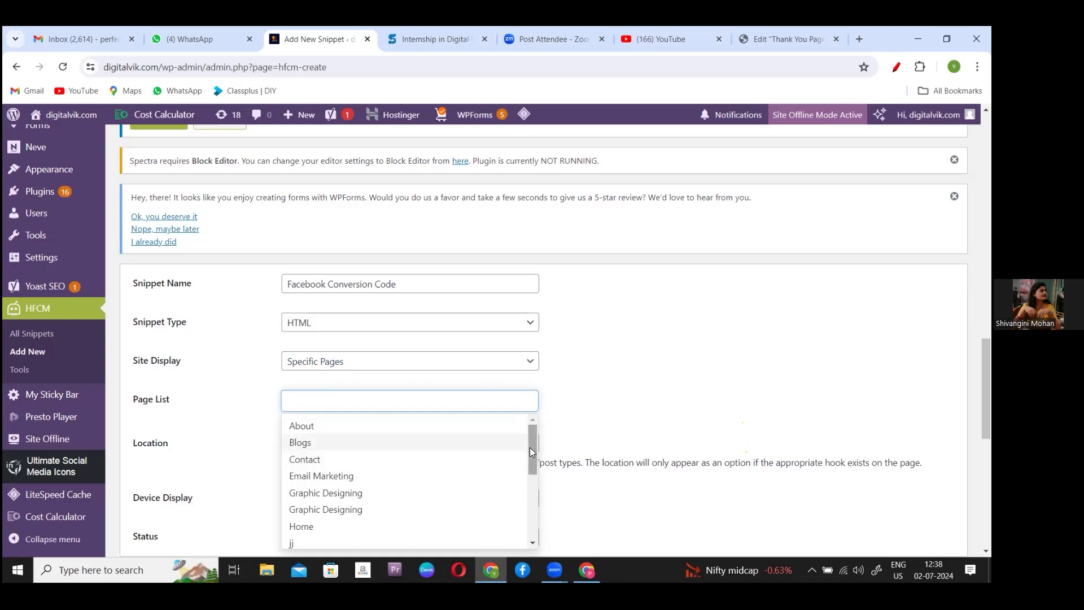
scroll(537, 486, down, 5)
scroll(537, 503, up, 1)
scroll(544, 501, up, 1)
scroll(471, 503, down, 2)
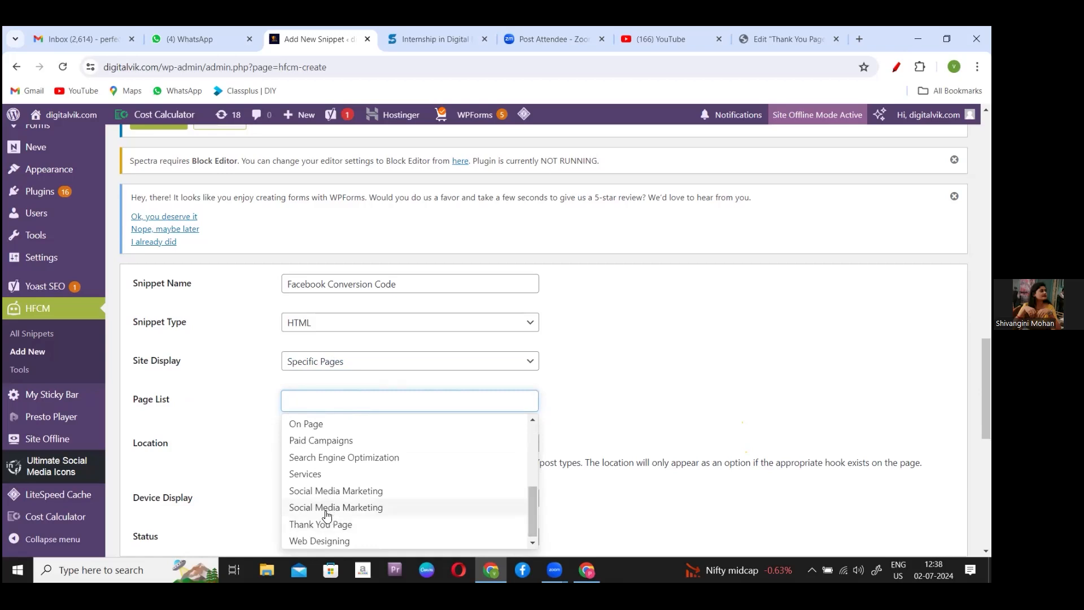
click(328, 524)
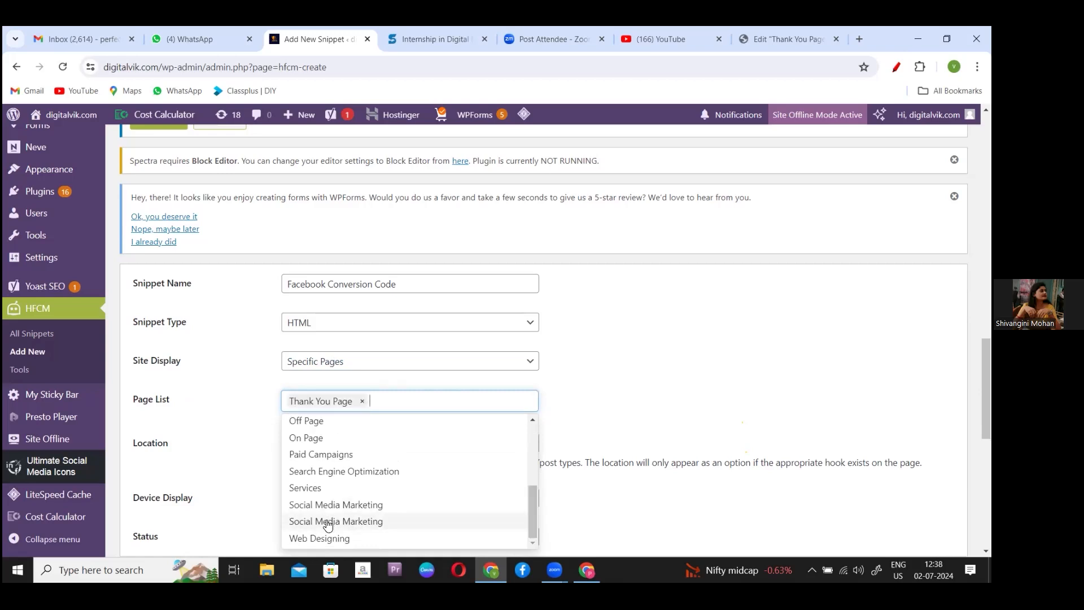
click(601, 382)
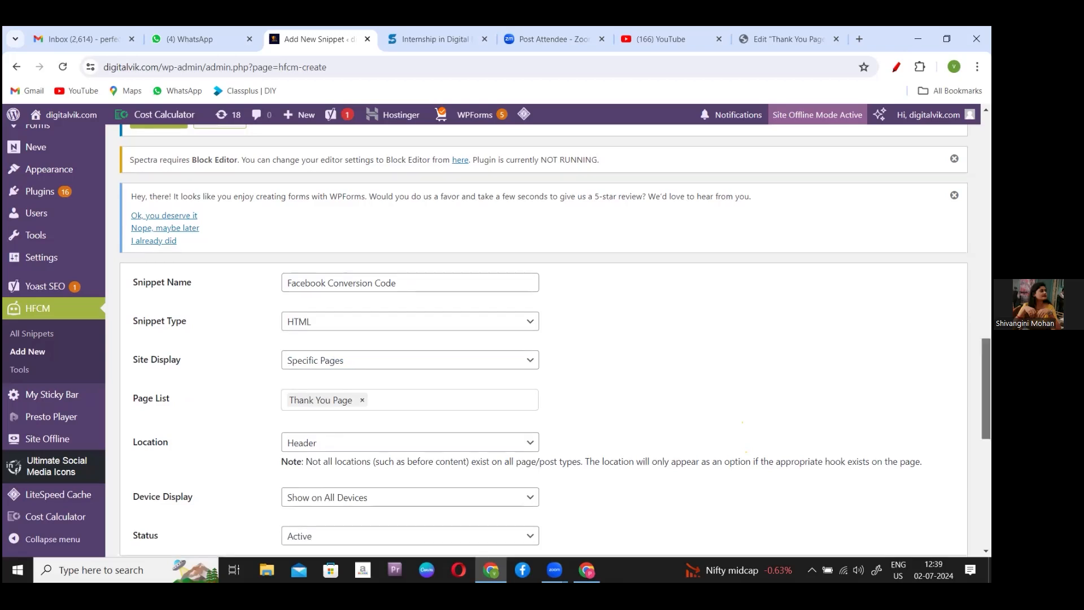
scroll(542, 339, down, 3)
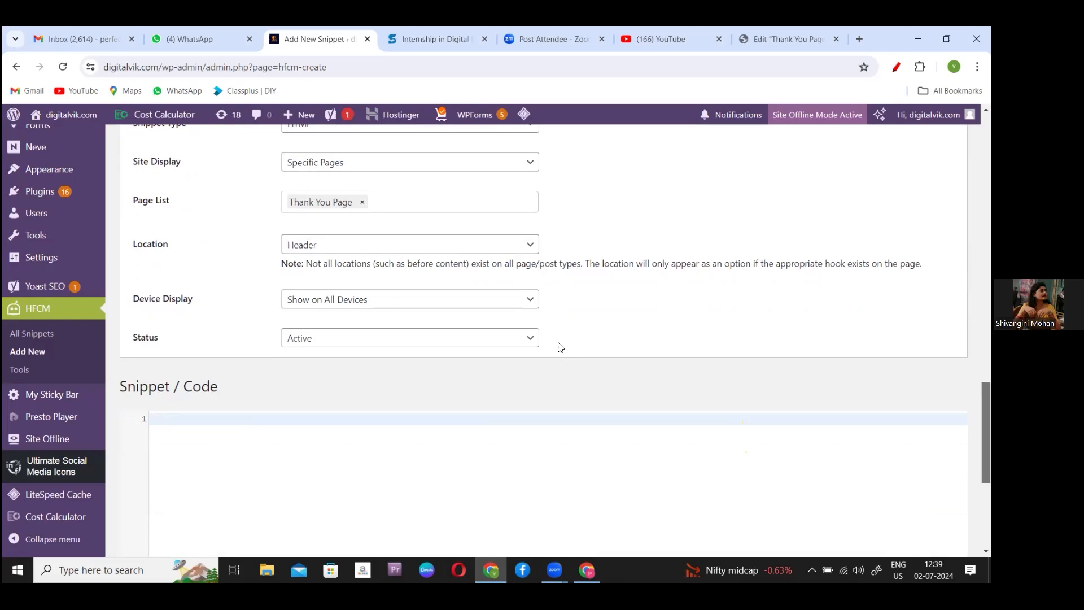
- Keep Device Display on Show on All Devices and Status on Active
click(510, 301)
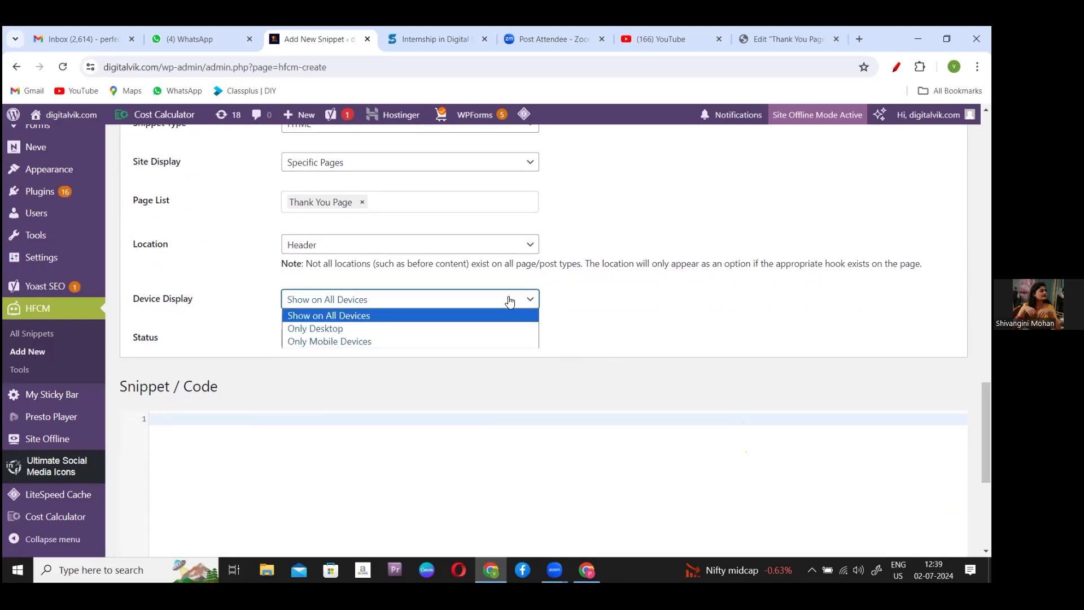
click(510, 301)
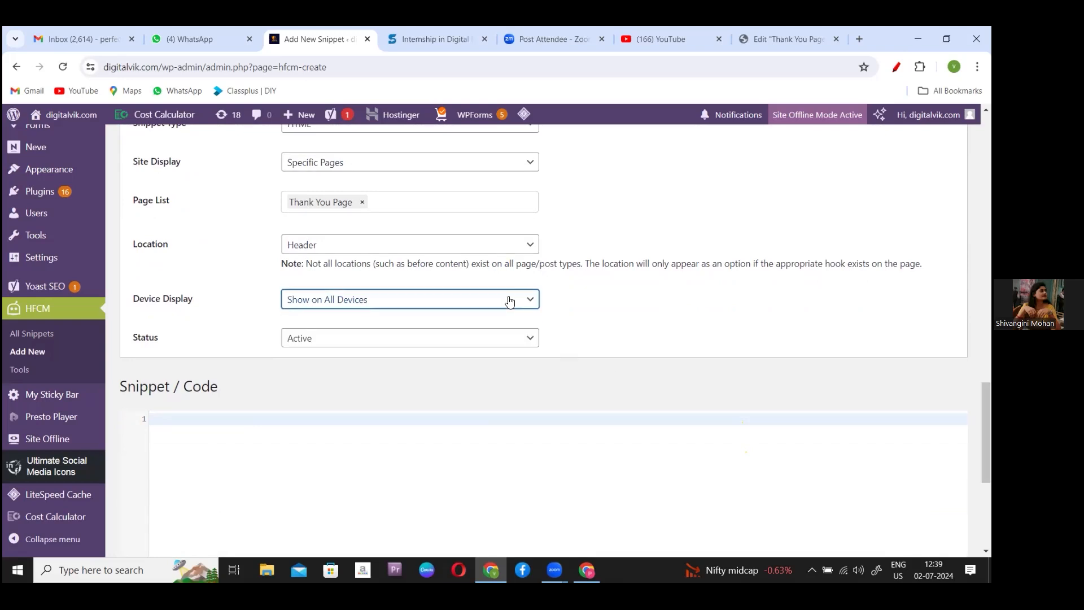
click(492, 343)
click(493, 342)
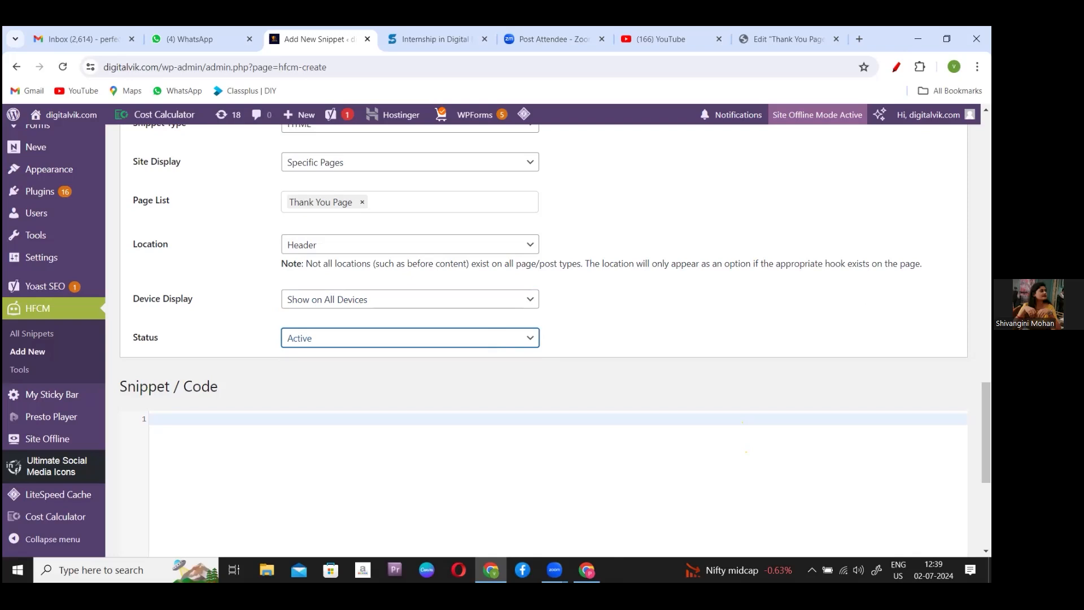
scroll(554, 339, down, 3)
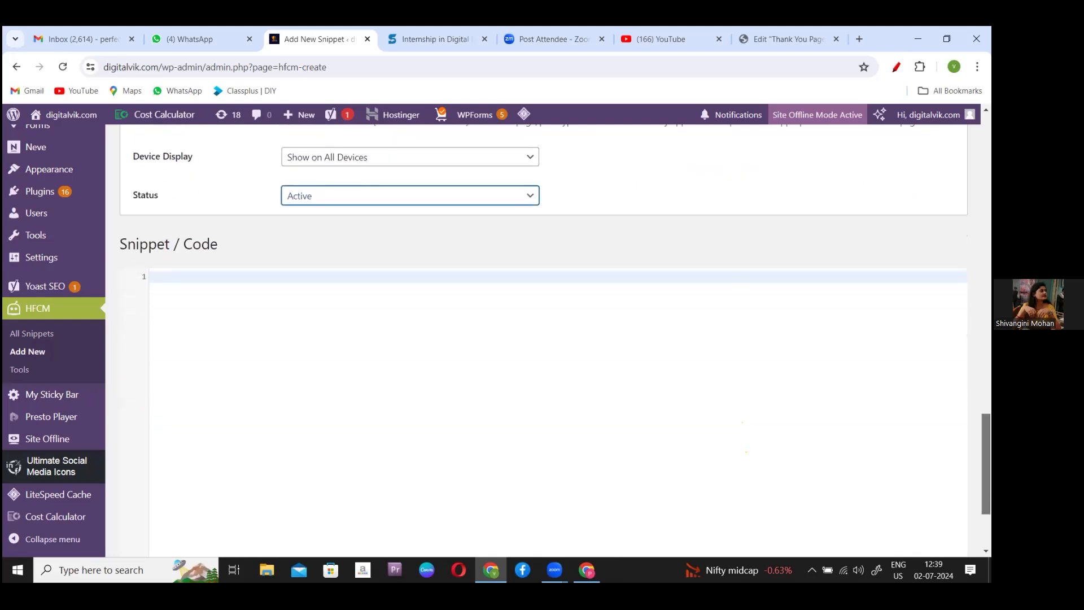
- Copy fbq('track', 'Contact'); from the Facebook help page and return to the snippet's code area
click(586, 570)
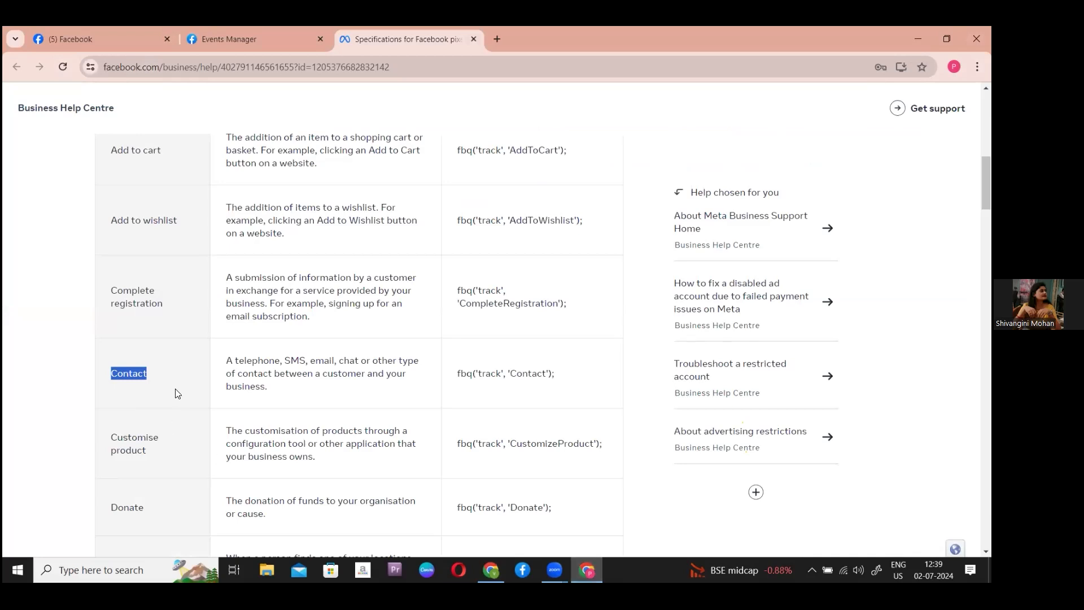
click(456, 370)
drag(455, 372, 577, 384)
key(ctrl+c)
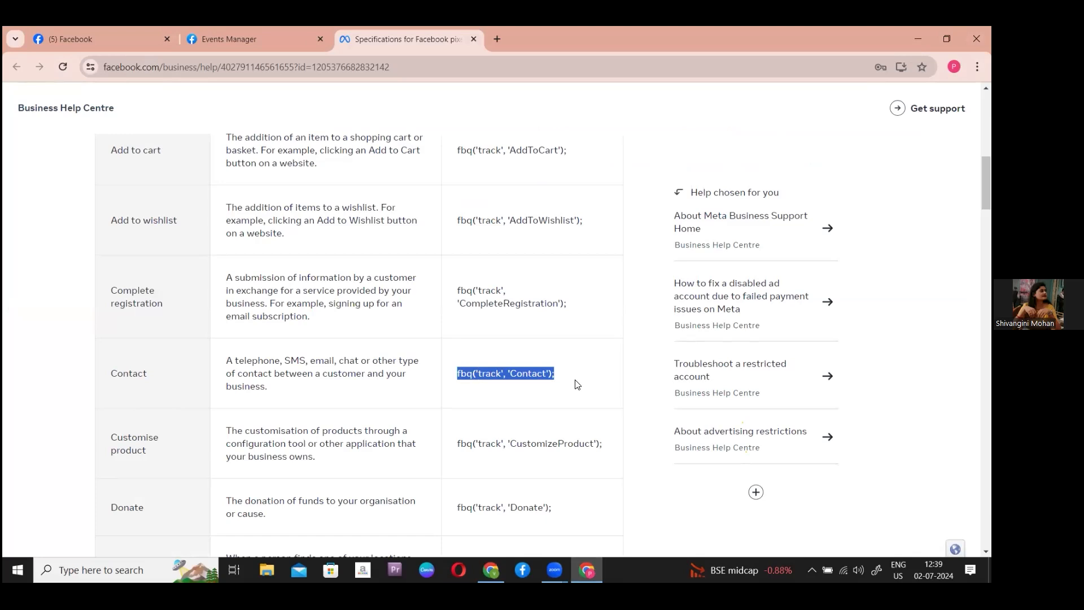
click(490, 570)
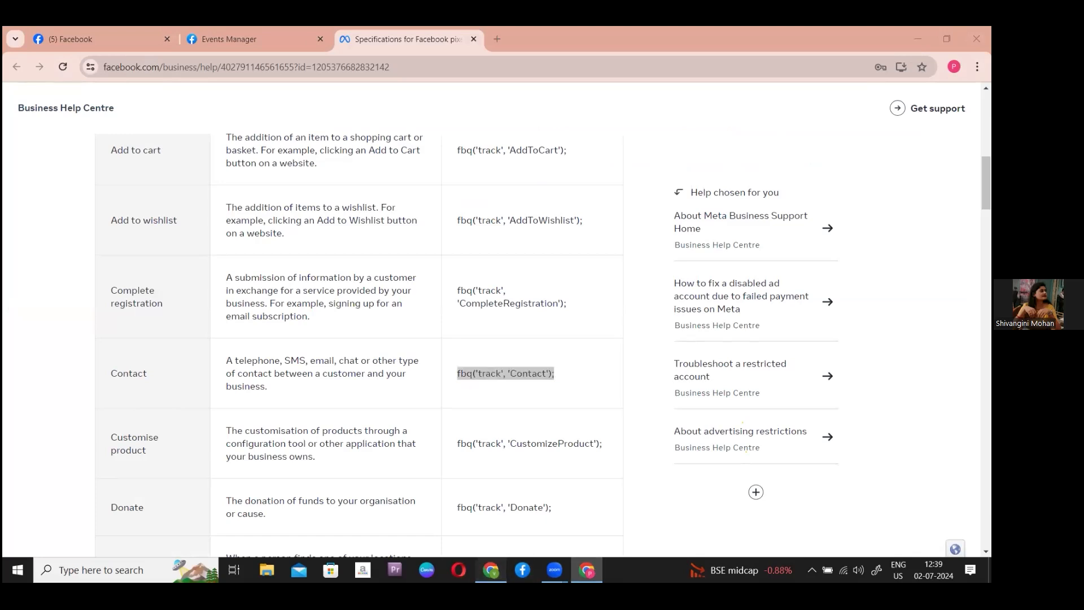
click(435, 543)
click(275, 313)
- Paste fbq('track', 'Contact'); into the snippet code box and save the Facebook Conversion Code snippet
key(ctrl+v)
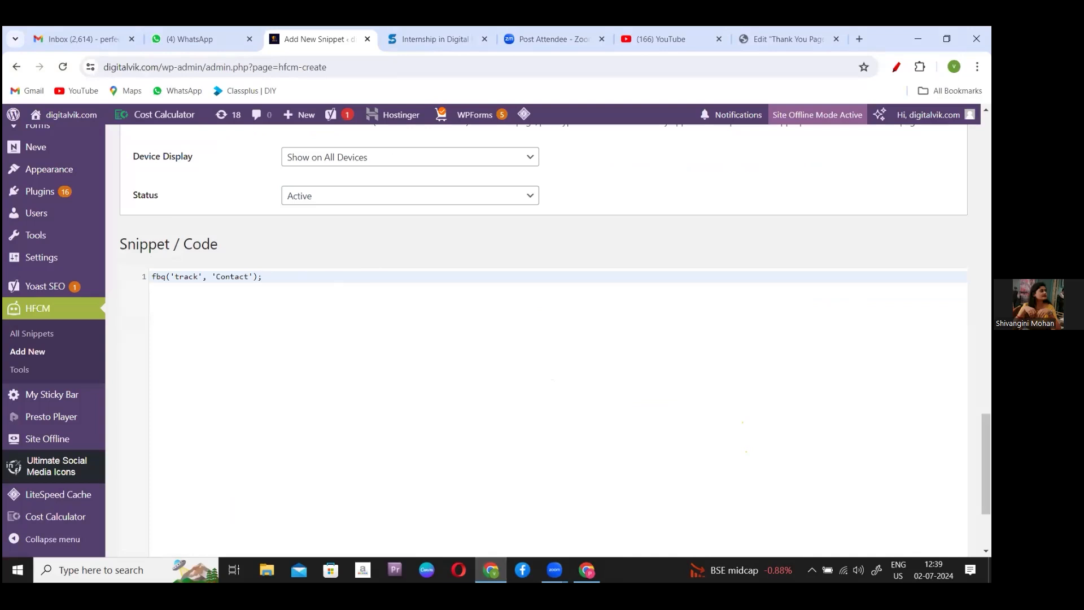
scroll(542, 339, down, 3)
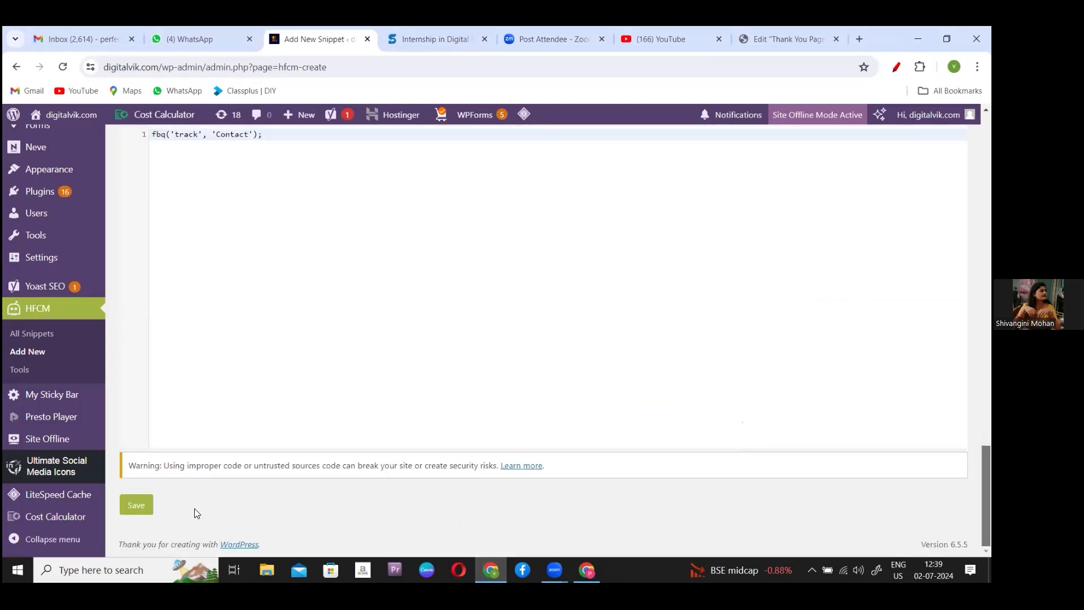
click(131, 505)
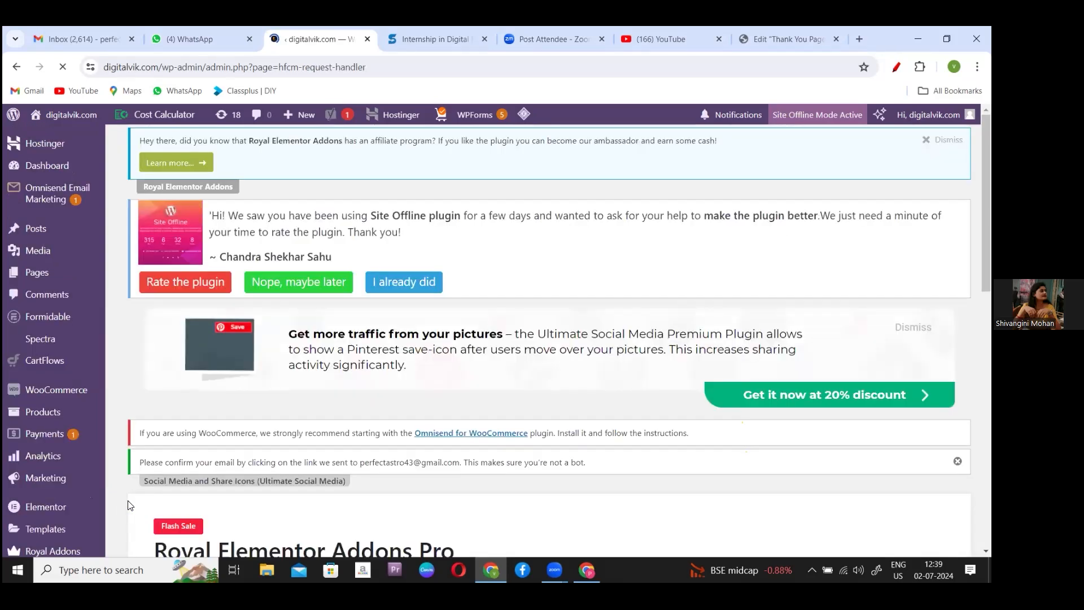
- Review the saved snippet's edit page, with shortcode [hfcm id="2"] and its code box
scroll(547, 338, down, 6)
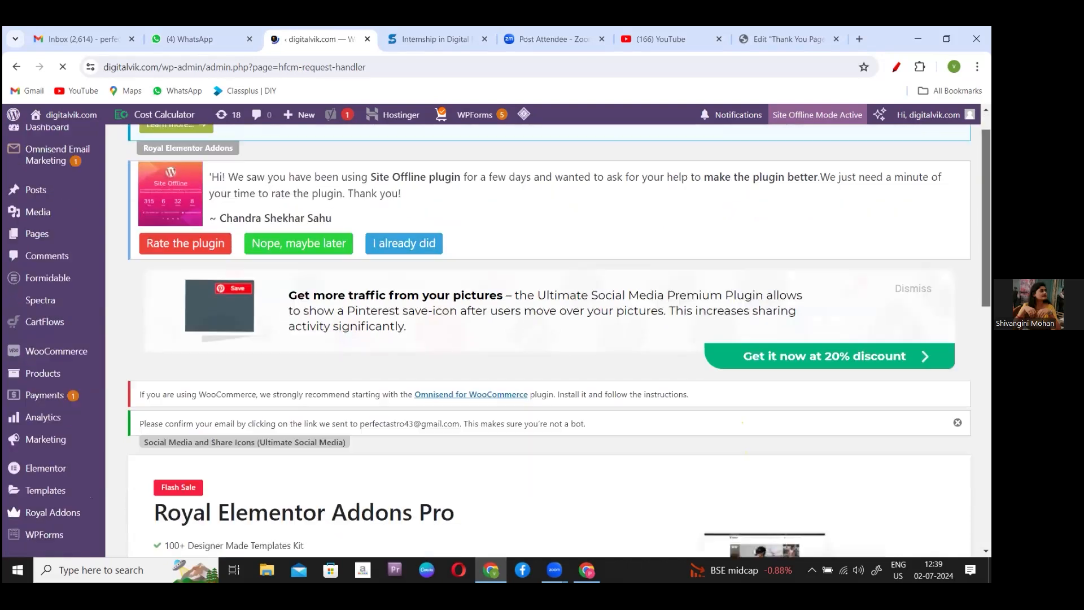
scroll(547, 339, down, 6)
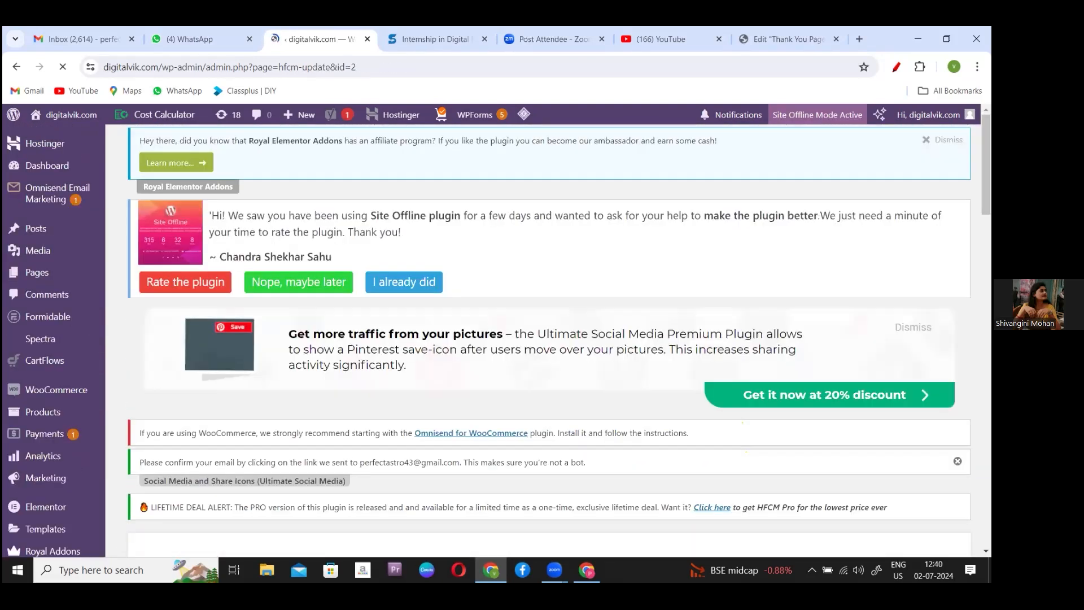
scroll(542, 339, down, 6)
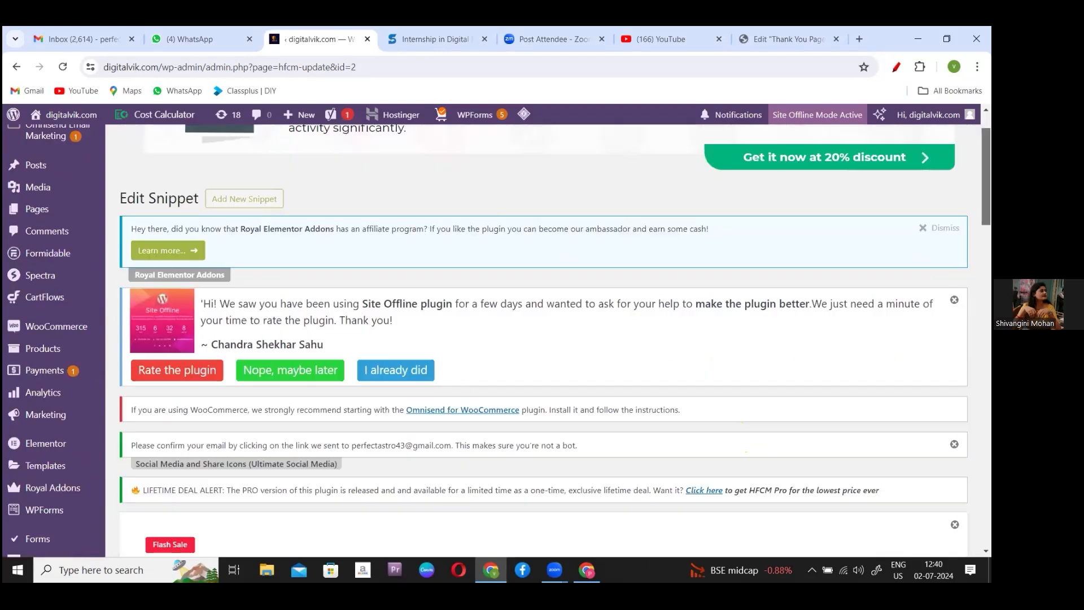
scroll(542, 338, down, 10)
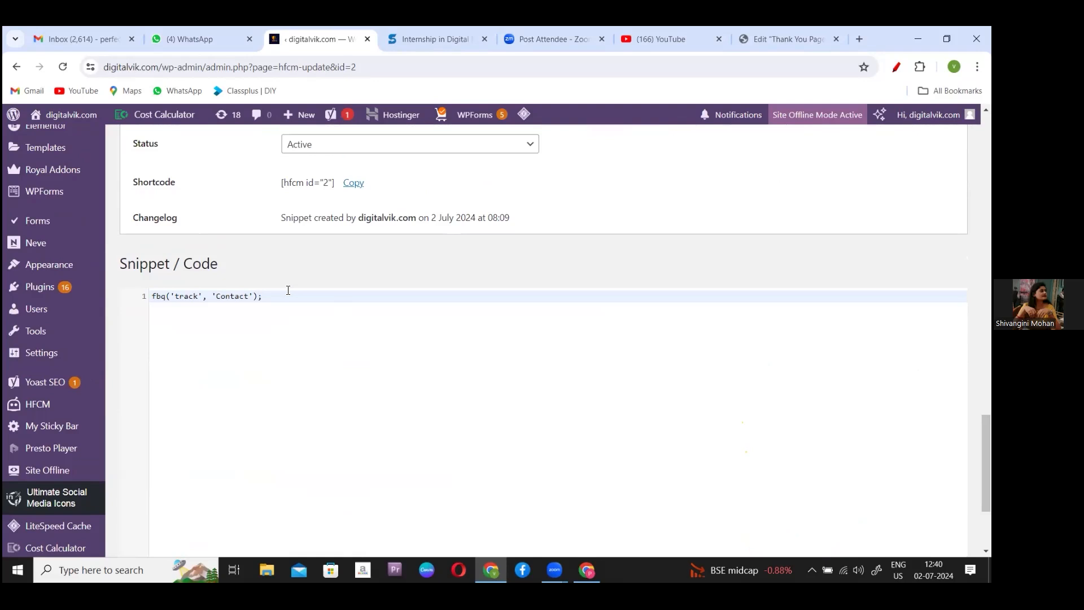
mouse_move(70, 307)
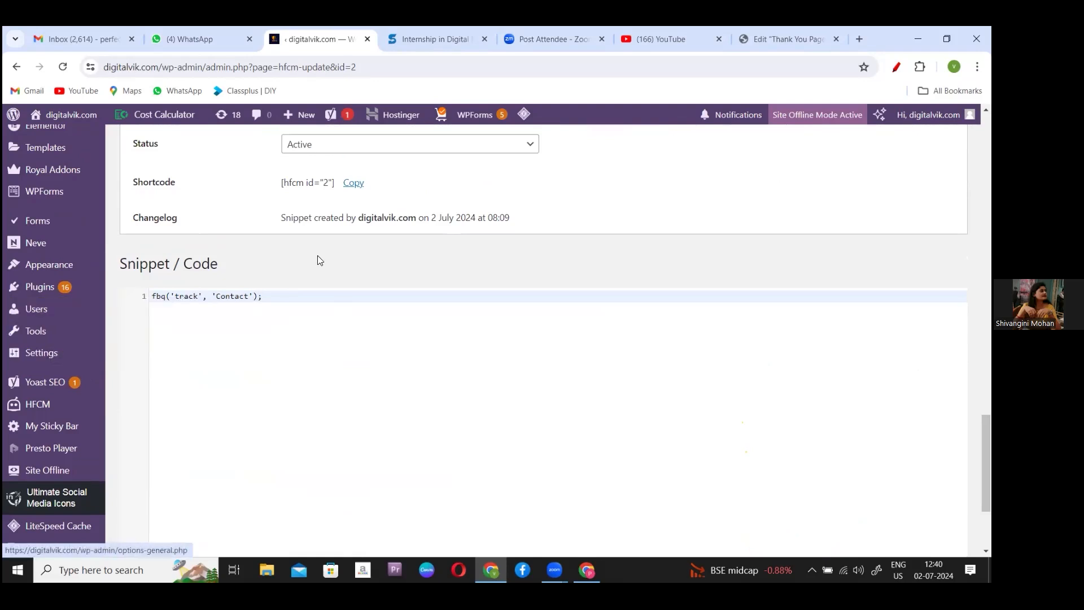
drag(985, 463, 986, 499)
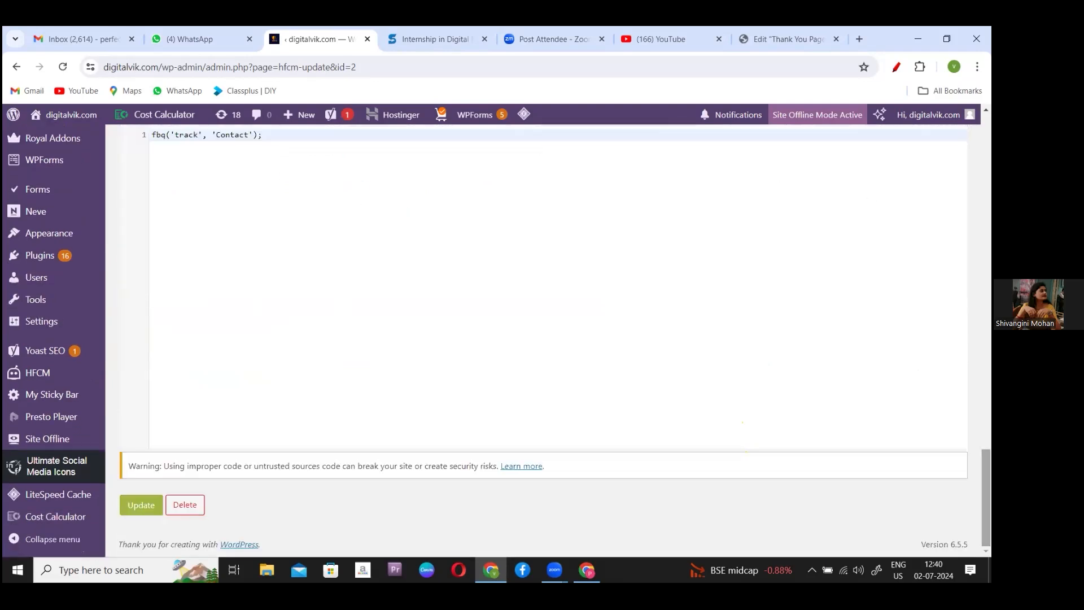
mouse_move(40, 373)
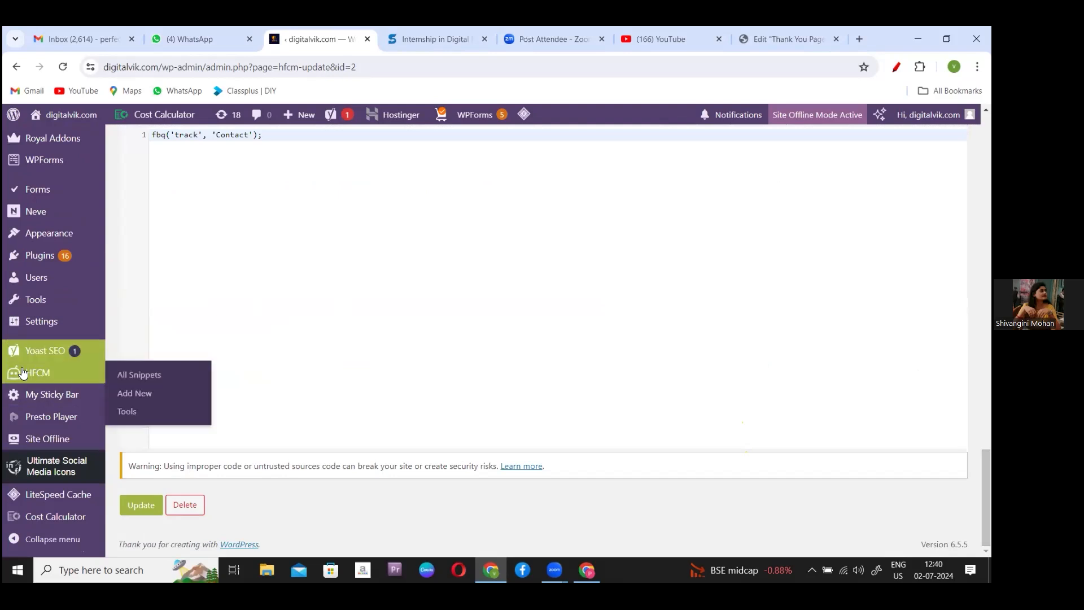
- Switch off the Facebook Conversion Code snippet in the HFCM All Snippets list
click(146, 376)
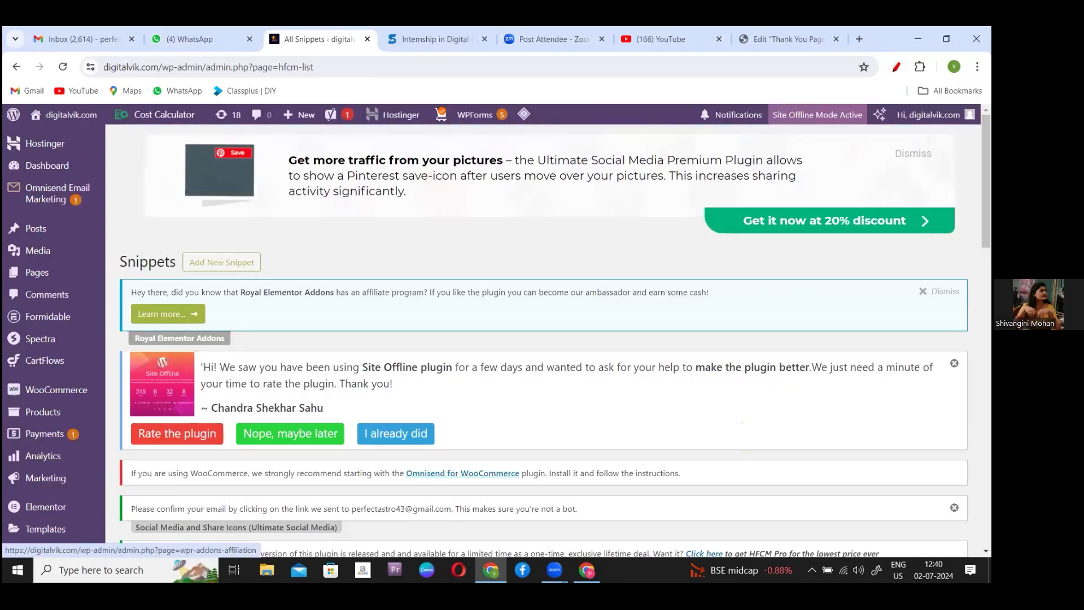
scroll(496, 333, down, 2)
scroll(496, 339, down, 15)
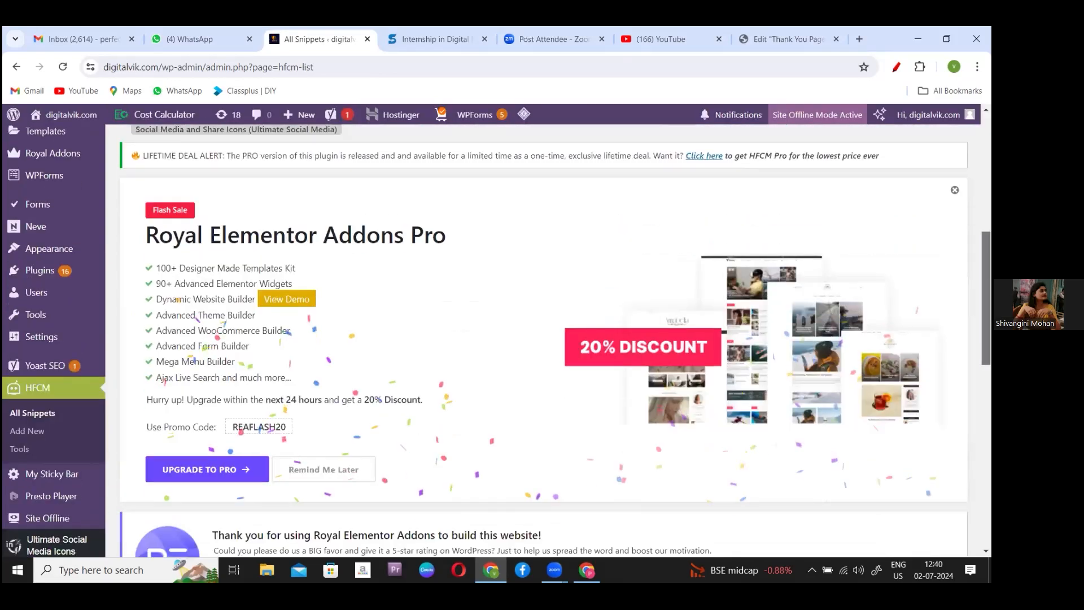
scroll(542, 338, down, 2)
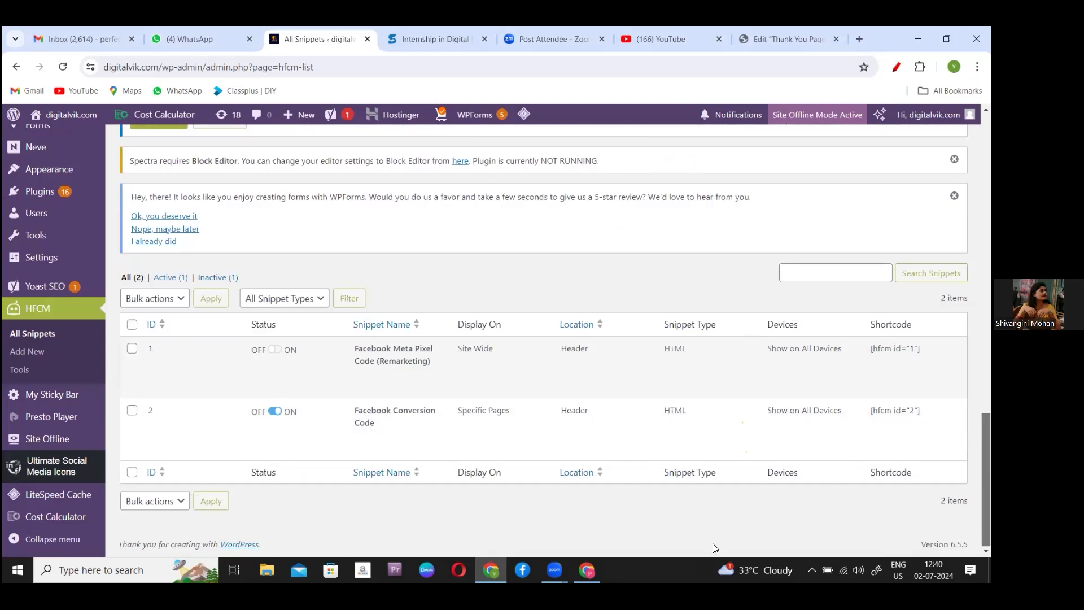
click(275, 413)
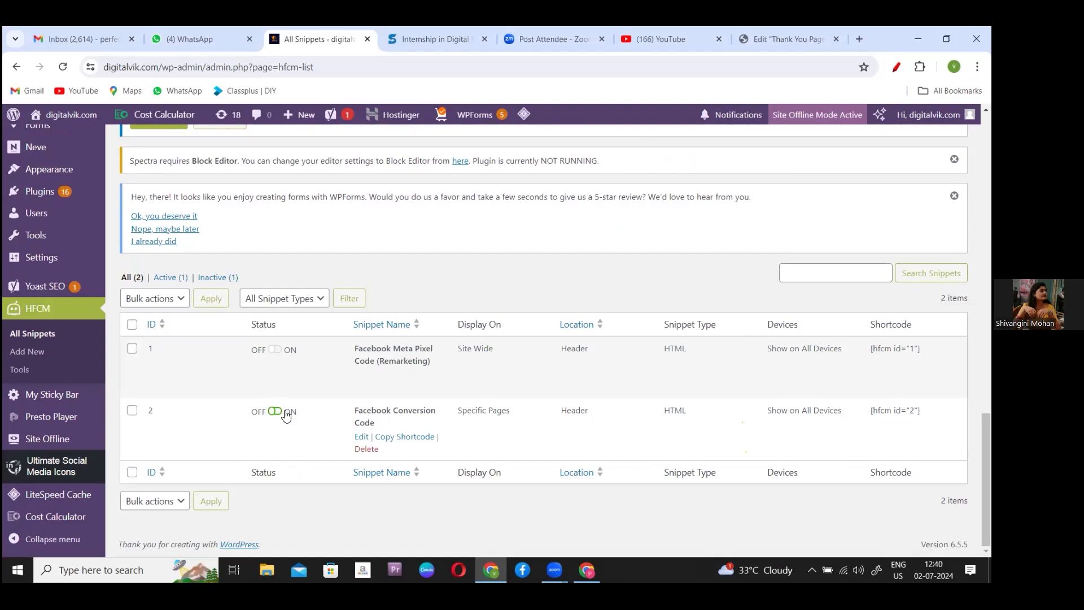
drag(354, 410, 445, 430)
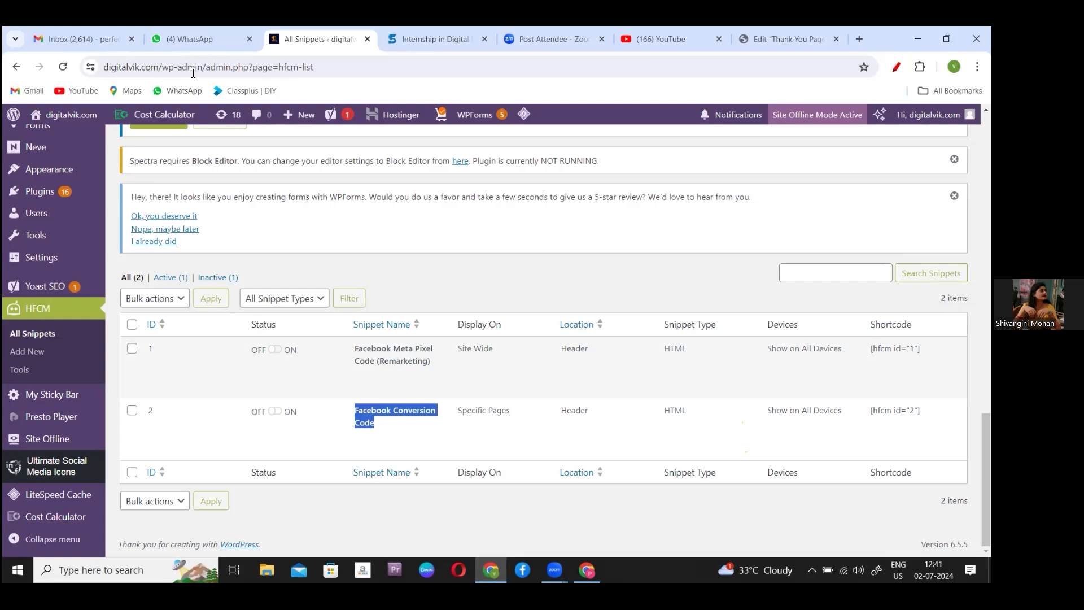
- Check the video meeting, then return to the snippet's edit page in the browser
click(640, 99)
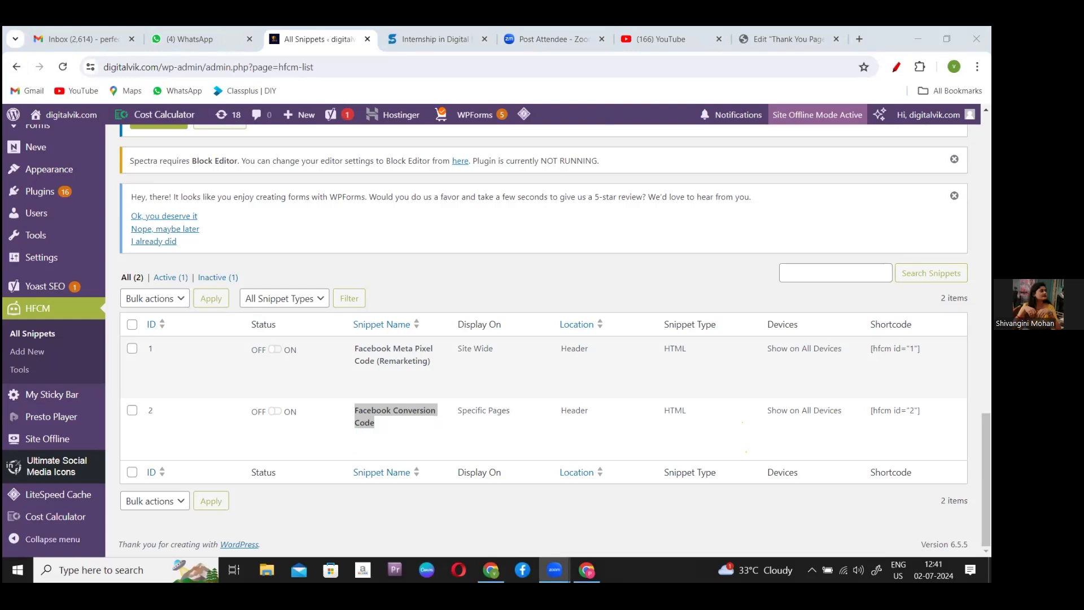
click(986, 474)
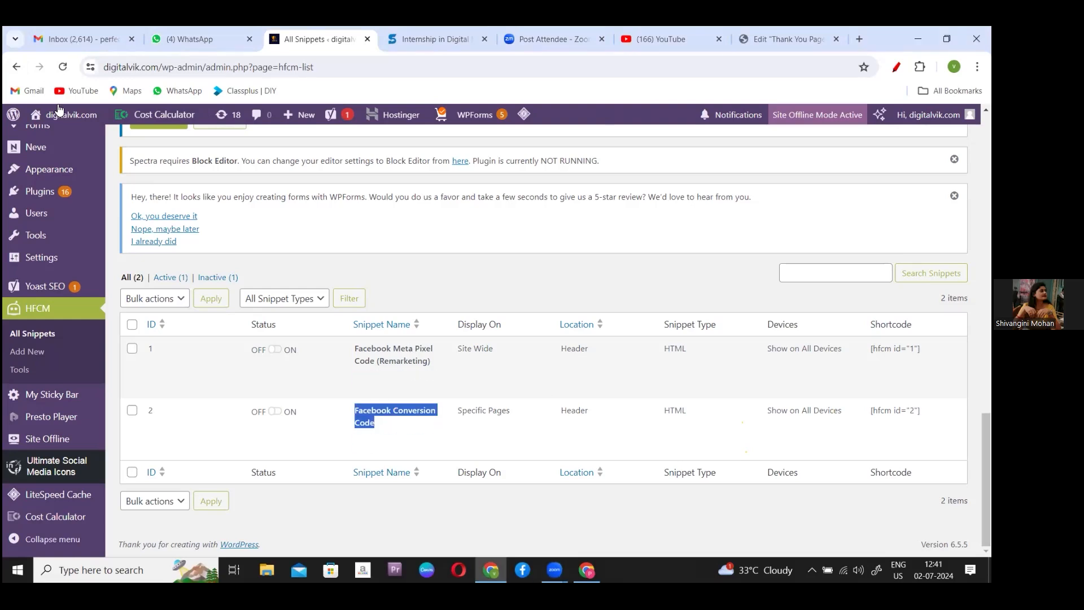
click(18, 67)
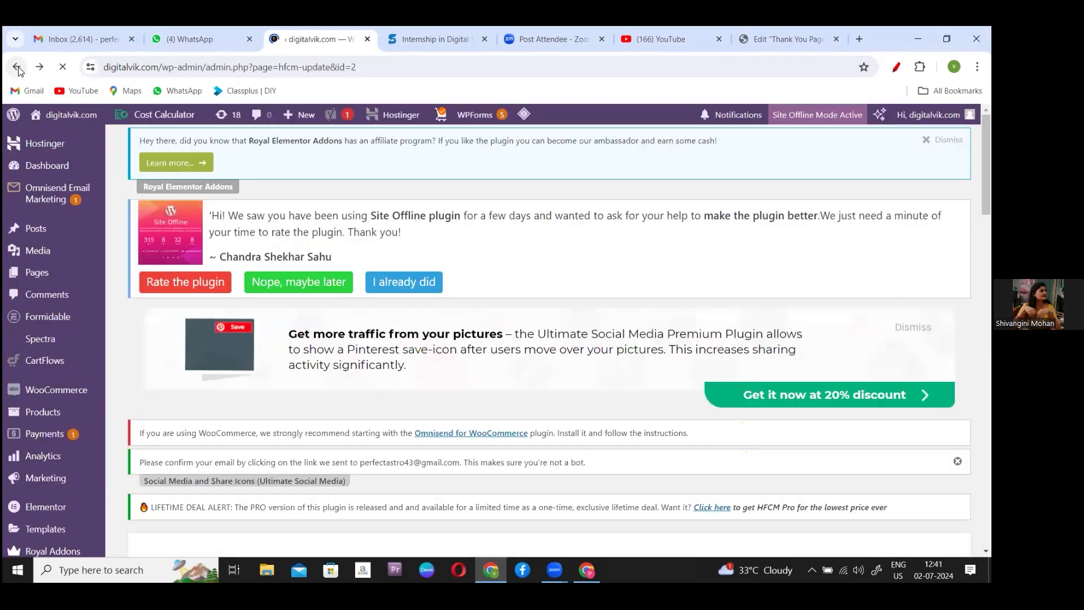
- Step back past the Thank You Page editor and Pages list to the digitalvik.com home page
click(18, 67)
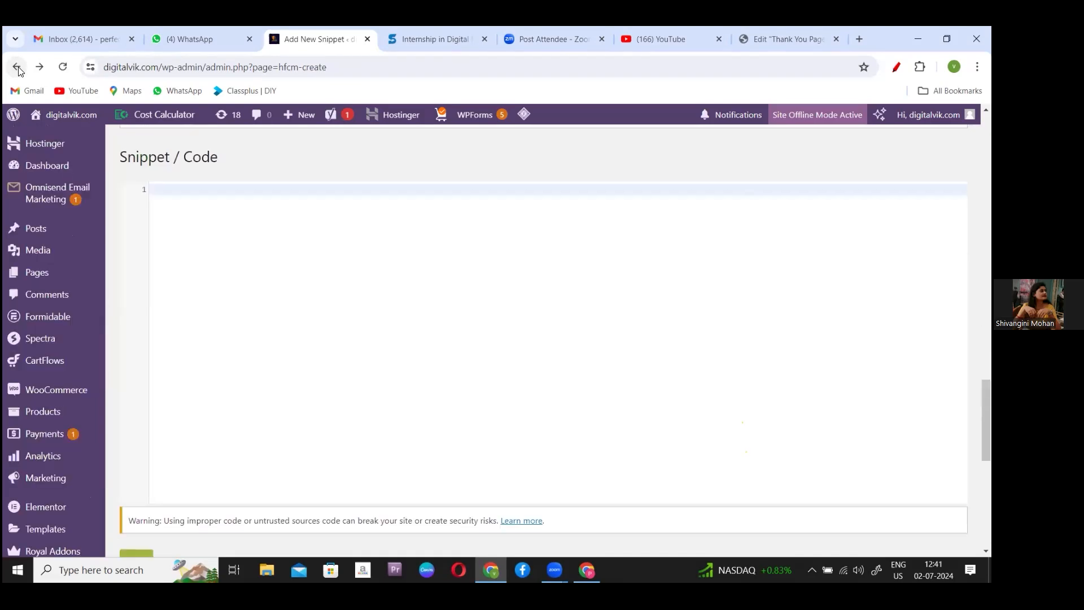
click(18, 68)
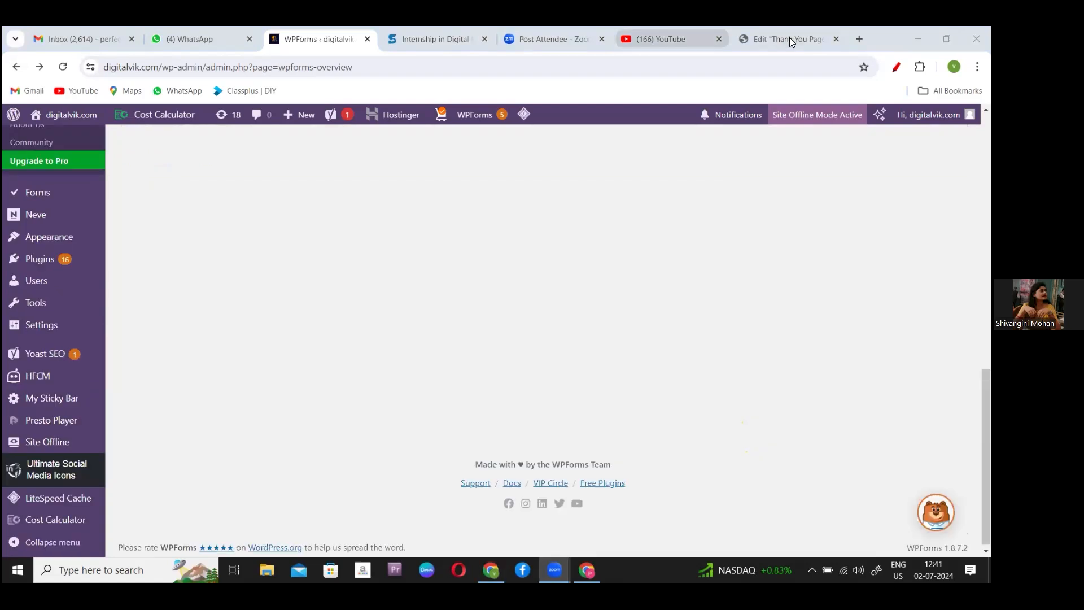
click(789, 39)
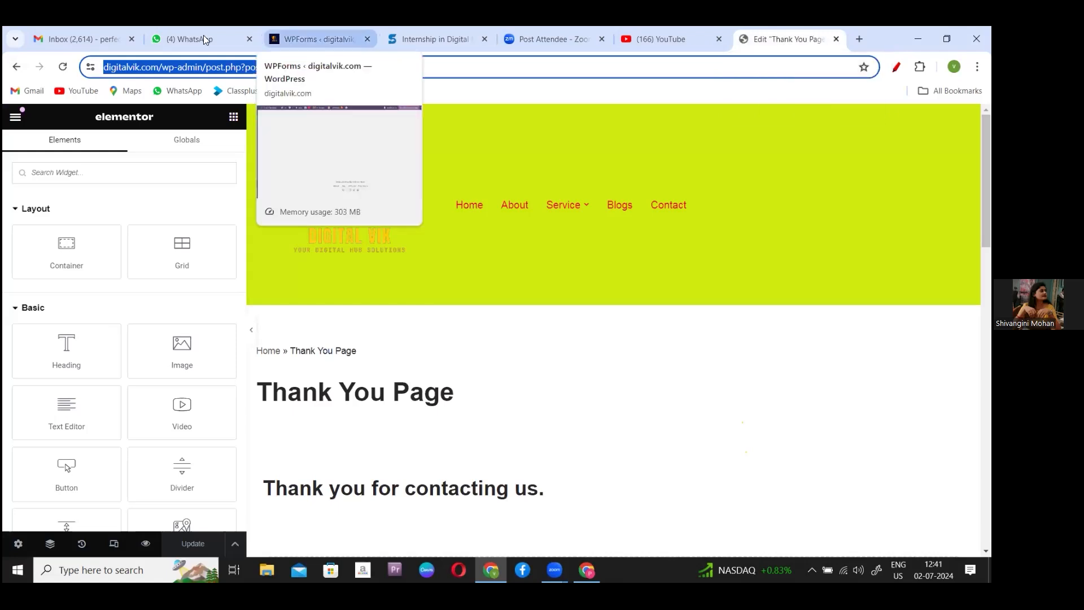
click(18, 76)
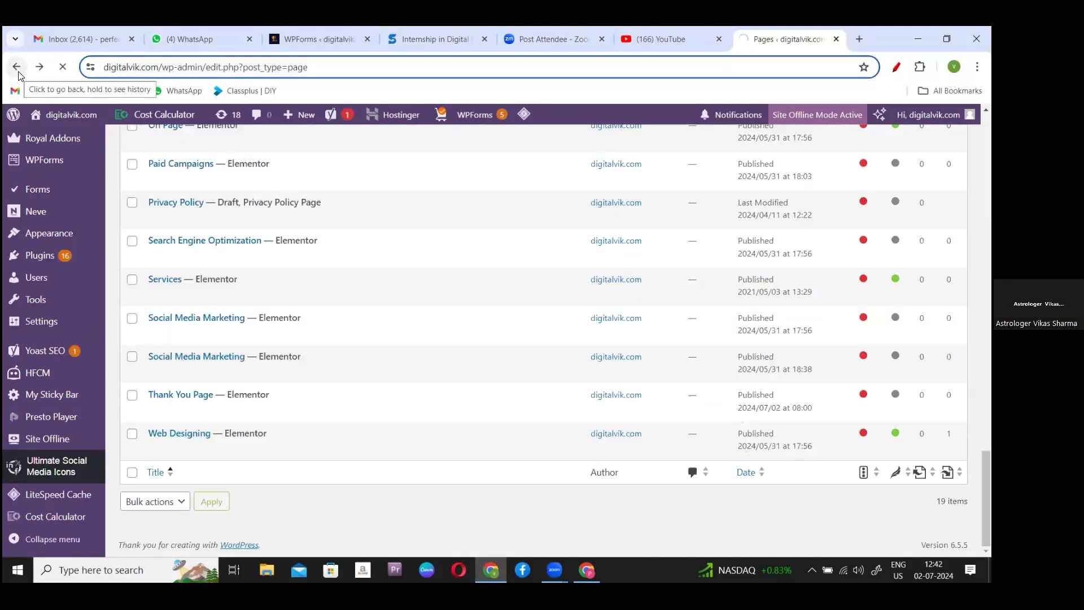
click(17, 66)
click(181, 66)
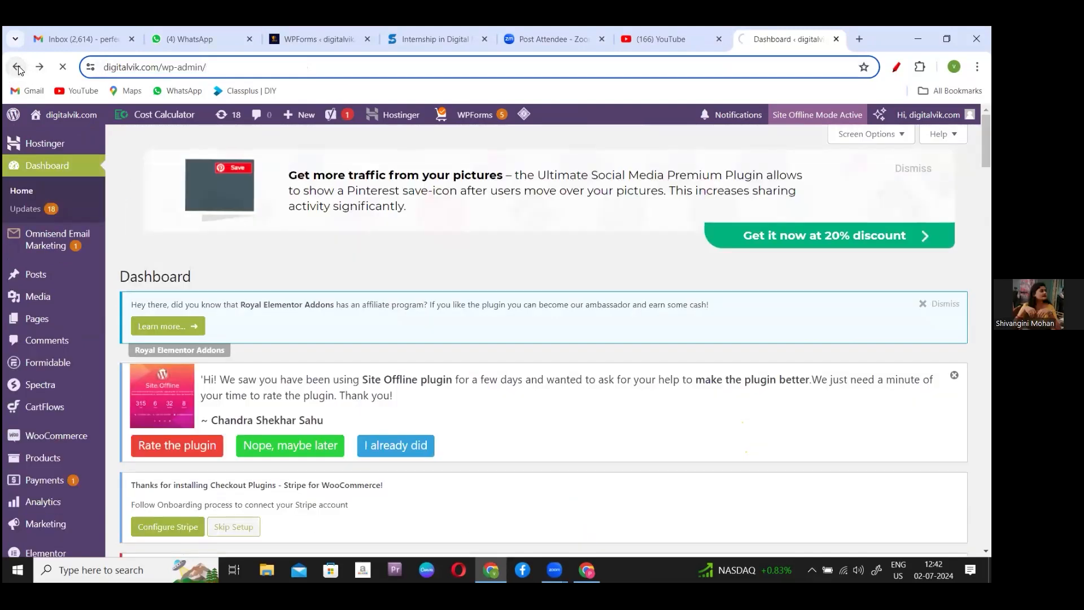
click(17, 67)
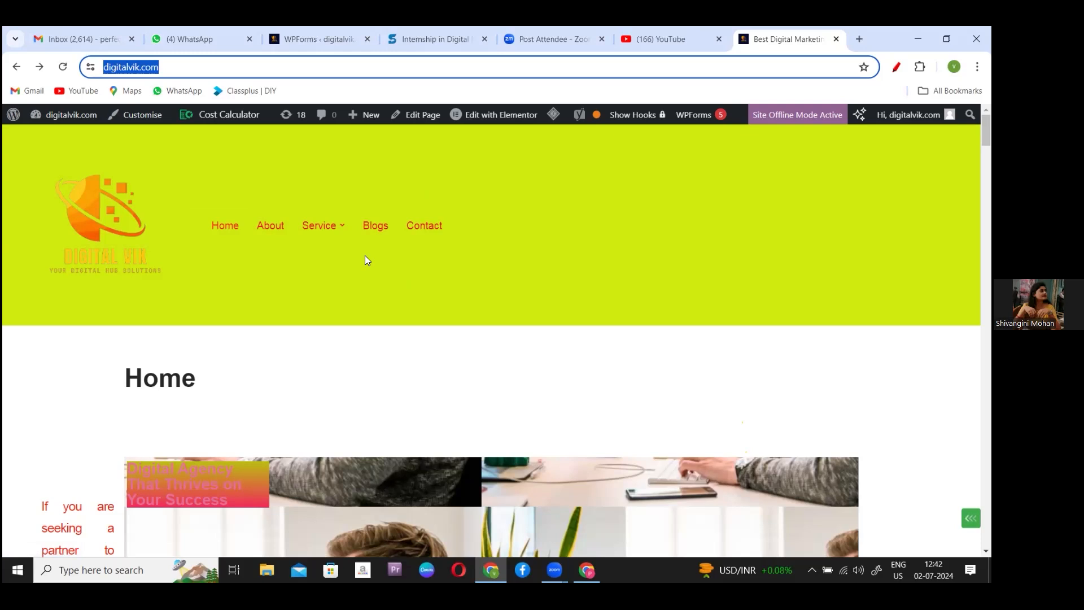
- Open the Email Marketing page from the site header's Service menu
click(238, 247)
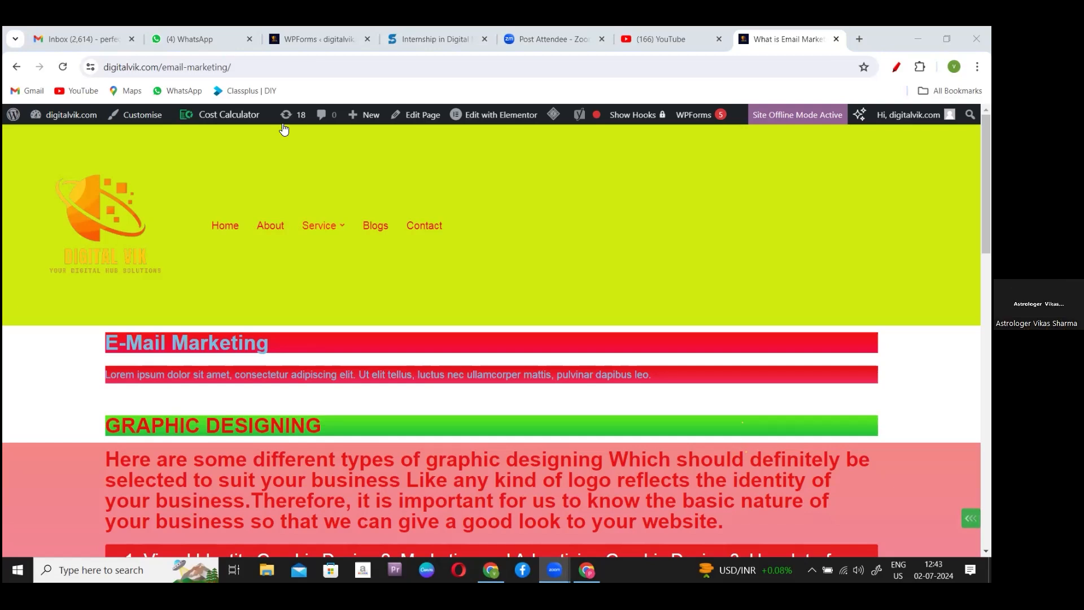
click(987, 156)
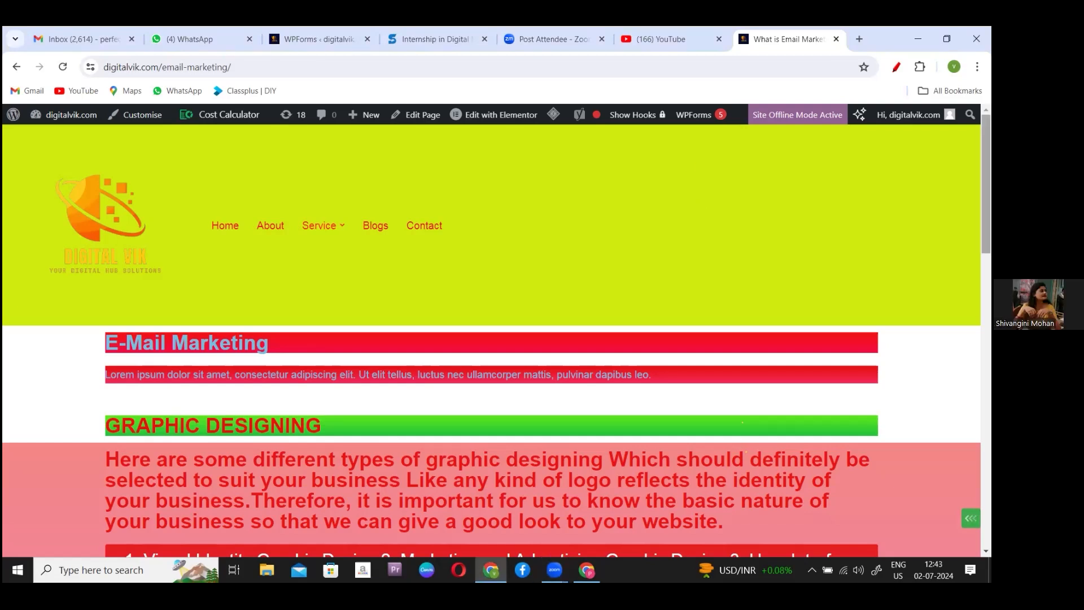
scroll(492, 339, down, 3)
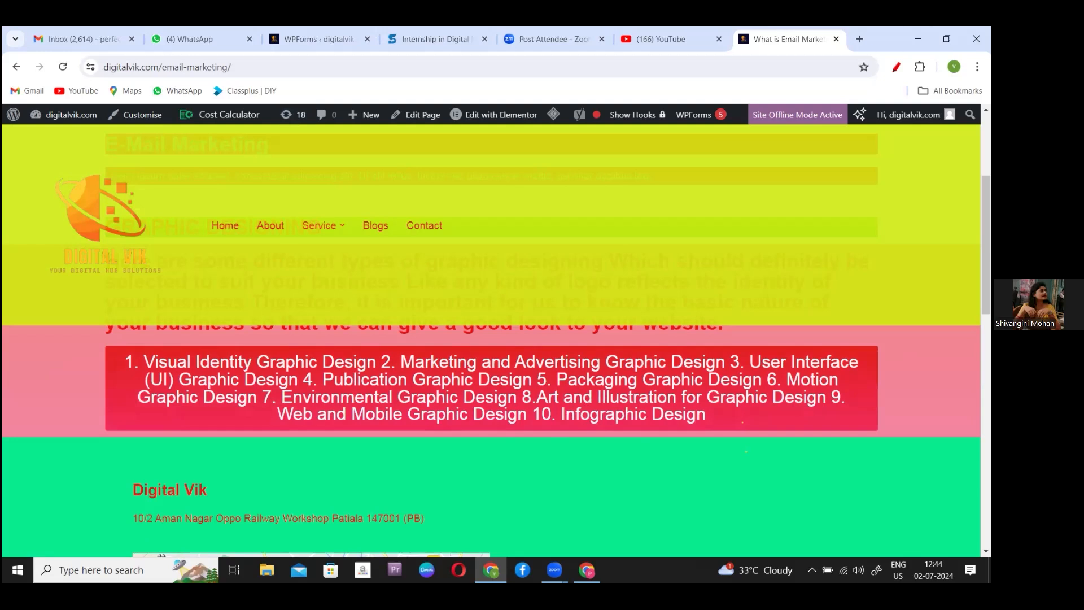
- Open a blank Chrome tab, then go back to the Email Marketing page tab
click(860, 39)
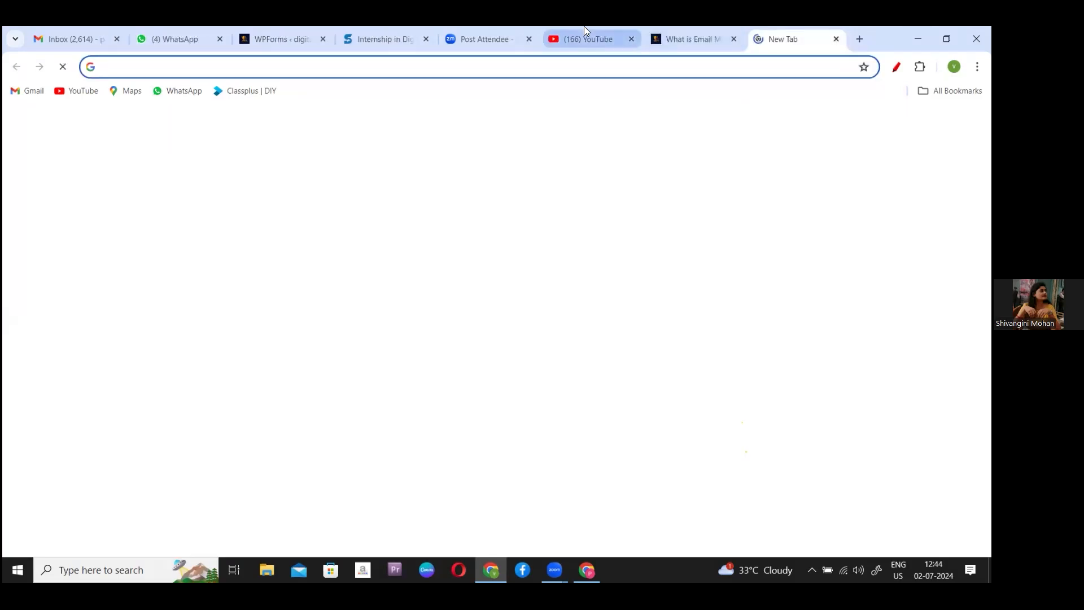
click(382, 41)
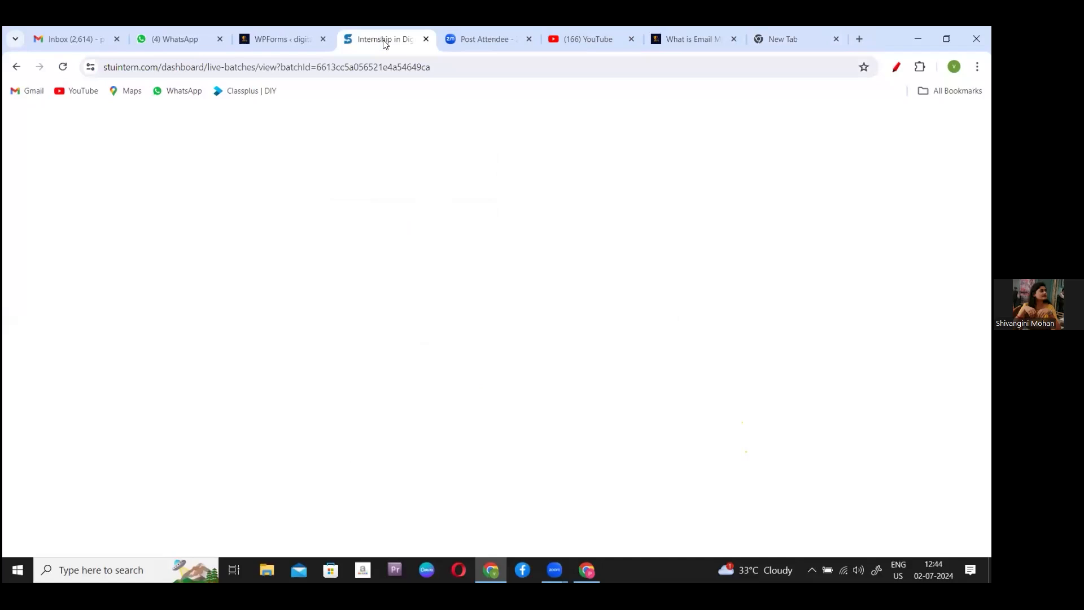
click(702, 38)
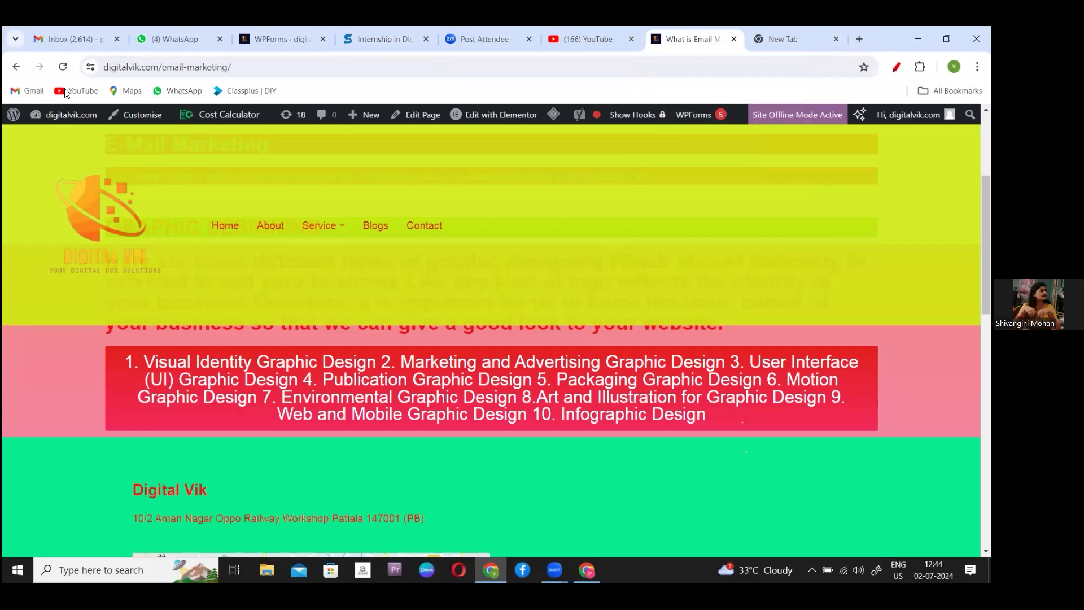
- Launch Elementor on the Email Marketing page from the admin bar
click(276, 236)
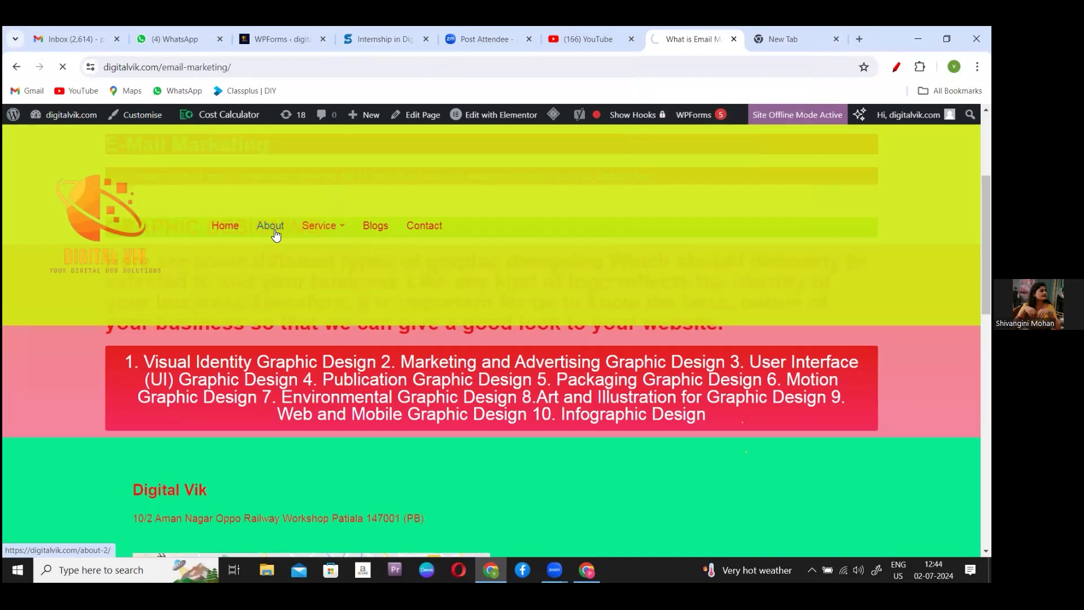
mouse_move(326, 232)
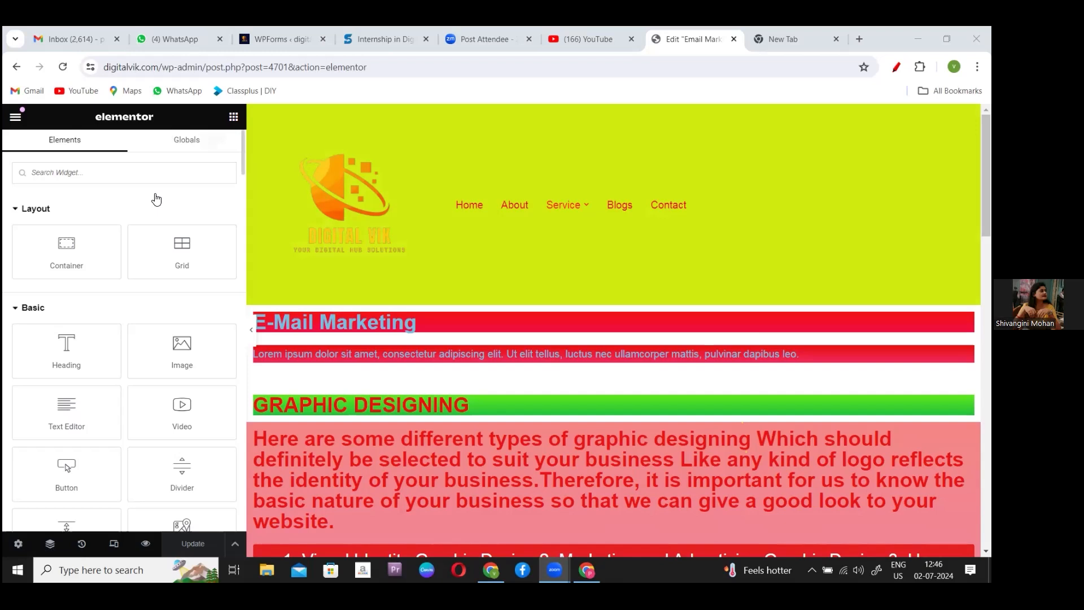
- Add a new section below the ten graphic design types and choose the Grid layout
scroll(240, 165, down, 3)
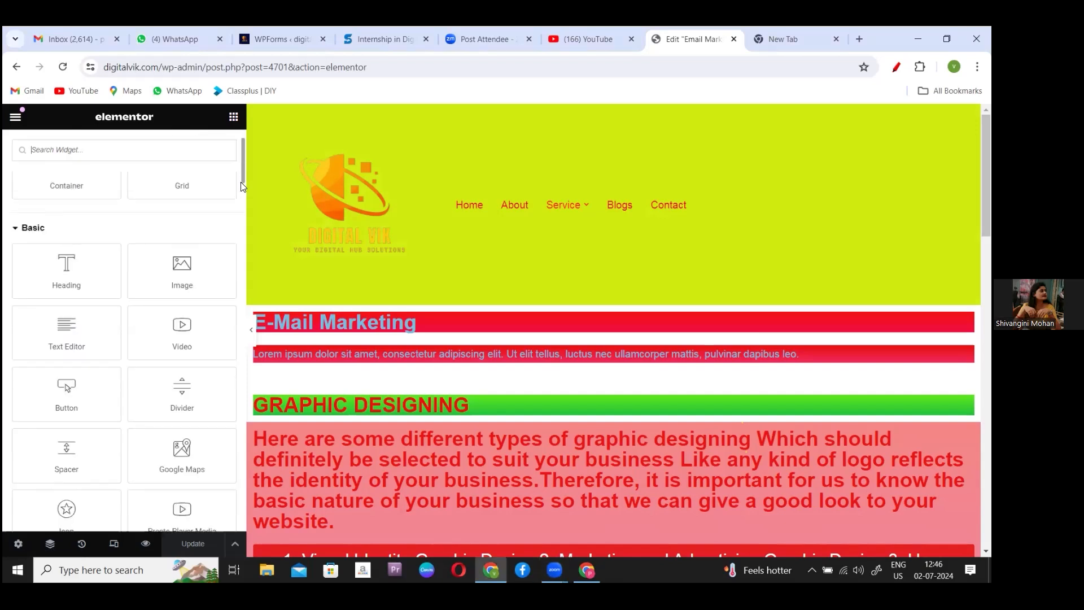
scroll(239, 146, up, 3)
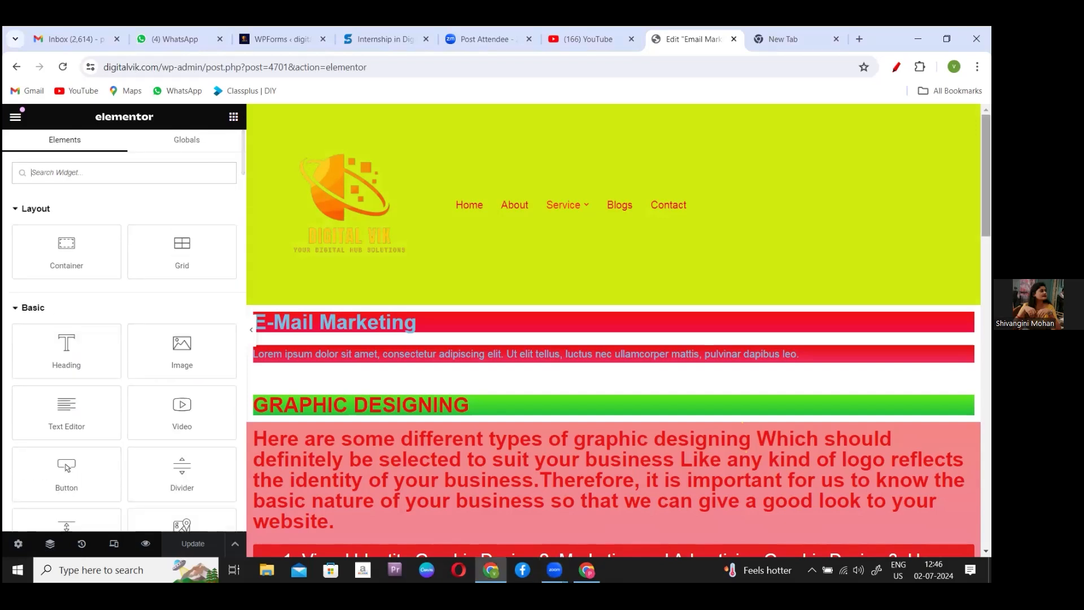
scroll(649, 378, down, 4)
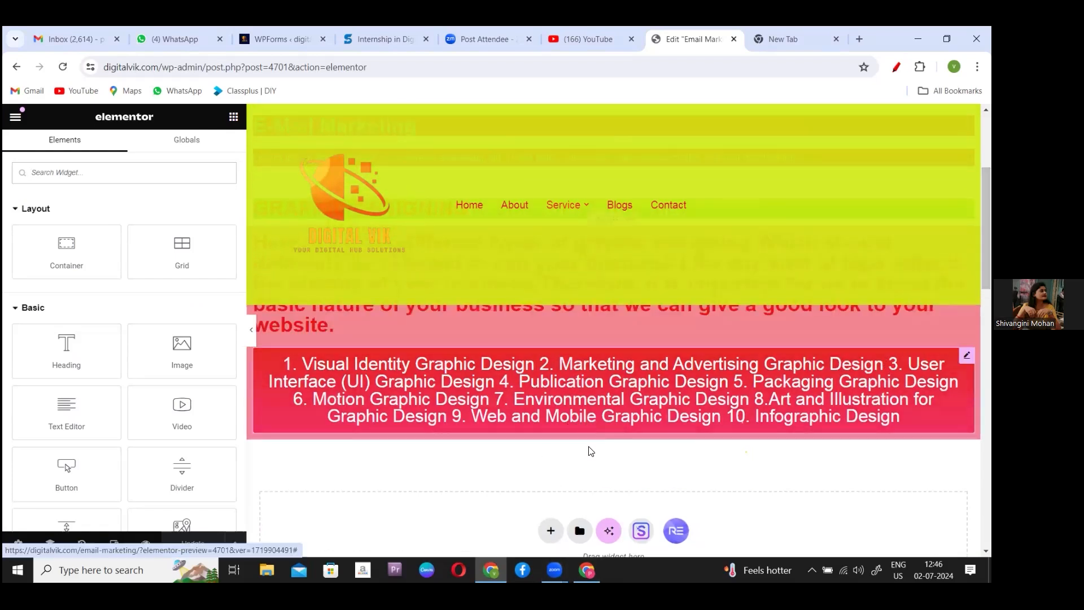
click(551, 532)
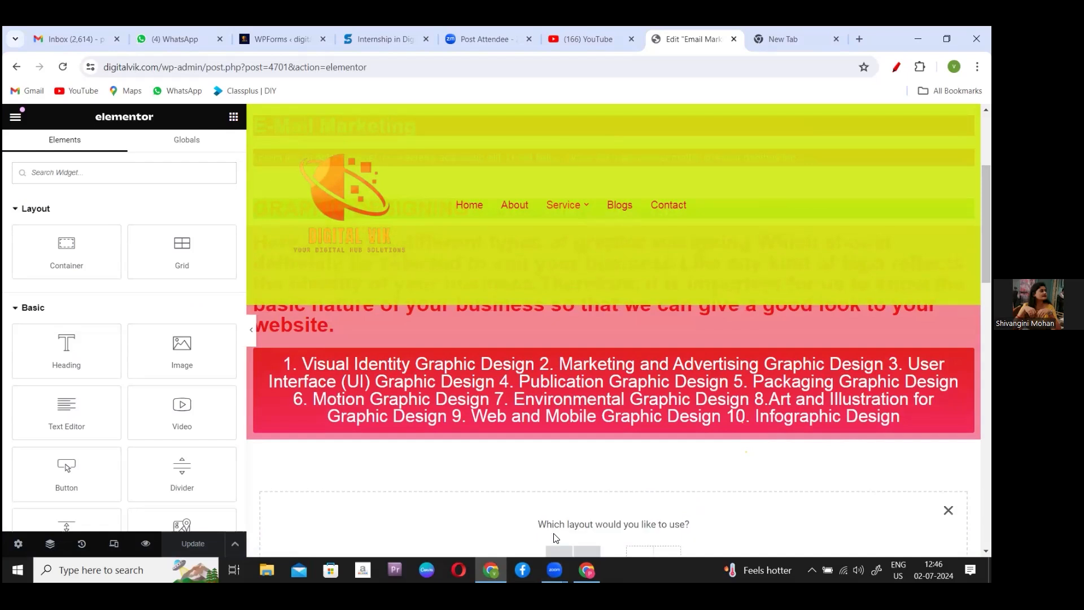
scroll(613, 326, down, 3)
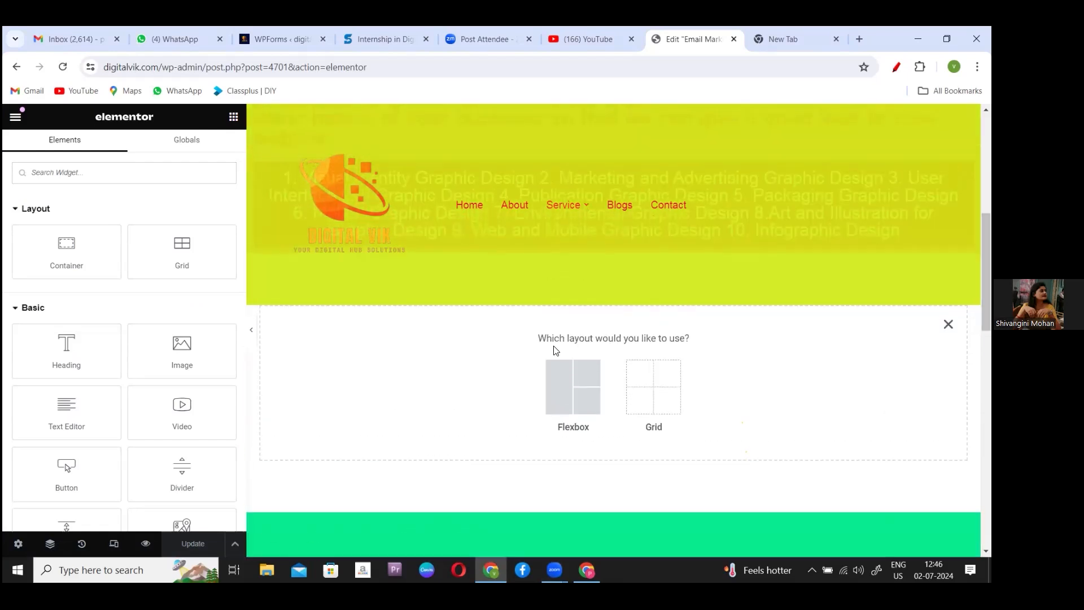
click(665, 362)
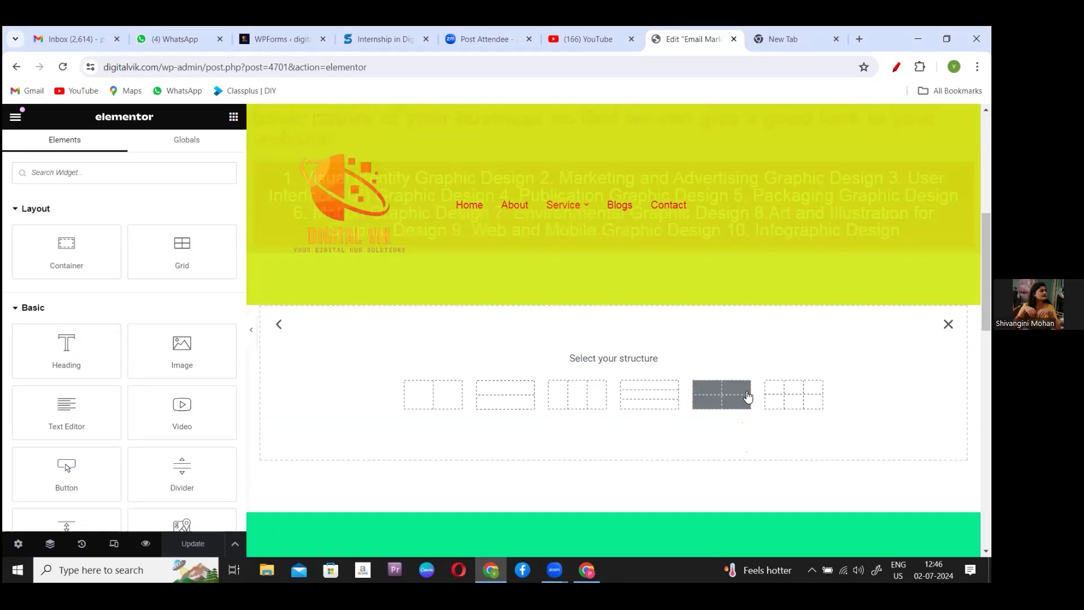
- Choose the 3×2 structure preset for the new grid
click(798, 404)
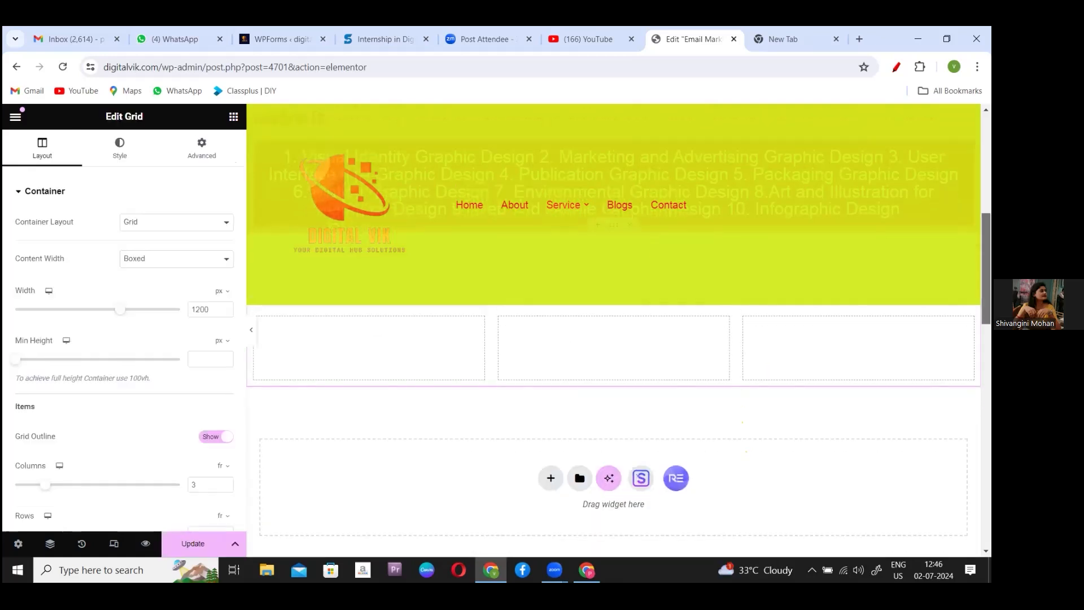
scroll(614, 331, down, 1)
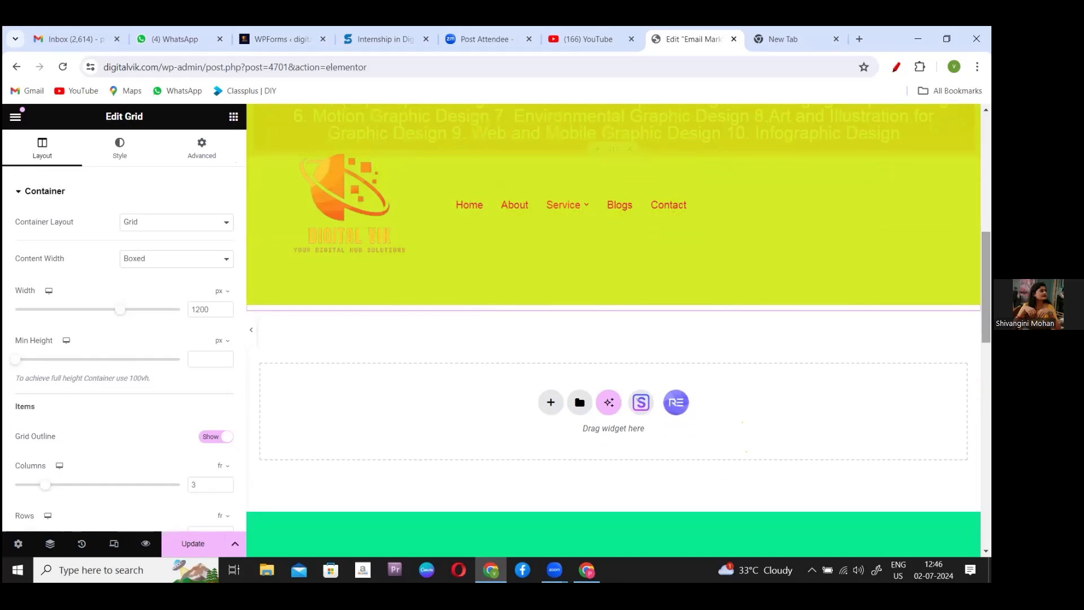
scroll(614, 330, up, 3)
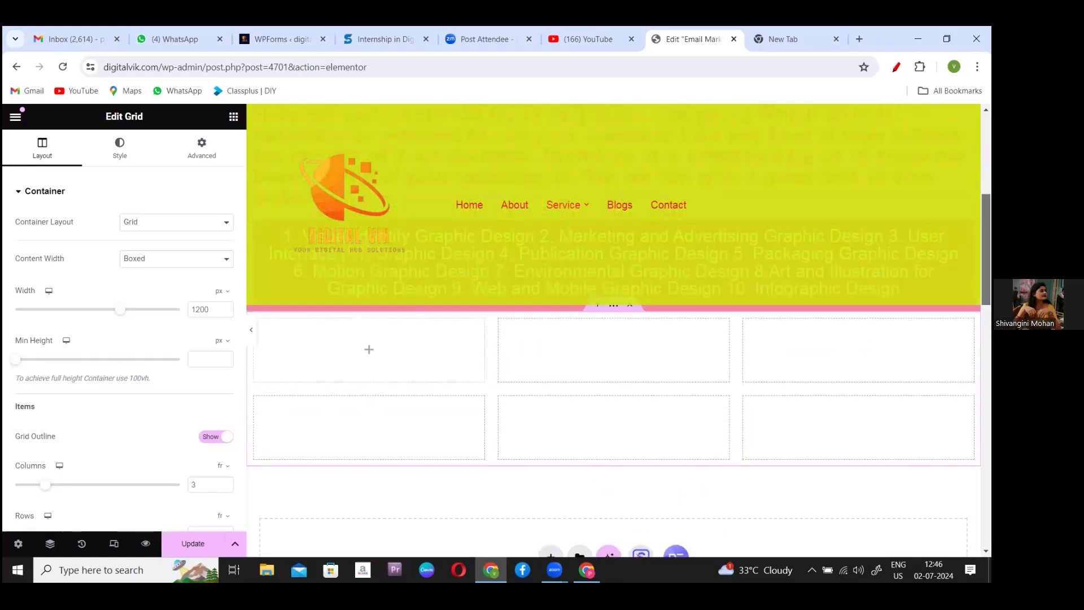
scroll(613, 330, down, 1)
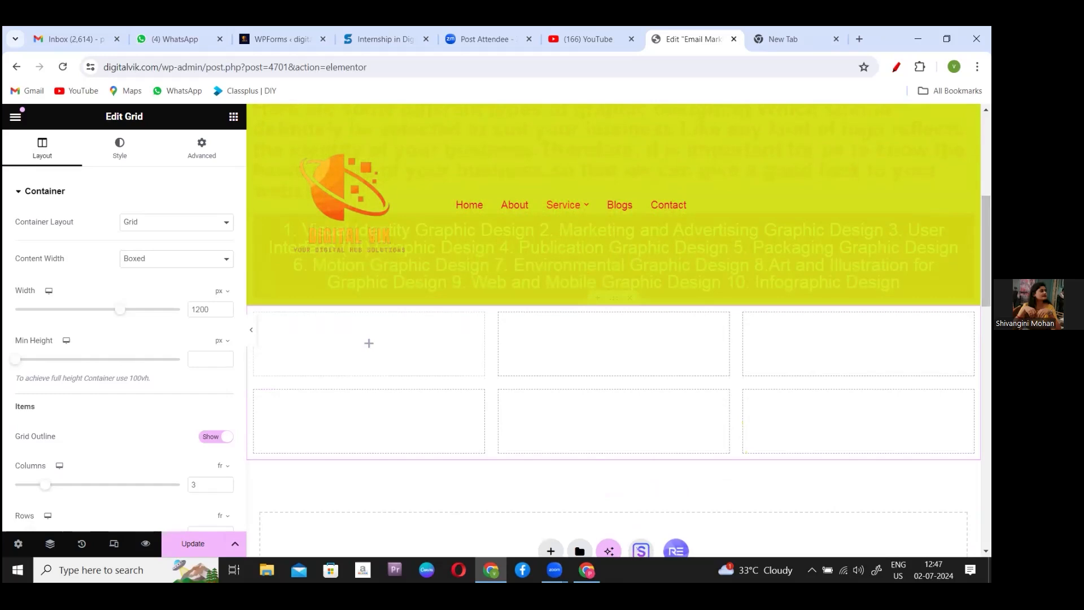
- Place a Heading widget in each of the three top-row grid cells
click(233, 117)
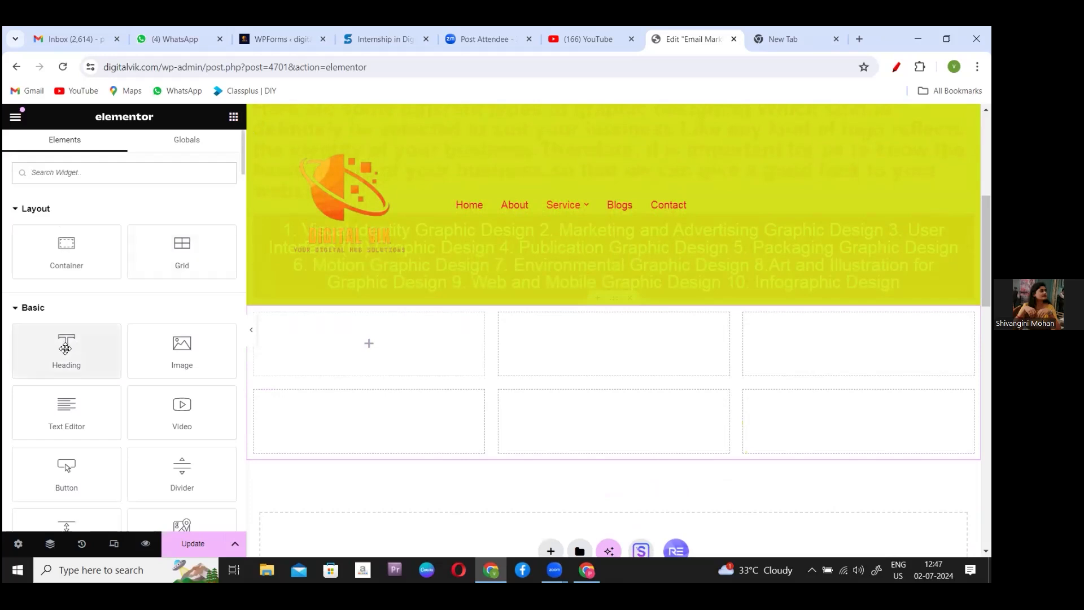
drag(65, 348, 359, 347)
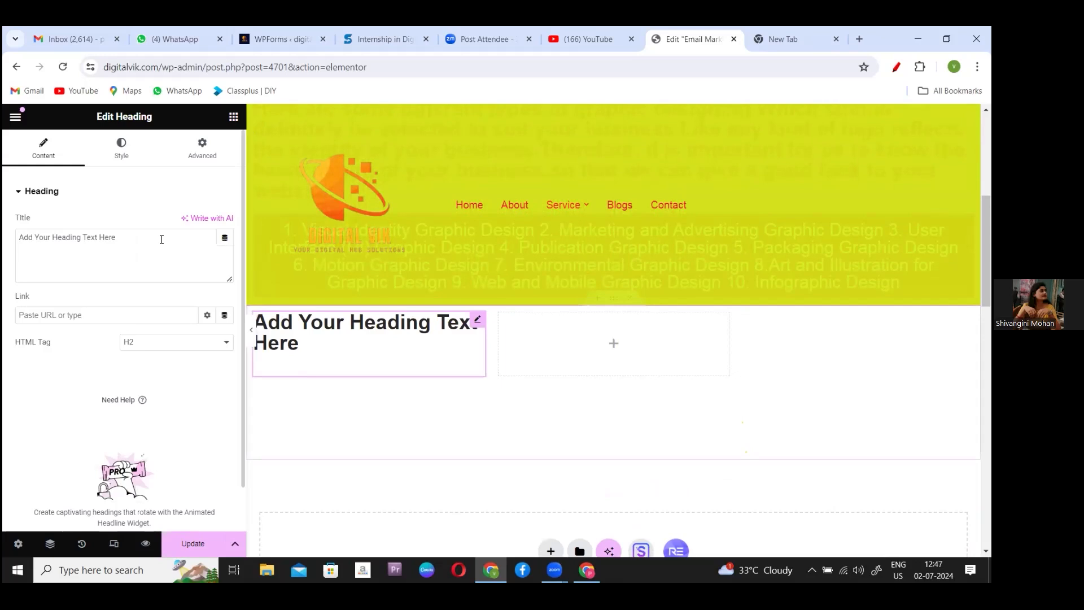
click(235, 119)
drag(68, 353, 612, 356)
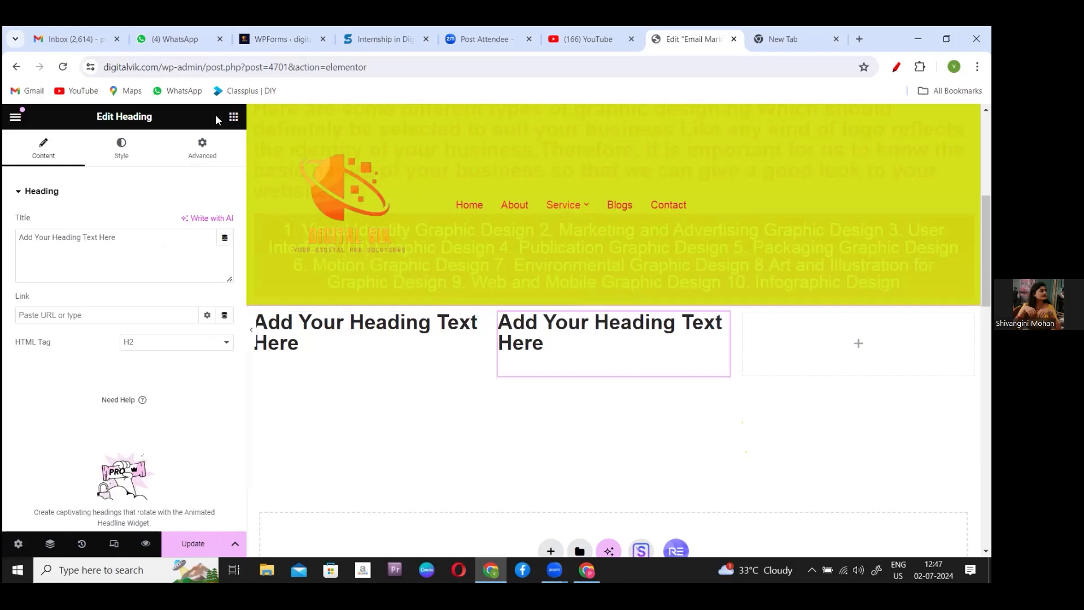
click(234, 117)
drag(63, 351, 849, 346)
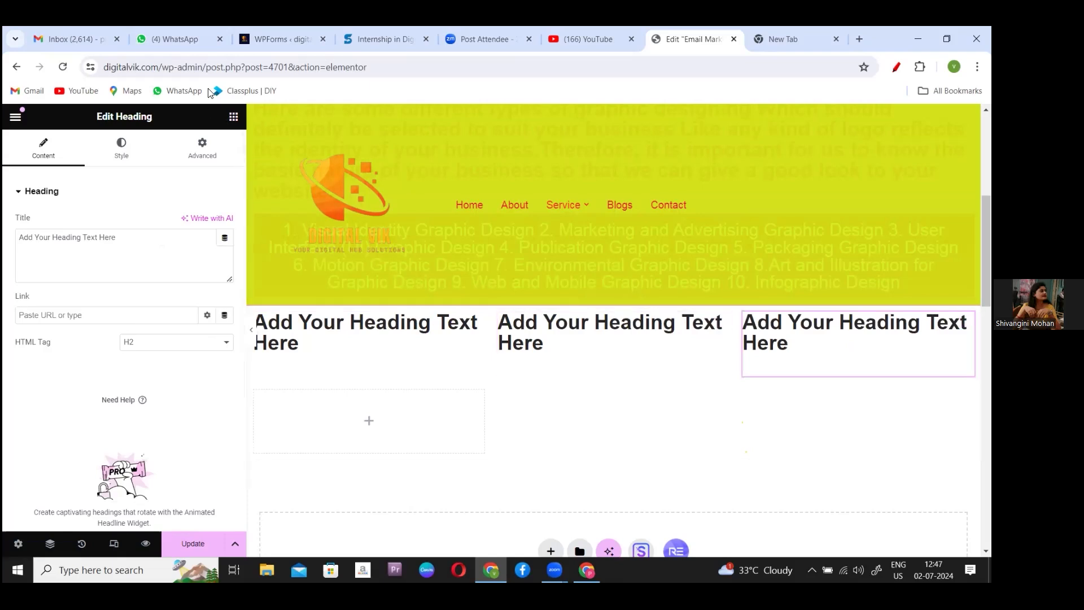
- Place a Heading widget in each of the three bottom-row grid cells
click(233, 116)
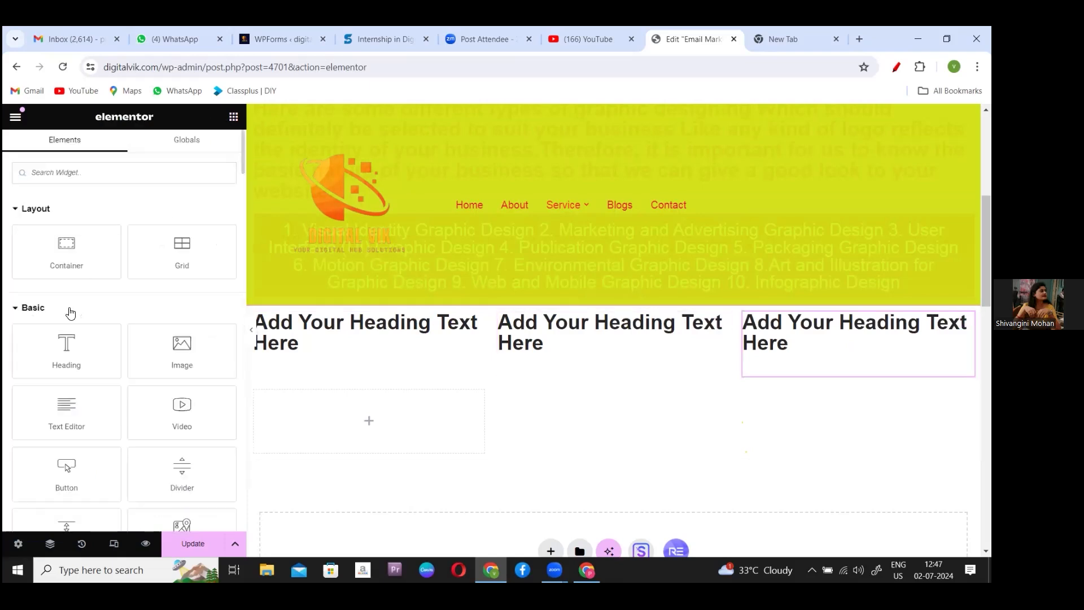
drag(66, 342, 331, 415)
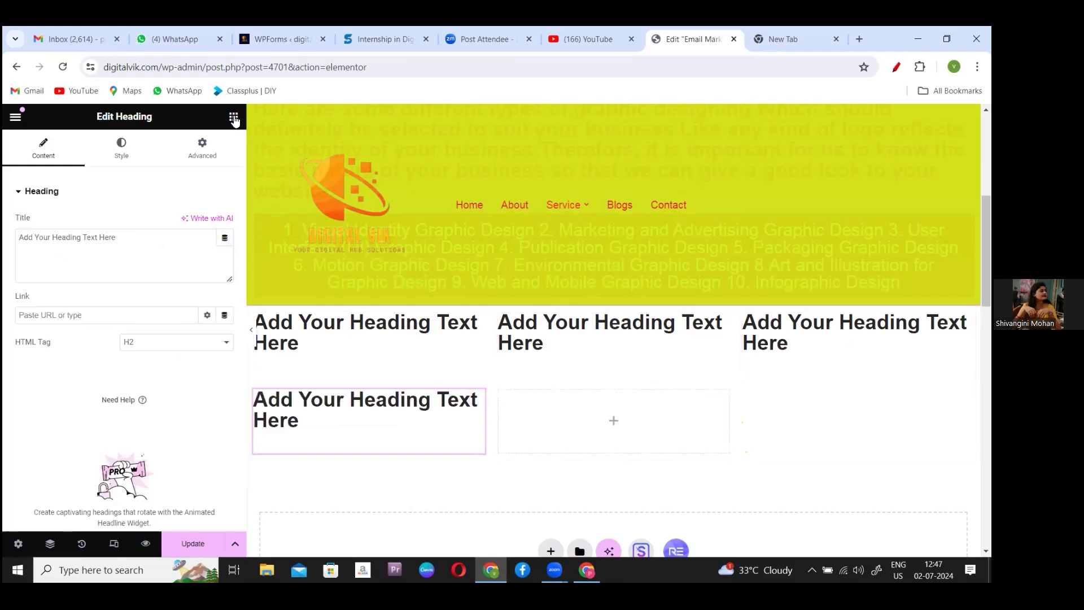
click(233, 117)
drag(91, 346, 594, 416)
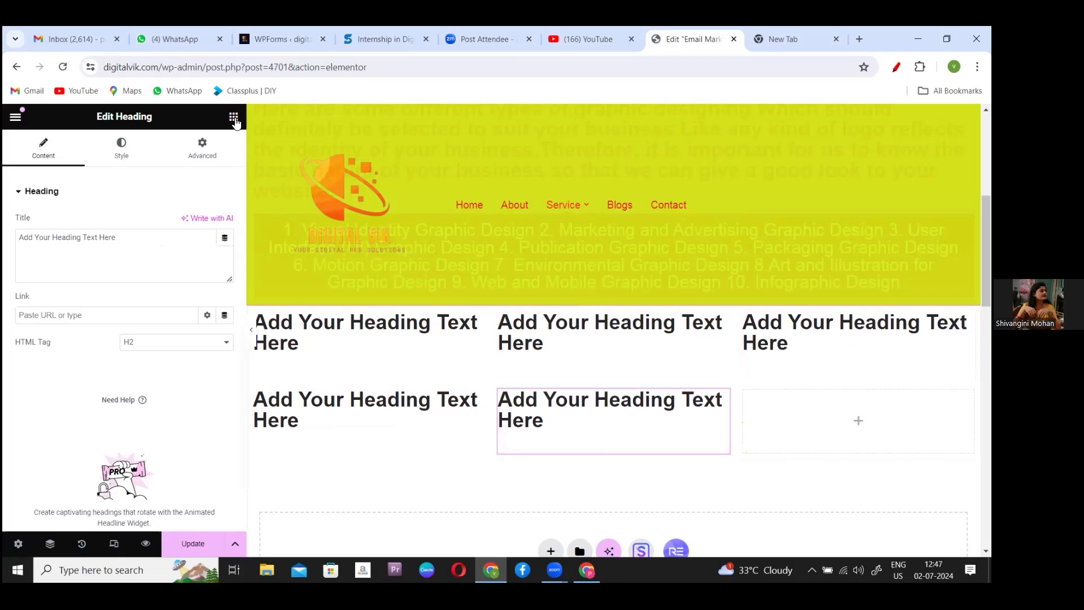
click(233, 117)
drag(72, 353, 842, 439)
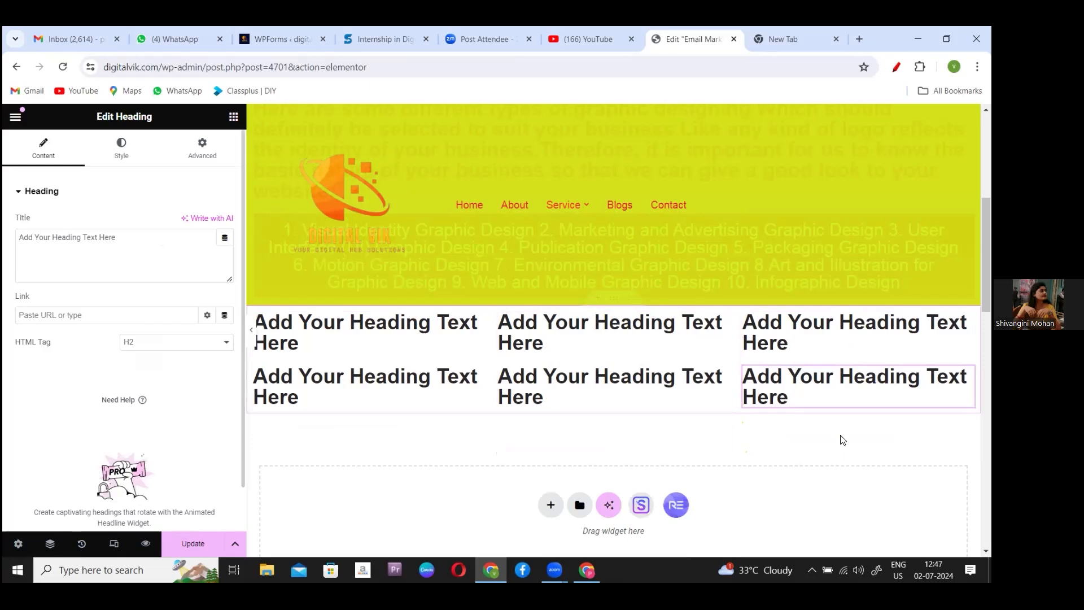
- Replace the first grid heading's placeholder with '1.VISUAL IDENTITY GRAPHIC DESIGN'
click(424, 325)
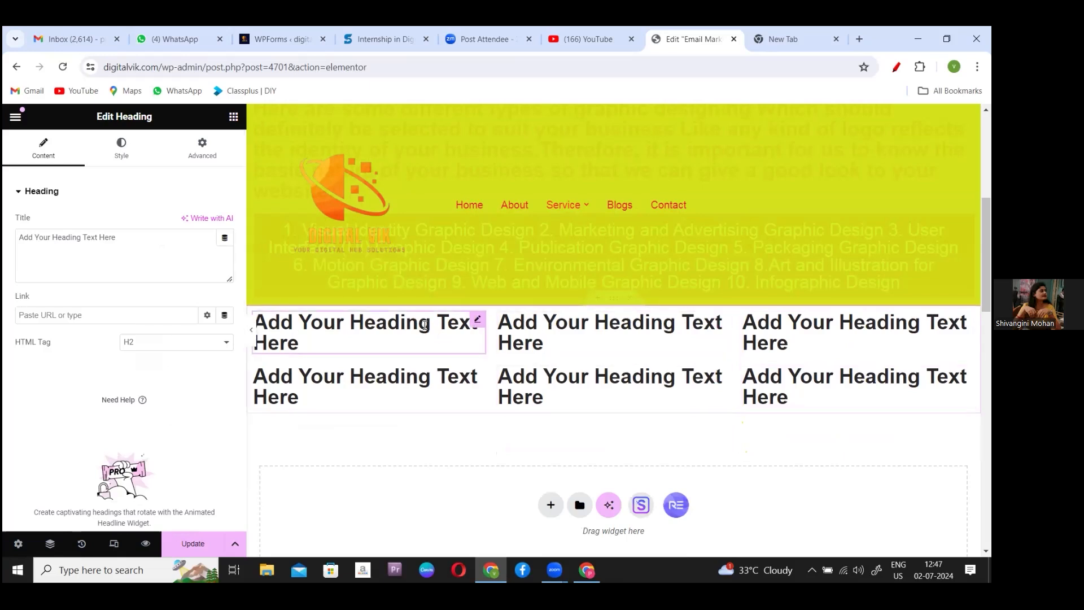
key(BackSpace)
key(BackSpace)
key(BackSpace)
key(BackSpace)
key(BackSpace)
key(BackSpace)
key(BackSpace)
key(BackSpace)
key(BackSpace)
key(BackSpace)
key(BackSpace)
key(BackSpace)
key(BackSpace)
key(BackSpace)
key(BackSpace)
key(BackSpace)
key(BackSpace)
key(BackSpace)
key(BackSpace)
key(BackSpace)
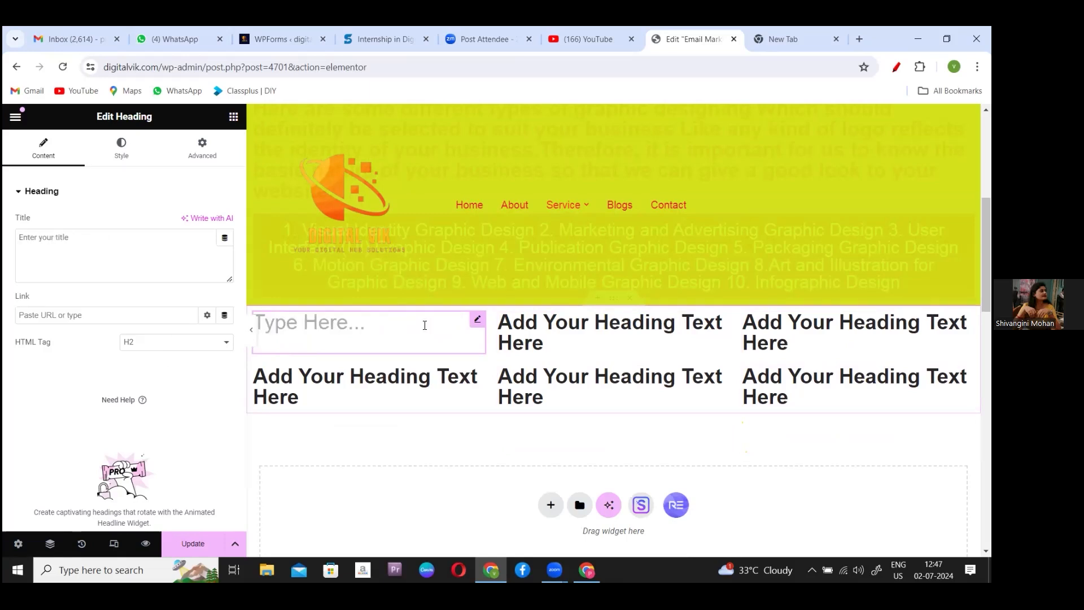
text(1.)
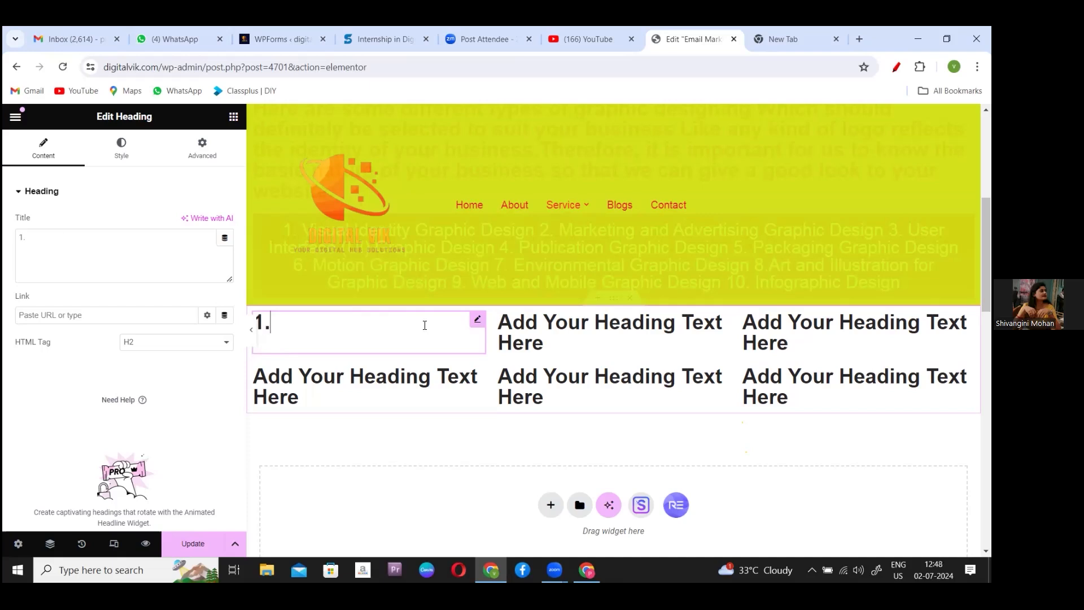
key(Caps_Lock)
text(VISU)
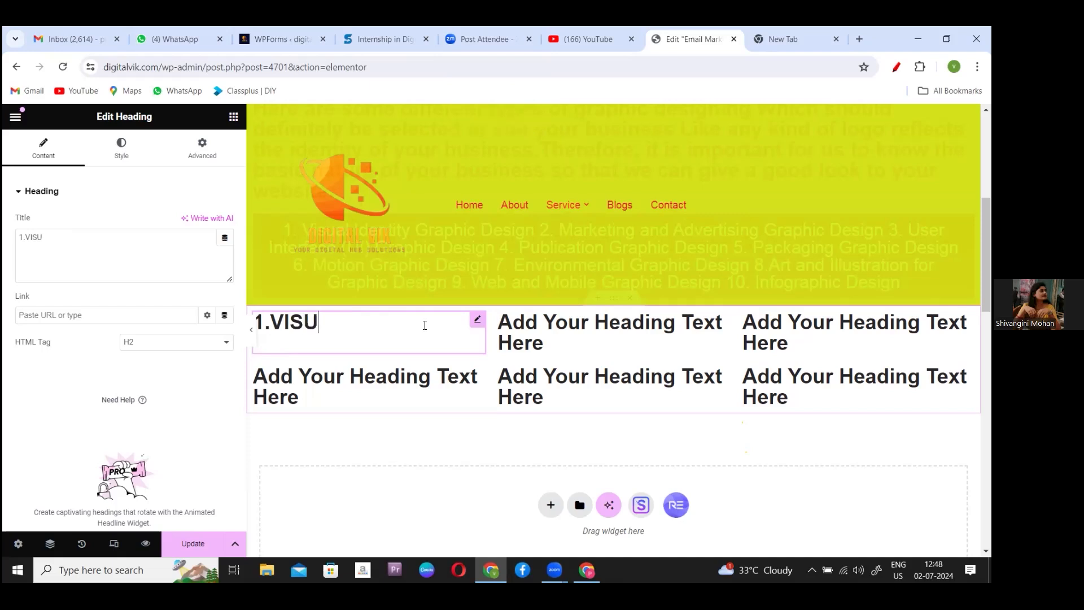
text(AL IDENTITY GRA)
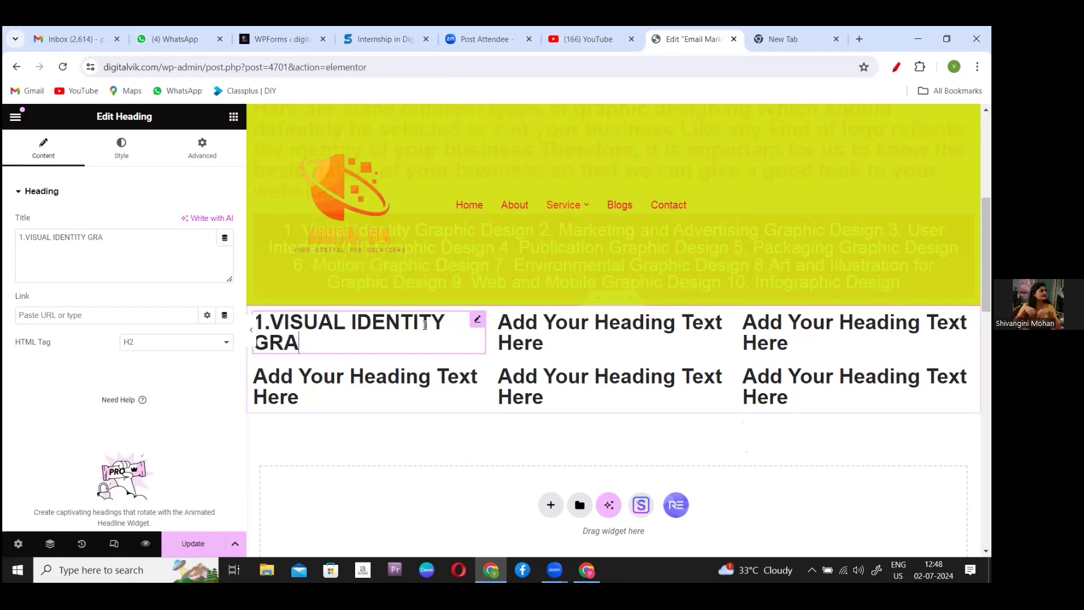
text(PHIC DESIGN)
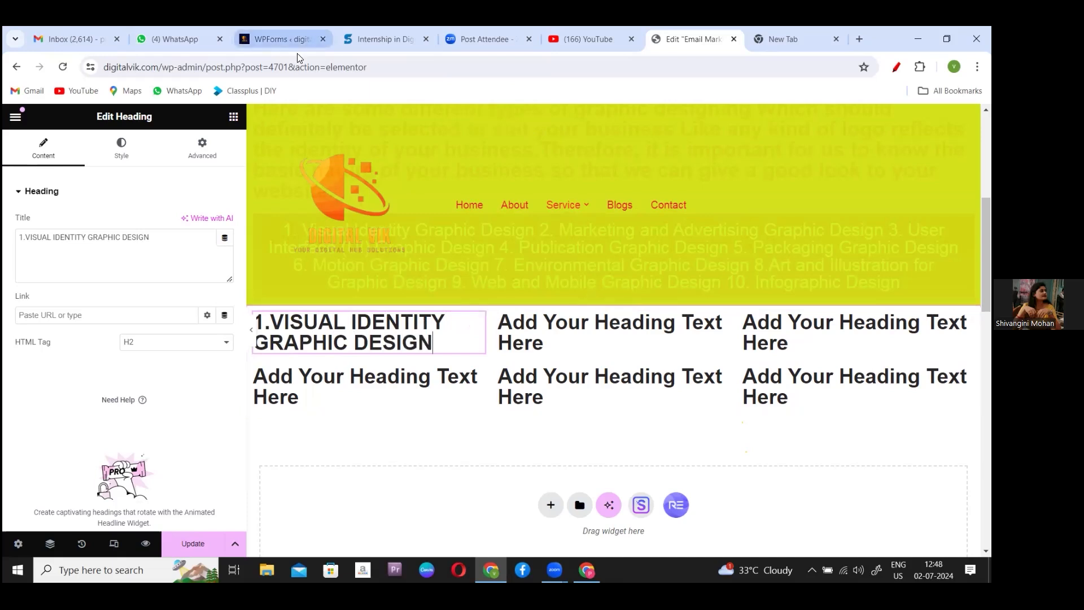
- With the first heading reading '1.VISUAL IDENTITY GRAPHIC DESIGN', select the second grid heading for editing
click(297, 53)
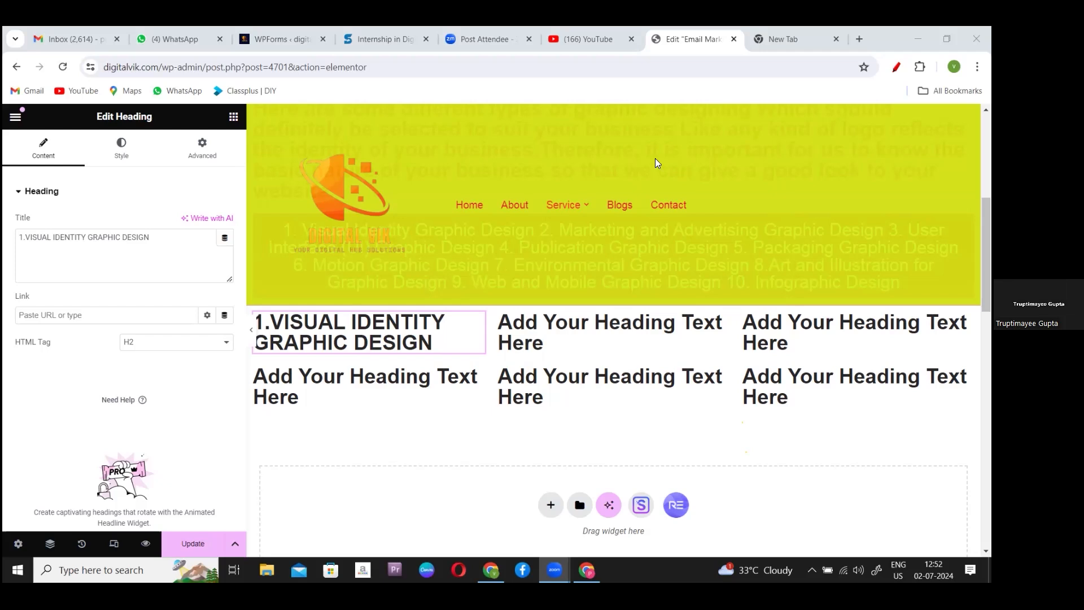
click(616, 322)
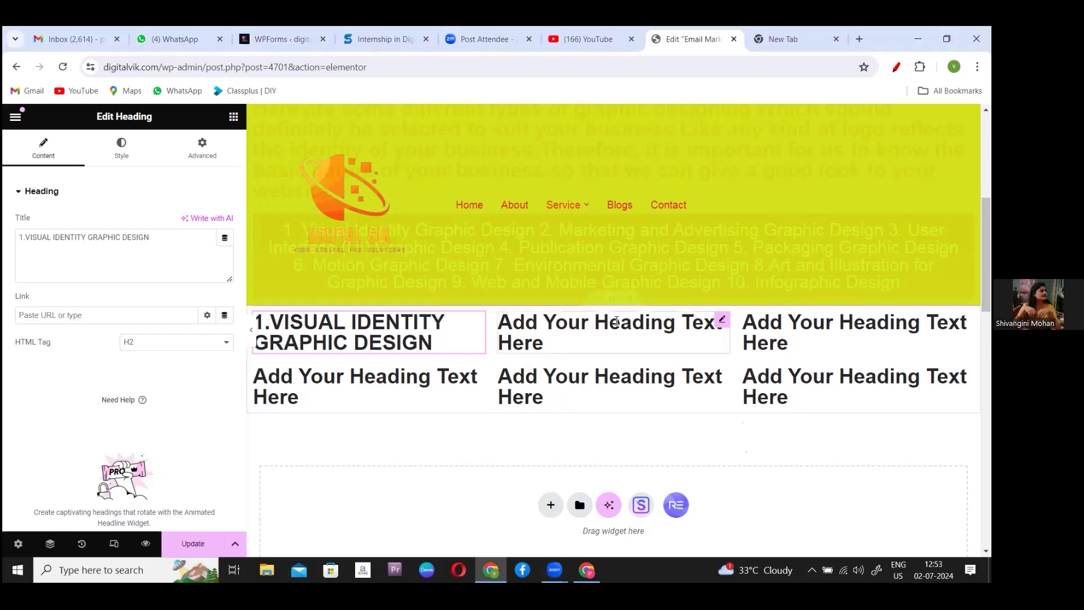